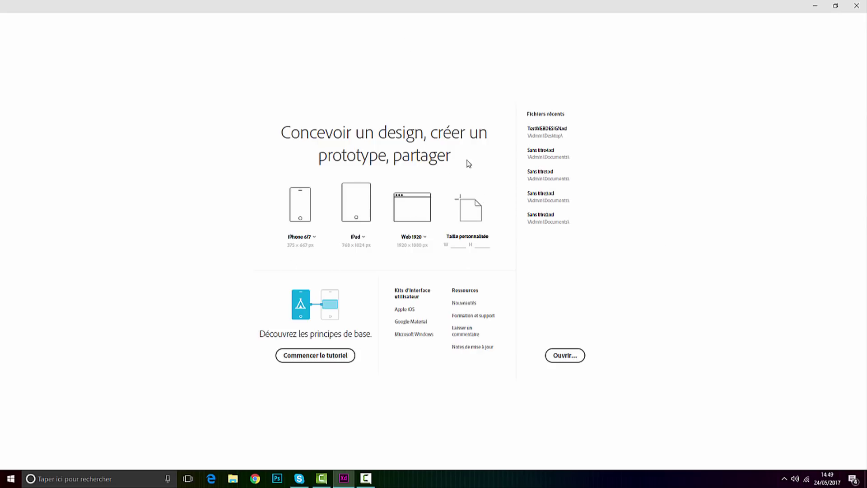
# Step: Create a new Web 1920 document, maximize its window and select the artboard
pyautogui.click(413, 207)
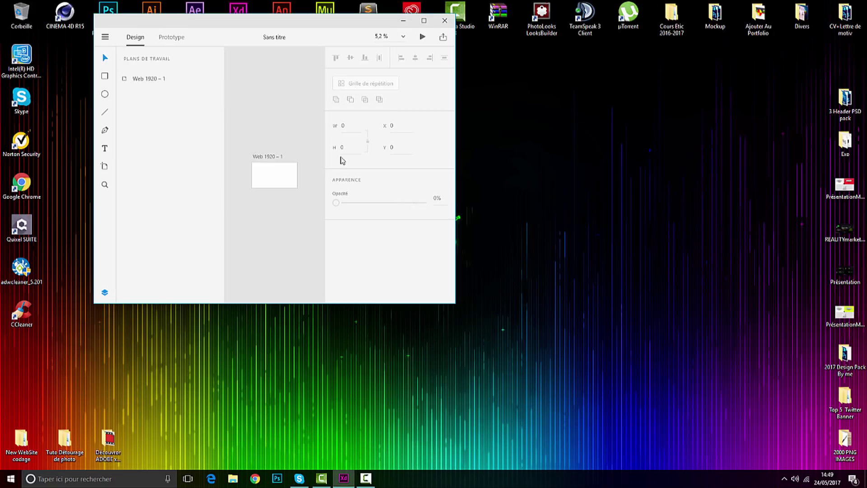
pyautogui.doubleClick(415, 27)
pyautogui.click(189, 165)
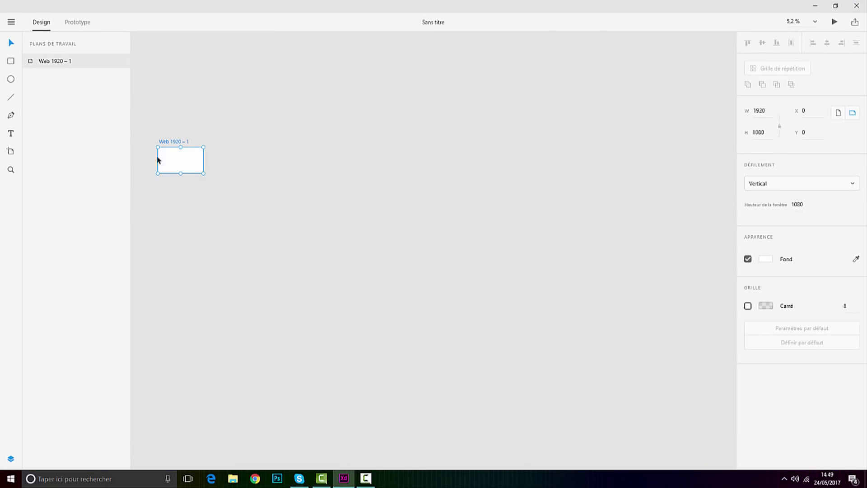
# Step: Extend the Web 1920 artboard downward to a height of about 3210 px
pyautogui.scroll(4, 145, 161)
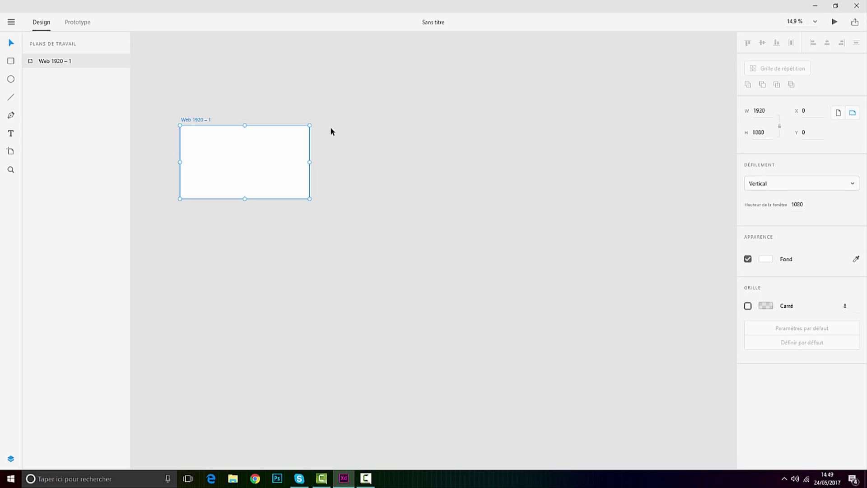
pyautogui.scroll(5, 158, 89)
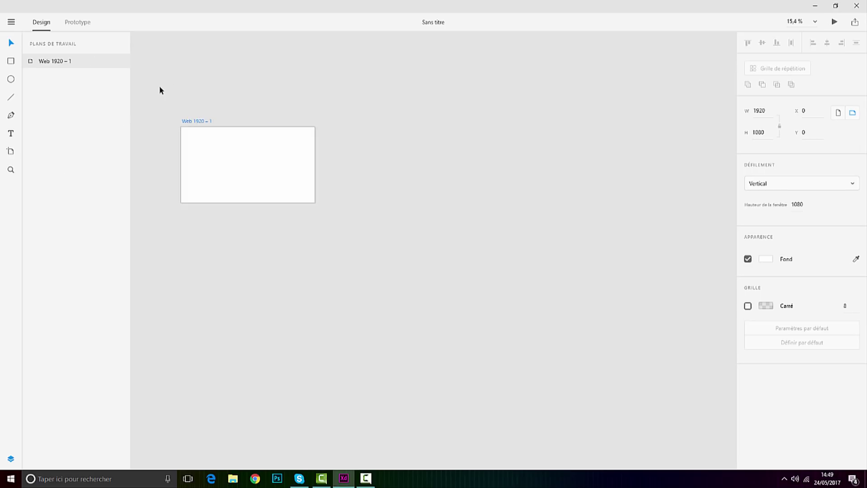
pyautogui.scroll(-4, 345, 304)
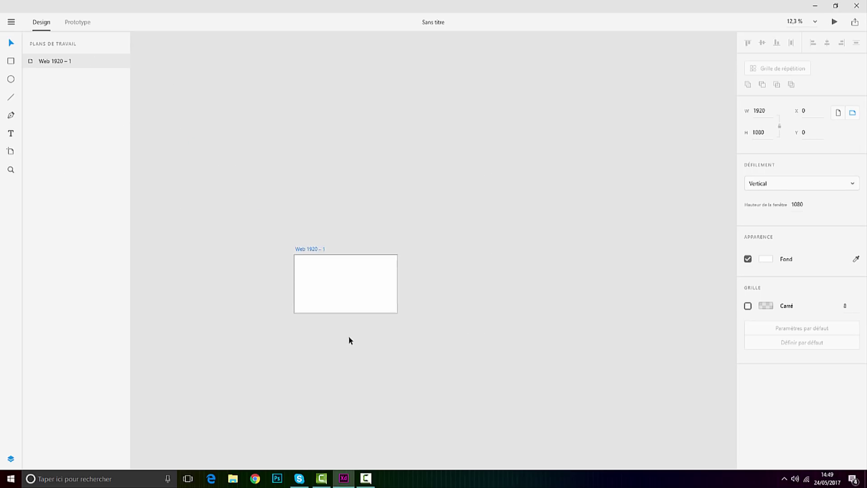
pyautogui.scroll(3, 348, 335)
pyautogui.moveTo(342, 287); pyautogui.dragTo(350, 429)
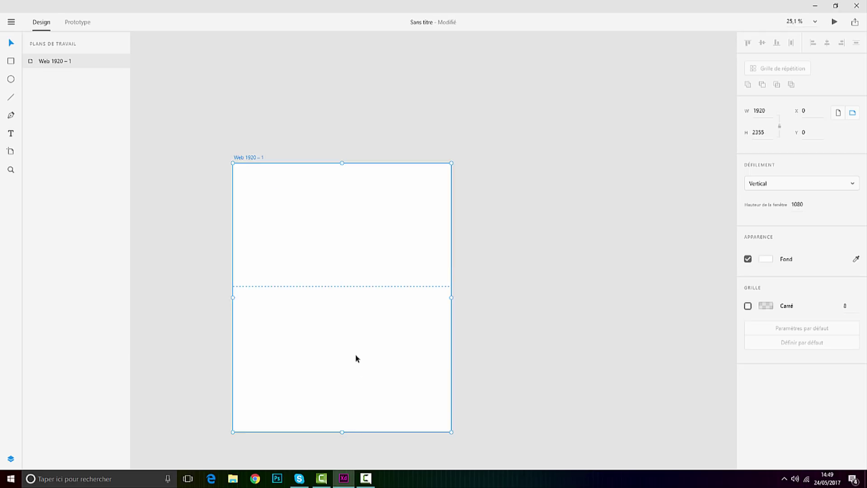
pyautogui.scroll(-2, 355, 407)
pyautogui.scroll(2, 354, 437)
pyautogui.moveTo(344, 339); pyautogui.dragTo(345, 437)
pyautogui.scroll(2, 348, 186)
pyautogui.scroll(-2, 352, 203)
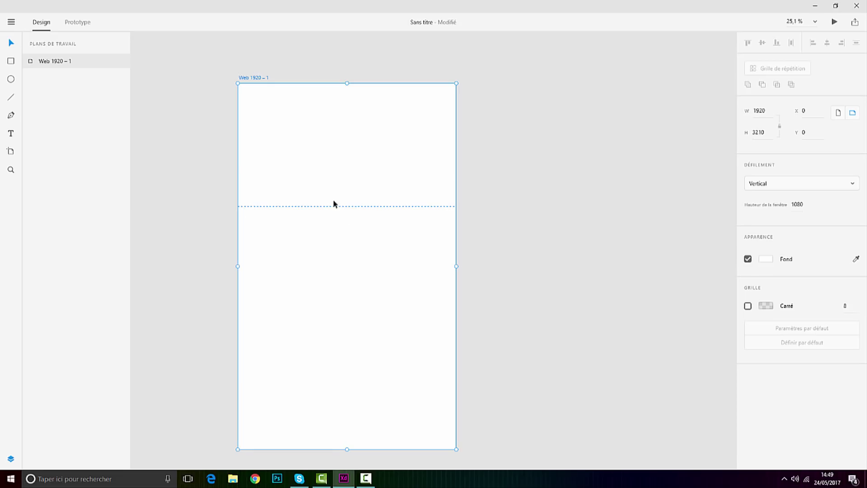
# Step: Draw a rectangle of about 1920 × 1083 px covering the artboard's first screen, from its upper edge to the dashed viewport line
pyautogui.scroll(2, 285, 67)
pyautogui.scroll(1, 280, 67)
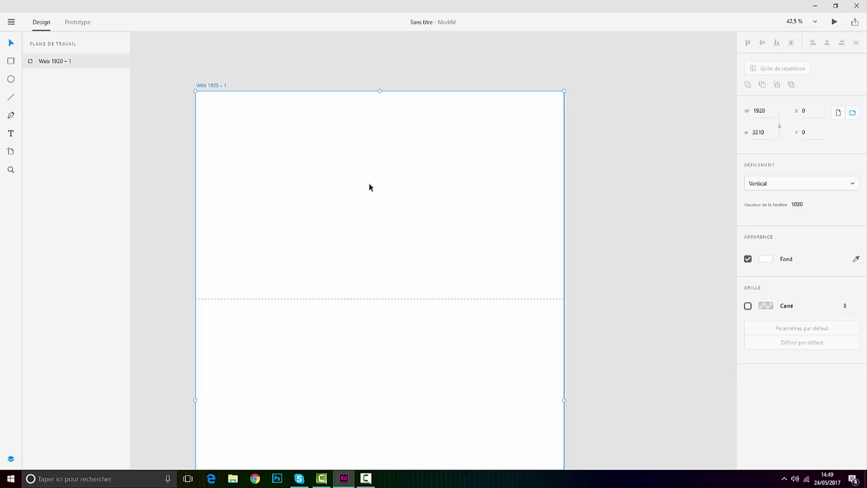
pyautogui.click(10, 63)
pyautogui.moveTo(195, 91)
pyautogui.mouseDown()
pyautogui.moveTo(201, 100)
pyautogui.moveTo(188, 80)
pyautogui.moveTo(255, 159)
pyautogui.mouseUp()
pyautogui.hotkey('ctrl', 'z')
pyautogui.moveTo(307, 170); pyautogui.dragTo(564, 299)
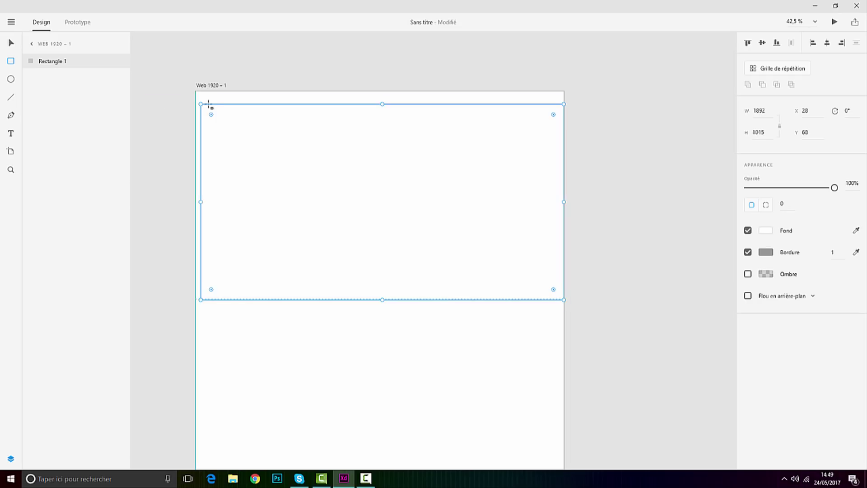
pyautogui.moveTo(201, 104); pyautogui.dragTo(196, 91)
# Step: Remove the rectangle's border and fill it with light turquoise #81D6DC
pyautogui.click(748, 252)
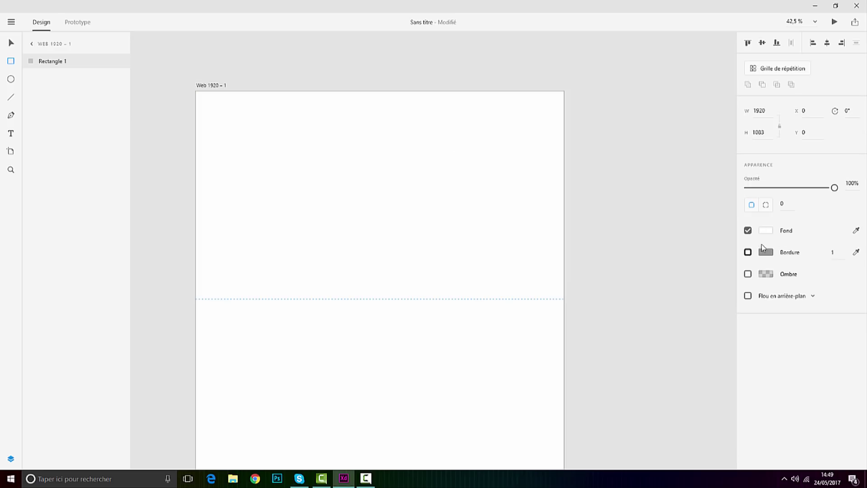
pyautogui.click(766, 231)
pyautogui.moveTo(693, 200); pyautogui.dragTo(670, 170)
pyautogui.moveTo(727, 182)
pyautogui.mouseDown()
pyautogui.moveTo(720, 206)
pyautogui.moveTo(728, 199)
pyautogui.mouseUp()
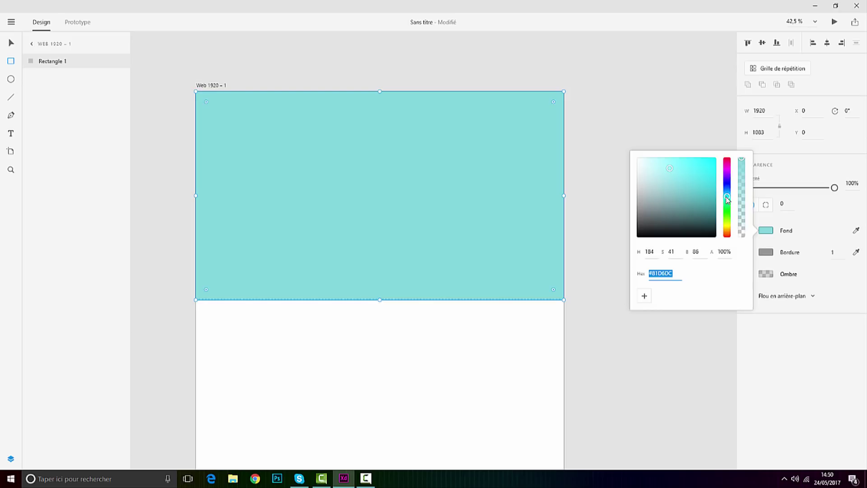
pyautogui.click(10, 46)
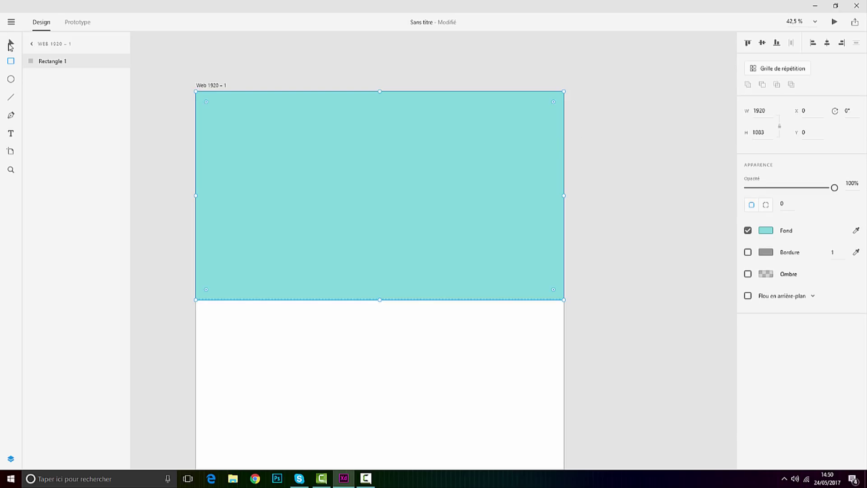
pyautogui.click(315, 63)
# Step: Add a text area of about 1075 × 213 px over the turquoise rectangle reading "ACCEUIL PRÉSENTATION PORTFOLIO CONTACT", with wide spaces between the words
pyautogui.scroll(-6, 382, 173)
pyautogui.scroll(2, 351, 156)
pyautogui.scroll(6, 351, 159)
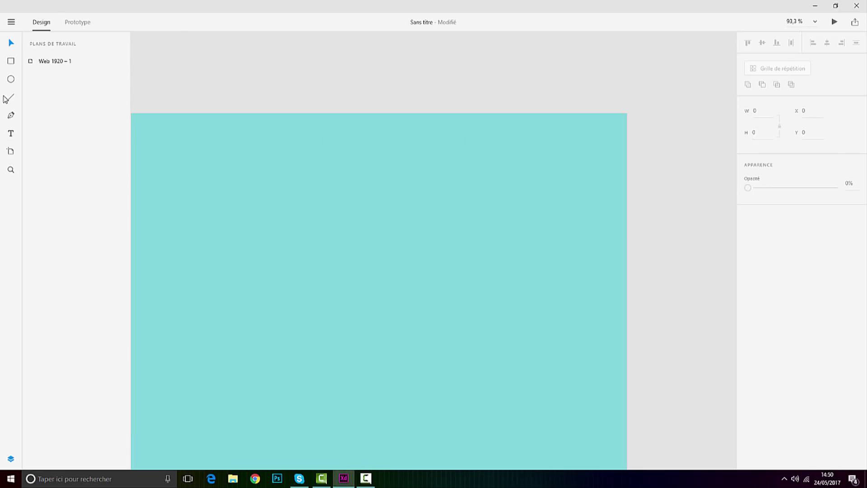
pyautogui.click(10, 133)
pyautogui.moveTo(181, 145); pyautogui.dragTo(635, 237)
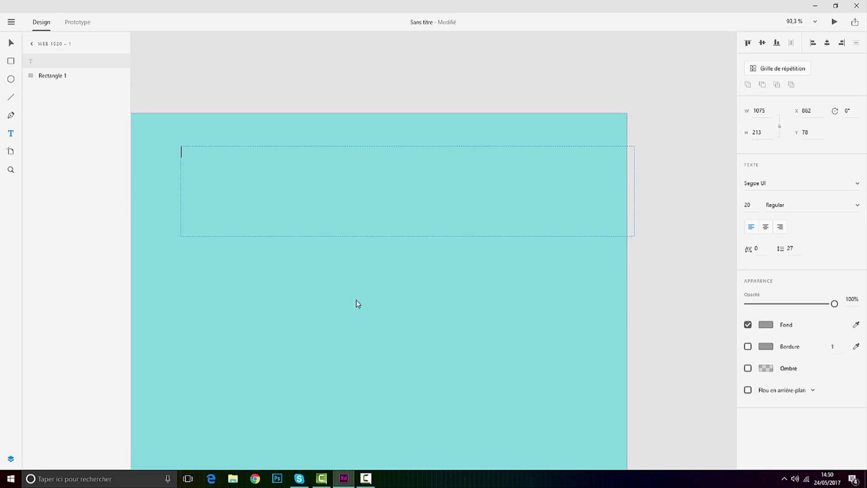
pyautogui.click(365, 478)
pyautogui.click(366, 478)
pyautogui.click(243, 177)
pyautogui.write('ACCEUIL')
pyautogui.write('PORT')
pyautogui.press('BackSpace')
pyautogui.press('BackSpace')
pyautogui.write('PRÉSENTATION     PORTFOLIO')
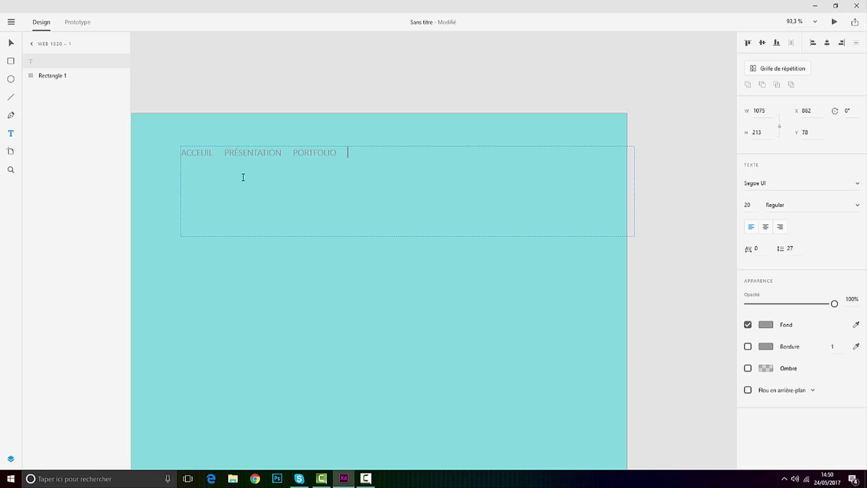
pyautogui.write('     CONTACT')
# Step: Colour the whole navigation text white #FFFFFF, save white as a swatch and leave text editing
pyautogui.moveTo(384, 152); pyautogui.dragTo(200, 156)
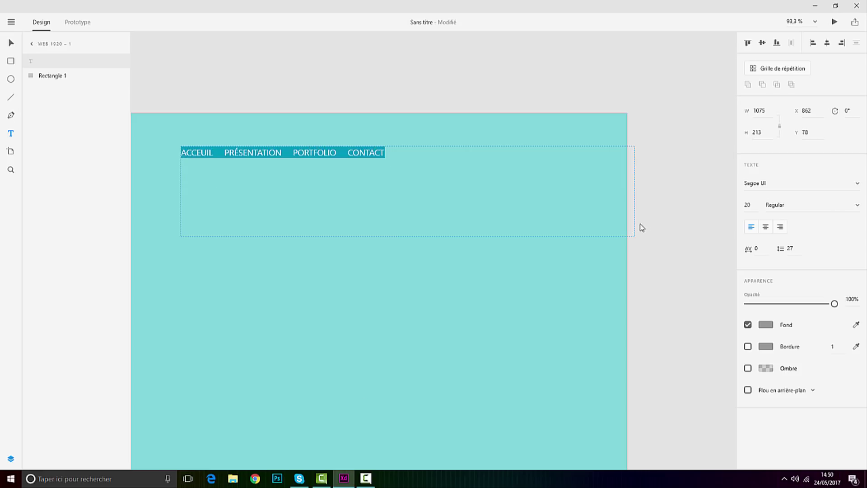
pyautogui.click(773, 329)
pyautogui.moveTo(644, 258); pyautogui.dragTo(612, 238)
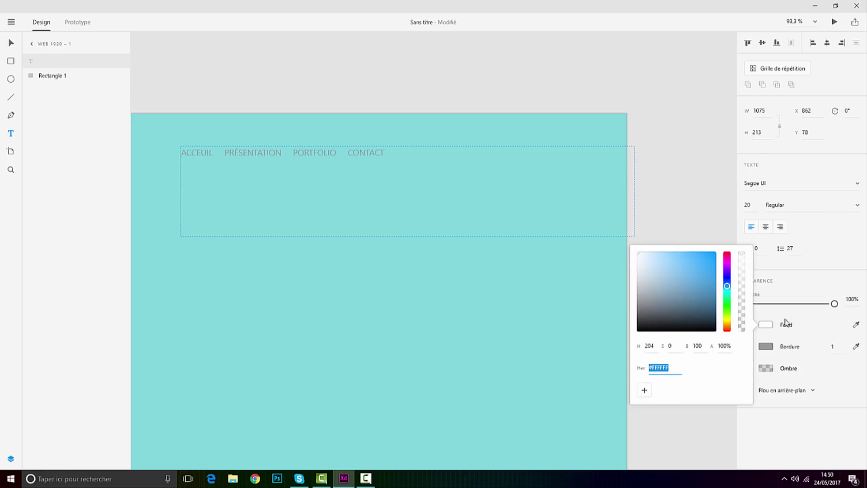
pyautogui.click(644, 391)
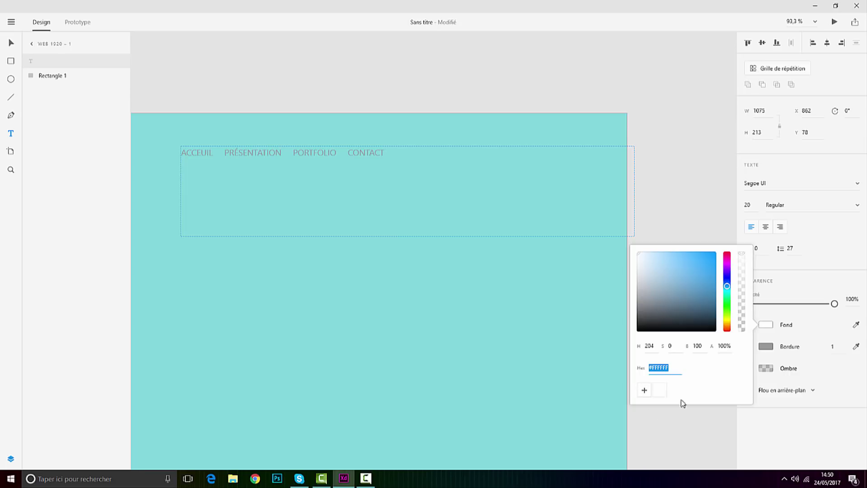
pyautogui.click(408, 321)
pyautogui.click(408, 322)
pyautogui.click(573, 321)
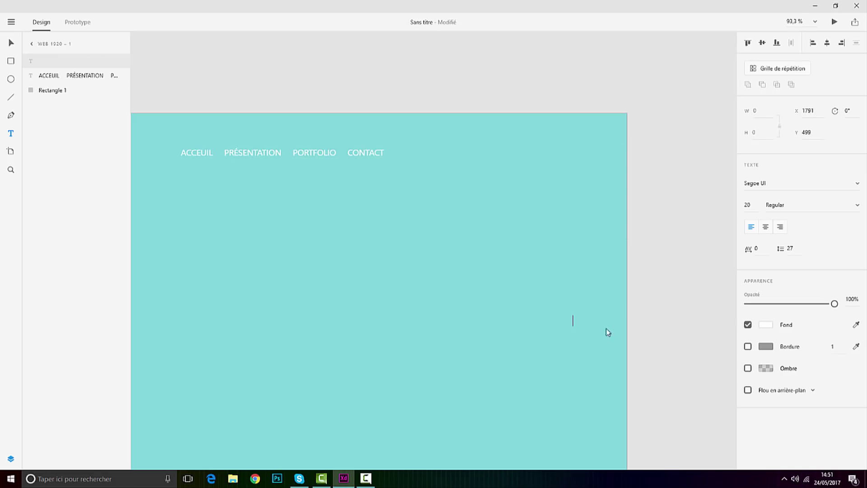
pyautogui.click(11, 45)
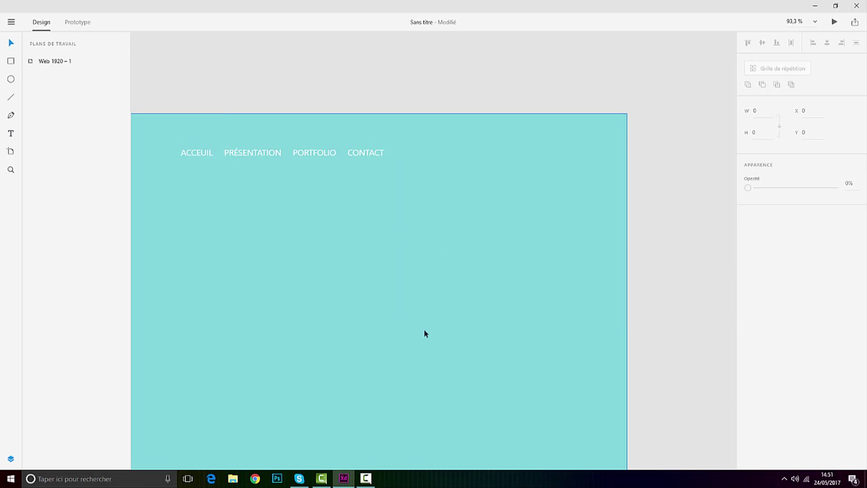
# Step: Inspect the fill colour of the turquoise background rectangle
pyautogui.click(423, 329)
pyautogui.click(768, 210)
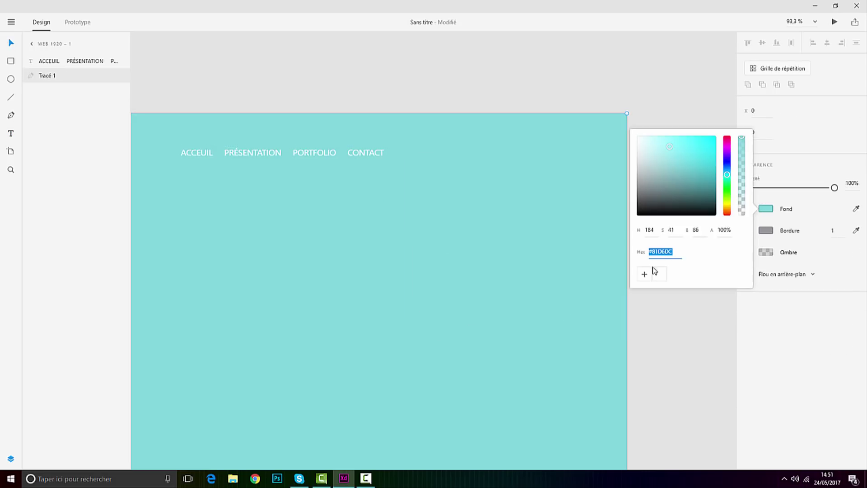
pyautogui.click(678, 337)
# Step: Shrink the navigation text frame to about 492 × 36 px and move it to about X 1301, Y 38 in the header's upper right corner
pyautogui.scroll(-5, 478, 321)
pyautogui.scroll(3, 462, 332)
pyautogui.scroll(3, 549, 175)
pyautogui.click(306, 182)
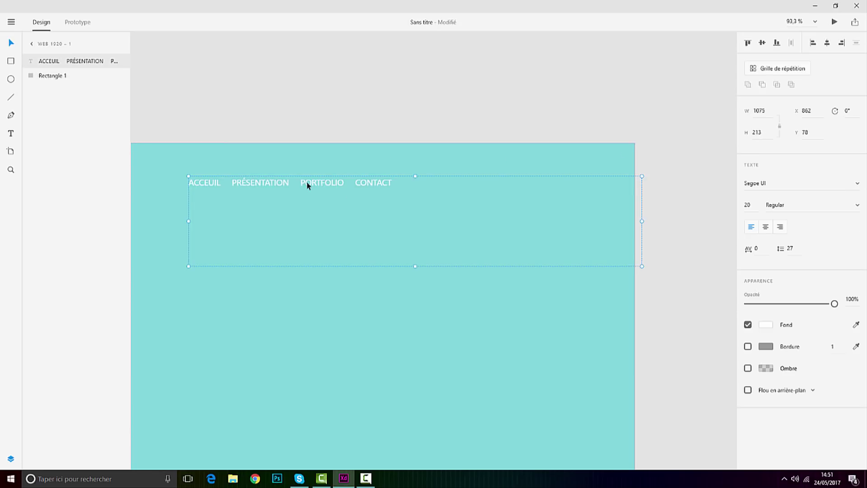
pyautogui.moveTo(644, 265); pyautogui.dragTo(548, 166)
pyautogui.scroll(5, 590, 149)
pyautogui.scroll(-3, 538, 170)
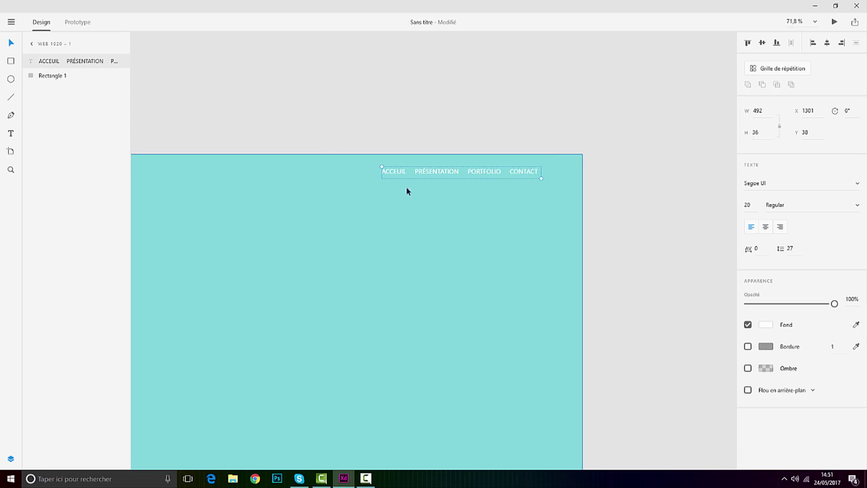
pyautogui.scroll(4, 552, 153)
# Step: Open the Microsoft Windows UI kit and maximize its window
pyautogui.click(11, 25)
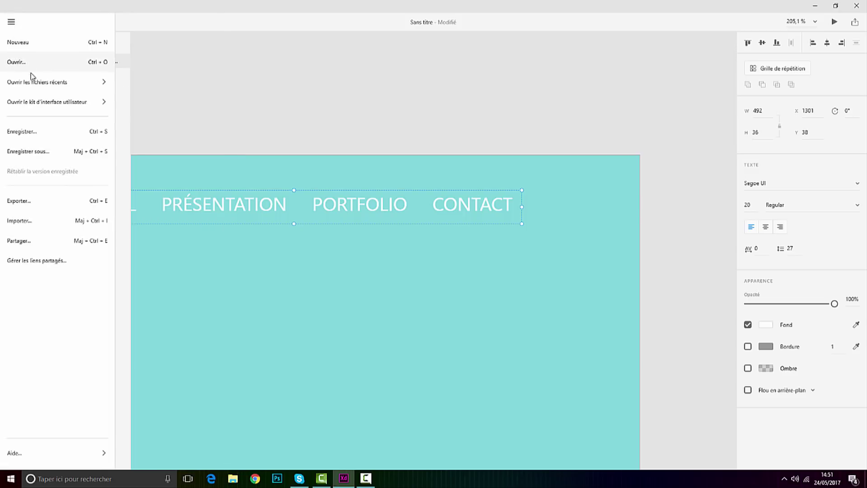
pyautogui.moveTo(68, 82)
pyautogui.moveTo(62, 101)
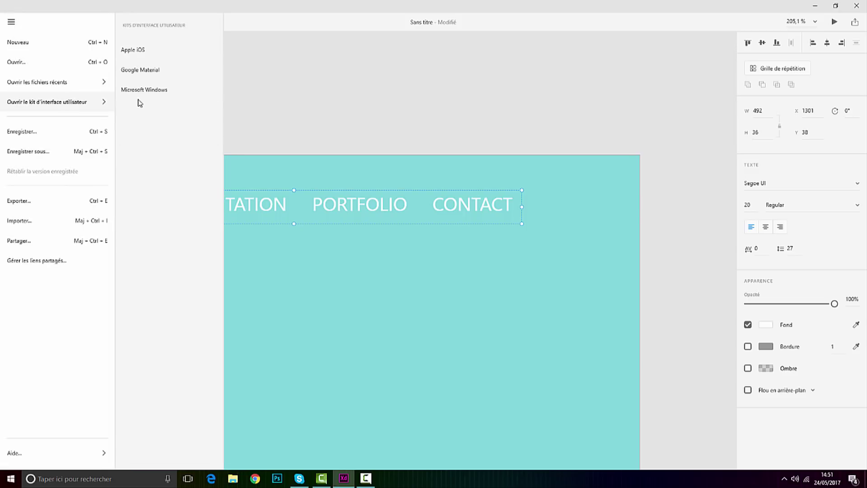
pyautogui.click(153, 90)
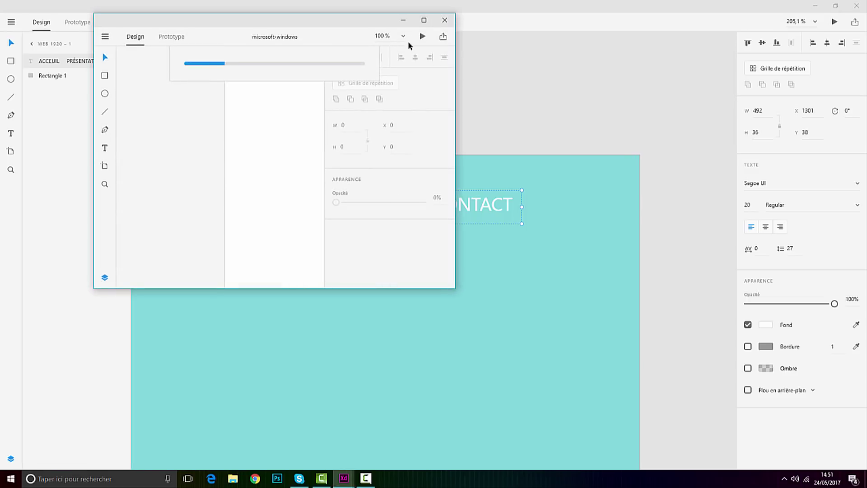
pyautogui.click(424, 21)
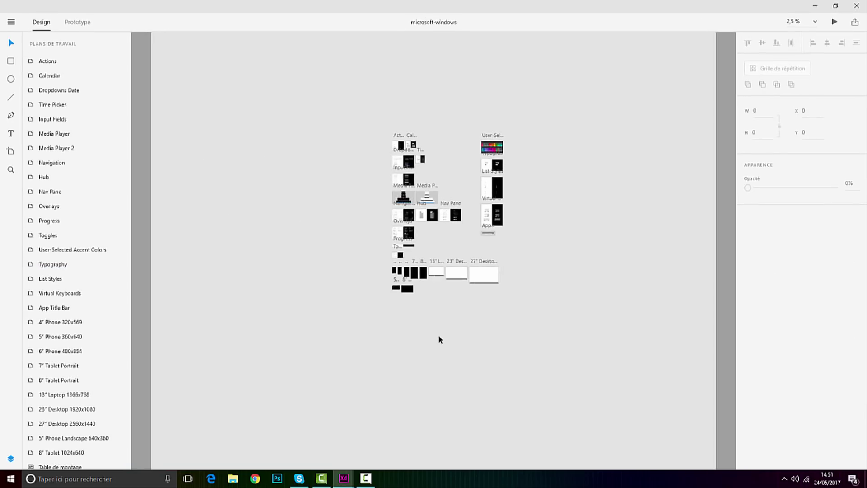
# Step: Examine the Microsoft Windows kit's artboards, including navigation, overlays, input fields, media players and device screens
pyautogui.scroll(5, 446, 182)
pyautogui.scroll(2, 386, 152)
pyautogui.scroll(6, 368, 185)
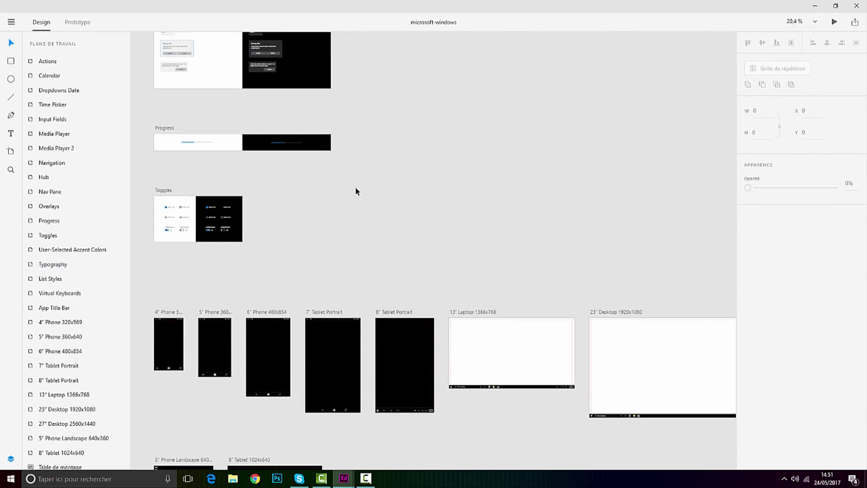
pyautogui.scroll(8, 247, 192)
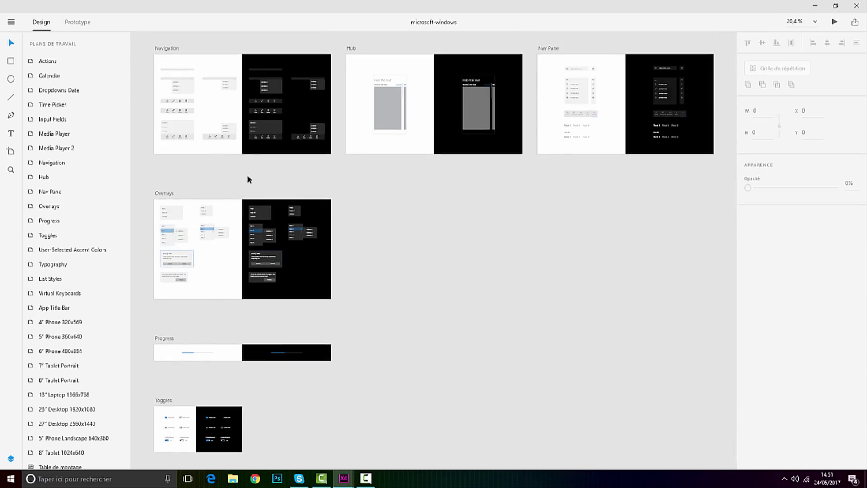
pyautogui.scroll(3, 336, 147)
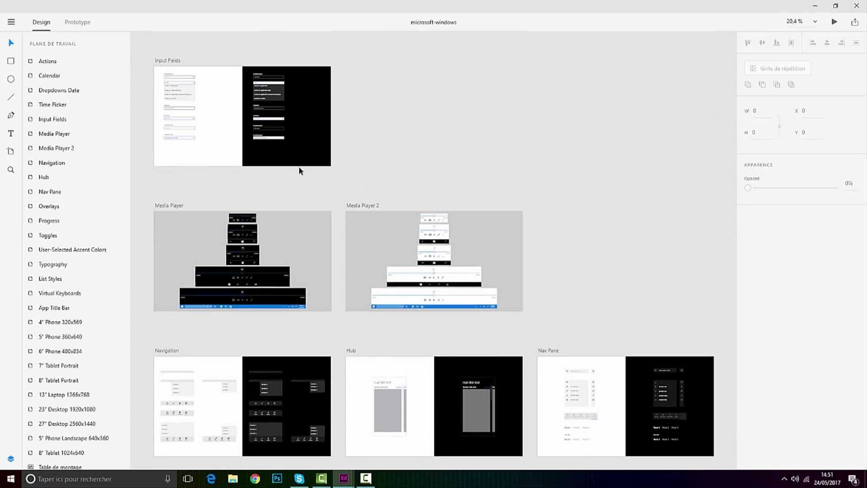
pyautogui.scroll(-4, 298, 204)
pyautogui.scroll(13, 226, 287)
pyautogui.scroll(-12, 373, 271)
pyautogui.scroll(3, 561, 285)
pyautogui.scroll(-5, 658, 298)
pyautogui.scroll(4, 610, 253)
pyautogui.scroll(3, 434, 197)
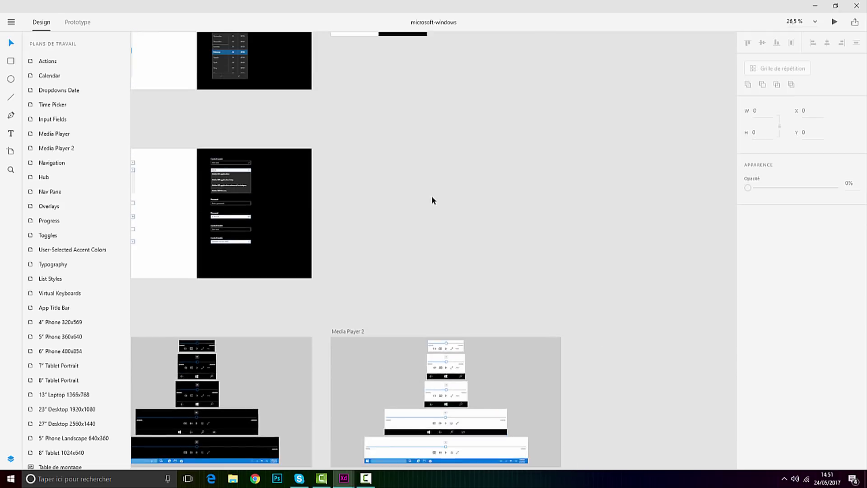
pyautogui.scroll(-4, 432, 195)
pyautogui.scroll(4, 409, 110)
pyautogui.scroll(-4, 401, 129)
pyautogui.scroll(4, 641, 244)
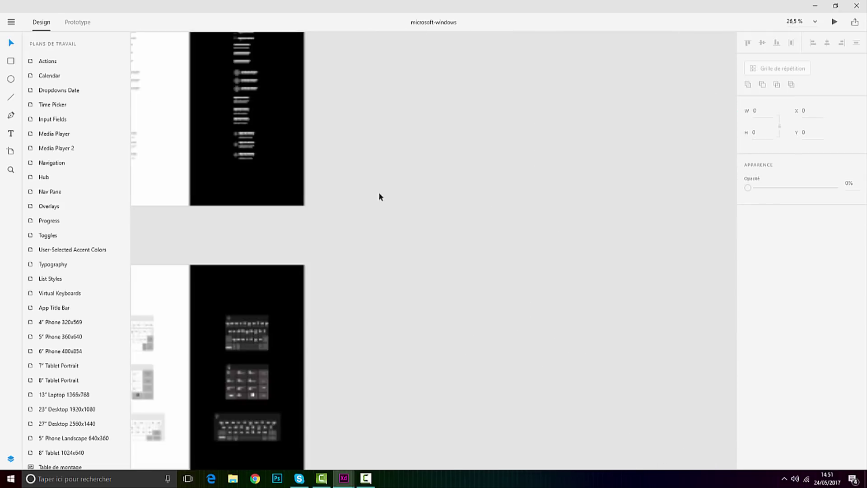
pyautogui.scroll(-5, 211, 168)
# Step: Open the Google Material UI kit
pyautogui.click(10, 22)
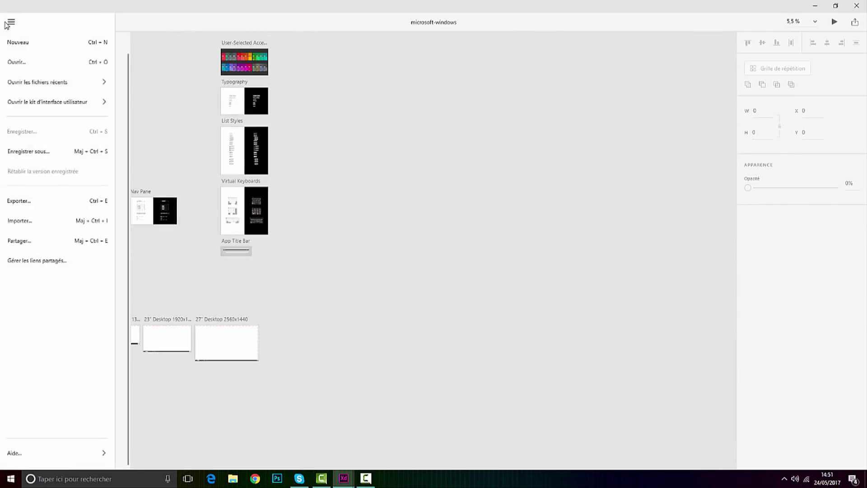
pyautogui.moveTo(45, 83)
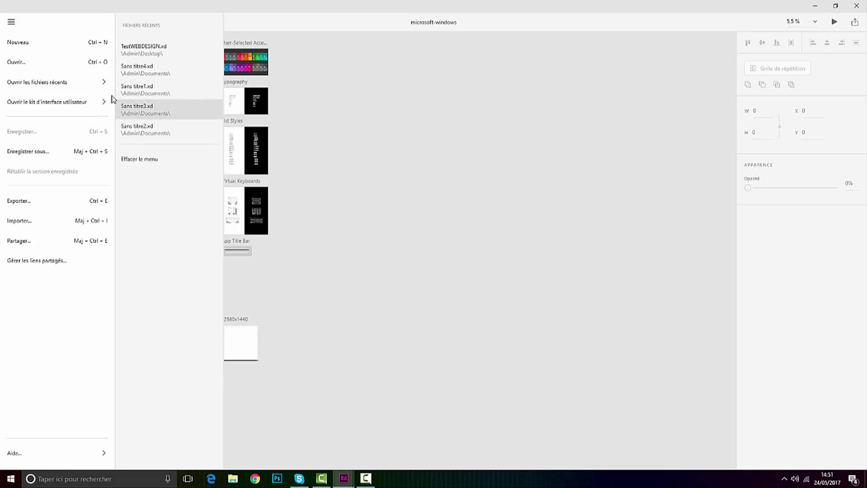
pyautogui.moveTo(62, 103)
pyautogui.click(150, 76)
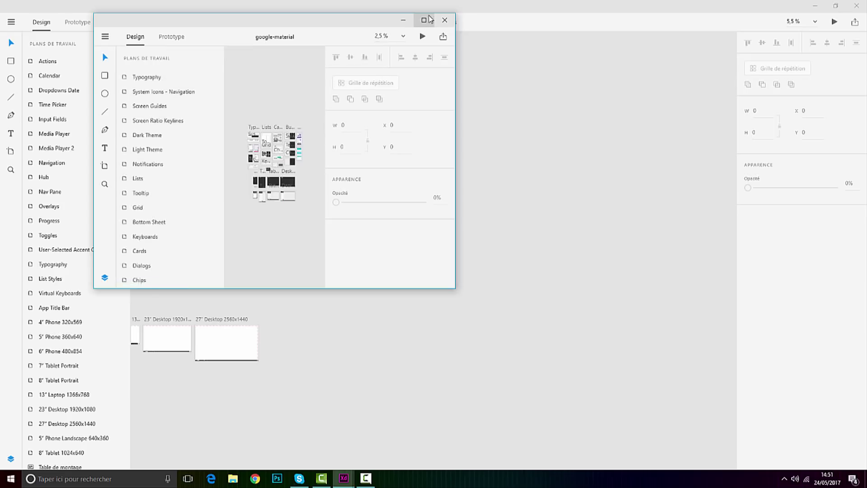
# Step: Maximize the Google Material kit window and examine its artboards, including typography, navigation icons, themes, lists, cards, dialogs and tabs
pyautogui.click(424, 20)
pyautogui.scroll(5, 470, 199)
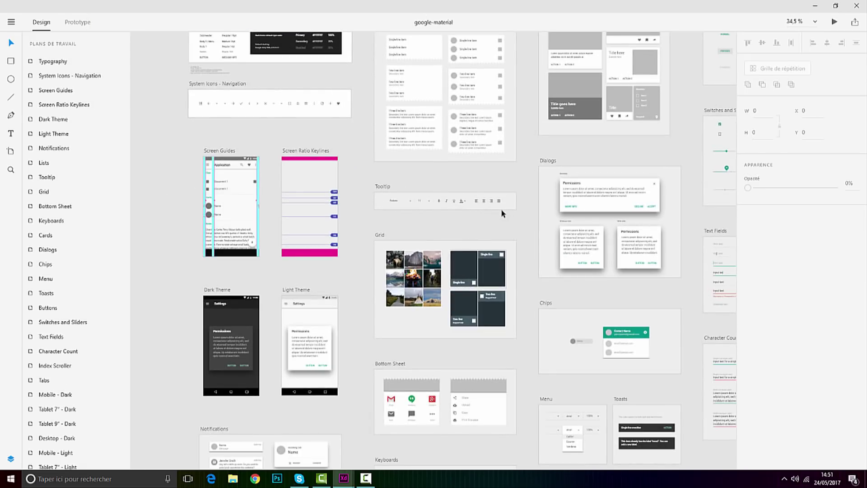
pyautogui.scroll(-2, 605, 256)
pyautogui.scroll(3, 503, 383)
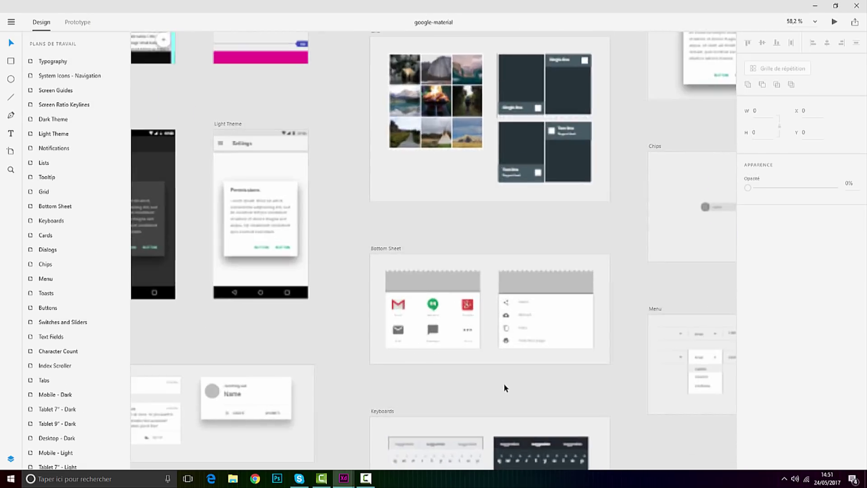
pyautogui.scroll(-2, 508, 366)
pyautogui.scroll(5, 420, 368)
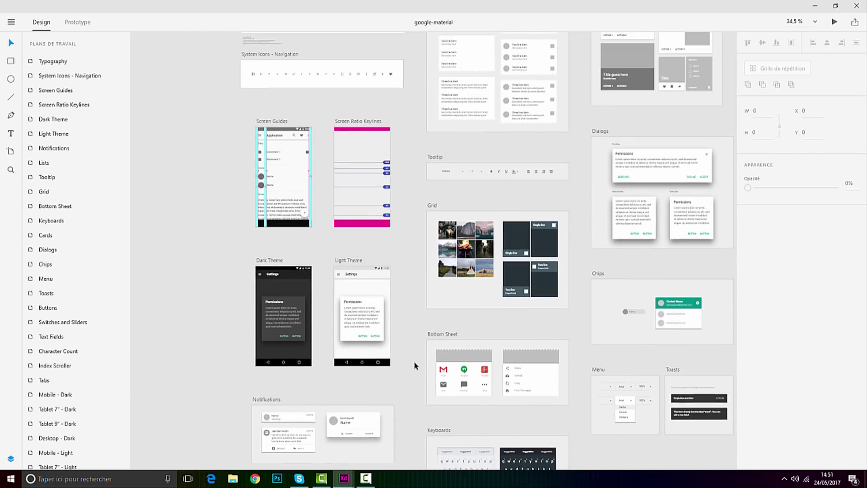
pyautogui.scroll(4, 346, 163)
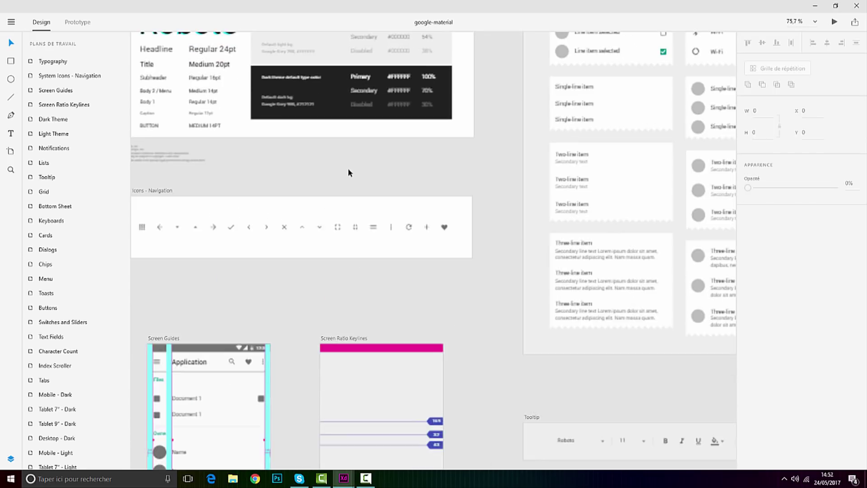
pyautogui.moveTo(558, 210); pyautogui.dragTo(192, 251)
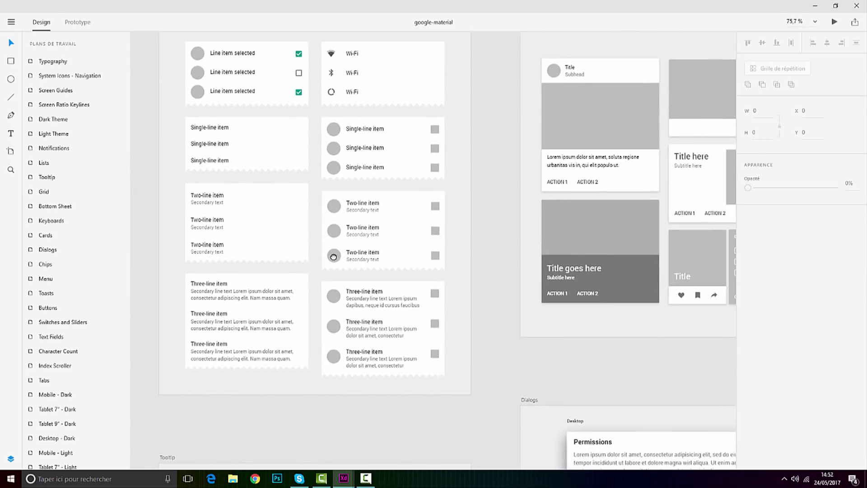
pyautogui.moveTo(493, 248); pyautogui.dragTo(119, 270)
pyautogui.moveTo(440, 278); pyautogui.dragTo(149, 284)
pyautogui.moveTo(501, 221); pyautogui.dragTo(490, 180)
pyautogui.moveTo(440, 438); pyautogui.dragTo(543, 186)
pyautogui.moveTo(471, 252); pyautogui.dragTo(549, 188)
pyautogui.moveTo(402, 275); pyautogui.dragTo(484, 144)
pyautogui.moveTo(717, 375); pyautogui.dragTo(275, 173)
pyautogui.moveTo(556, 232); pyautogui.dragTo(441, 403)
# Step: Copy the search icon from the search bar in the Tabs artboard's second layout
pyautogui.click(342, 144)
pyautogui.hotkey('ctrl', '3')
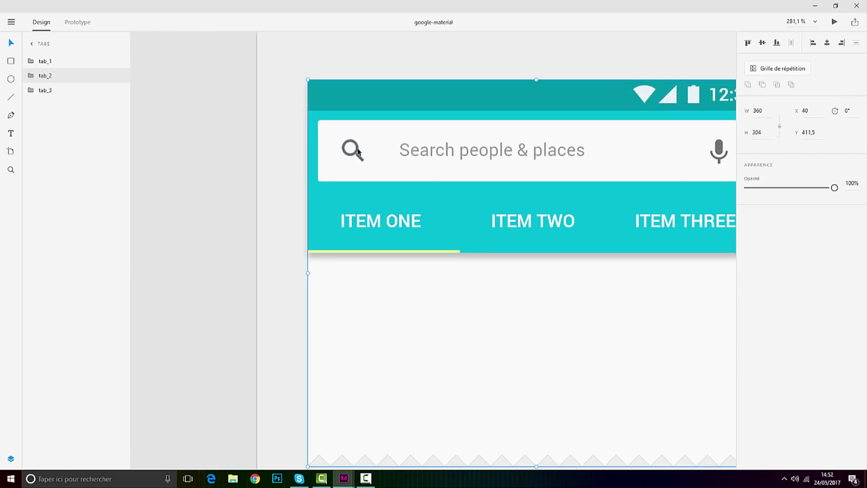
pyautogui.doubleClick(358, 151)
pyautogui.scroll(-8, 438, 153)
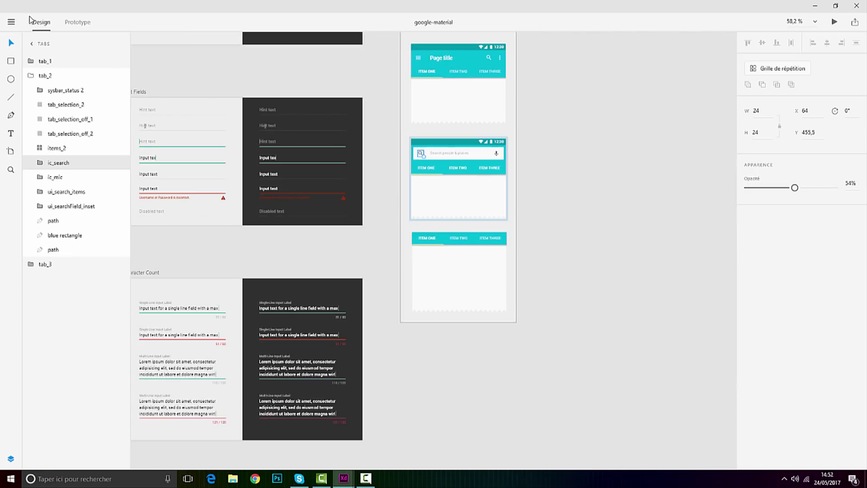
# Step: Switch to the untitled web mockup, paste the search icon, enlarge it to 29.5 × 29.5 px and place it at X 1823, Y 41 beside CONTACT
pyautogui.click(11, 21)
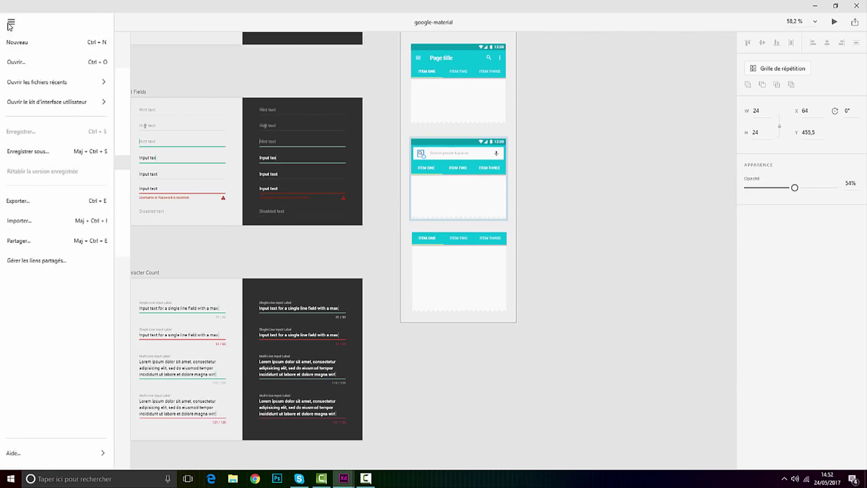
pyautogui.moveTo(337, 485)
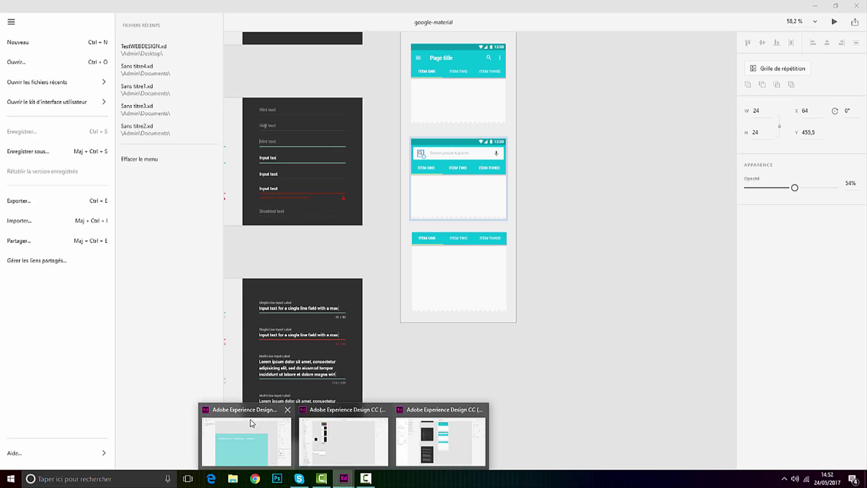
pyautogui.click(256, 433)
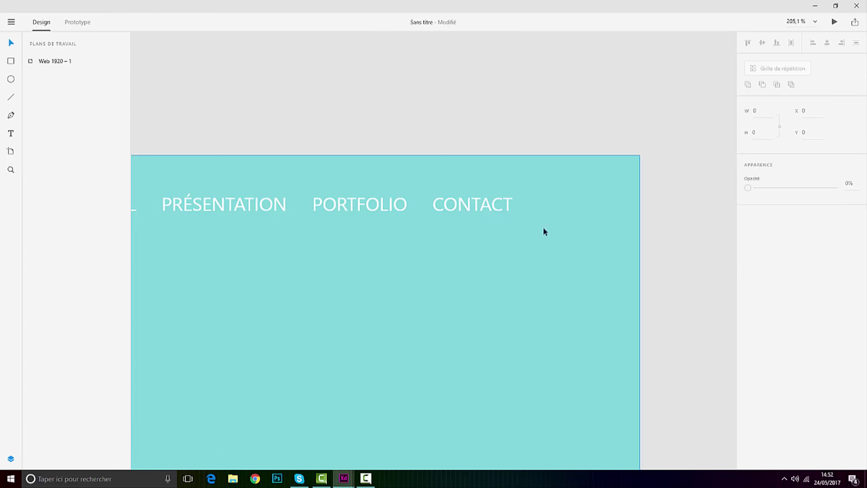
pyautogui.hotkey('ctrl', 'v')
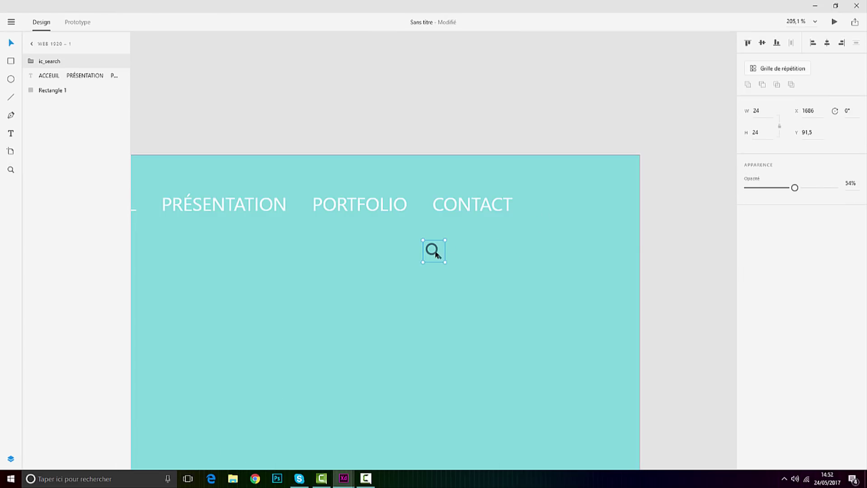
pyautogui.moveTo(490, 236); pyautogui.dragTo(569, 208)
pyautogui.scroll(5, 597, 206)
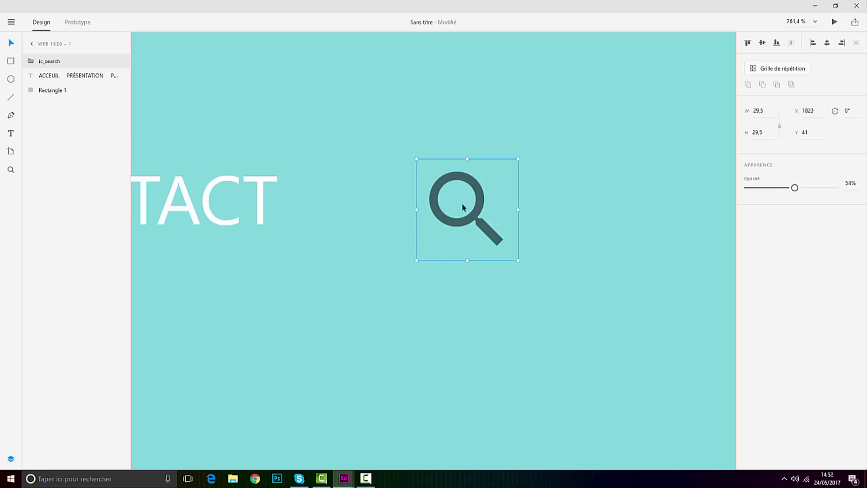
# Step: Set the fill of the search icon's inner path to white (#FFFFFF)
pyautogui.doubleClick(482, 212)
pyautogui.click(766, 209)
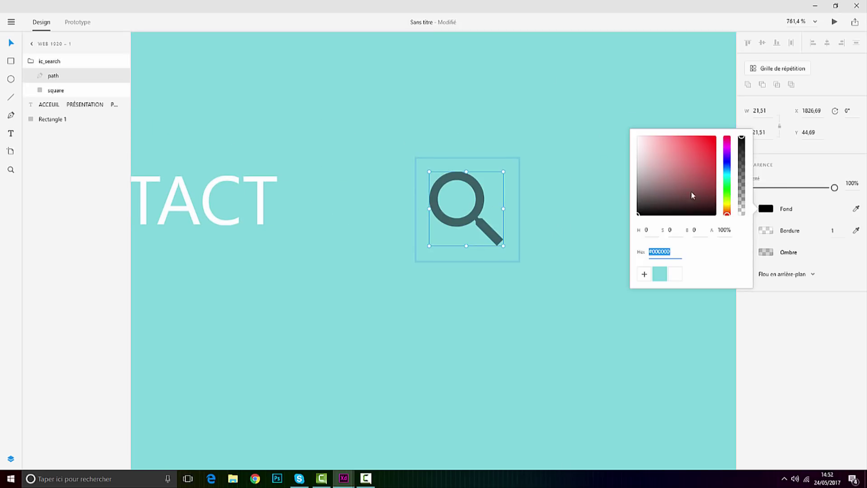
pyautogui.moveTo(700, 202); pyautogui.dragTo(599, 123)
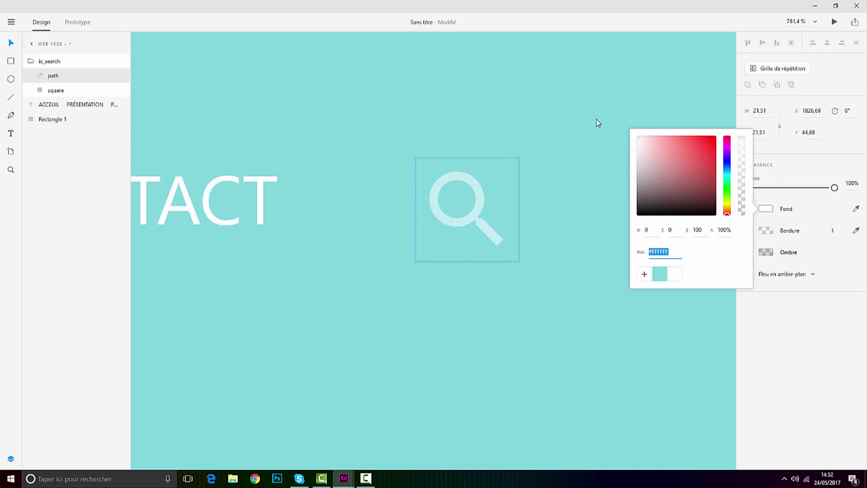
pyautogui.click(824, 194)
pyautogui.rightClick(481, 208)
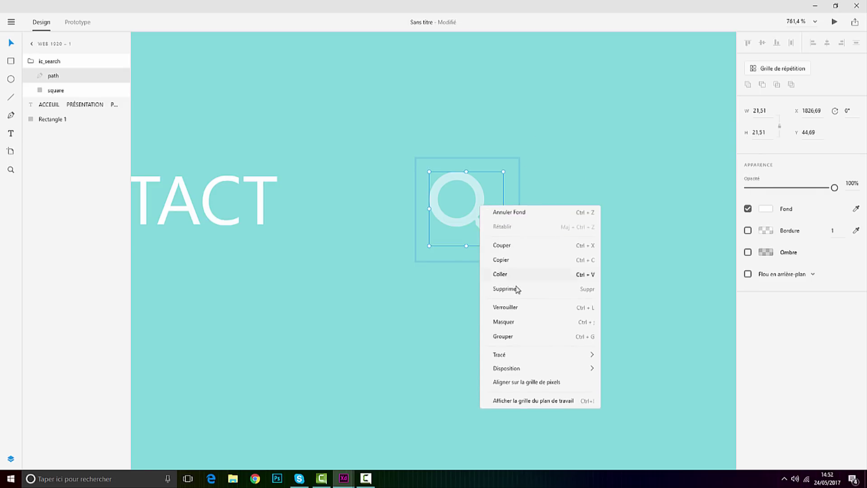
pyautogui.moveTo(554, 369)
pyautogui.click(618, 374)
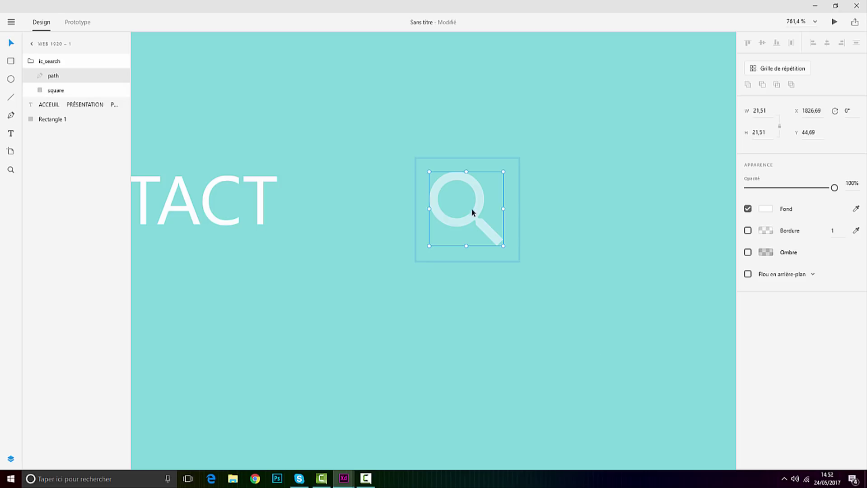
pyautogui.doubleClick(749, 210)
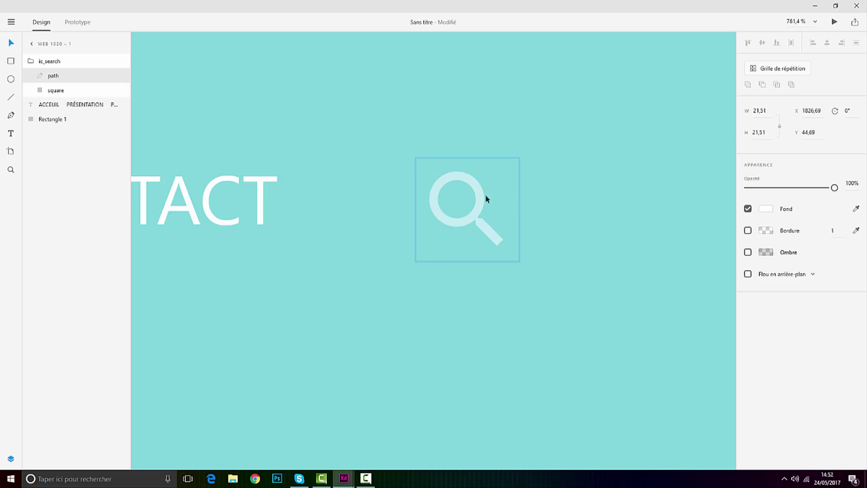
pyautogui.doubleClick(477, 201)
pyautogui.click(517, 218)
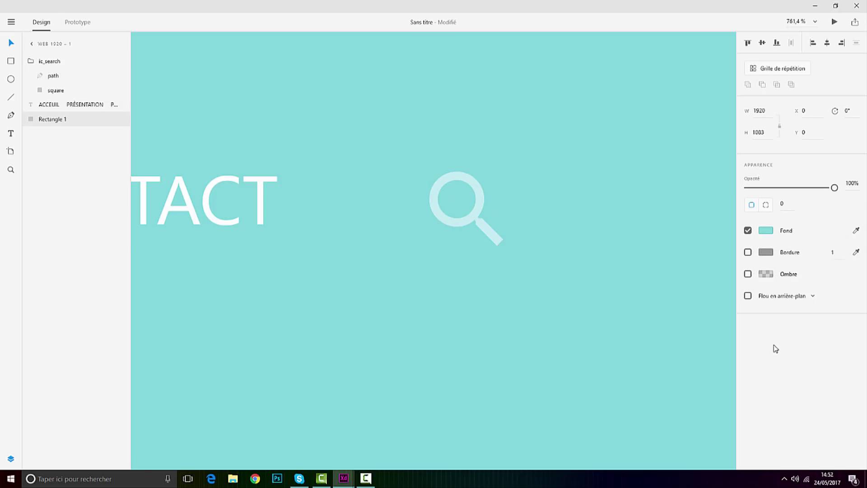
# Step: Raise the search icon group's opacity to 100%
pyautogui.click(480, 213)
pyautogui.scroll(-5, 480, 208)
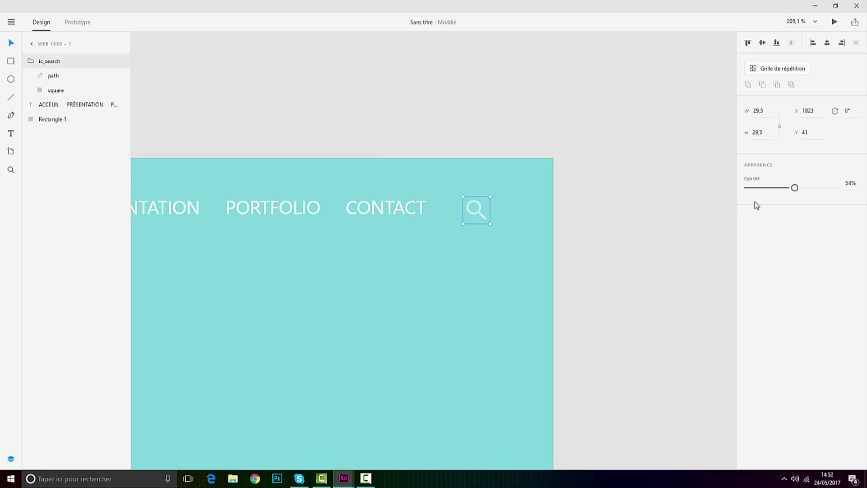
pyautogui.moveTo(795, 188); pyautogui.dragTo(835, 187)
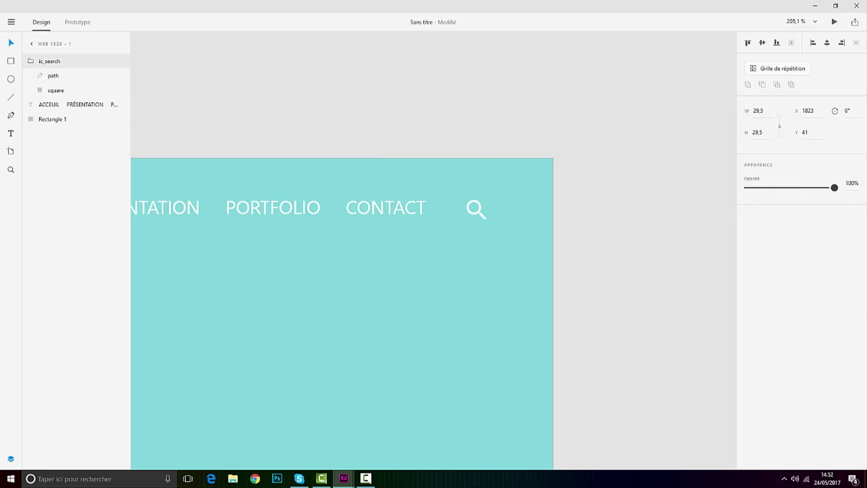
pyautogui.scroll(1, 479, 199)
pyautogui.scroll(5, 479, 199)
pyautogui.click(484, 234)
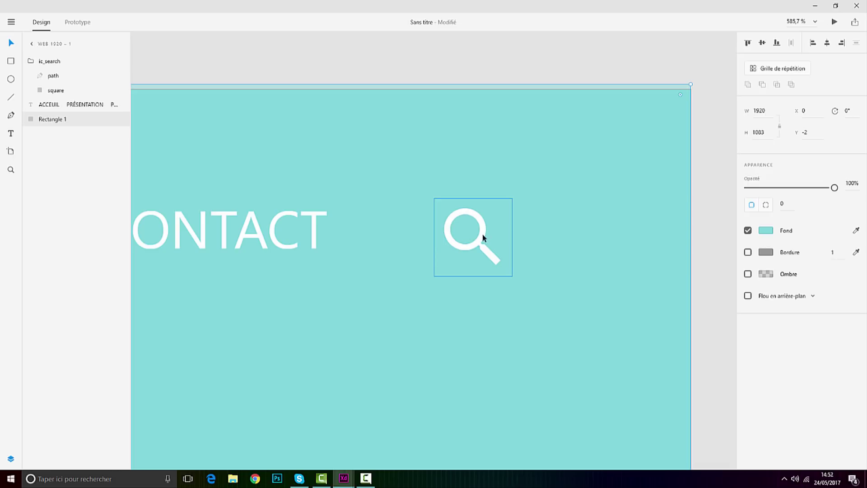
pyautogui.click(480, 232)
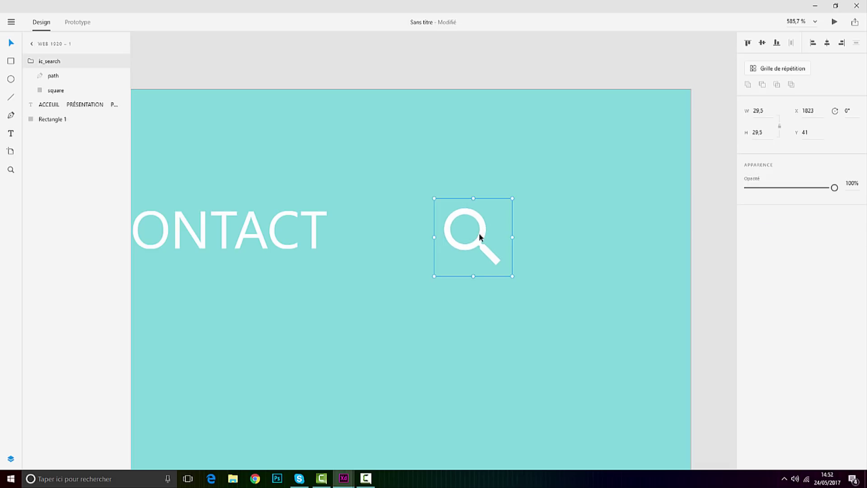
pyautogui.moveTo(484, 235); pyautogui.dragTo(482, 236)
# Step: Draw a vertical divider of 1 × 32 px at X 1799, Y 39 between CONTACT and the search icon, filled white without a border
pyautogui.scroll(4, 353, 228)
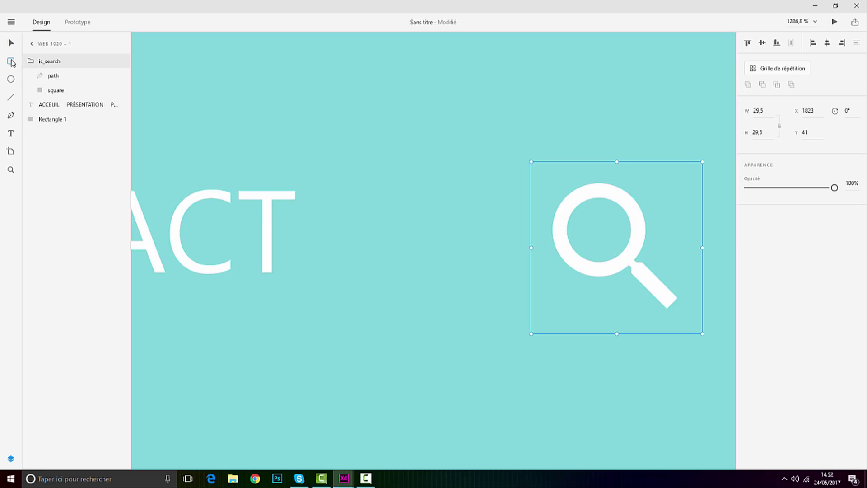
pyautogui.moveTo(398, 150); pyautogui.dragTo(392, 266)
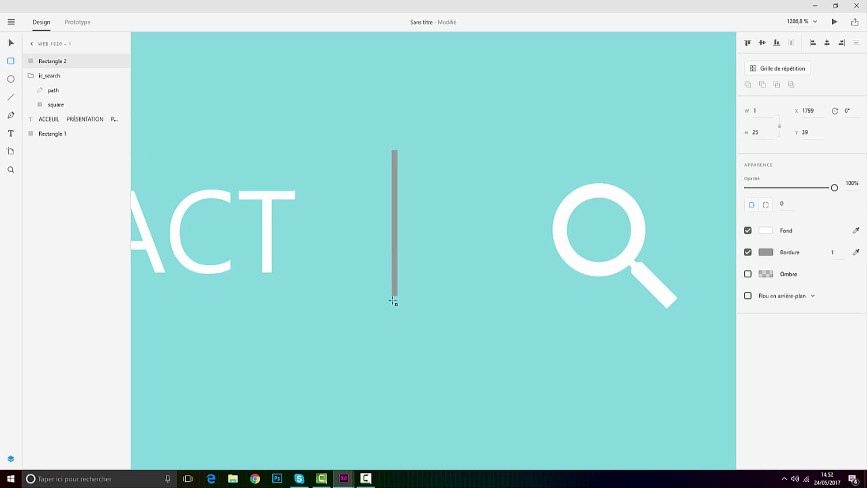
pyautogui.moveTo(395, 323); pyautogui.dragTo(395, 336)
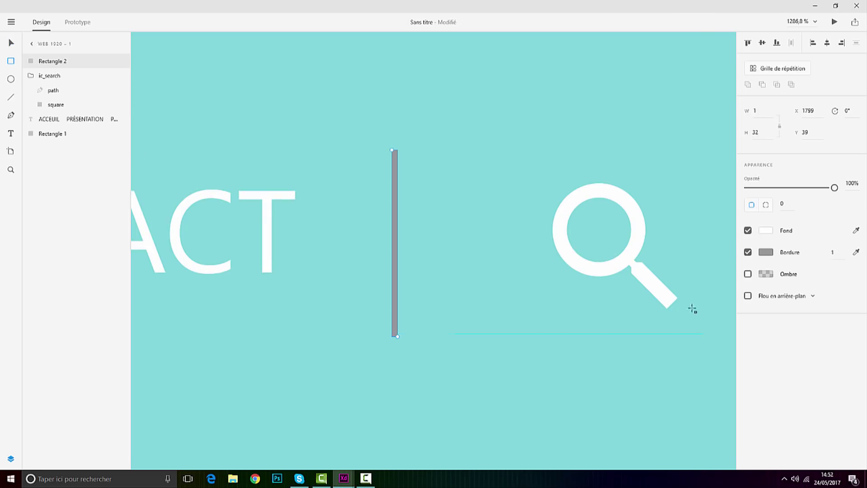
pyautogui.click(749, 256)
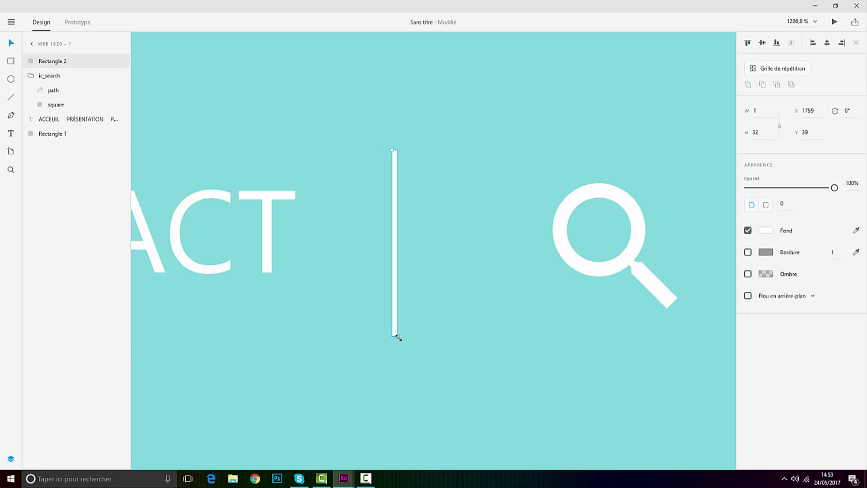
pyautogui.moveTo(396, 338)
pyautogui.mouseDown()
pyautogui.moveTo(404, 339)
pyautogui.moveTo(396, 337)
pyautogui.mouseUp()
# Step: Nudge the divider 5 px to the right and shift the search icon slightly right to balance the spacing
pyautogui.keyDown('ctrl'); pyautogui.scroll(-15, 394, 294); pyautogui.keyUp('ctrl')
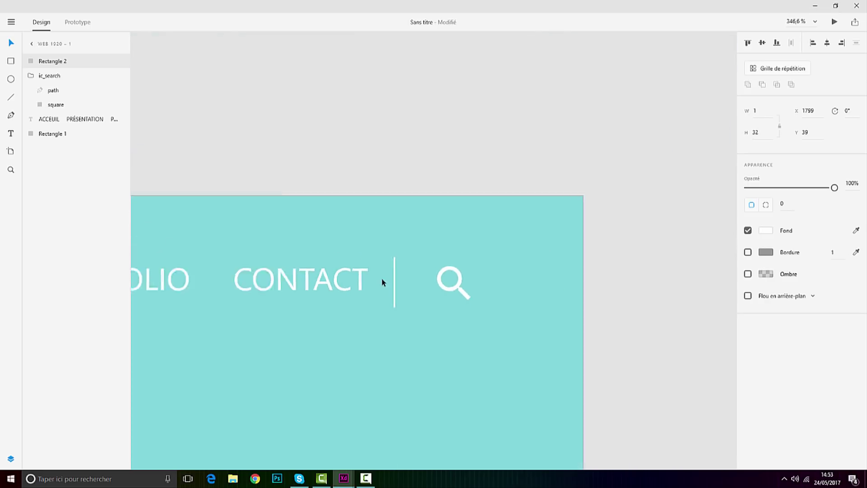
pyautogui.keyDown('ctrl'); pyautogui.scroll(5, 292, 281); pyautogui.keyUp('ctrl')
pyautogui.press('Right')
pyautogui.press('Right')
pyautogui.press('Right')
pyautogui.press('Right')
pyautogui.press('Right')
pyautogui.click(557, 288)
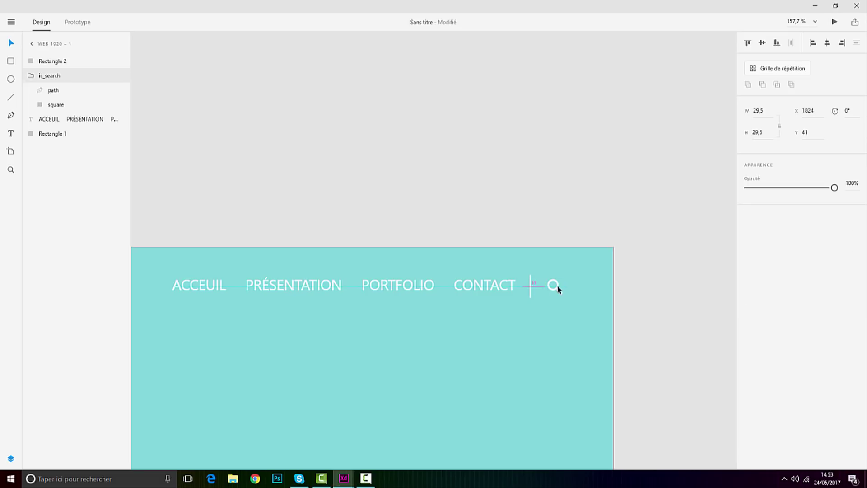
pyautogui.press('Escape')
pyautogui.keyDown('ctrl'); pyautogui.scroll(-8, 297, 271); pyautogui.keyUp('ctrl')
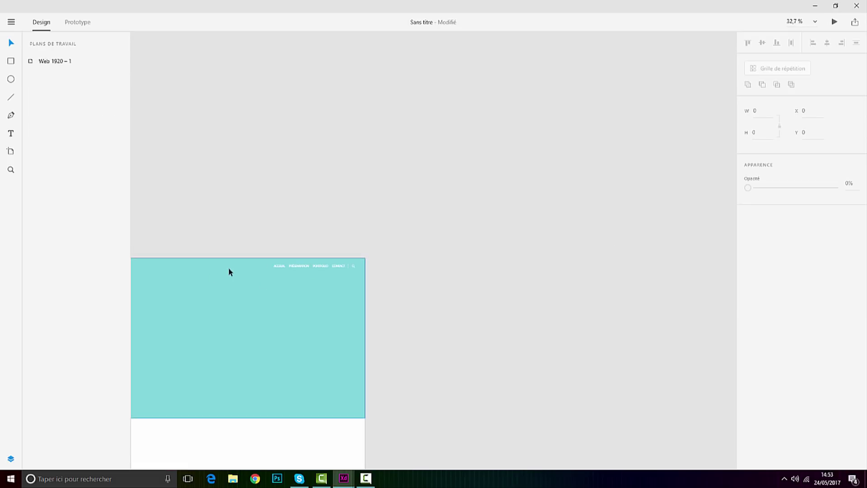
# Step: Retype the first navigation item in lowercase after its initial, as Acceuil
pyautogui.keyDown('ctrl'); pyautogui.scroll(4, 227, 271); pyautogui.keyUp('ctrl')
pyautogui.keyDown('ctrl'); pyautogui.scroll(4, 496, 270); pyautogui.keyUp('ctrl')
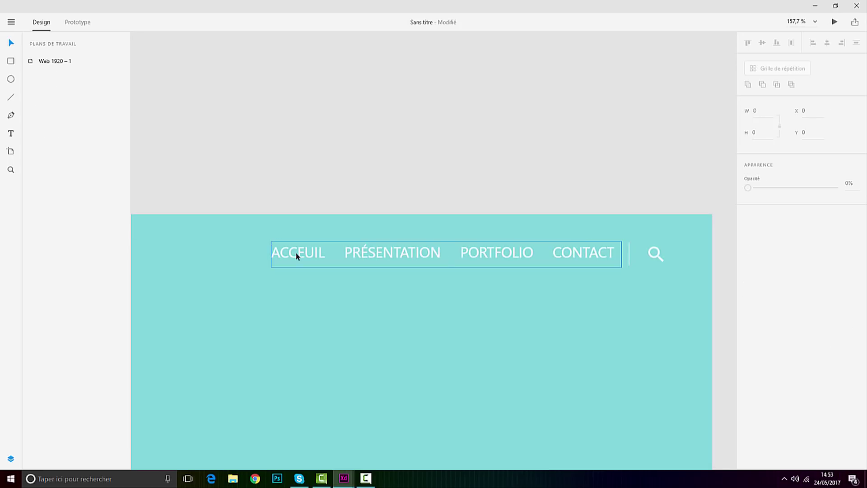
pyautogui.doubleClick(297, 256)
pyautogui.click(324, 252)
pyautogui.moveTo(324, 252)
pyautogui.mouseDown()
pyautogui.moveTo(281, 253)
pyautogui.moveTo(327, 251)
pyautogui.mouseUp()
pyautogui.write('CCEUI')
pyautogui.press('BackSpace')
pyautogui.press('BackSpace')
pyautogui.press('BackSpace')
pyautogui.press('BackSpace')
pyautogui.press('BackSpace')
pyautogui.write('cceuim')
pyautogui.press('BackSpace')
pyautogui.write('l')
pyautogui.scroll(-8, 349, 194)
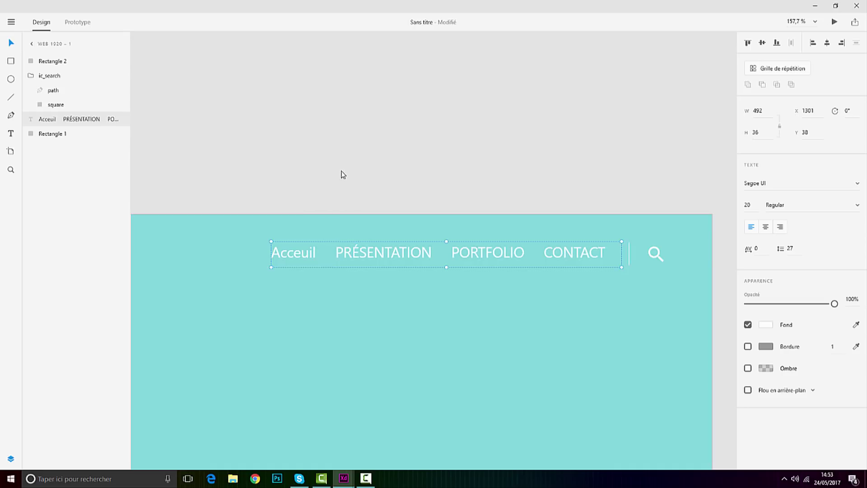
pyautogui.click(384, 177)
pyautogui.scroll(-5, 382, 182)
pyautogui.scroll(2, 267, 225)
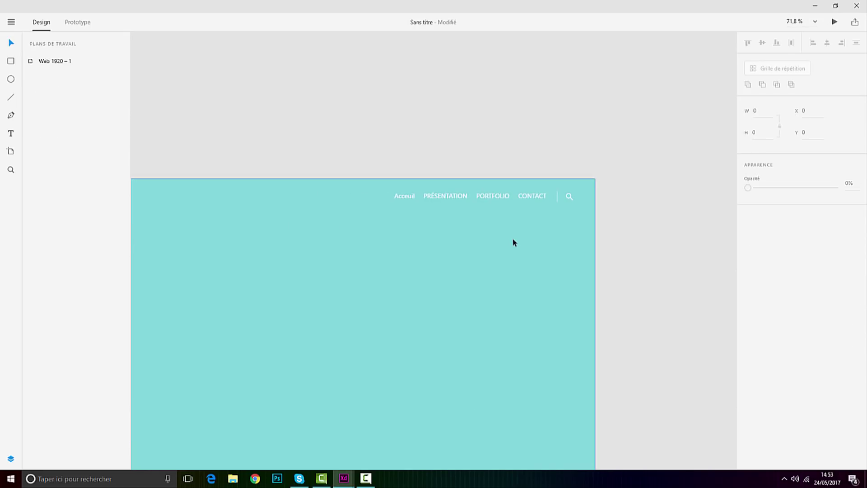
# Step: Undo the lowercase change to the first navigation item and deselect the menu text
pyautogui.scroll(5, 449, 184)
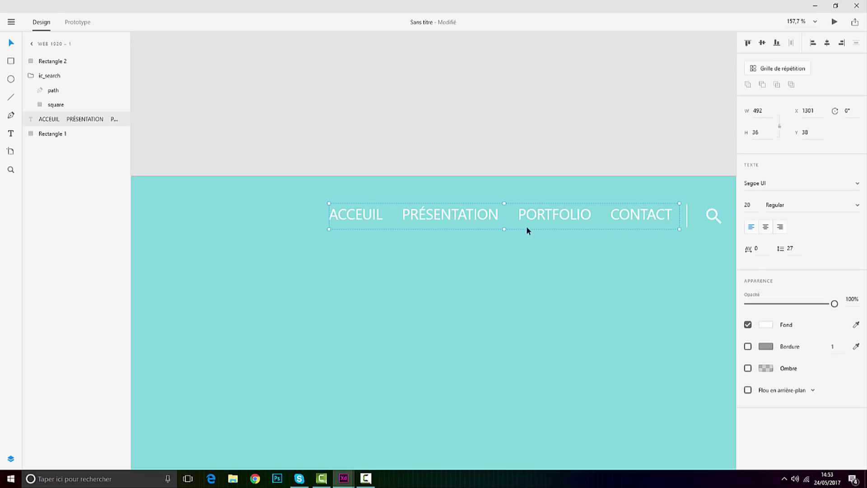
pyautogui.click(511, 152)
pyautogui.scroll(-2, 512, 153)
pyautogui.scroll(-1, 552, 171)
pyautogui.scroll(3, 557, 163)
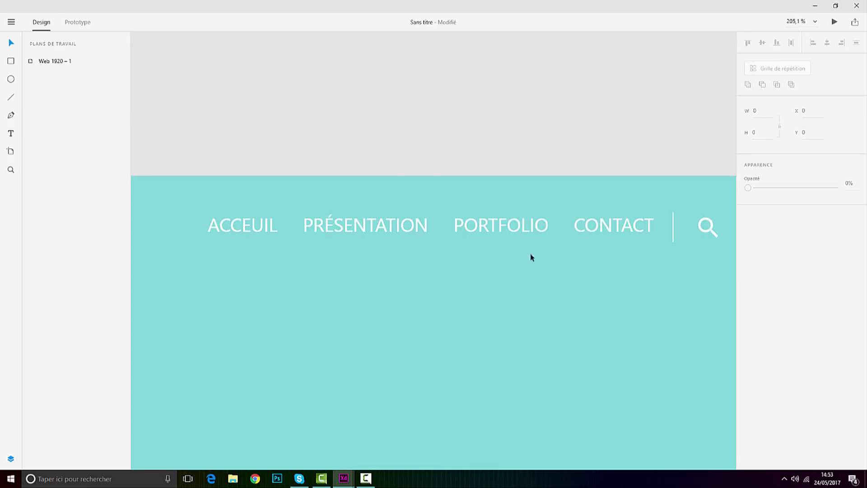
pyautogui.scroll(1, 190, 229)
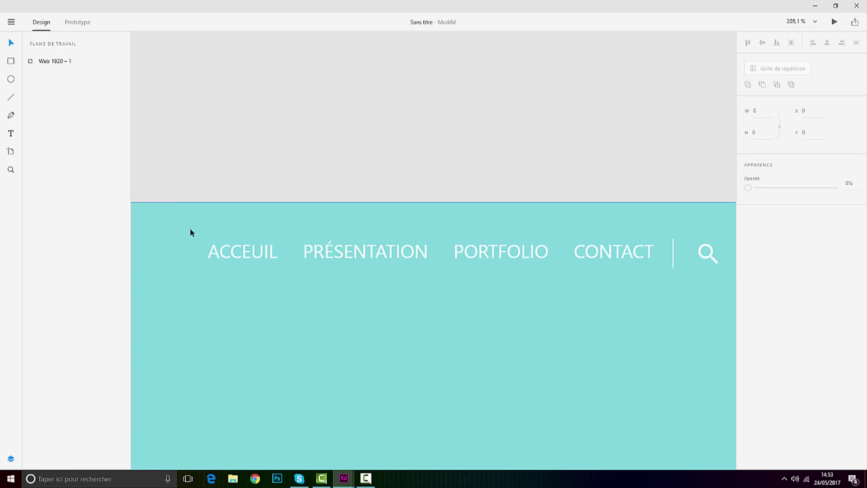
# Step: Draw a rectangle of about 105 × 46 px at X 1287, Y 30 over the ACCEUIL menu item and remove its border
pyautogui.scroll(2, 258, 217)
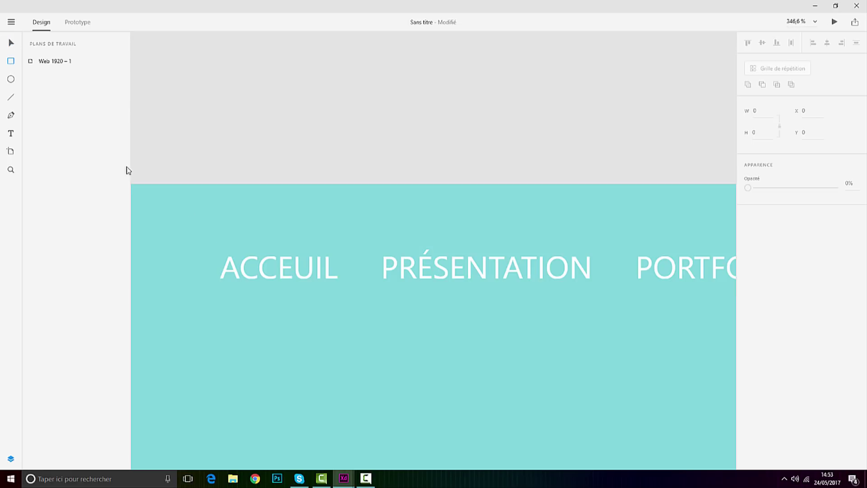
pyautogui.scroll(2, 206, 229)
pyautogui.moveTo(205, 247)
pyautogui.mouseDown()
pyautogui.moveTo(354, 333)
pyautogui.moveTo(481, 368)
pyautogui.mouseUp()
pyautogui.click(749, 253)
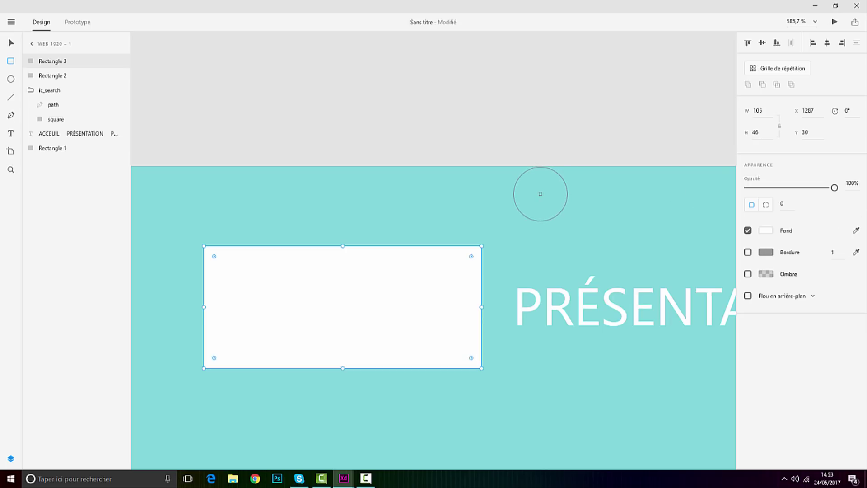
# Step: Sample the header turquoise as the rectangle's fill, darken it to H 184, S 41, B 80 and save it as a swatch
pyautogui.click(540, 194)
pyautogui.click(766, 231)
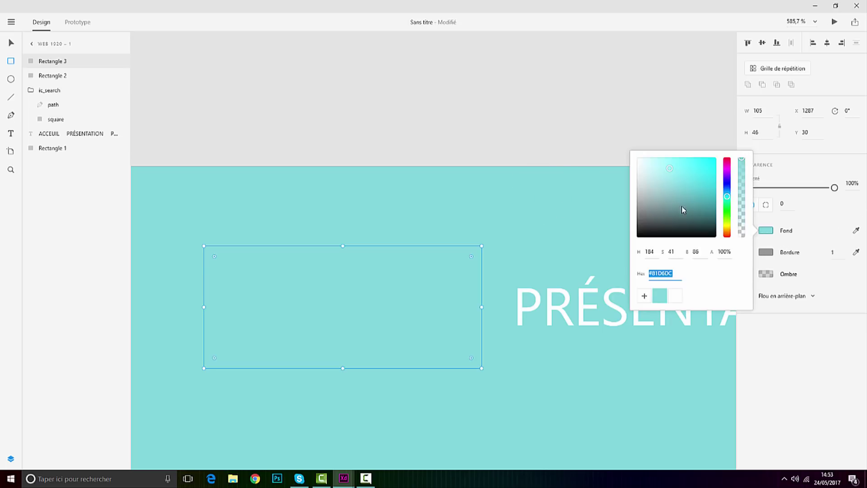
pyautogui.click(669, 174)
pyautogui.click(670, 175)
pyautogui.click(644, 296)
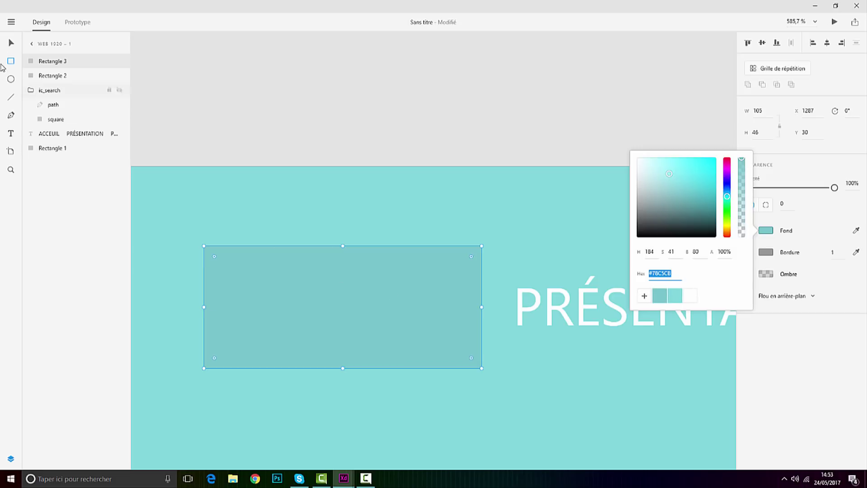
# Step: Send the darker rectangle backward three levels so it sits directly behind the navigation menu text
pyautogui.click(4, 42)
pyautogui.rightClick(373, 310)
pyautogui.moveTo(397, 262)
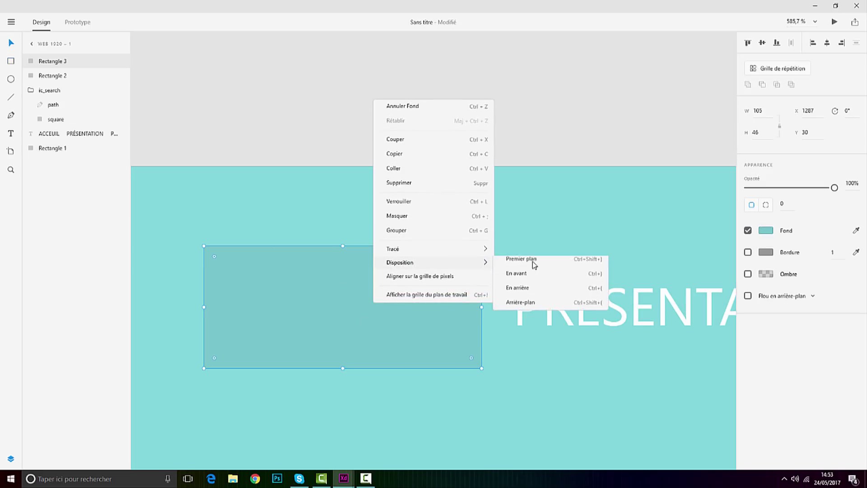
pyautogui.click(545, 291)
pyautogui.rightClick(442, 293)
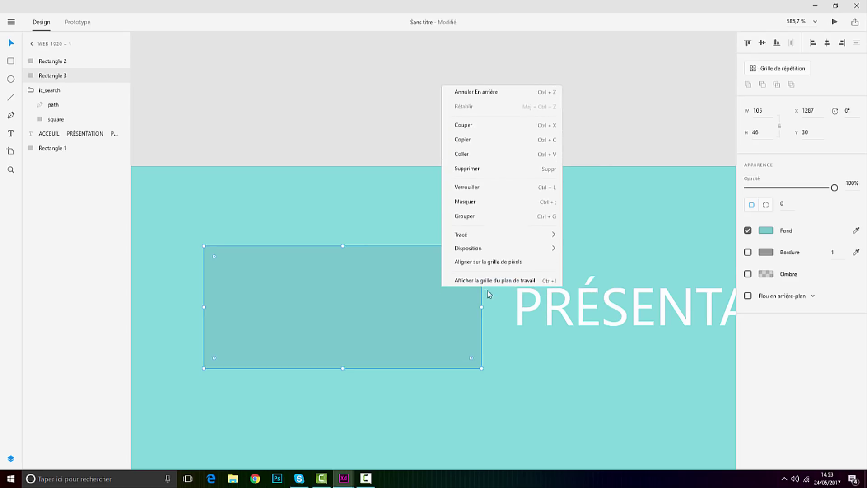
pyautogui.moveTo(493, 252)
pyautogui.click(582, 277)
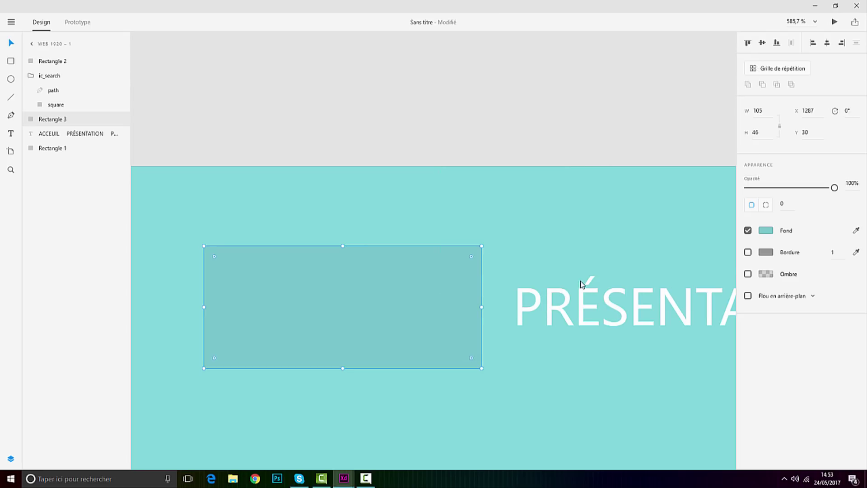
pyautogui.rightClick(413, 281)
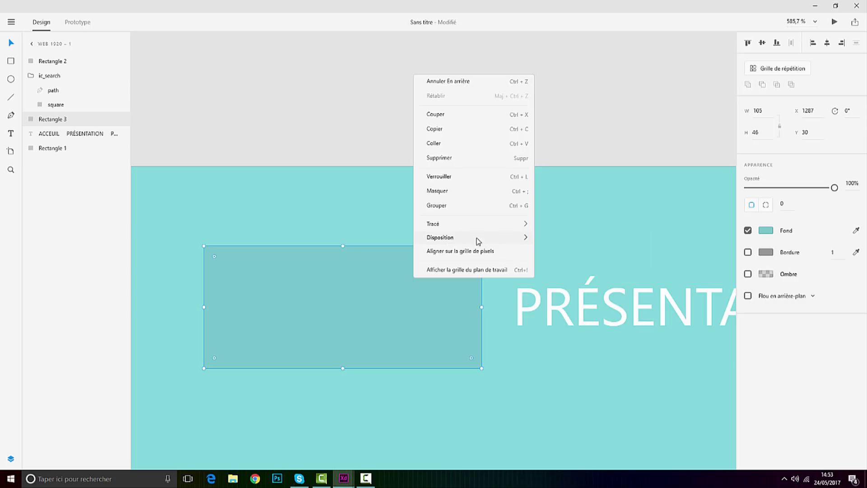
pyautogui.moveTo(466, 239)
pyautogui.click(570, 269)
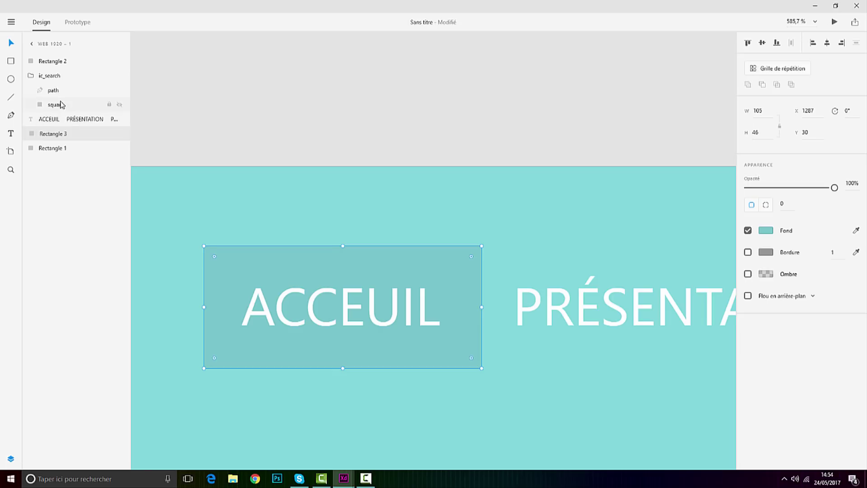
# Step: Nudge the darker rectangle behind ACCEUIL slightly upward and deselect it
pyautogui.moveTo(363, 269); pyautogui.dragTo(363, 264)
pyautogui.scroll(-10, 403, 252)
pyautogui.click(497, 185)
pyautogui.scroll(-3, 408, 273)
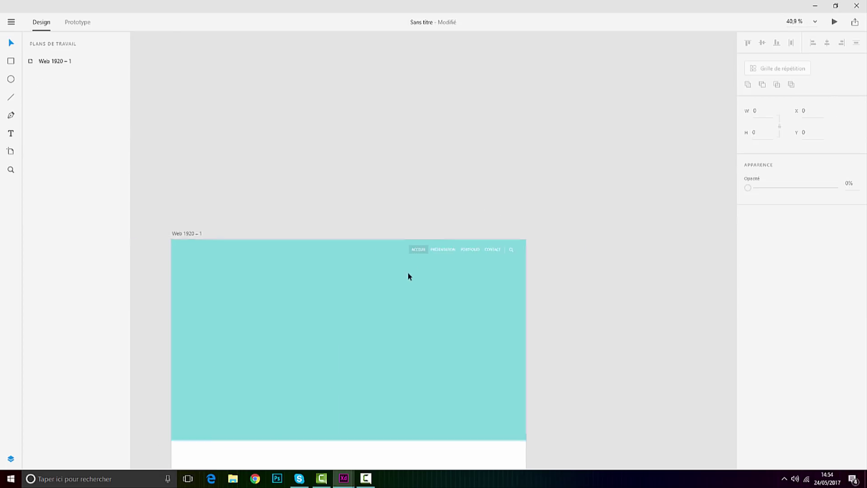
pyautogui.scroll(5, 426, 249)
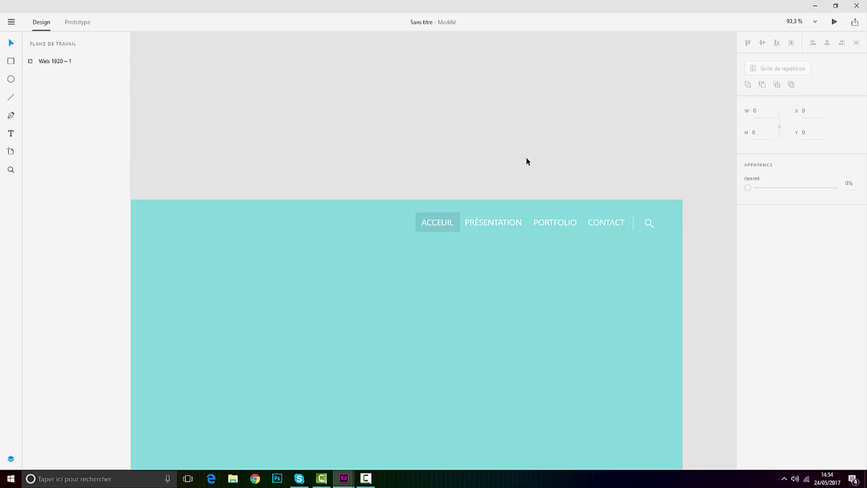
pyautogui.scroll(4, 618, 219)
pyautogui.scroll(-5, 725, 230)
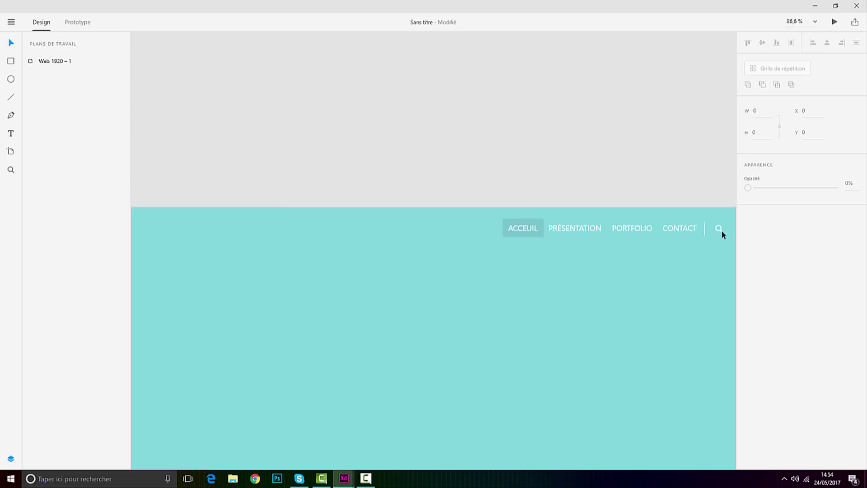
# Step: Select the search icon and the vertical divider together and shift both about 3 px to the right
pyautogui.scroll(5, 718, 231)
pyautogui.scroll(2, 669, 224)
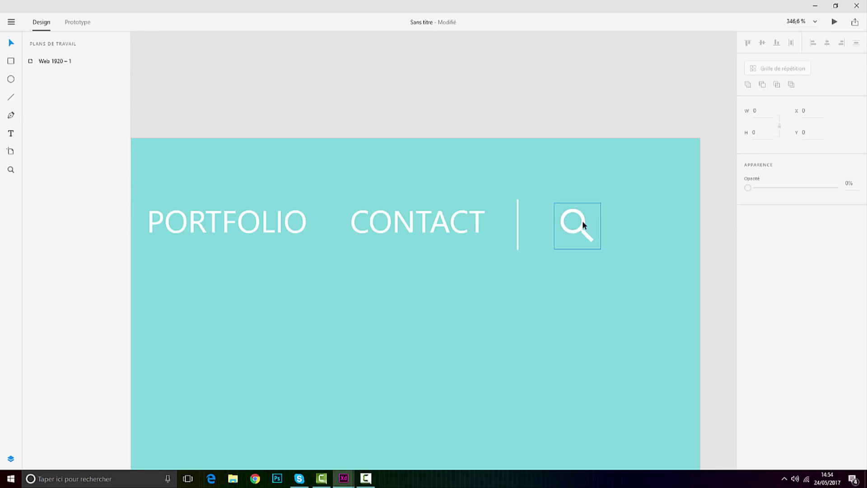
pyautogui.click(579, 221)
pyautogui.keyDown('shift'); pyautogui.click(517, 216); pyautogui.keyUp('shift')
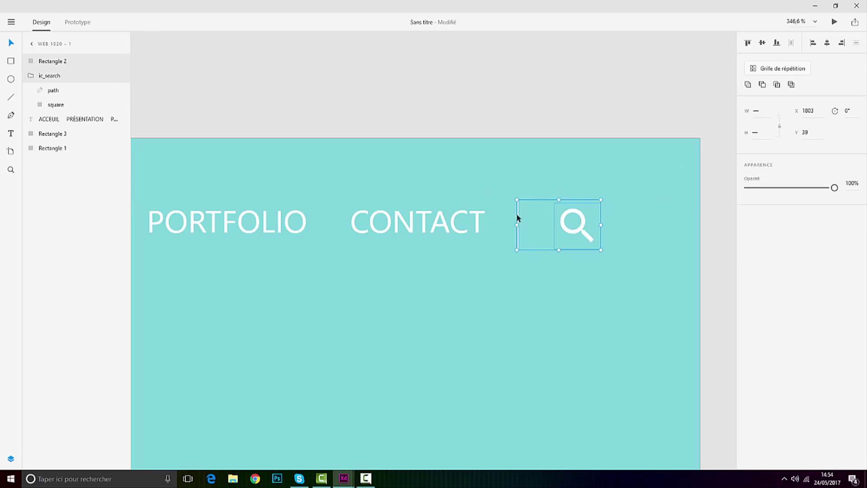
pyautogui.moveTo(518, 215); pyautogui.dragTo(527, 215)
pyautogui.scroll(-6, 503, 237)
pyautogui.click(403, 198)
pyautogui.scroll(-4, 404, 201)
pyautogui.scroll(5, 350, 224)
pyautogui.scroll(-4, 467, 149)
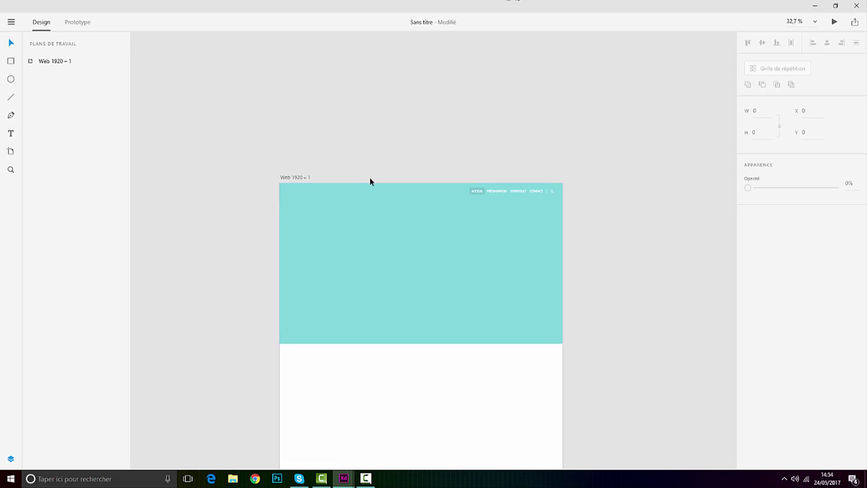
# Step: Duplicate the navigation menu text to the opposite end of the header at X 84, Y 38
pyautogui.click(498, 194)
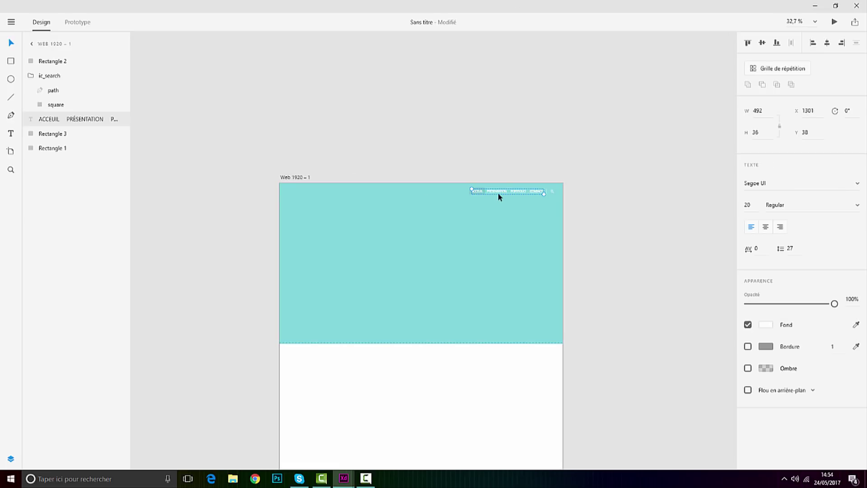
pyautogui.scroll(4, 497, 193)
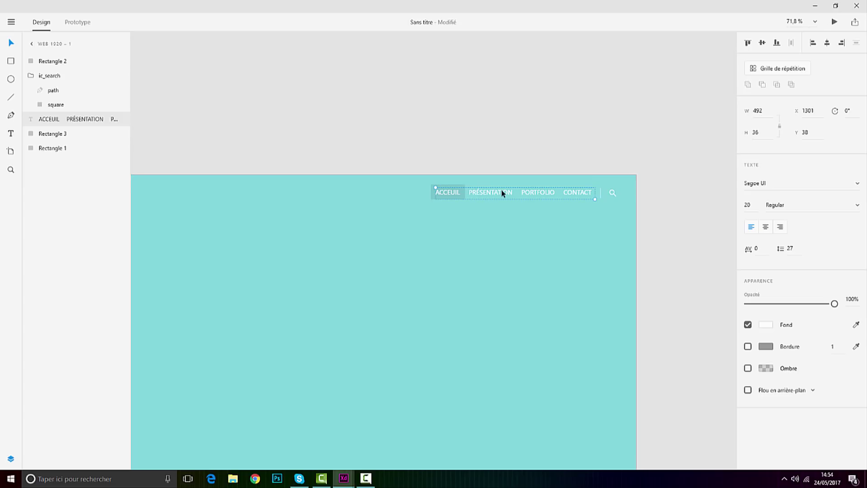
pyautogui.scroll(-3, 502, 193)
pyautogui.moveTo(494, 194); pyautogui.dragTo(262, 195)
pyautogui.scroll(7, 243, 195)
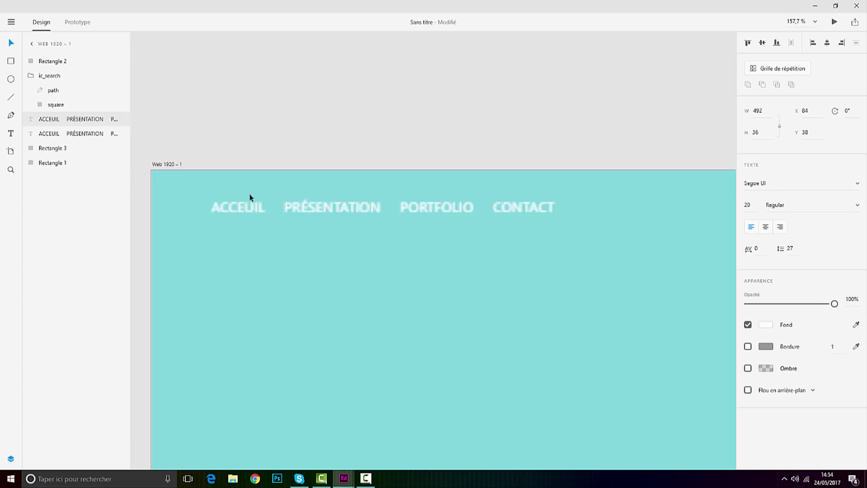
# Step: Replace the duplicated menu text with Connexion/Inscription
pyautogui.doubleClick(262, 207)
pyautogui.write('cONNE')
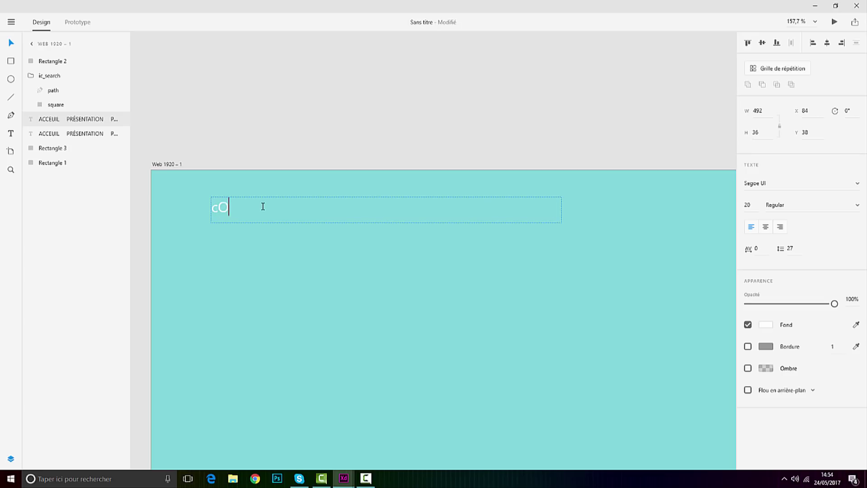
pyautogui.press('BackSpace')
pyautogui.press('BackSpace')
pyautogui.press('BackSpace')
pyautogui.press('BackSpace')
pyautogui.press('BackSpace')
pyautogui.press('BackSpace')
pyautogui.press('BackSpace')
pyautogui.press('BackSpace')
pyautogui.press('BackSpace')
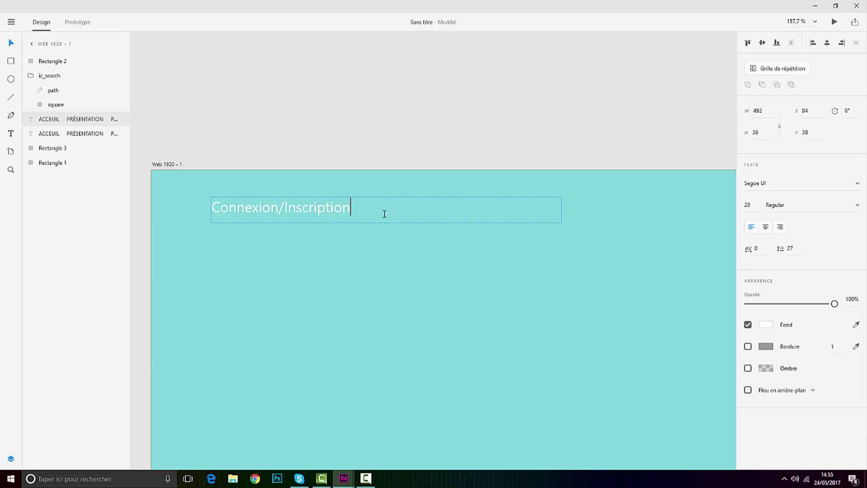
pyautogui.press('Escape')
# Step: Shrink the Connexion/Inscription text box to 225 × 29 px and place it at X 63, Y 38
pyautogui.moveTo(252, 210); pyautogui.dragTo(234, 210)
pyautogui.scroll(-3, 226, 216)
pyautogui.scroll(-2, 224, 212)
pyautogui.moveTo(371, 216); pyautogui.dragTo(282, 217)
pyautogui.click(857, 207)
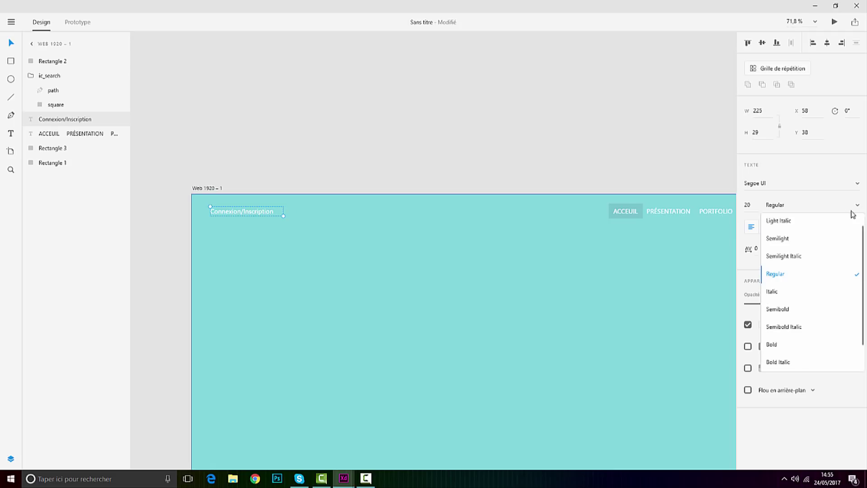
pyautogui.click(667, 148)
pyautogui.scroll(6, 252, 211)
pyautogui.moveTo(265, 200); pyautogui.dragTo(273, 202)
pyautogui.scroll(-3, 303, 226)
pyautogui.scroll(-6, 304, 226)
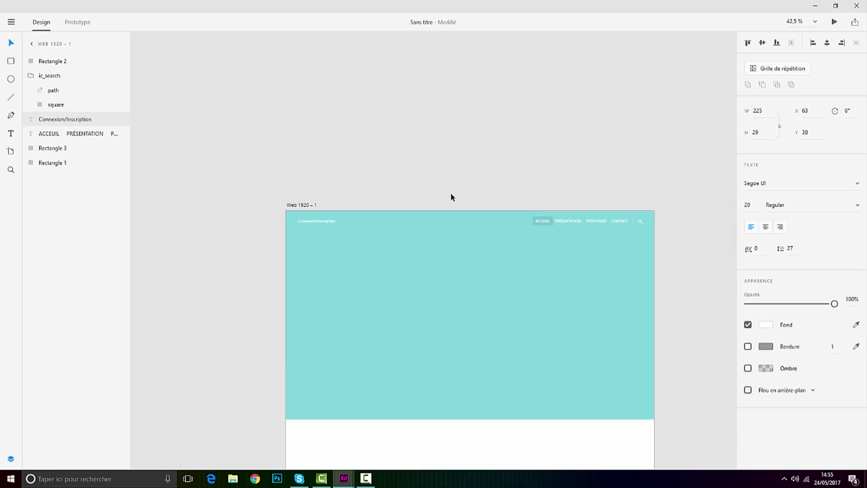
pyautogui.click(451, 195)
# Step: Examine the header layout with its text and navigation menu at several zoom levels
pyautogui.scroll(-1, 436, 212)
pyautogui.scroll(3, 398, 221)
pyautogui.click(291, 204)
pyautogui.click(427, 174)
pyautogui.scroll(-6, 360, 224)
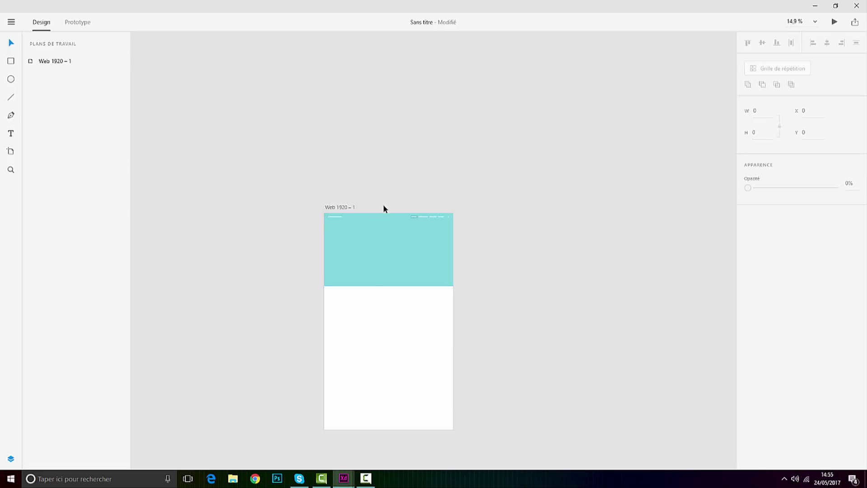
pyautogui.scroll(4, 366, 236)
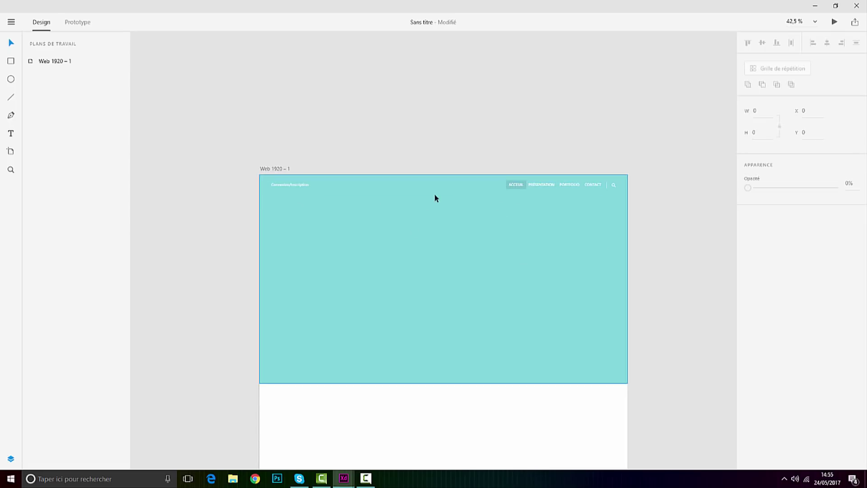
pyautogui.scroll(-2, 398, 406)
# Step: Draw a circle about 93 px wide at X 881, Y 1038 over the header's lower edge and fill it with the header's turquoise swatch
pyautogui.scroll(4, 406, 292)
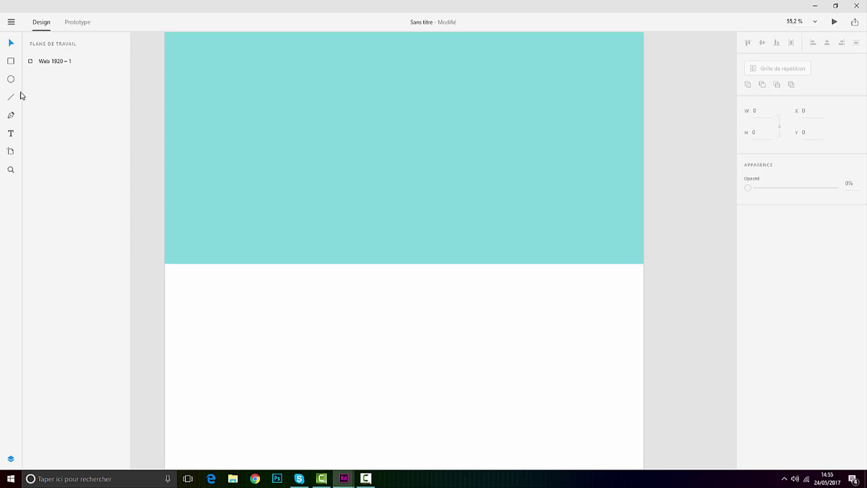
pyautogui.scroll(4, 393, 279)
pyautogui.moveTo(374, 209); pyautogui.dragTo(440, 285)
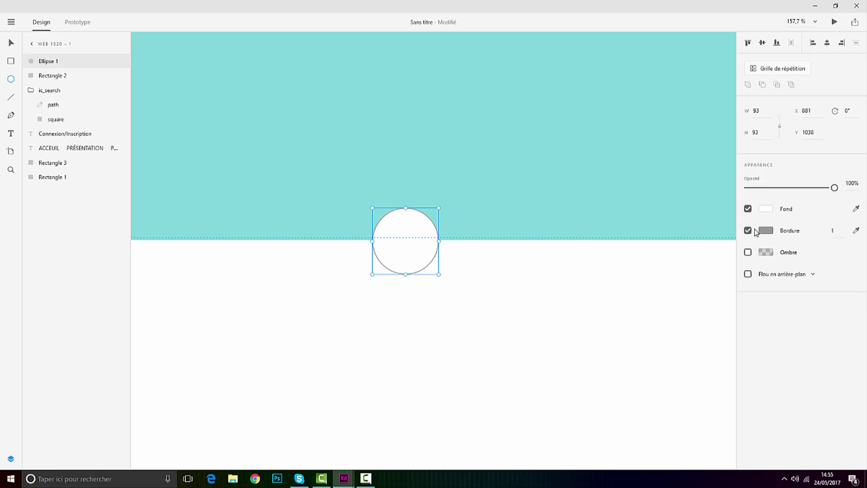
pyautogui.click(770, 210)
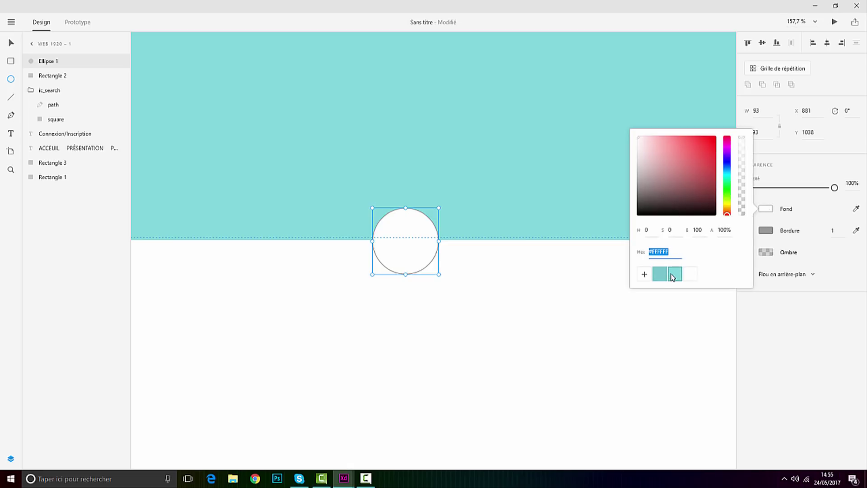
pyautogui.click(674, 274)
# Step: Try the darker turquoise swatch on the circle's border, remove the border and deselect the circle
pyautogui.click(768, 232)
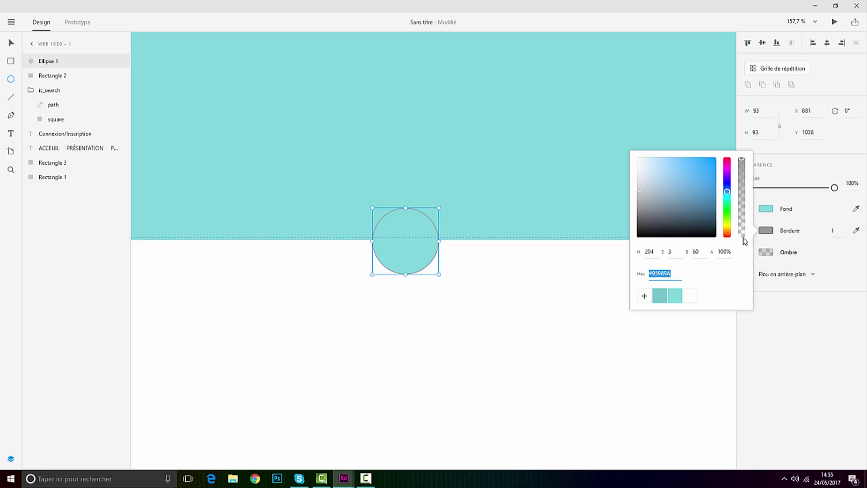
pyautogui.click(662, 296)
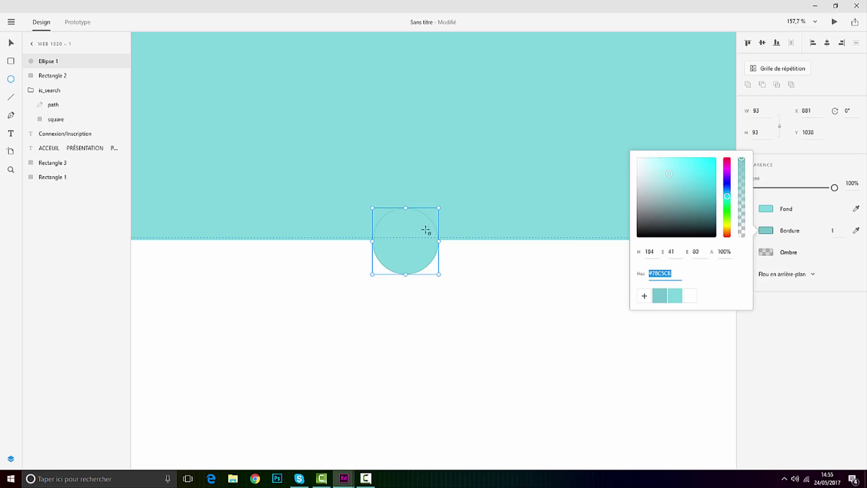
pyautogui.scroll(10, 409, 226)
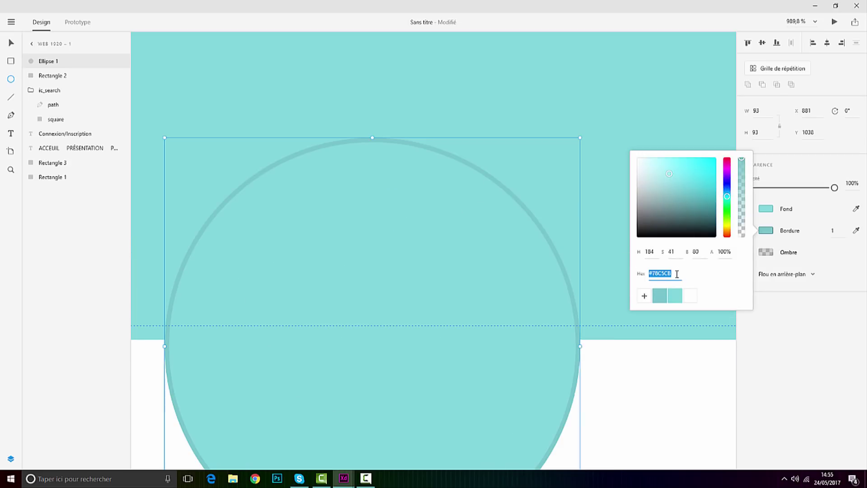
pyautogui.click(804, 245)
pyautogui.click(748, 230)
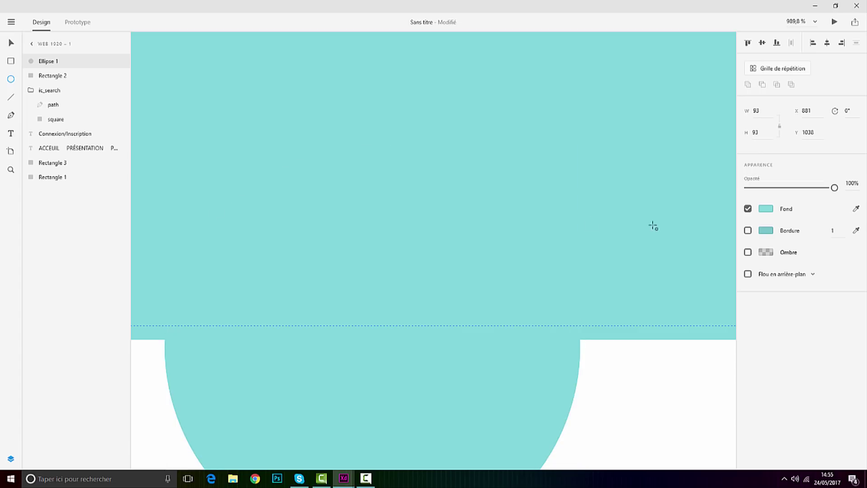
pyautogui.scroll(-10, 486, 223)
pyautogui.click(9, 40)
pyautogui.scroll(-5, 484, 239)
pyautogui.click(541, 245)
pyautogui.scroll(-4, 542, 246)
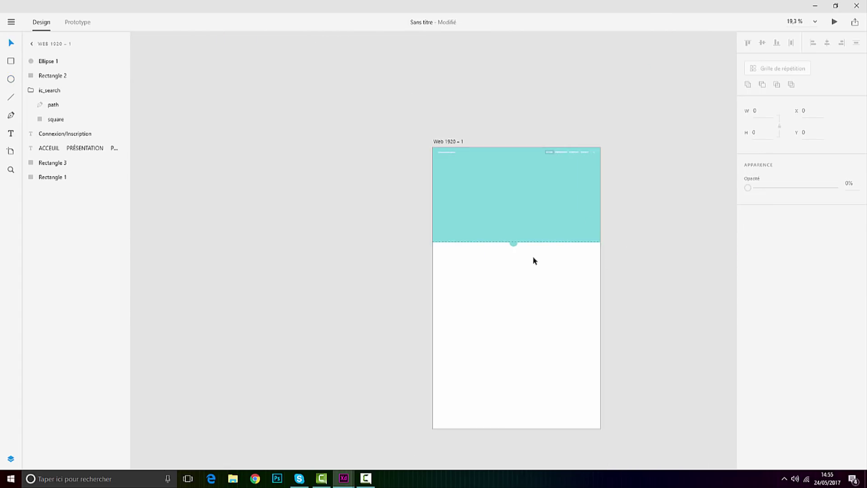
# Step: Enlarge the circle to 108 × 108 px and place it at X 874, Y 1029, centred on the header's lower edge
pyautogui.scroll(7, 525, 255)
pyautogui.click(477, 210)
pyautogui.moveTo(489, 216); pyautogui.dragTo(446, 240)
pyautogui.scroll(6, 476, 198)
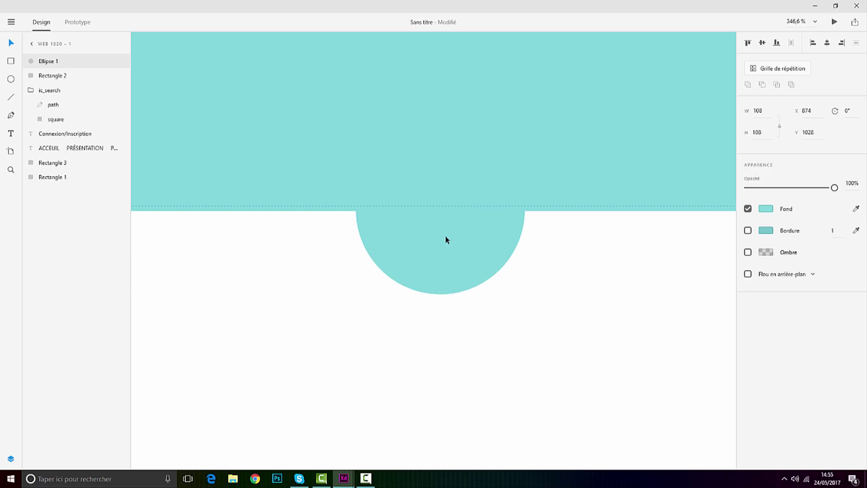
pyautogui.click(528, 269)
pyautogui.click(483, 251)
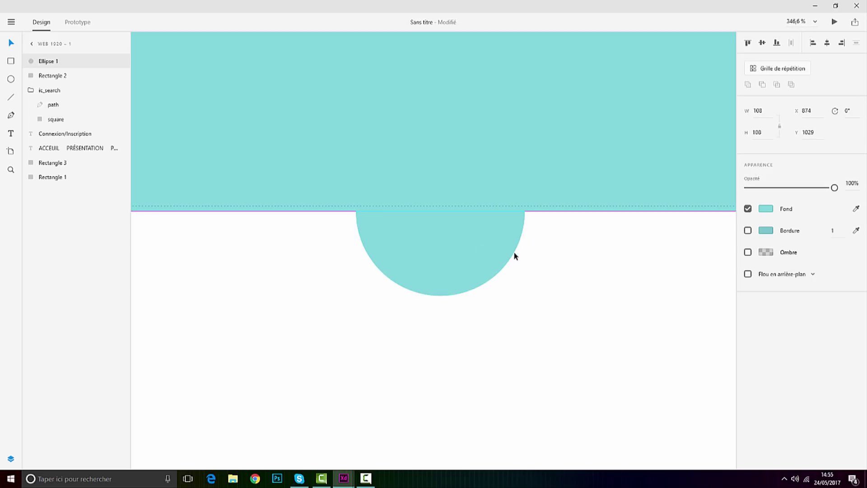
pyautogui.click(542, 264)
pyautogui.scroll(-1, 408, 189)
pyautogui.scroll(-10, 408, 189)
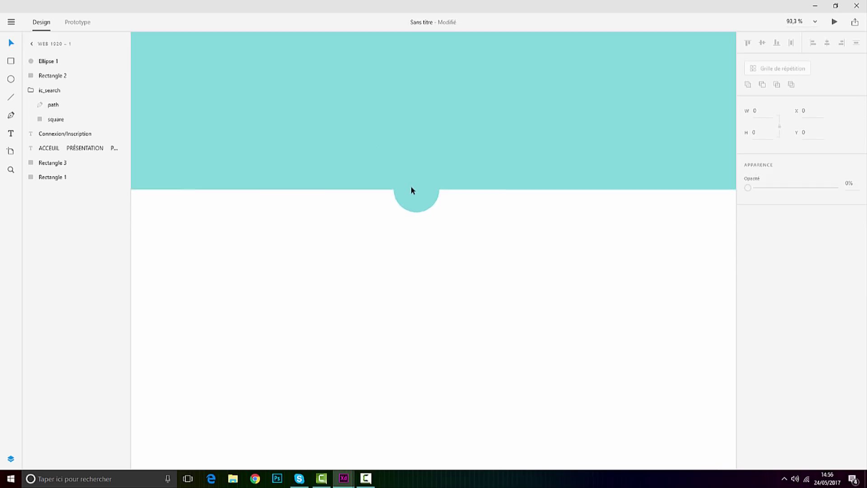
pyautogui.scroll(2, 361, 90)
pyautogui.scroll(3, 360, 81)
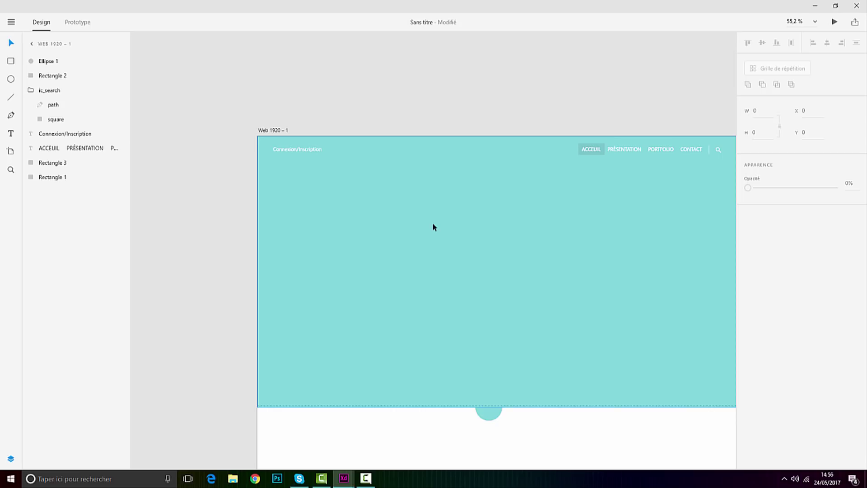
pyautogui.scroll(-2, 434, 225)
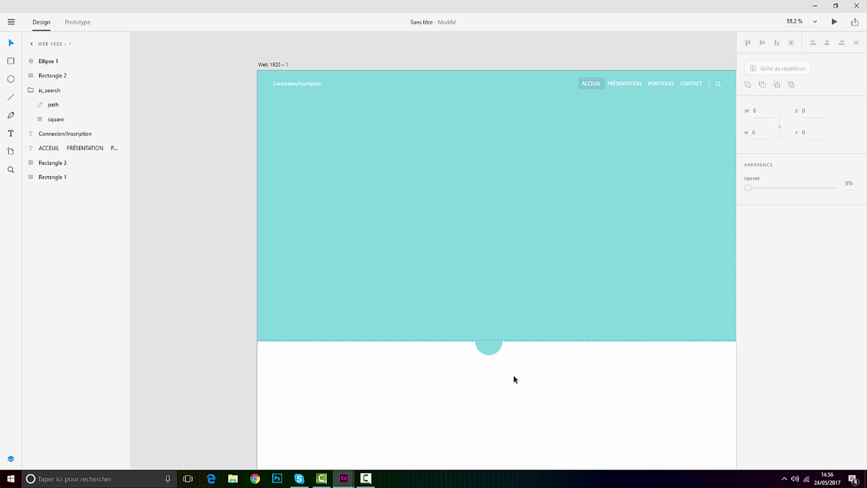
pyautogui.scroll(-1, 513, 379)
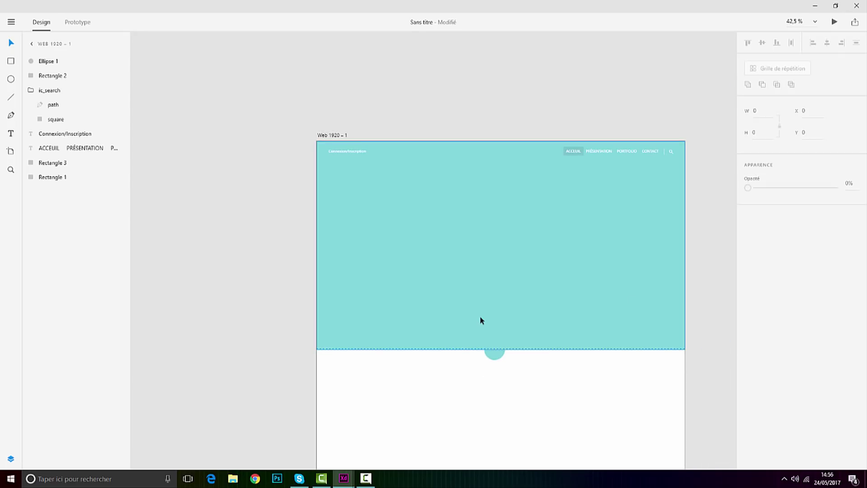
pyautogui.scroll(3, 560, 378)
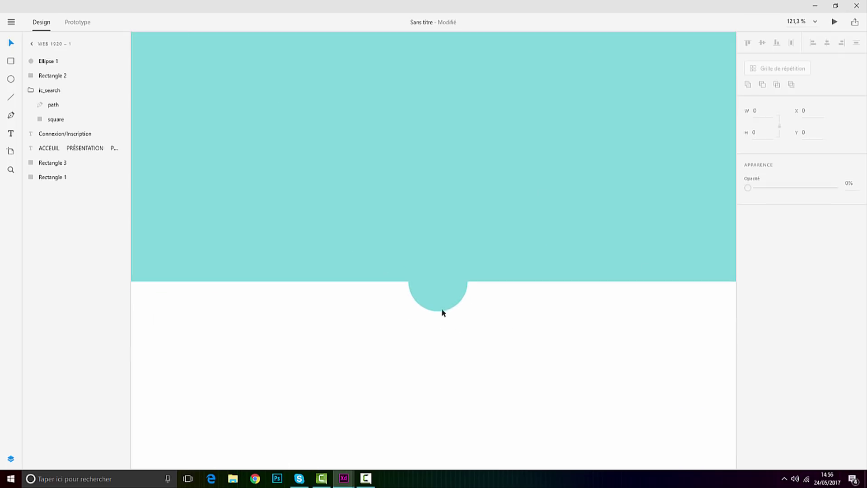
pyautogui.scroll(-3, 423, 271)
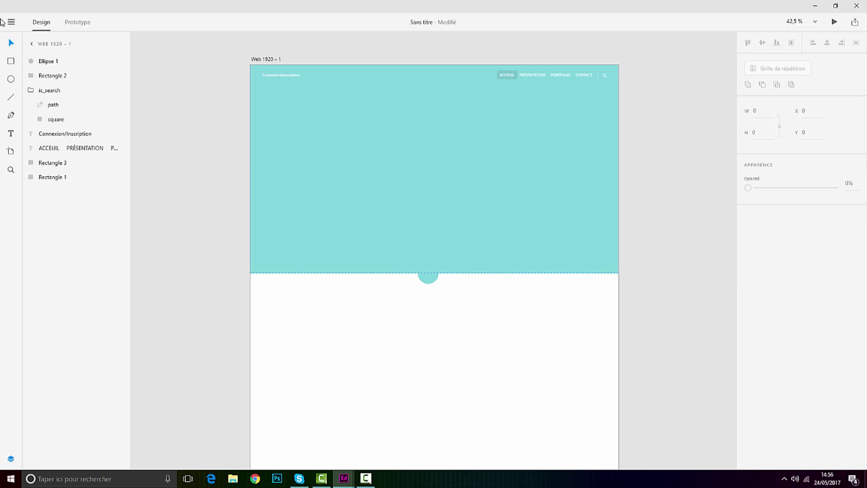
pyautogui.click(10, 62)
pyautogui.moveTo(281, 123)
pyautogui.mouseDown()
pyautogui.moveTo(454, 176)
pyautogui.moveTo(585, 224)
pyautogui.moveTo(608, 244)
pyautogui.mouseUp()
pyautogui.press('Delete')
# Step: Create an 1855 × 770 px text area over the header containing the person's full name in capitals at font size 74
pyautogui.click(11, 135)
pyautogui.moveTo(298, 125); pyautogui.dragTo(655, 273)
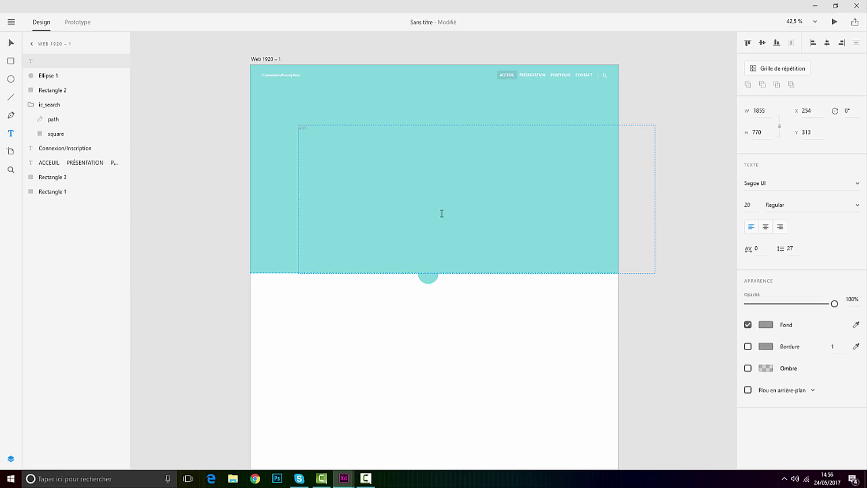
pyautogui.hotkey('ctrl', 'a')
pyautogui.moveTo(751, 212); pyautogui.dragTo(754, 190)
pyautogui.press('Escape')
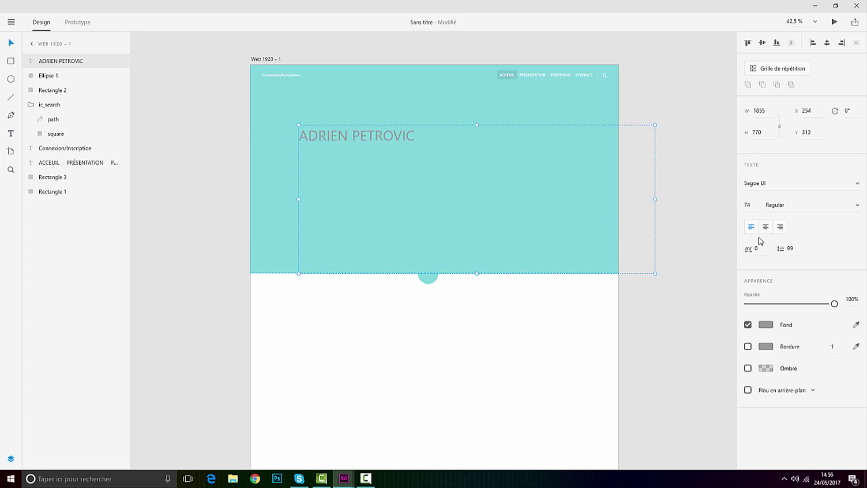
# Step: Set the header name's font size to 120 and break it onto two lines after the first name
pyautogui.moveTo(754, 205); pyautogui.dragTo(732, 126)
pyautogui.doubleClick(445, 141)
pyautogui.click(388, 138)
pyautogui.press('Return')
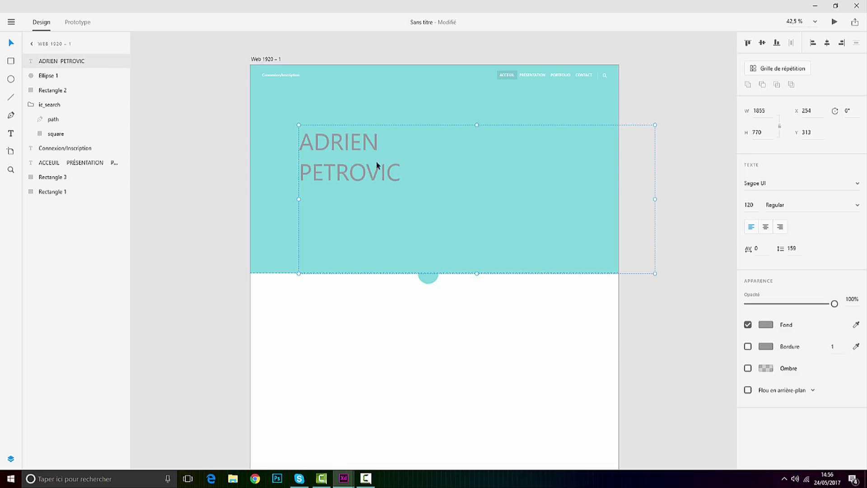
# Step: Colour the header name white (#FFFFFF) and move its text area to X 541, Y 367
pyautogui.hotkey('ctrl', 'a')
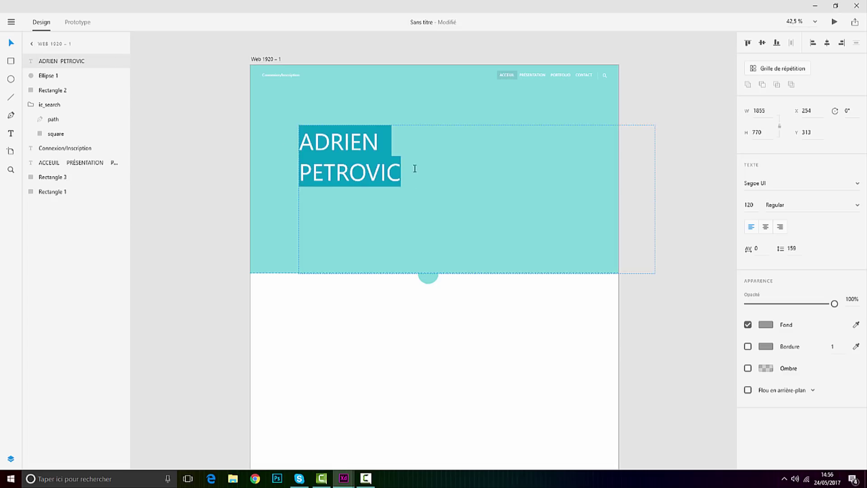
pyautogui.click(770, 325)
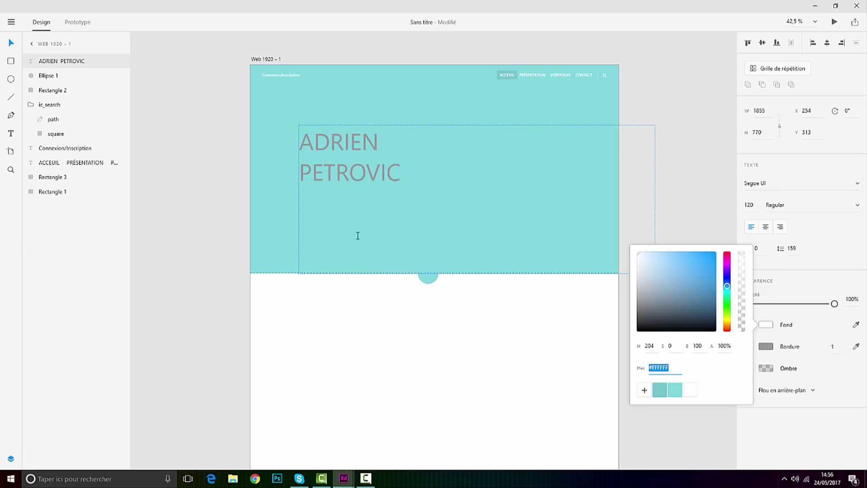
pyautogui.press('Escape')
pyautogui.moveTo(361, 170); pyautogui.dragTo(413, 183)
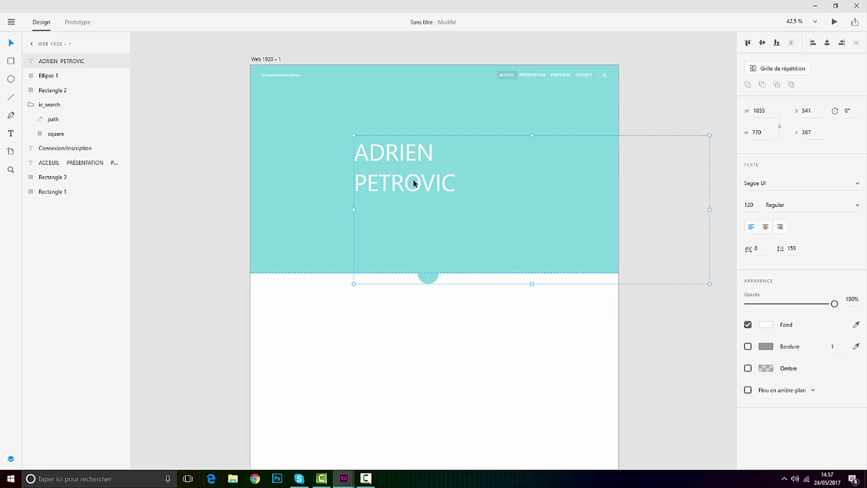
# Step: Rejoin the header name on a single line and move its text area to X 445, Y 459
pyautogui.doubleClick(415, 183)
pyautogui.click(361, 187)
pyautogui.click(359, 185)
pyautogui.press('BackSpace')
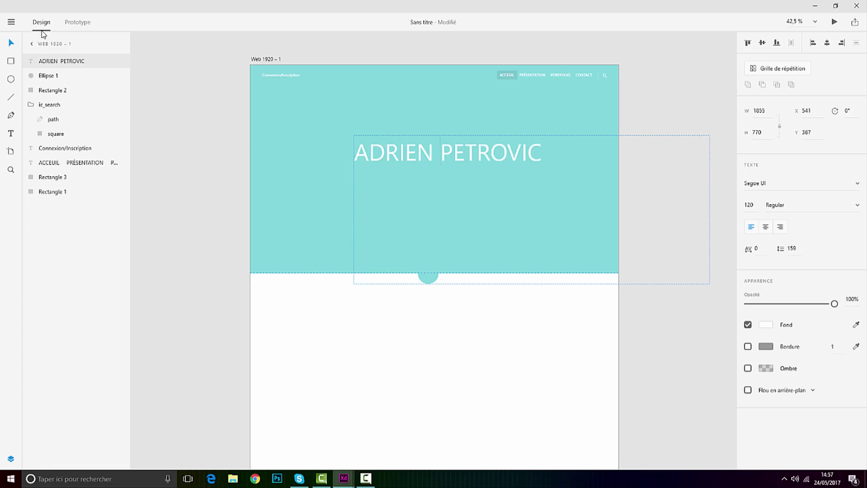
pyautogui.press('Escape')
pyautogui.moveTo(476, 151); pyautogui.dragTo(458, 170)
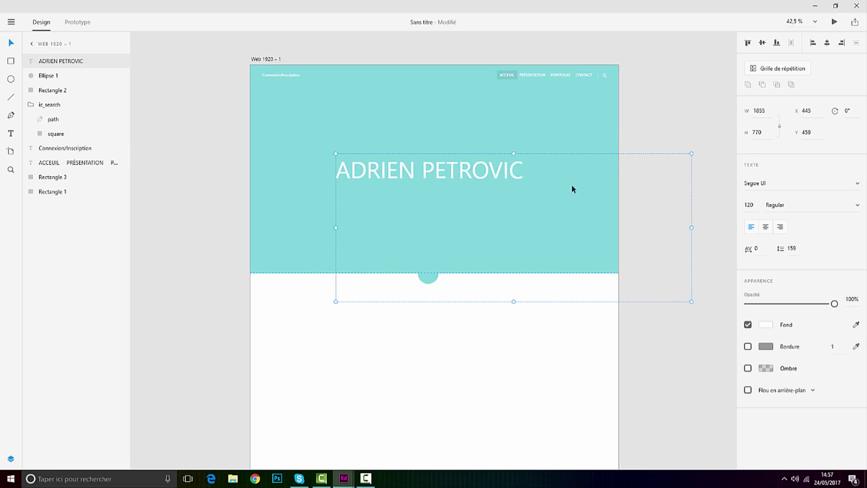
# Step: Shrink the name's text area to 988 × 153 px around the text and place it at X 434, Y 389, centred above the circle
pyautogui.moveTo(692, 302); pyautogui.dragTo(531, 183)
pyautogui.moveTo(476, 170); pyautogui.dragTo(470, 154)
pyautogui.moveTo(526, 154); pyautogui.dragTo(520, 152)
pyautogui.moveTo(450, 160); pyautogui.dragTo(452, 160)
pyautogui.click(657, 213)
pyautogui.scroll(-4, 455, 160)
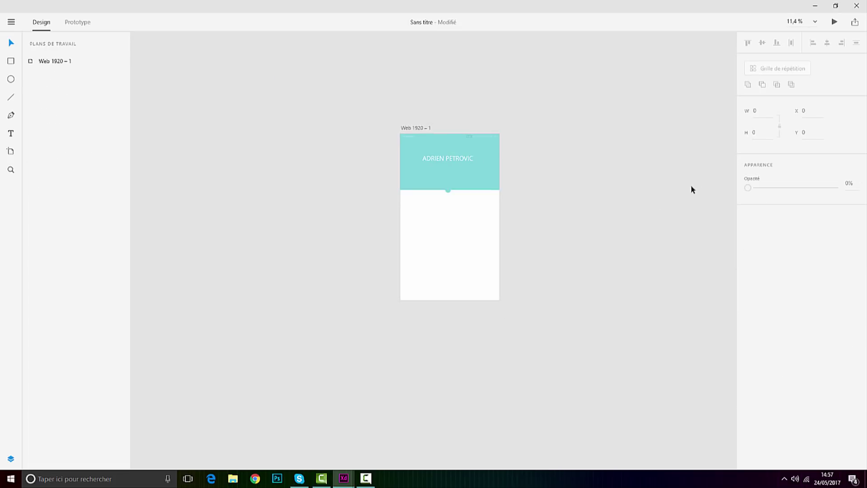
pyautogui.scroll(5, 463, 169)
pyautogui.click(433, 130)
pyautogui.moveTo(432, 130); pyautogui.dragTo(433, 130)
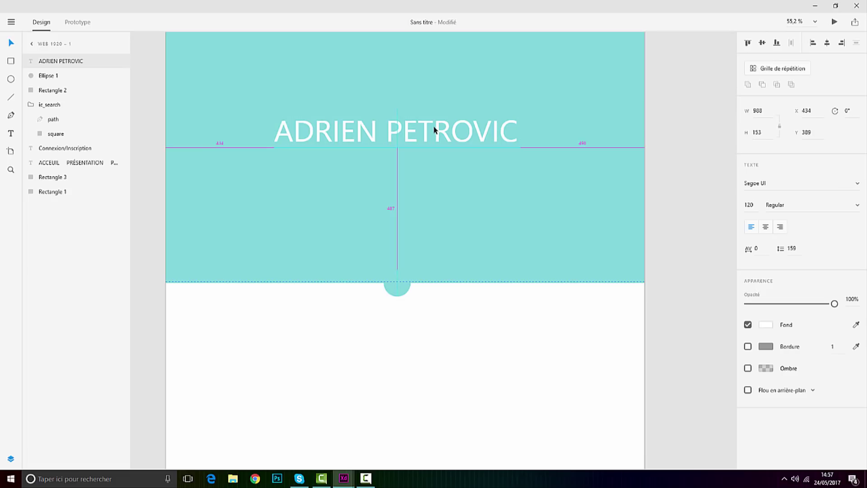
# Step: Start importing a file and open the 4K Wallpapers folder inside effet visuel pour photoshop-cinema4d
pyautogui.scroll(-5, 434, 128)
pyautogui.scroll(3, 429, 78)
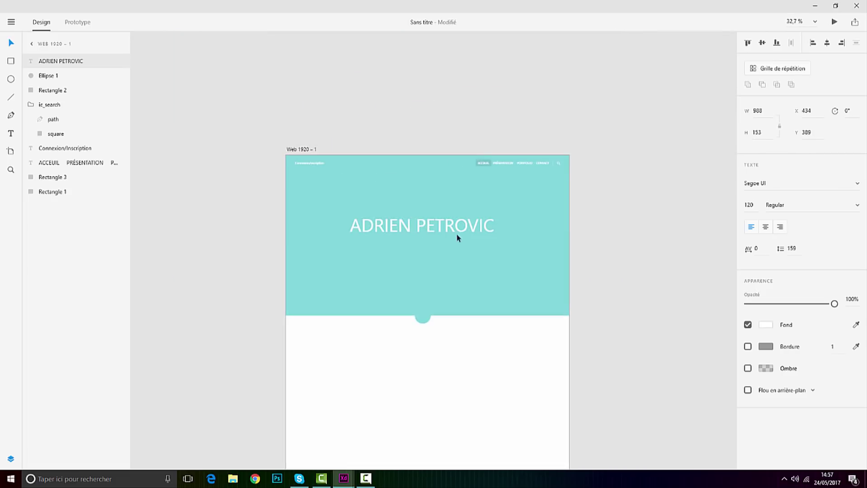
pyautogui.click(11, 22)
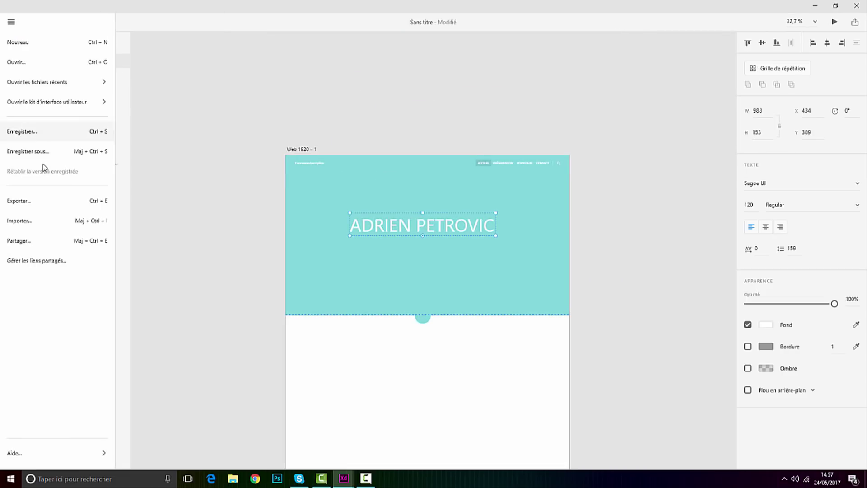
pyautogui.click(39, 220)
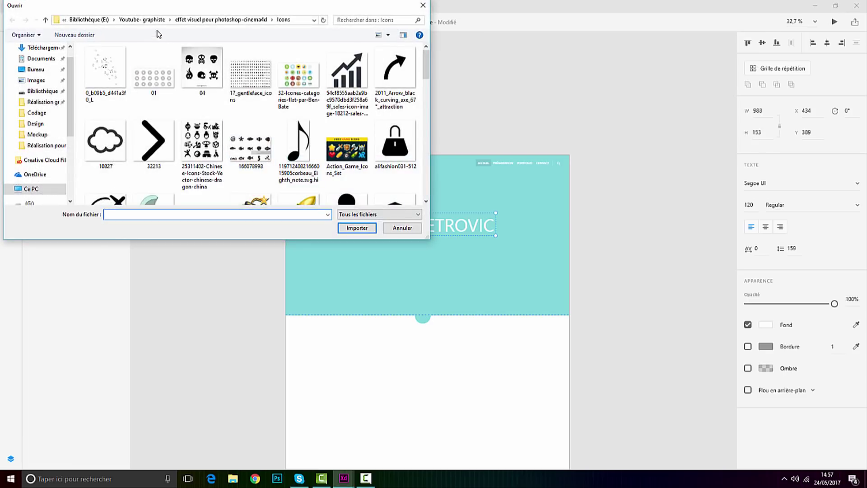
pyautogui.click(199, 21)
pyautogui.scroll(3, 117, 67)
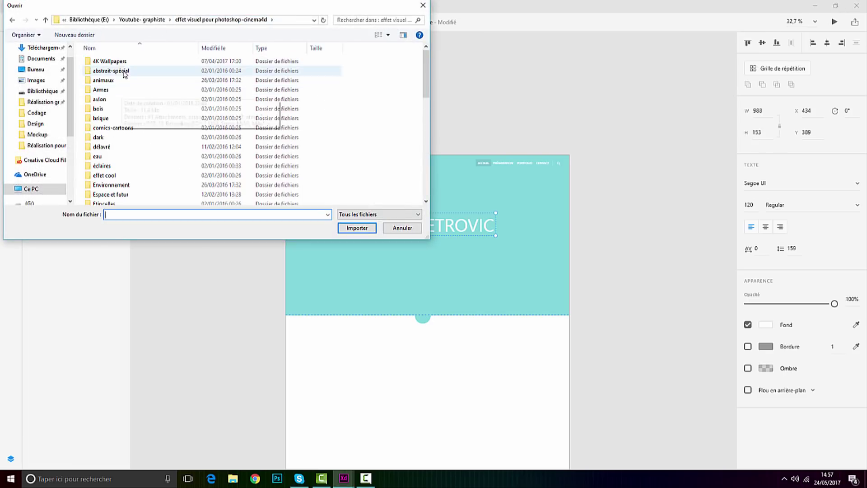
pyautogui.doubleClick(159, 61)
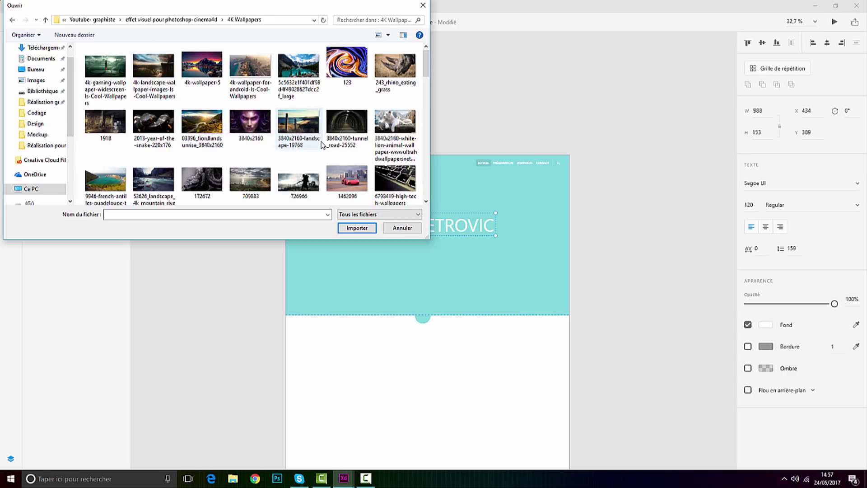
# Step: Look through the 4K Wallpapers folder for a suitable header background image
pyautogui.scroll(-3, 324, 145)
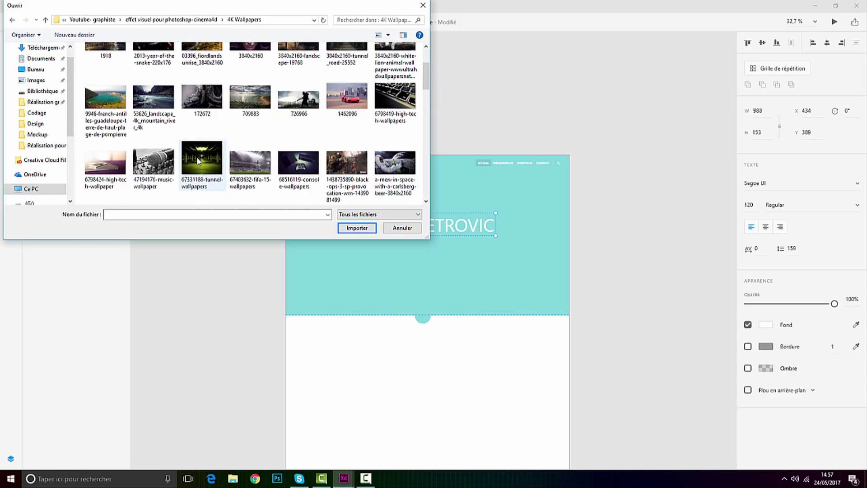
pyautogui.scroll(-5, 105, 169)
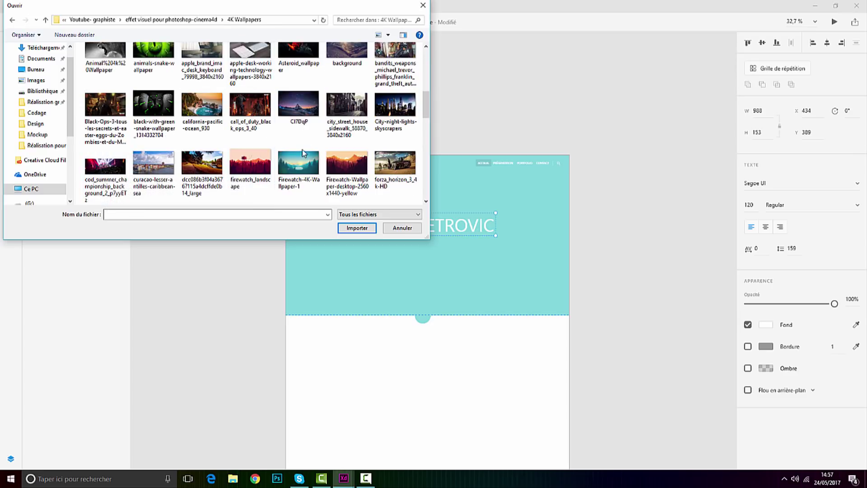
pyautogui.scroll(-2, 316, 166)
pyautogui.scroll(-1, 316, 167)
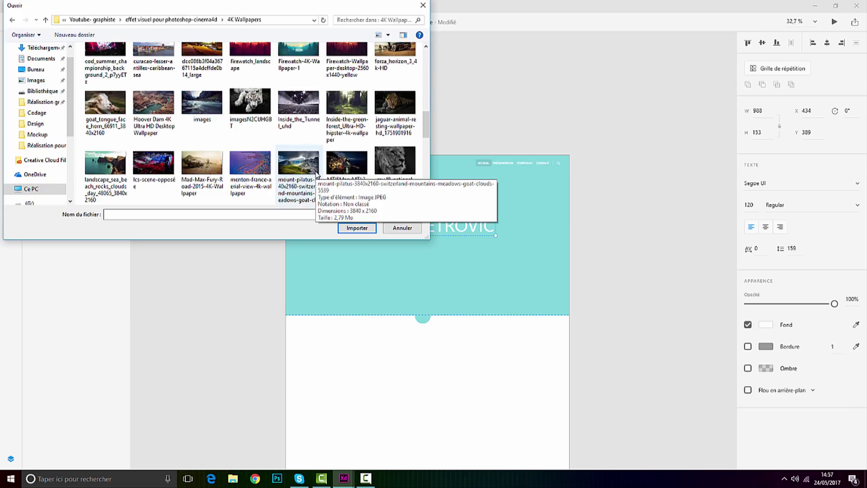
pyautogui.scroll(-1, 296, 160)
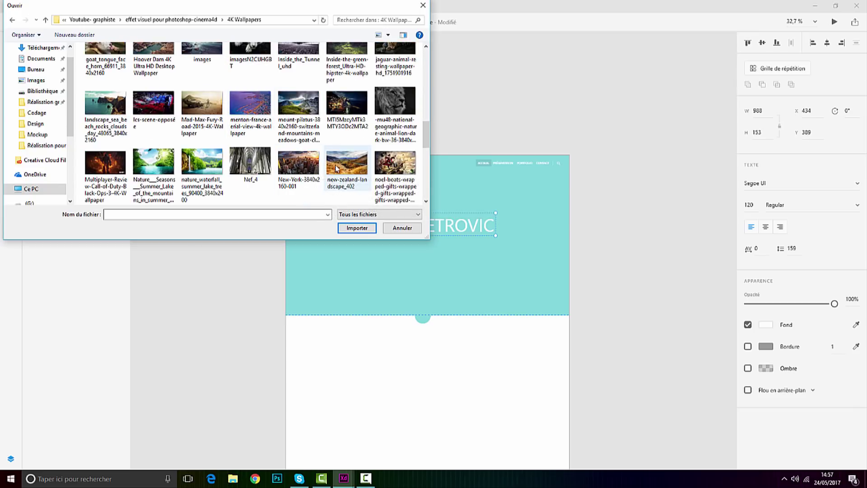
pyautogui.scroll(-1, 296, 145)
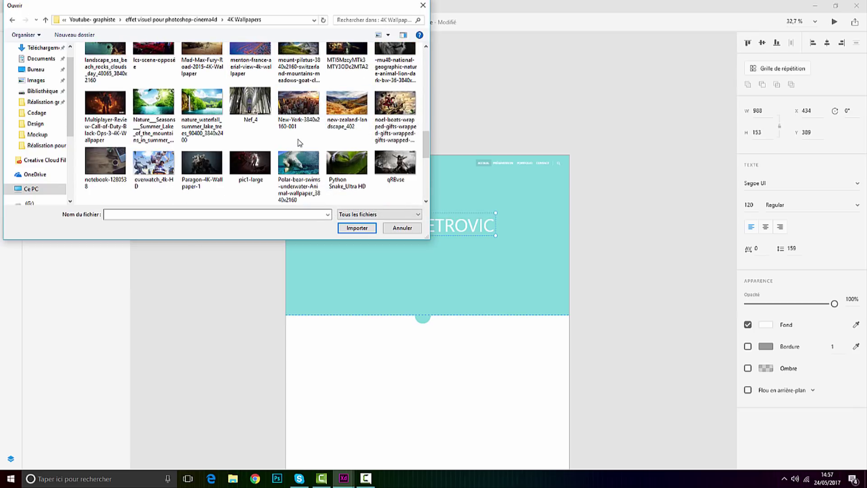
pyautogui.scroll(-1, 301, 144)
pyautogui.scroll(-1, 302, 147)
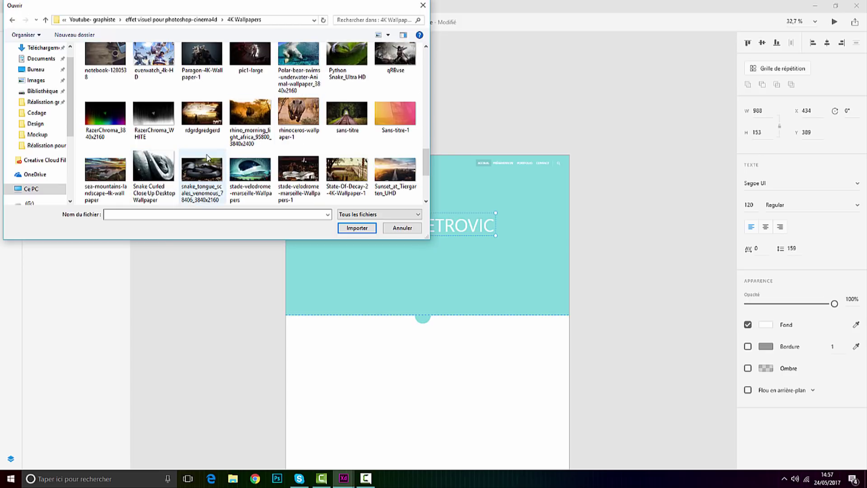
pyautogui.scroll(-1, 249, 140)
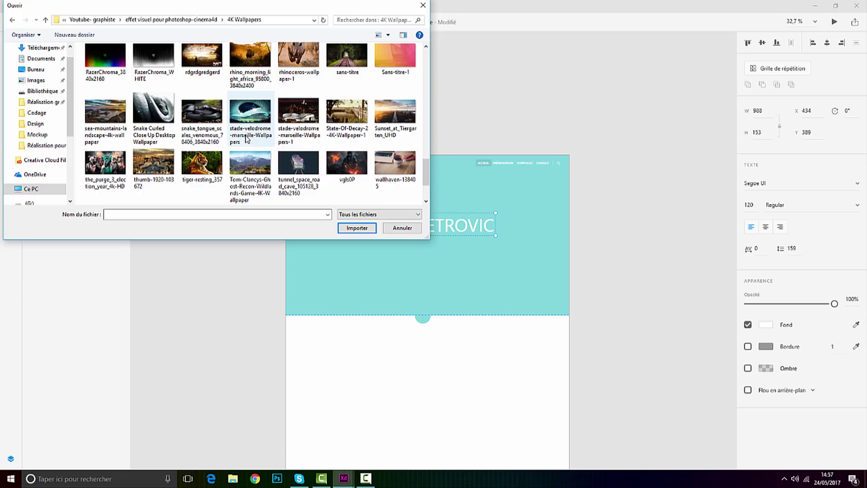
pyautogui.scroll(-1, 256, 133)
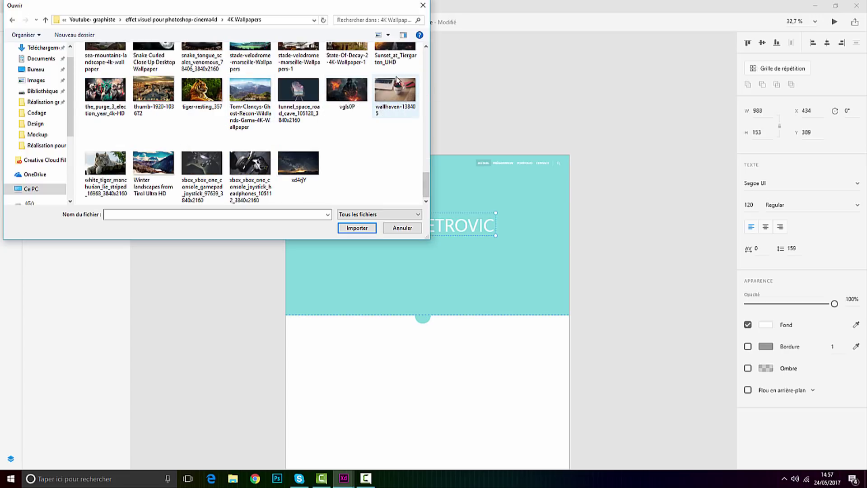
pyautogui.moveTo(426, 179); pyautogui.dragTo(430, 58)
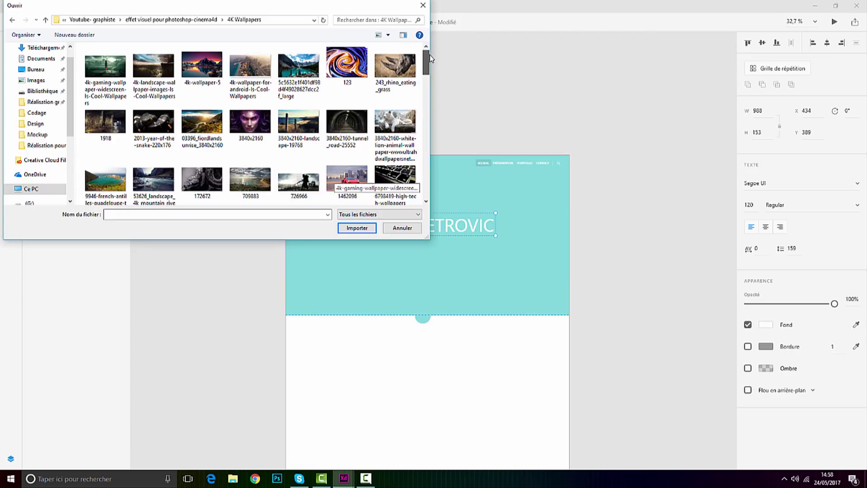
pyautogui.moveTo(430, 57); pyautogui.dragTo(428, 149)
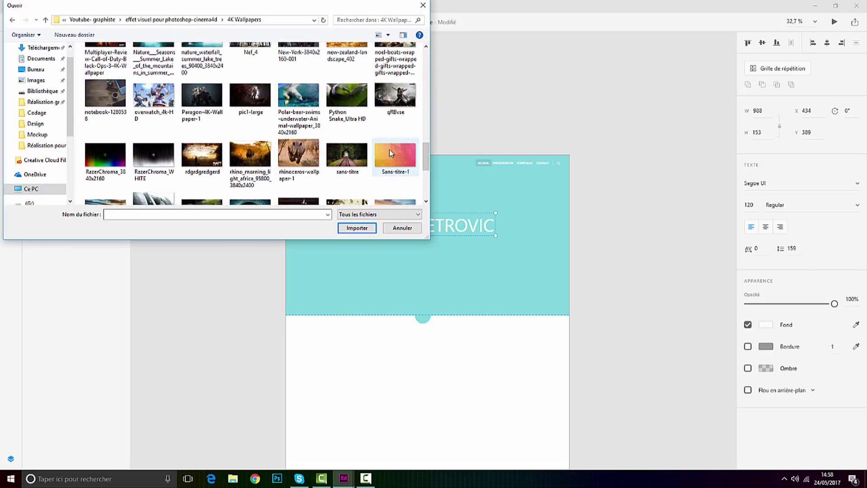
pyautogui.scroll(-1, 392, 156)
pyautogui.scroll(-1, 395, 159)
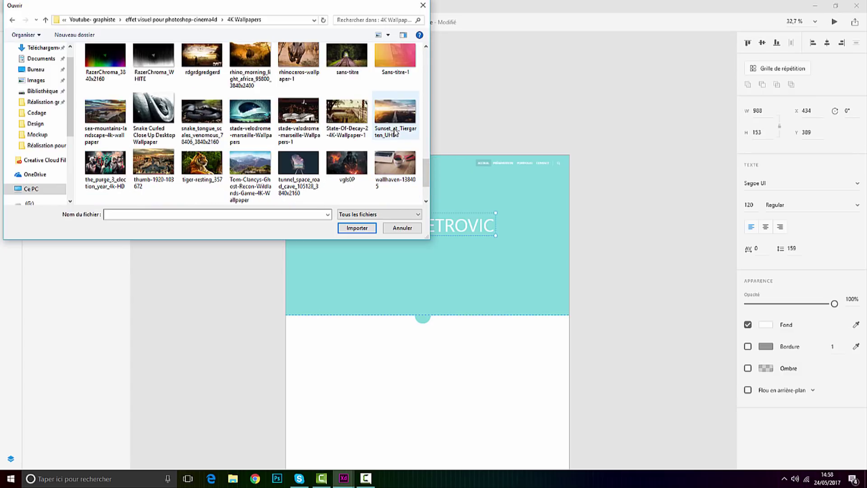
# Step: Import the wallhaven-138405 image and scale it to 1924 × 1082 px at X 0, Y 0 so it covers the header
pyautogui.scroll(-1, 399, 158)
pyautogui.click(387, 115)
pyautogui.doubleClick(388, 115)
pyautogui.moveTo(454, 406); pyautogui.dragTo(386, 280)
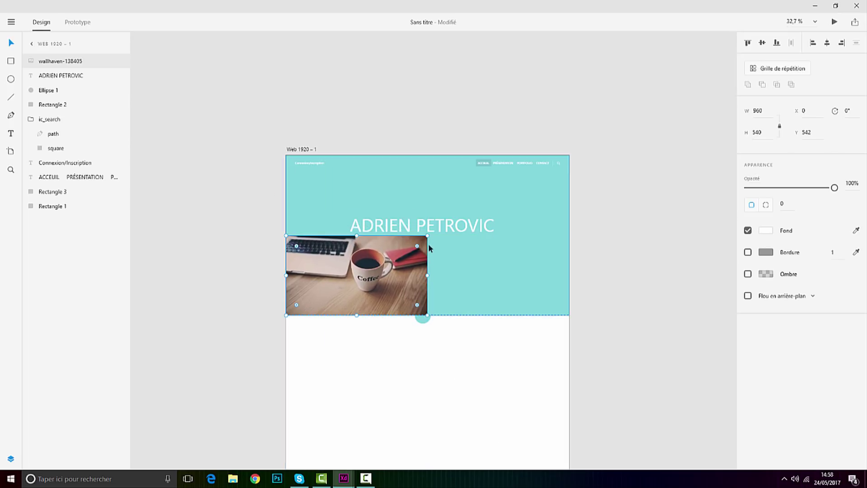
pyautogui.moveTo(427, 235); pyautogui.dragTo(570, 155)
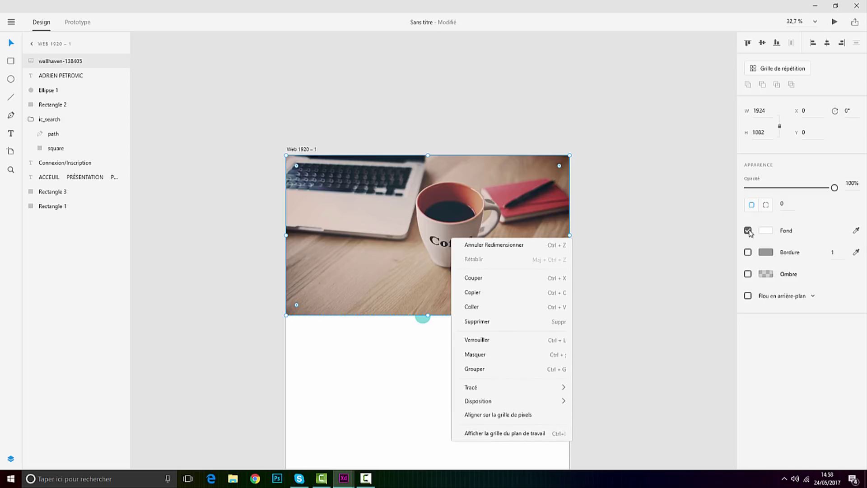
# Step: Try the imported header image at 17% opacity, then delete the image
pyautogui.click(800, 192)
pyautogui.moveTo(801, 192); pyautogui.dragTo(763, 194)
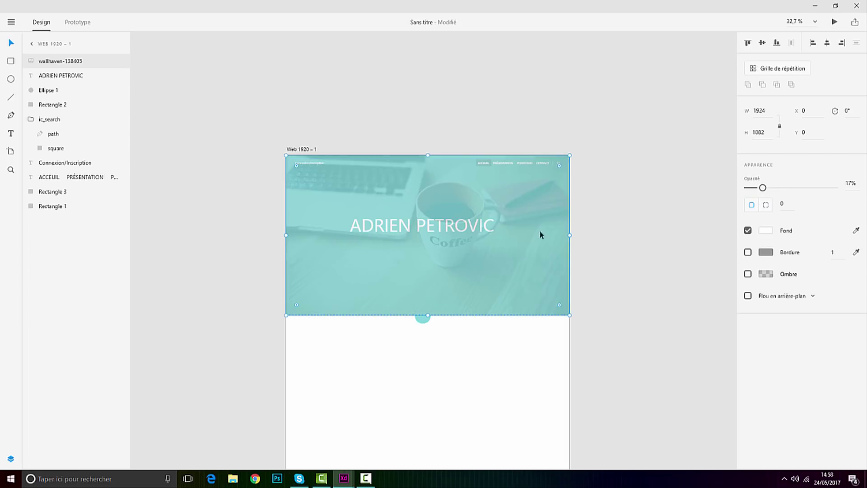
pyautogui.press('Delete')
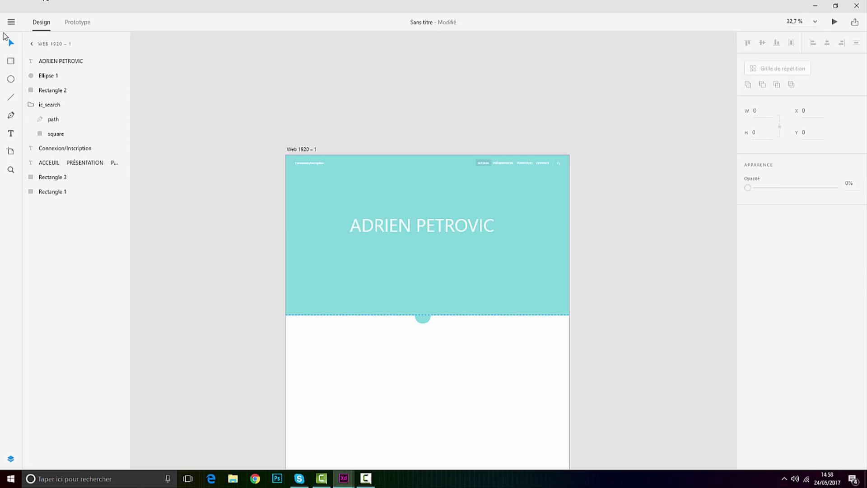
# Step: Import the 4k-wallpaper-5 image and scale it to 1920 × 1200 px with its lower edge on the header's bottom edge
pyautogui.click(11, 22)
pyautogui.click(42, 220)
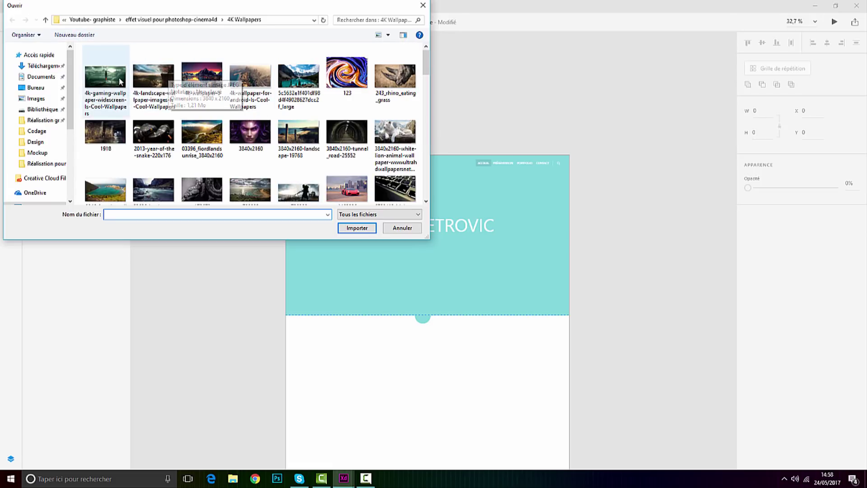
pyautogui.doubleClick(202, 76)
pyautogui.moveTo(428, 354); pyautogui.dragTo(350, 238)
pyautogui.moveTo(358, 269); pyautogui.dragTo(357, 268)
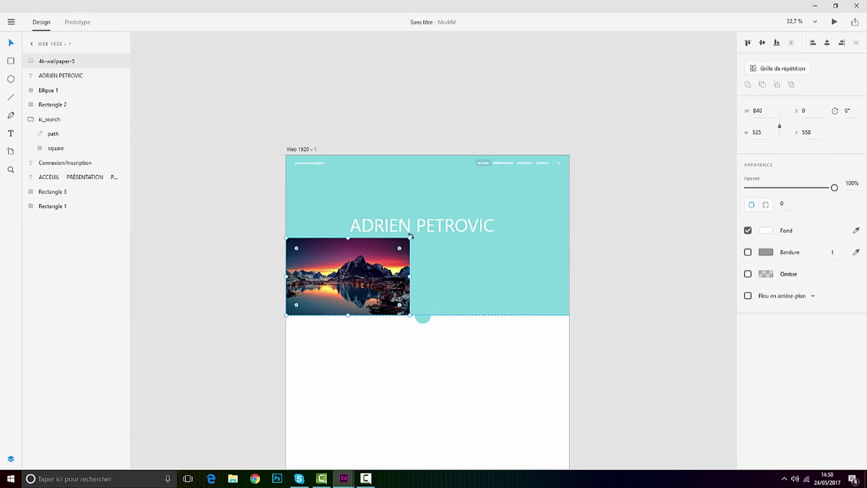
pyautogui.moveTo(410, 236); pyautogui.dragTo(579, 140)
pyautogui.click(593, 206)
pyautogui.scroll(3, 443, 276)
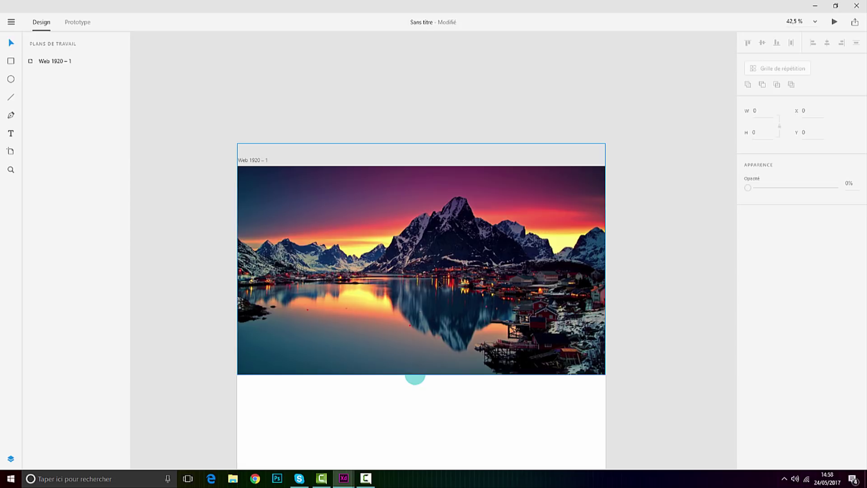
# Step: Set the sunset mountain image's opacity to 40%
pyautogui.click(440, 283)
pyautogui.rightClick(437, 273)
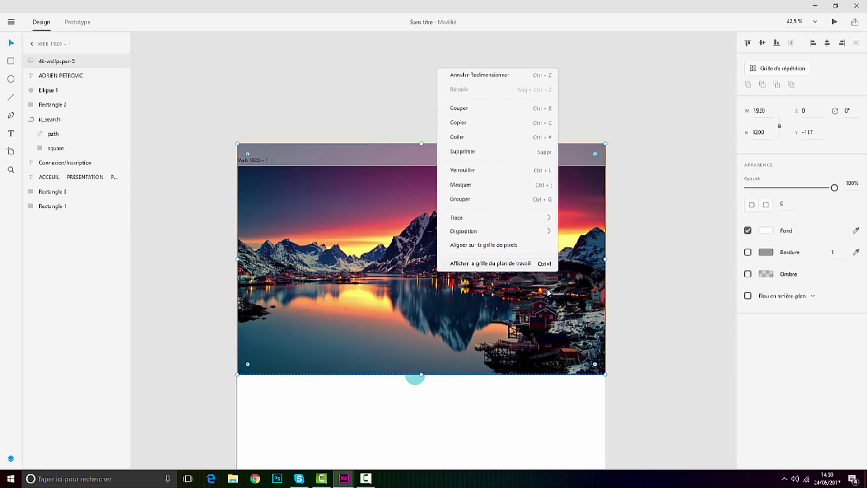
pyautogui.click(826, 189)
pyautogui.moveTo(831, 188); pyautogui.dragTo(784, 194)
# Step: Reorder the mountain image so it sits behind the header's text and shapes, directly above the turquoise background rectangle
pyautogui.rightClick(497, 209)
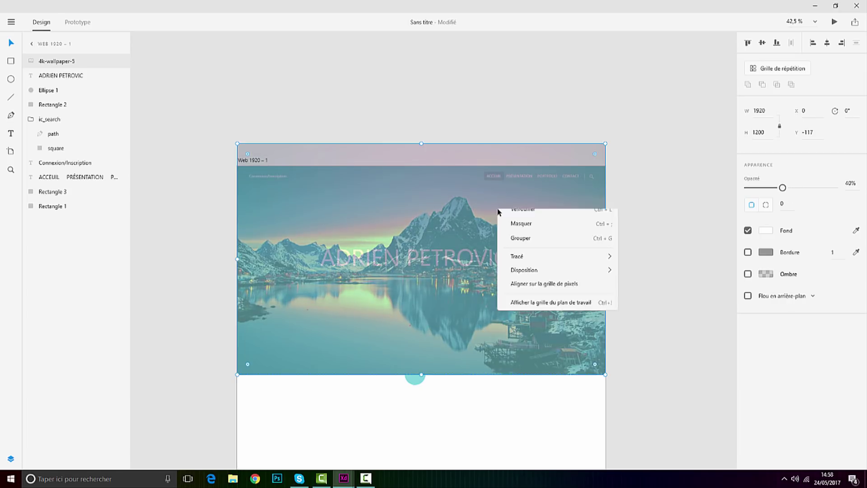
pyautogui.moveTo(543, 371)
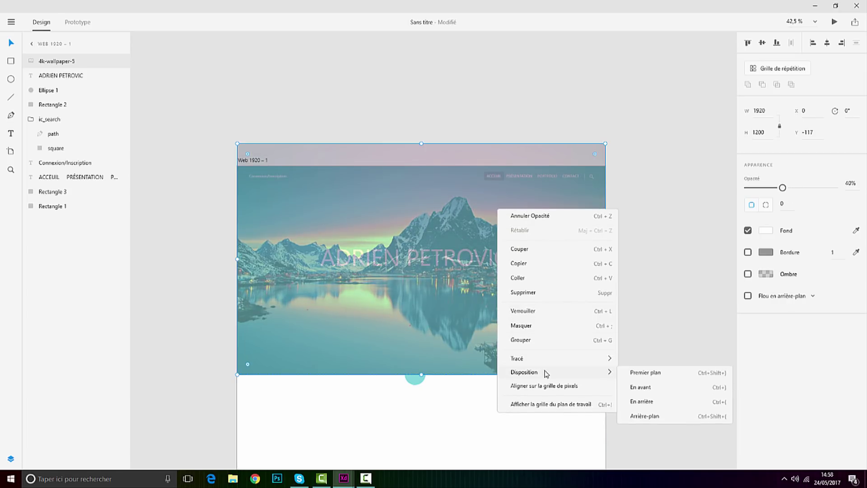
pyautogui.click(645, 403)
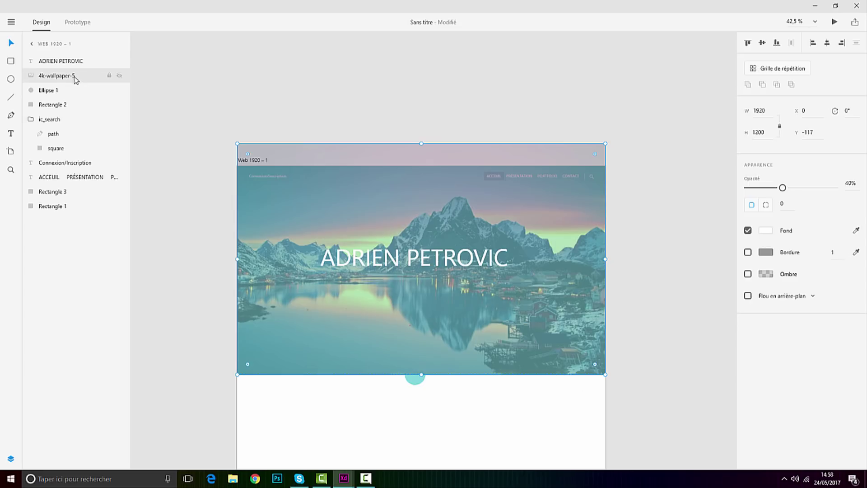
pyautogui.rightClick(459, 233)
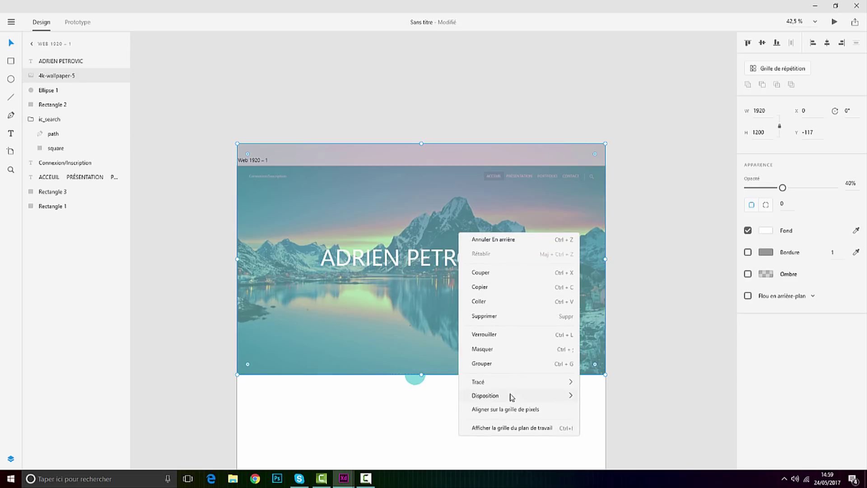
pyautogui.moveTo(513, 400)
pyautogui.click(615, 442)
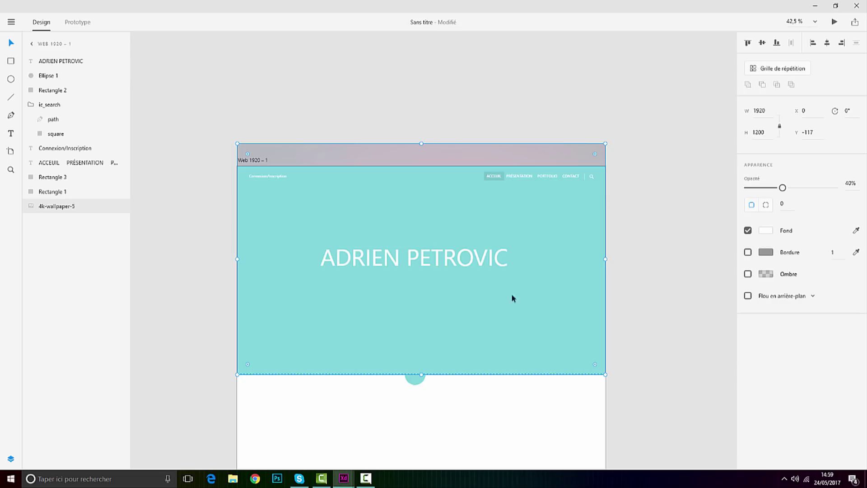
pyautogui.rightClick(396, 148)
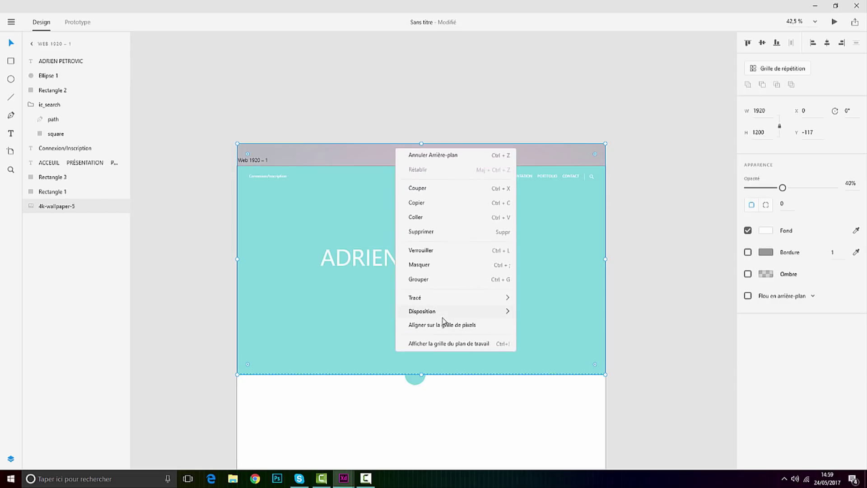
pyautogui.moveTo(465, 311)
pyautogui.click(552, 325)
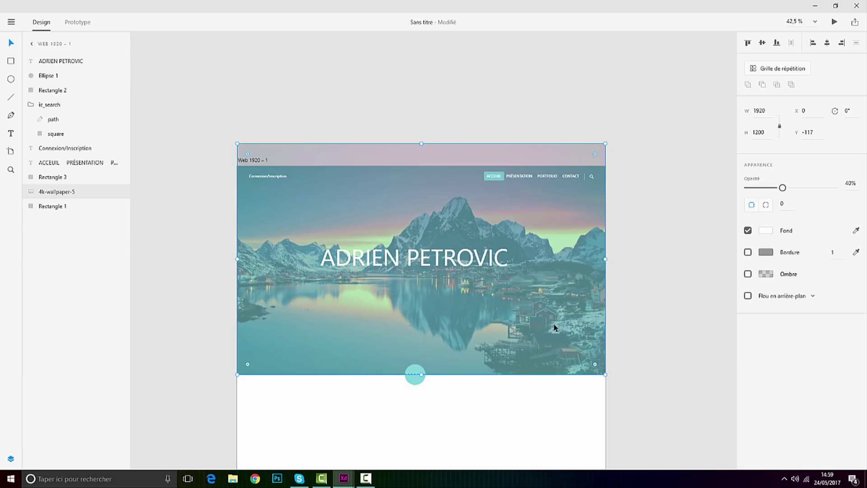
pyautogui.click(682, 308)
# Step: Lower the mountain image's opacity slightly so more of the turquoise background shows through
pyautogui.scroll(8, 519, 181)
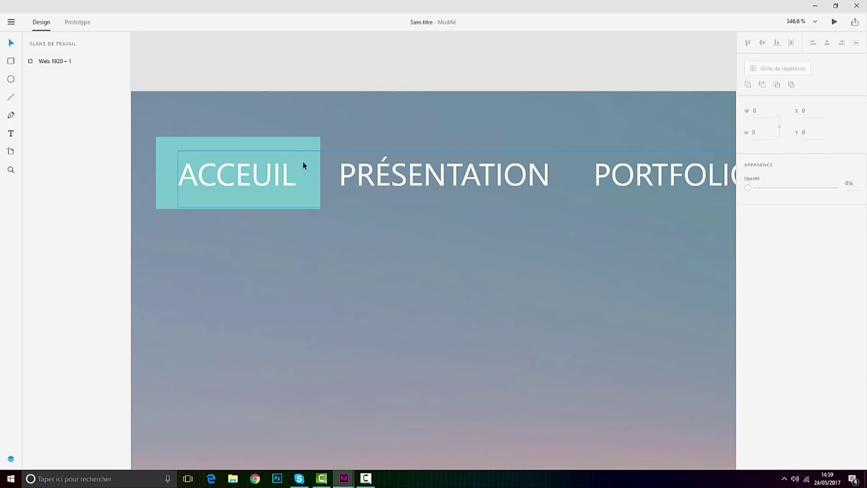
pyautogui.click(307, 169)
pyautogui.scroll(-10, 288, 142)
pyautogui.click(170, 166)
pyautogui.moveTo(788, 189)
pyautogui.mouseDown()
pyautogui.moveTo(762, 192)
pyautogui.moveTo(776, 190)
pyautogui.mouseUp()
pyautogui.click(587, 179)
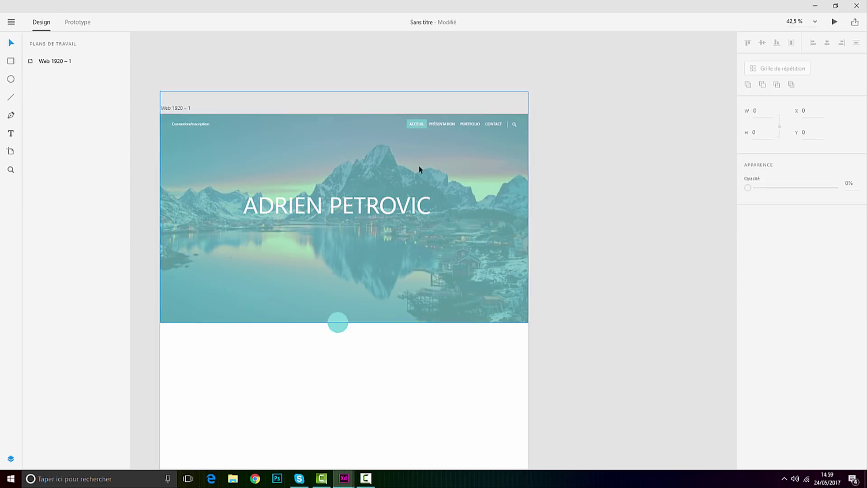
# Step: Change the fill of the rectangle behind the ACCEUIL menu item to dark grey #393A3A
pyautogui.scroll(2, 282, 116)
pyautogui.scroll(6, 479, 126)
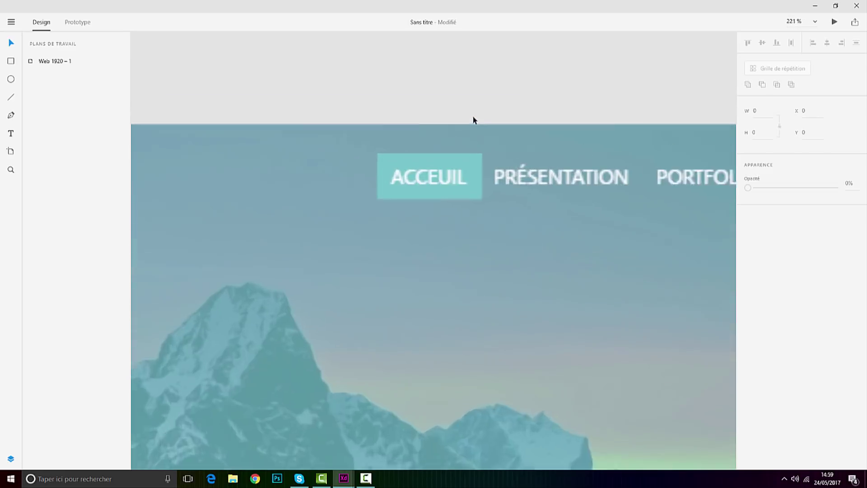
pyautogui.click(411, 202)
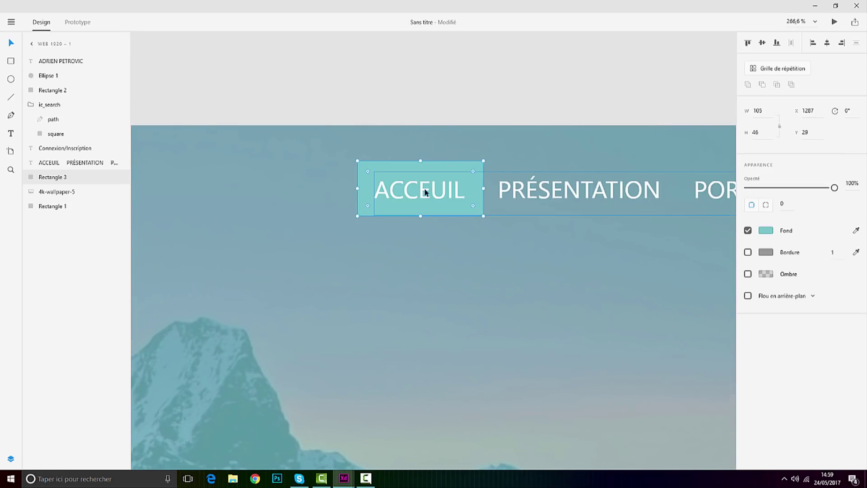
pyautogui.scroll(-4, 432, 178)
pyautogui.click(434, 177)
pyautogui.click(437, 173)
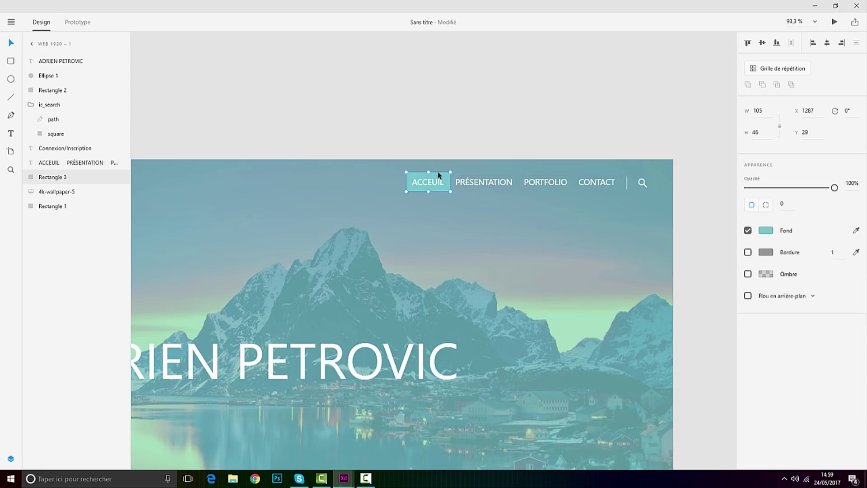
pyautogui.scroll(4, 437, 175)
pyautogui.click(766, 230)
pyautogui.click(656, 227)
pyautogui.moveTo(656, 227)
pyautogui.mouseDown()
pyautogui.moveTo(639, 215)
pyautogui.moveTo(636, 183)
pyautogui.moveTo(655, 221)
pyautogui.moveTo(679, 224)
pyautogui.moveTo(648, 226)
pyautogui.moveTo(644, 216)
pyautogui.moveTo(641, 224)
pyautogui.mouseUp()
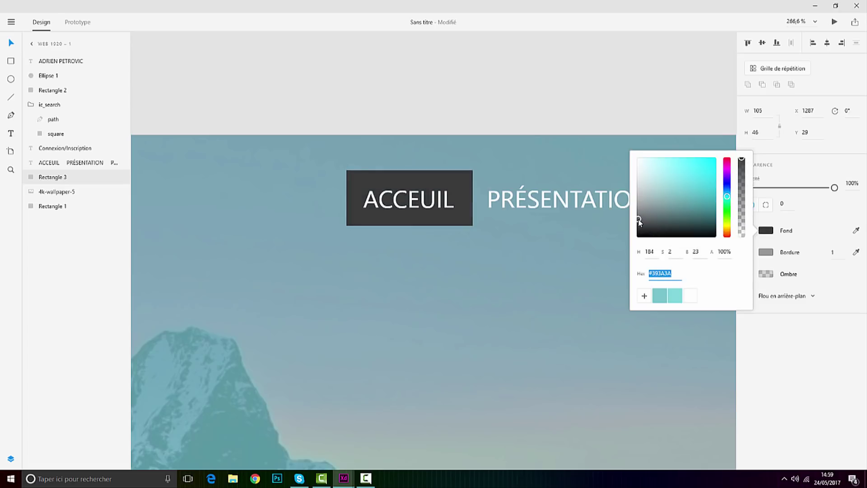
pyautogui.click(433, 107)
pyautogui.scroll(-10, 455, 169)
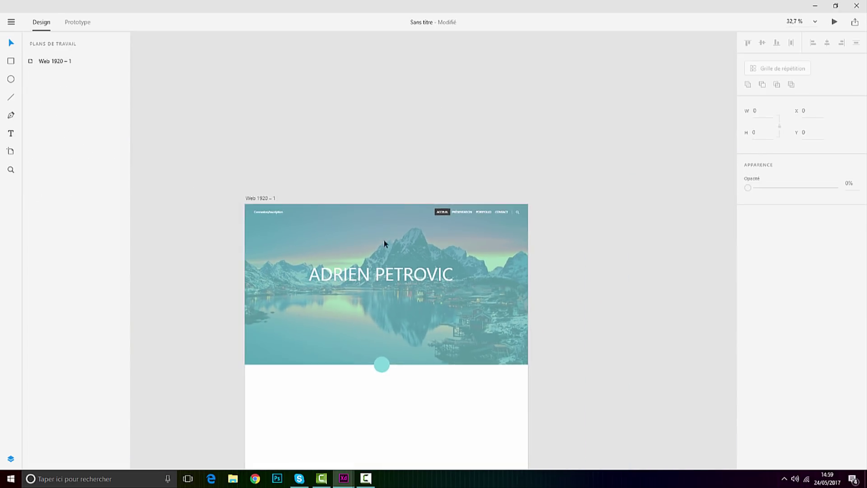
# Step: Add a drop shadow with the default settings to the dark rectangle behind ACCEUIL
pyautogui.scroll(10, 402, 192)
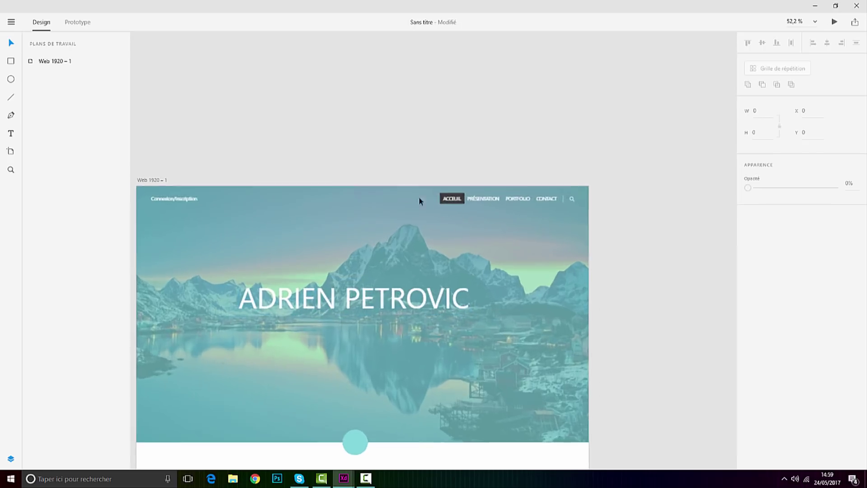
pyautogui.scroll(4, 533, 234)
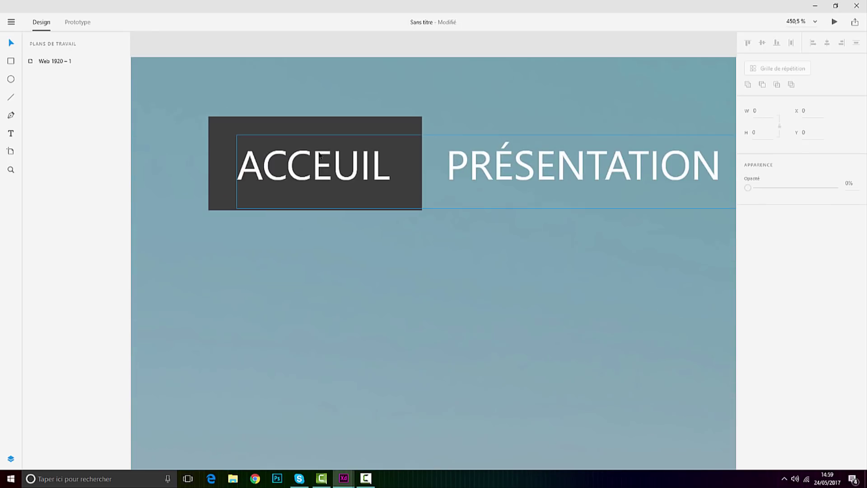
pyautogui.scroll(-12, 367, 146)
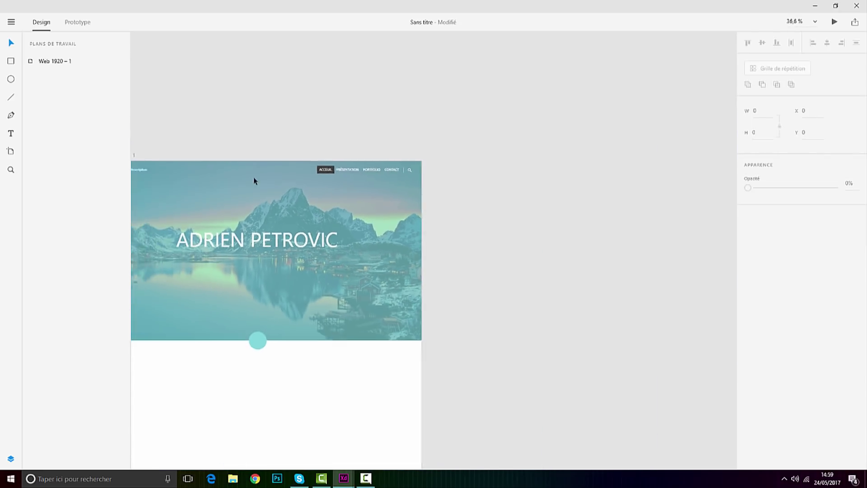
pyautogui.scroll(11, 317, 172)
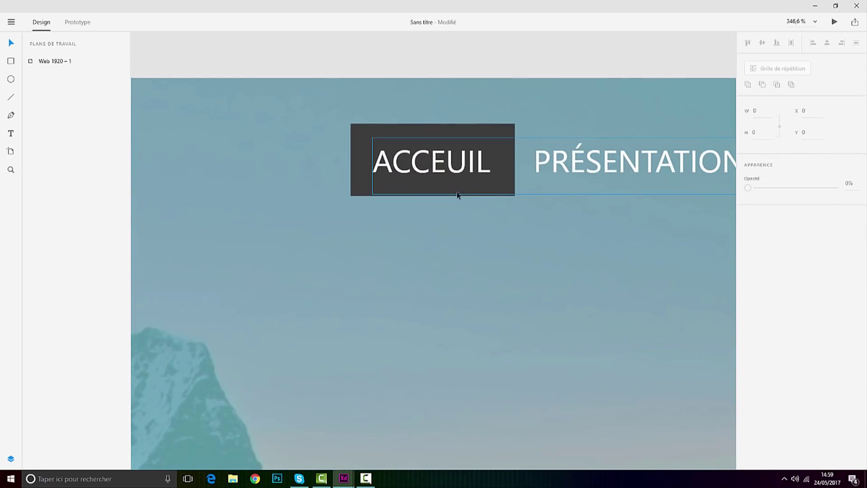
pyautogui.click(508, 128)
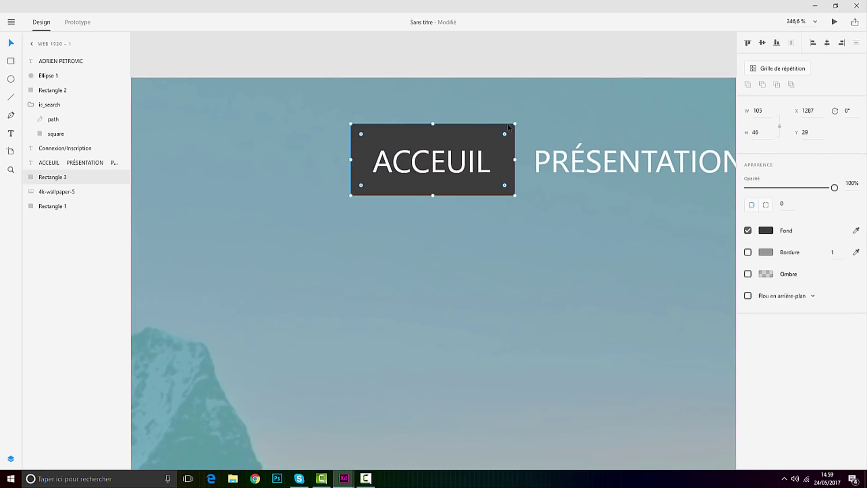
pyautogui.click(748, 274)
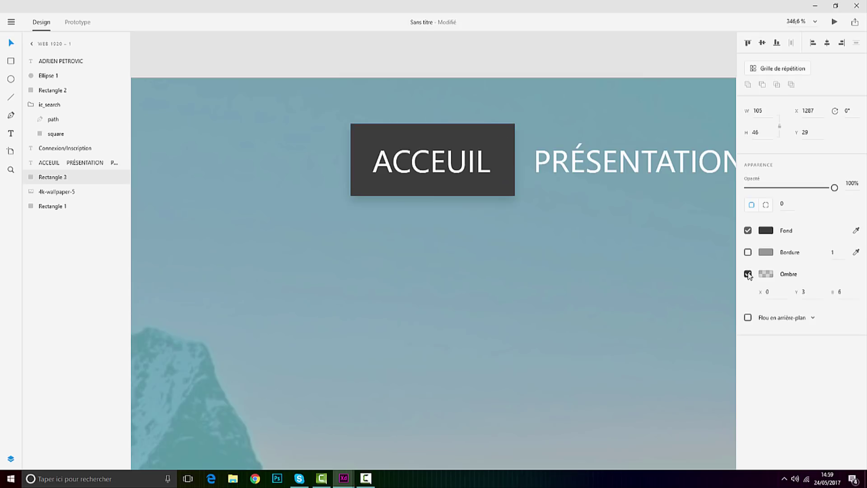
pyautogui.click(559, 51)
# Step: Examine the shadowed ACCEUIL button, the circle on the header's lower edge and the overall header composition
pyautogui.scroll(-5, 452, 212)
pyautogui.scroll(-3, 505, 214)
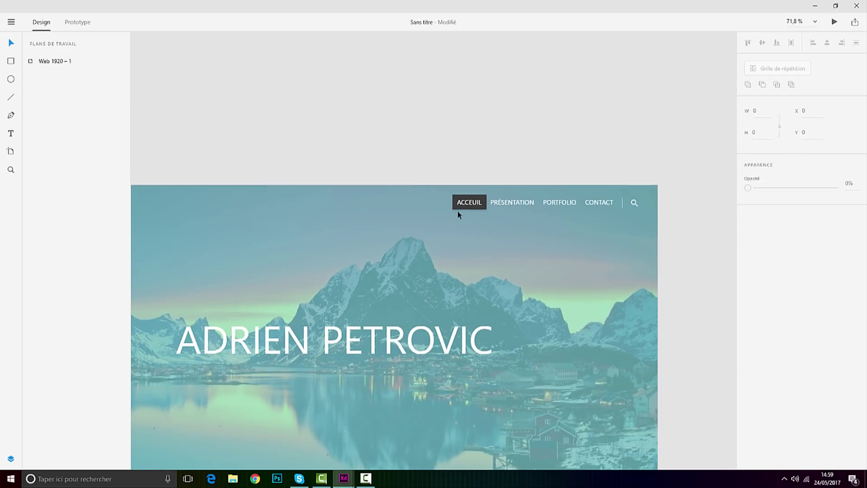
pyautogui.scroll(3, 457, 202)
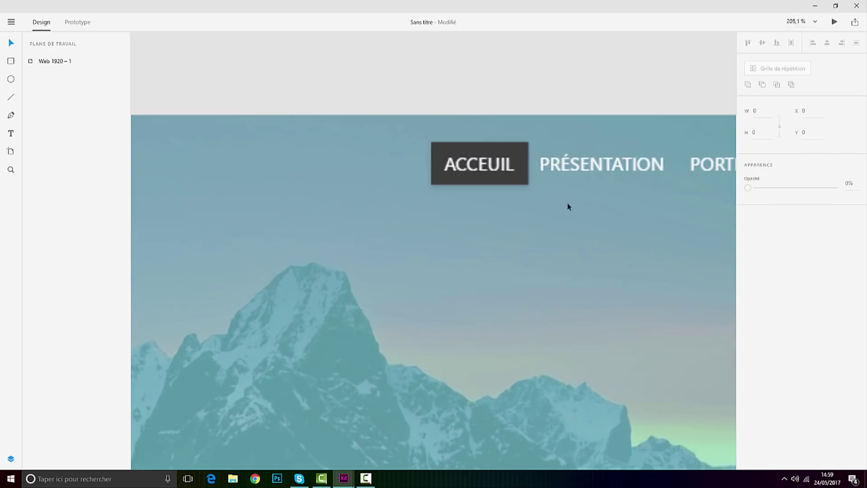
pyautogui.scroll(-5, 497, 201)
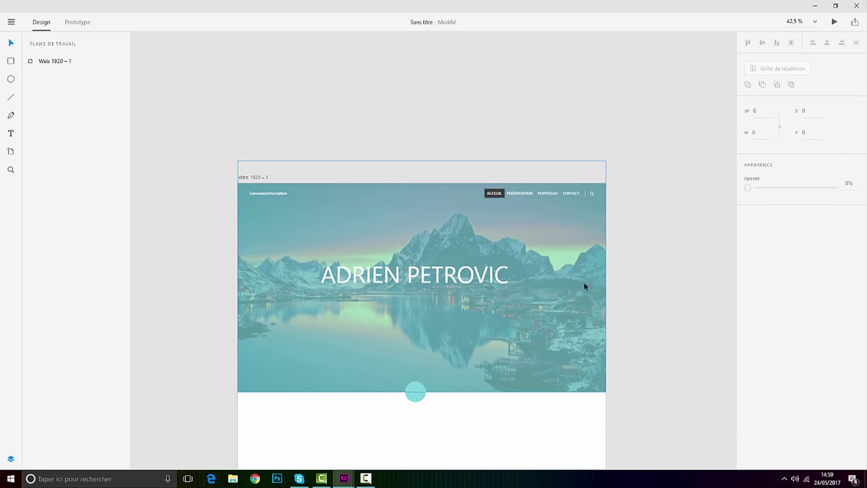
pyautogui.scroll(-4, 465, 235)
pyautogui.scroll(2, 410, 306)
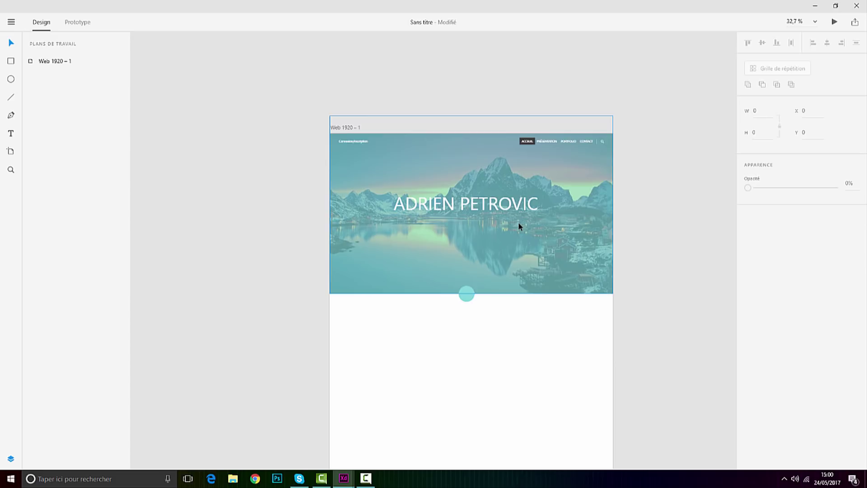
pyautogui.click(357, 483)
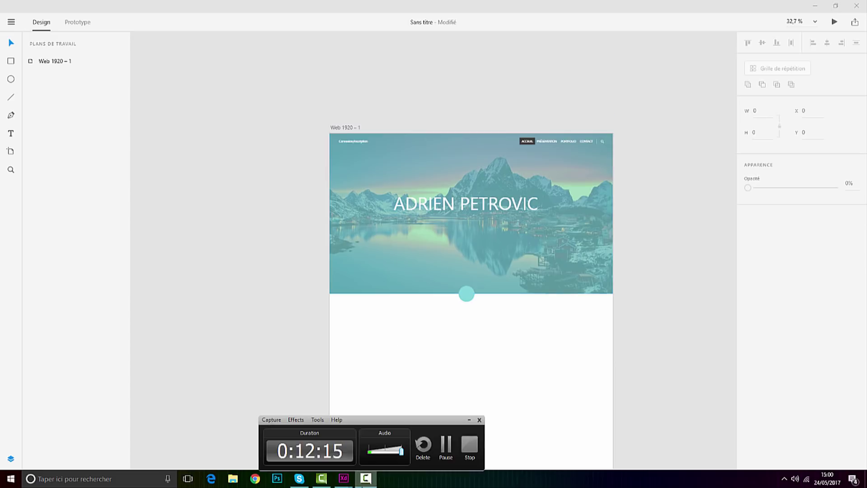
pyautogui.click(364, 480)
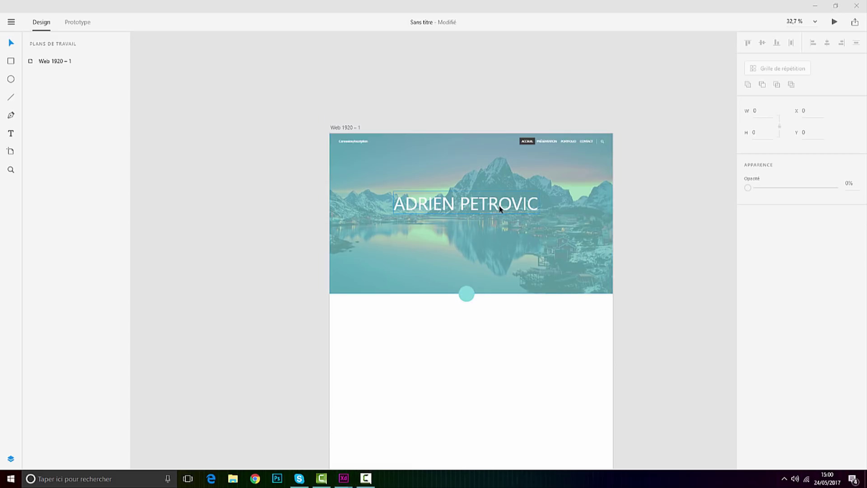
pyautogui.scroll(6, 465, 285)
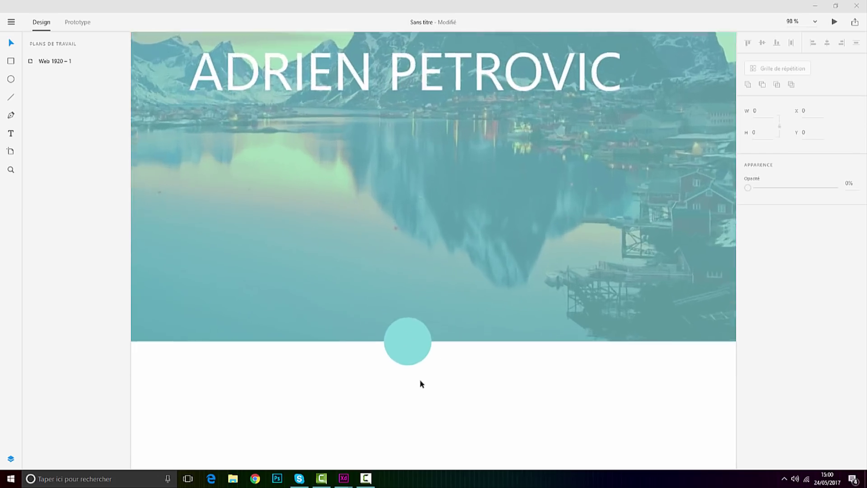
pyautogui.click(405, 315)
pyautogui.scroll(-6, 405, 315)
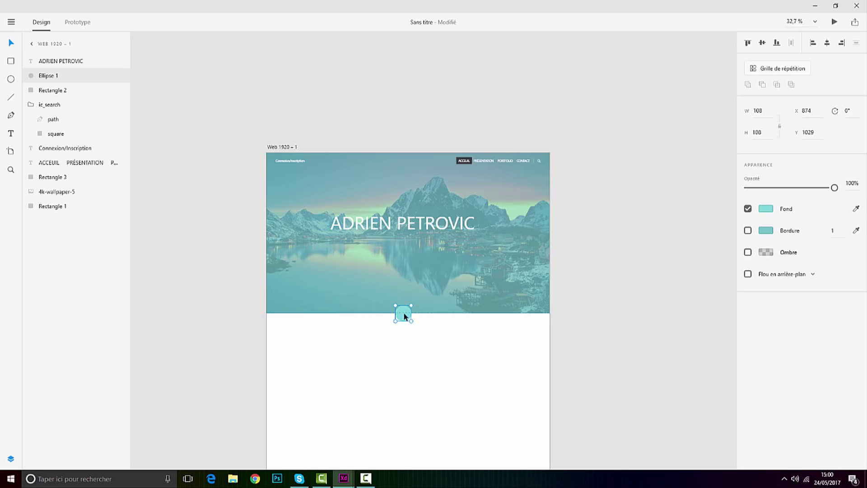
pyautogui.scroll(3, 391, 235)
pyautogui.click(387, 200)
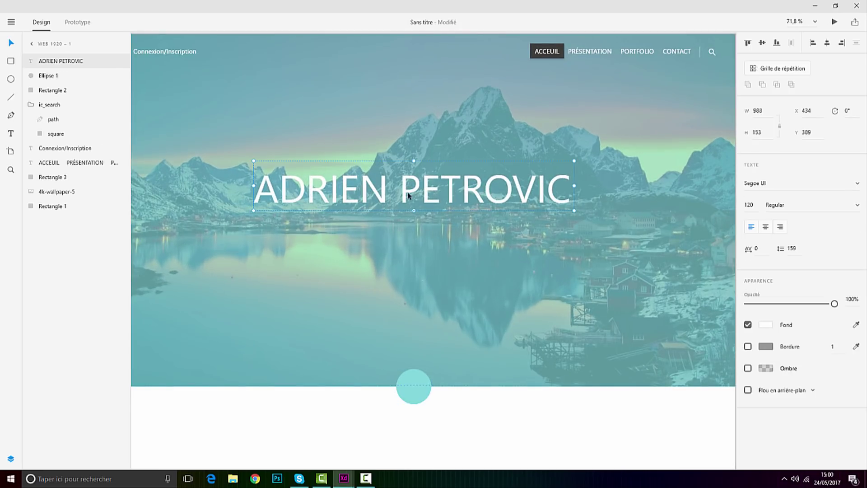
pyautogui.scroll(-3, 406, 195)
pyautogui.scroll(2, 405, 194)
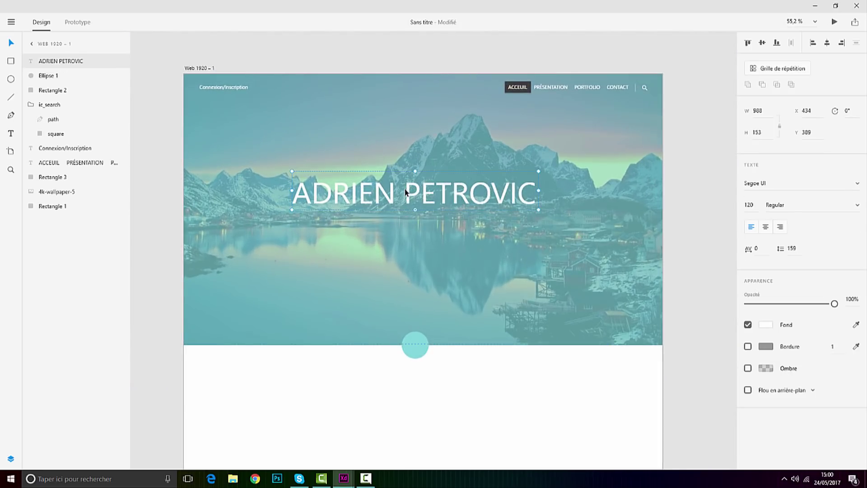
pyautogui.doubleClick(406, 193)
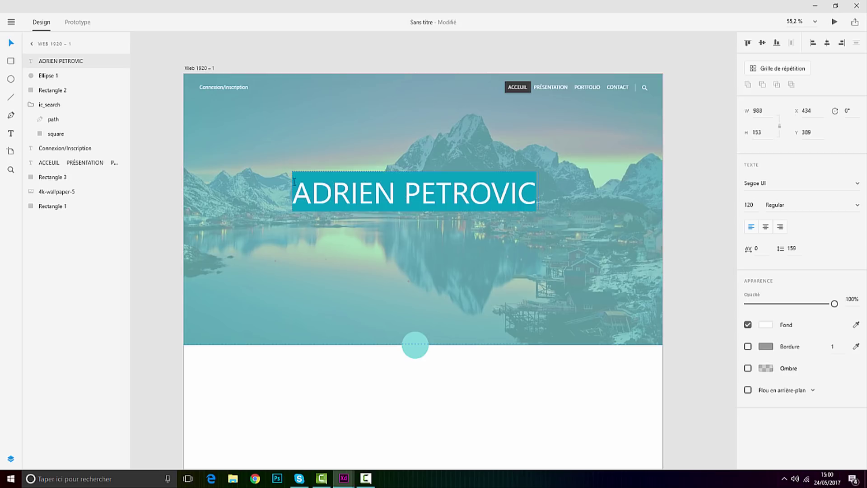
pyautogui.press('Escape')
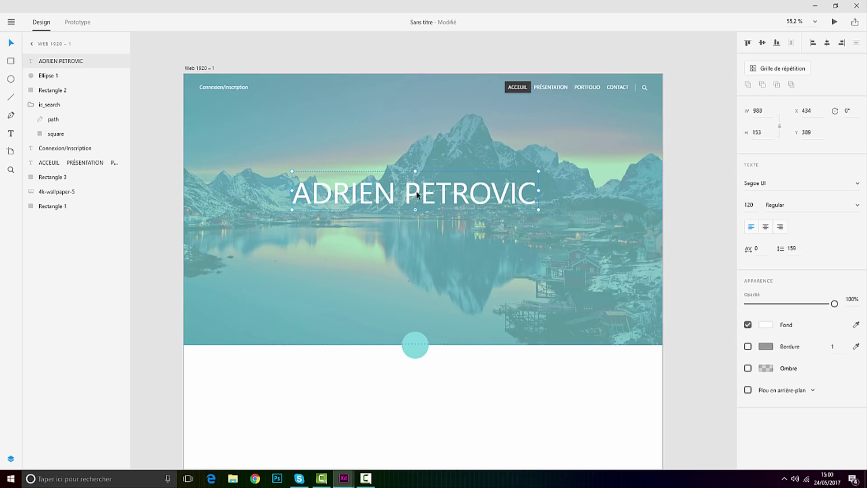
# Step: Duplicate the large name title and place the copy directly below it at X 434, Y 516
pyautogui.scroll(4, 470, 167)
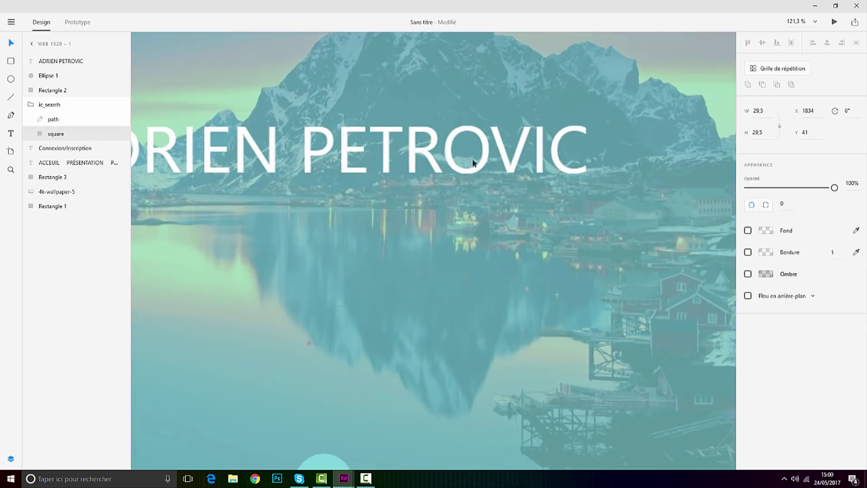
pyautogui.scroll(-4, 457, 155)
pyautogui.moveTo(457, 155); pyautogui.dragTo(432, 189)
pyautogui.hotkey('ctrl', 'd')
# Step: Reduce the duplicated title's font size to 50 and move the copy to X 559, Y 549
pyautogui.doubleClick(432, 190)
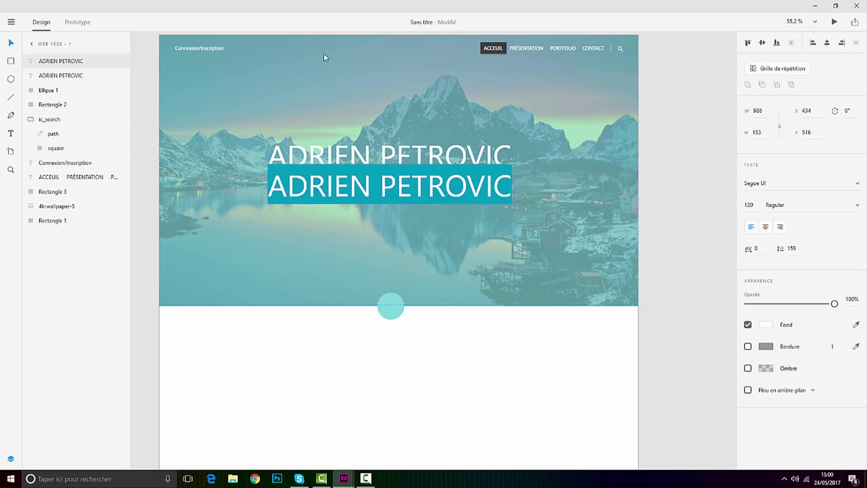
pyautogui.click(748, 213)
pyautogui.press('Return')
pyautogui.moveTo(333, 183); pyautogui.dragTo(364, 191)
pyautogui.doubleClick(364, 191)
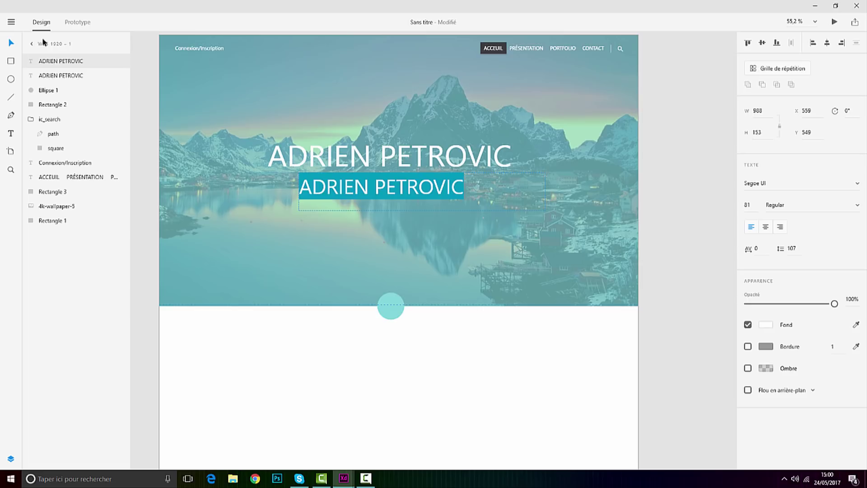
pyautogui.click(10, 41)
pyautogui.moveTo(751, 206); pyautogui.dragTo(755, 287)
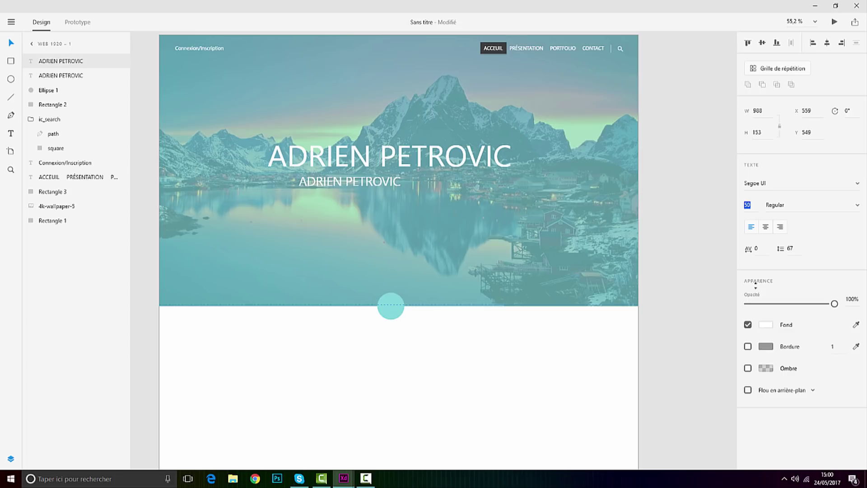
# Step: Replace the duplicated title's text with "Photographe & Designer"
pyautogui.doubleClick(348, 182)
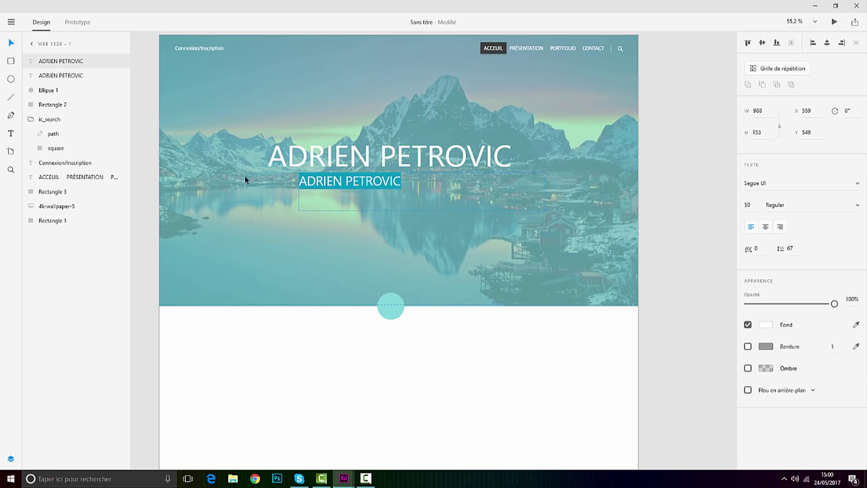
pyautogui.write('pH')
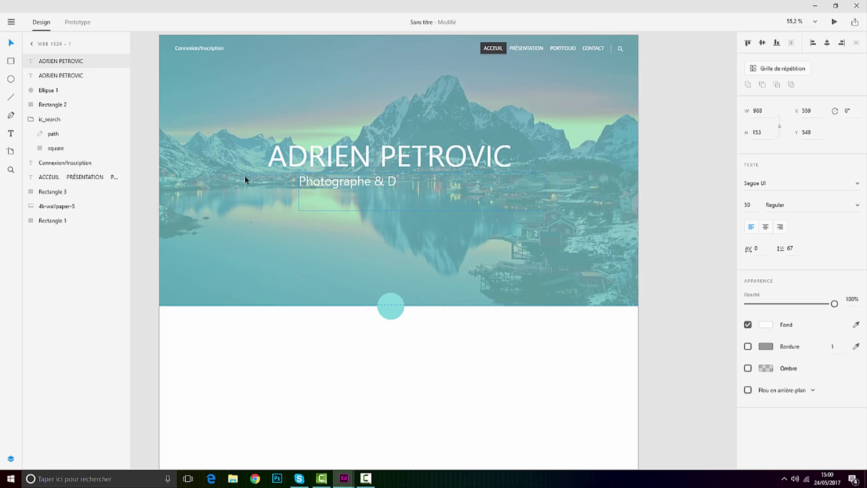
pyautogui.press('Escape')
# Step: Set the subtitle's font size to 30, then fit its text box to 335 by 46 and centre it under the name title
pyautogui.scroll(3, 356, 201)
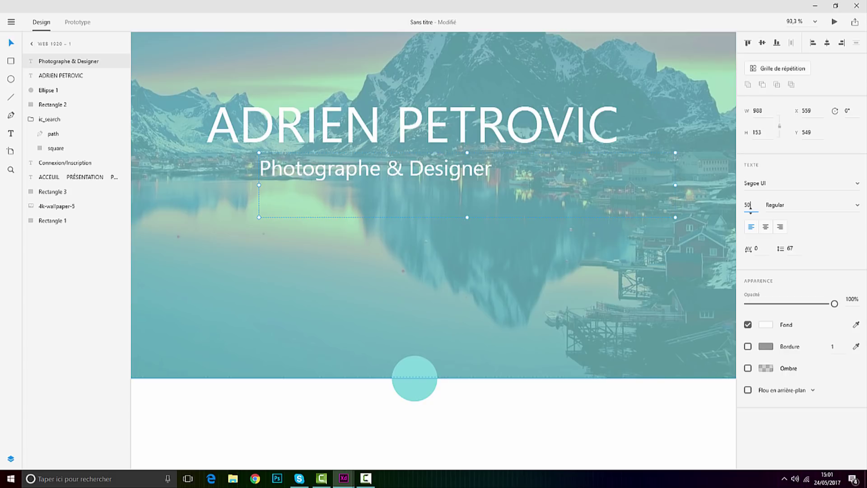
pyautogui.moveTo(752, 219); pyautogui.dragTo(752, 246)
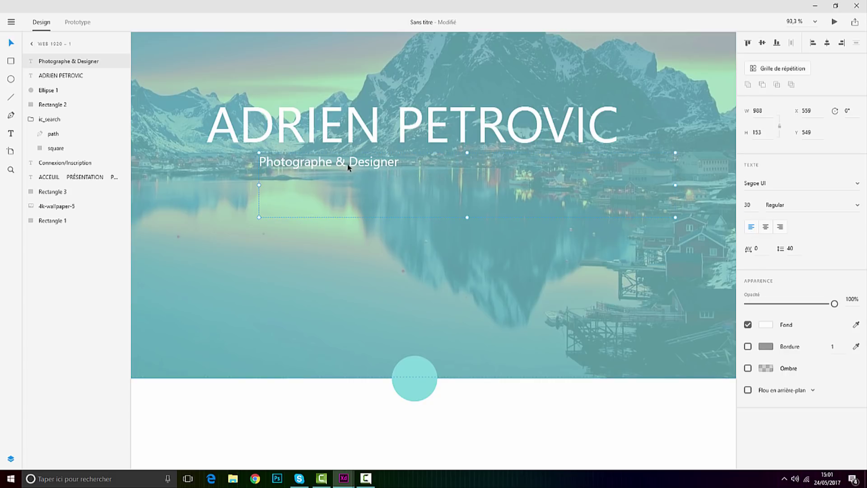
pyautogui.moveTo(675, 217); pyautogui.dragTo(405, 180)
pyautogui.moveTo(346, 165); pyautogui.dragTo(430, 176)
pyautogui.scroll(-5, 441, 185)
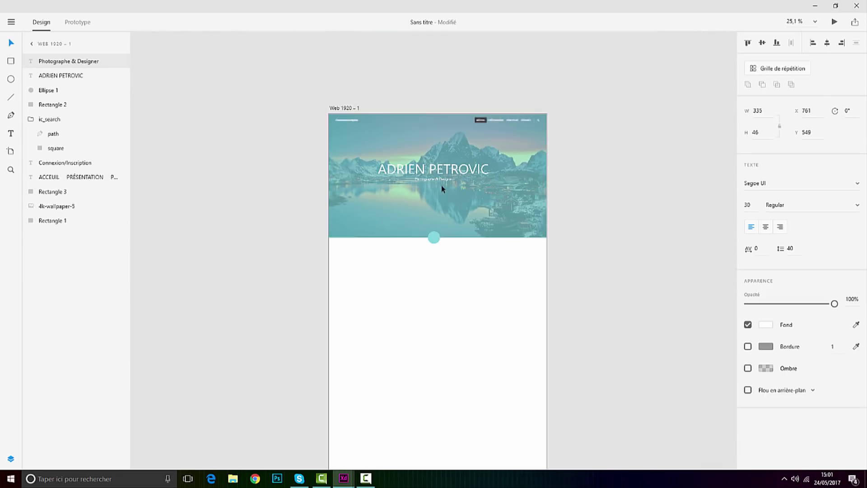
# Step: Nudge the "Photographe & Designer" subtitle slightly down to Y 554
pyautogui.click(596, 167)
pyautogui.scroll(5, 443, 149)
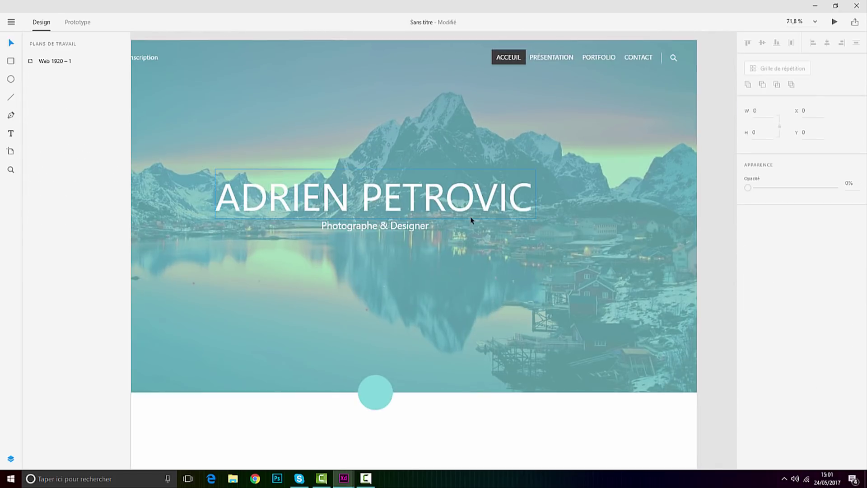
pyautogui.scroll(3, 392, 242)
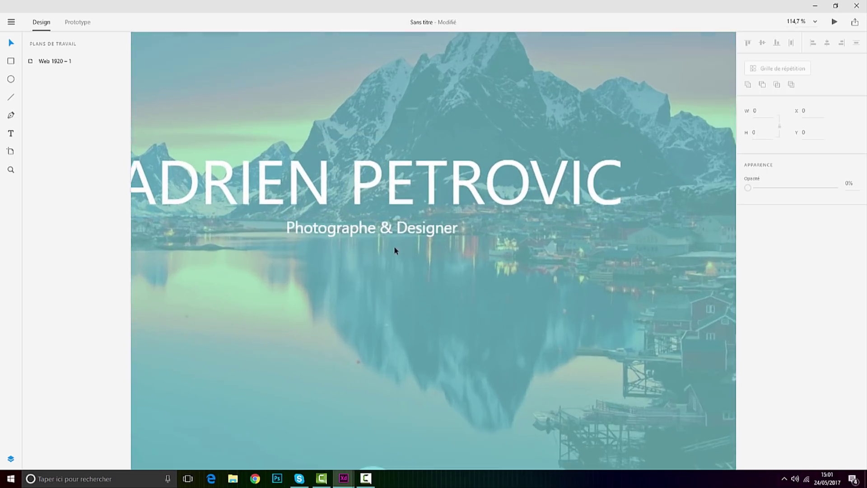
pyautogui.click(392, 229)
pyautogui.moveTo(402, 226); pyautogui.dragTo(402, 229)
pyautogui.scroll(-4, 402, 231)
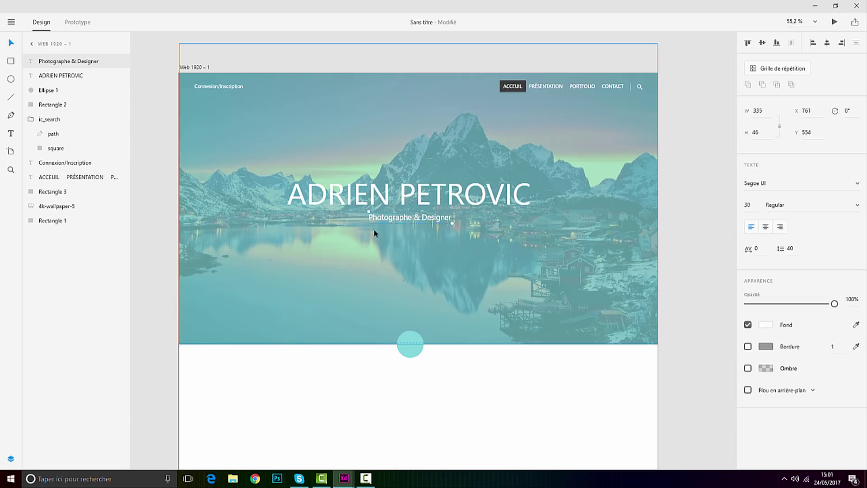
pyautogui.scroll(4, 522, 91)
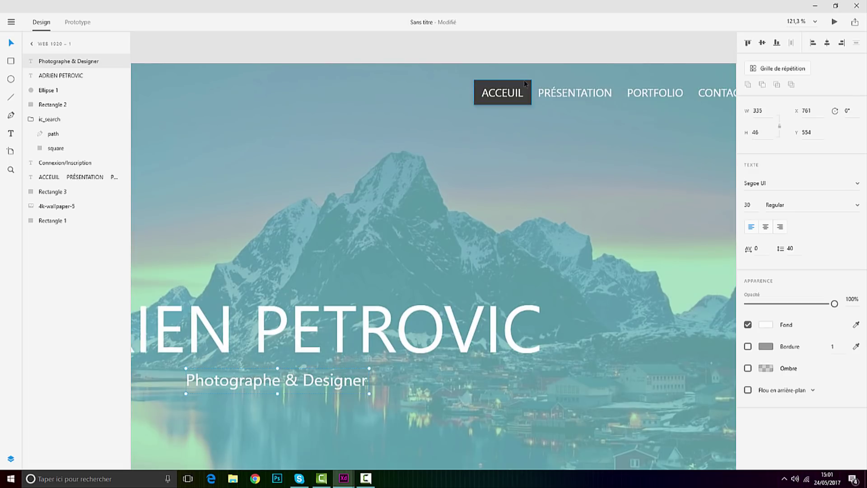
pyautogui.click(524, 81)
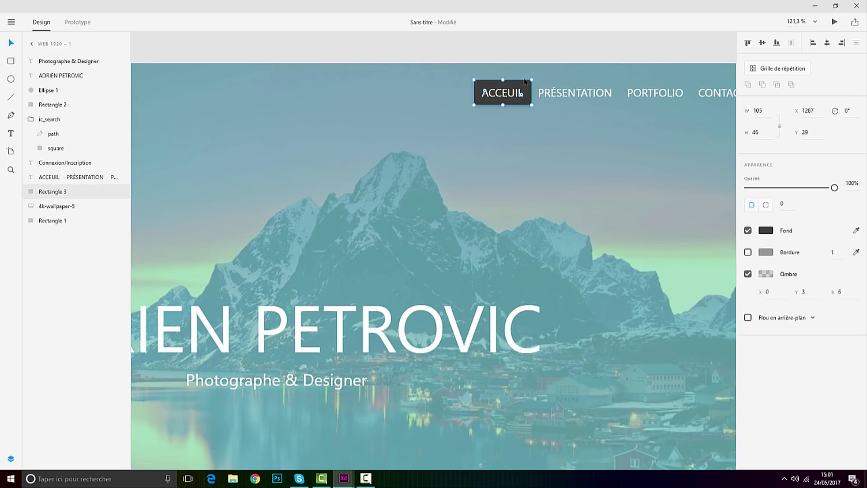
pyautogui.scroll(-2, 524, 81)
pyautogui.moveTo(504, 88); pyautogui.dragTo(469, 113)
pyautogui.press('Delete')
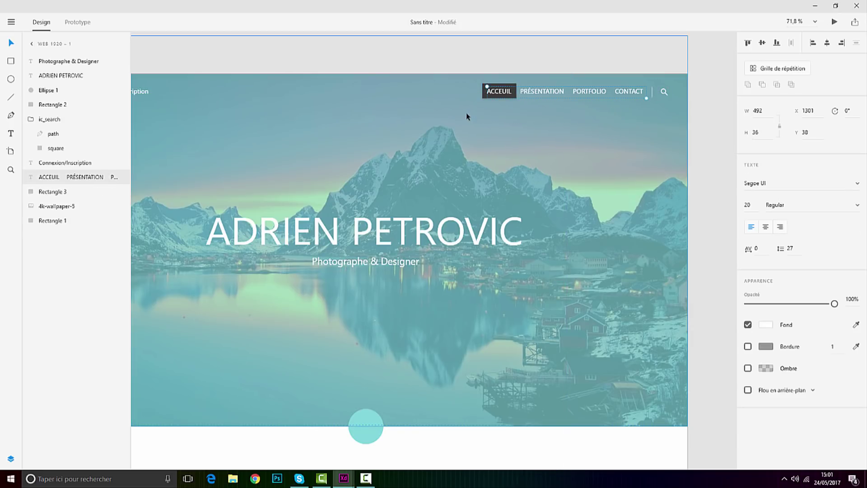
# Step: Duplicate the dark rectangle behind ACCEUIL to X 755, Y 615 below the subtitle and widen the copy to 248
pyautogui.click(510, 88)
pyautogui.press('alt')
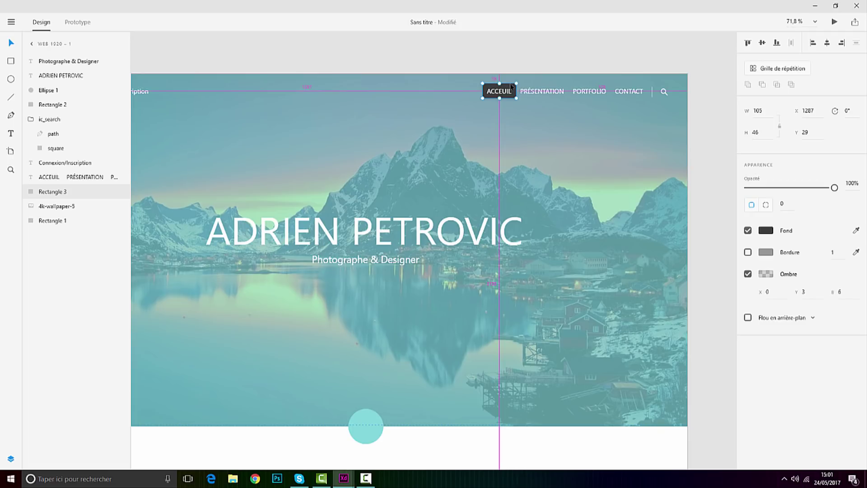
pyautogui.moveTo(510, 86); pyautogui.dragTo(337, 275)
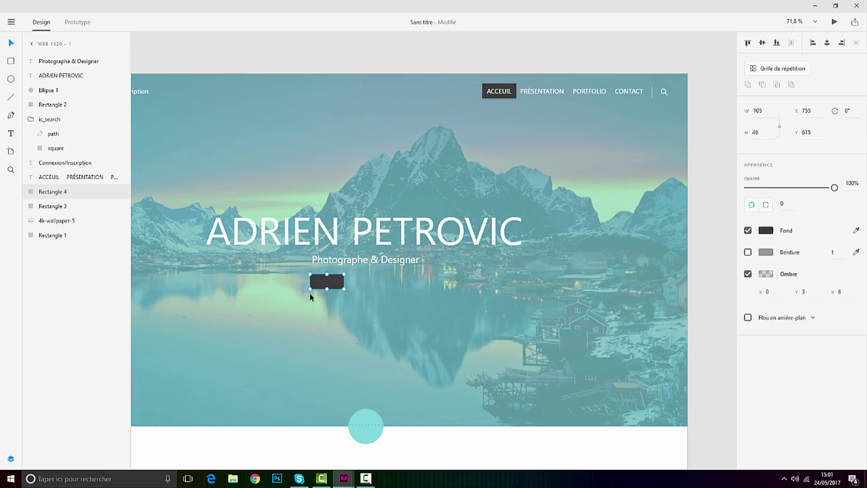
pyautogui.scroll(5, 317, 292)
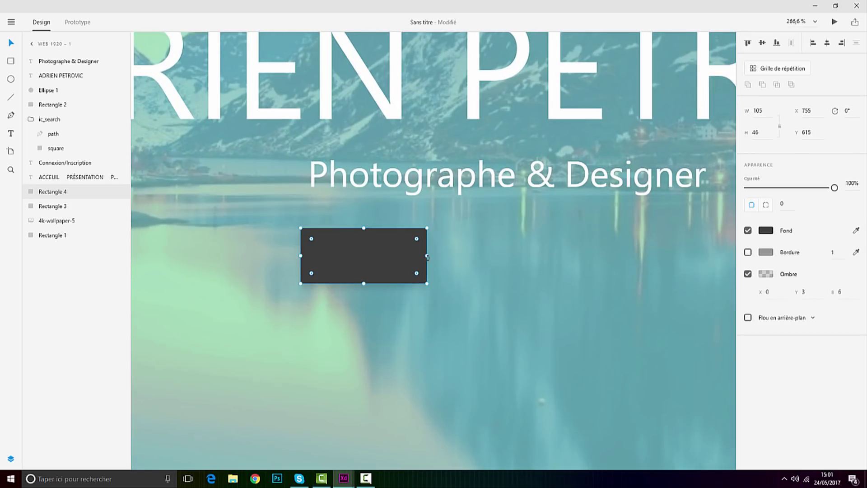
pyautogui.moveTo(444, 258); pyautogui.dragTo(576, 263)
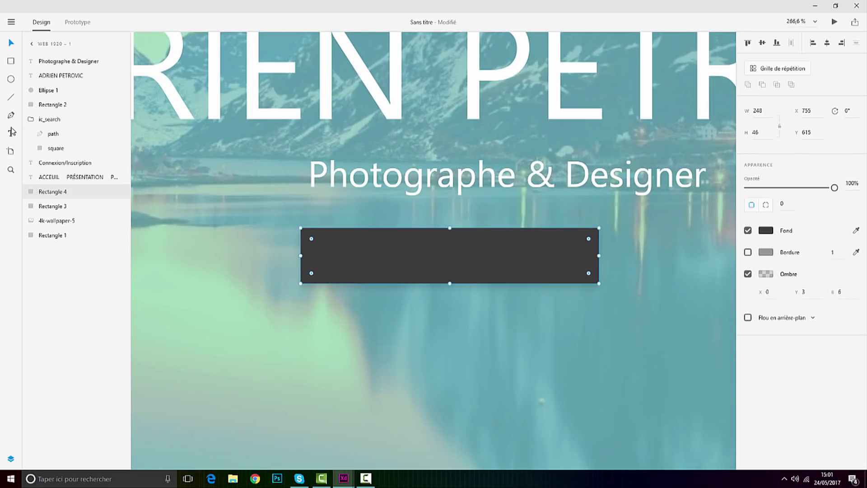
# Step: Add the text "PORTFOLIO" on the dark rectangle below the subtitle
pyautogui.click(329, 233)
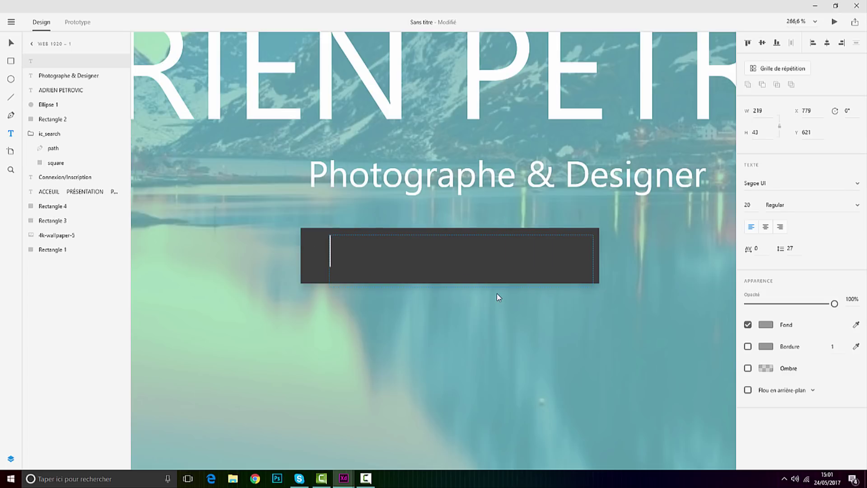
pyautogui.write('PORTFOLOIO')
pyautogui.press('BackSpace')
pyautogui.press('BackSpace')
pyautogui.press('BackSpace')
pyautogui.write('IO')
pyautogui.press('Escape')
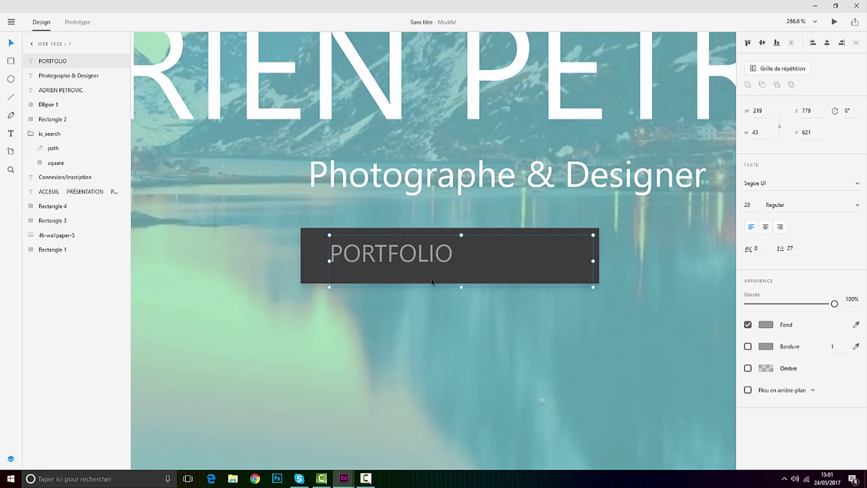
# Step: Fit the PORTFOLIO text box to 107 by 29, colour the text white #FFFFFF and move it to X 821, Y 624
pyautogui.moveTo(455, 265); pyautogui.dragTo(484, 268)
pyautogui.doubleClick(484, 266)
pyautogui.click(495, 263)
pyautogui.click(11, 61)
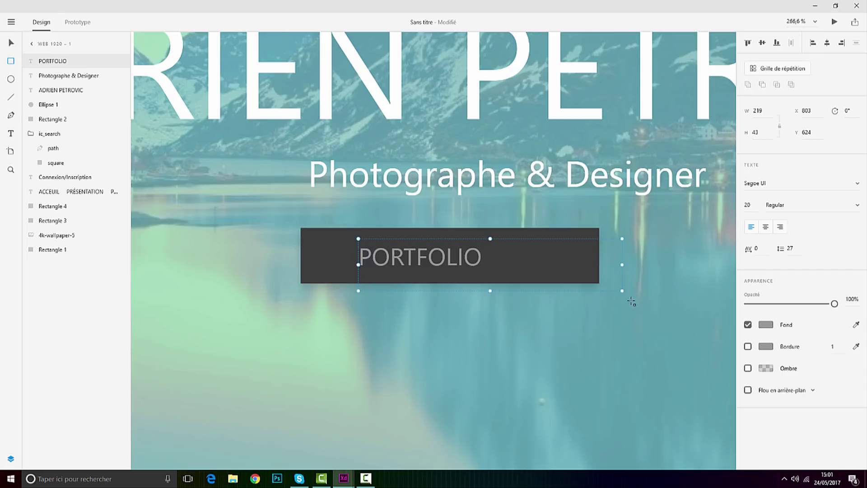
pyautogui.moveTo(621, 291); pyautogui.dragTo(489, 274)
pyautogui.click(766, 324)
pyautogui.moveTo(677, 304); pyautogui.dragTo(425, 256)
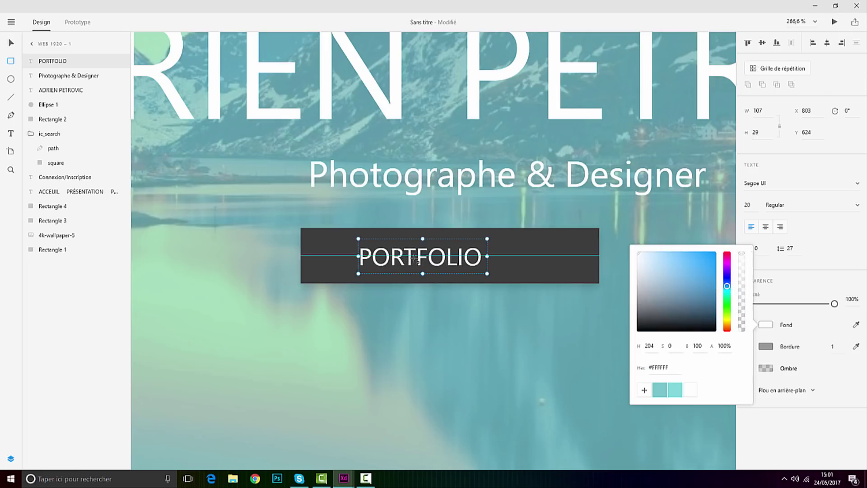
pyautogui.click(7, 46)
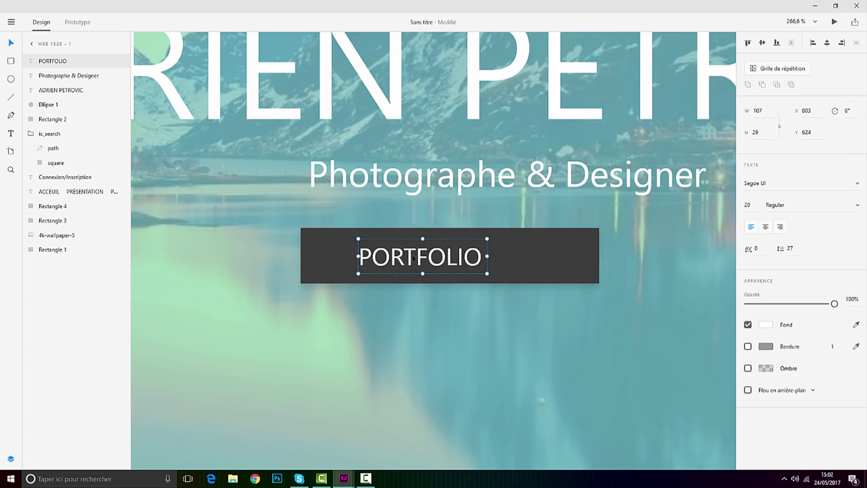
pyautogui.moveTo(422, 259); pyautogui.dragTo(443, 260)
# Step: Narrow the dark rectangle around the PORTFOLIO text to 126 wide and round its corners to about 11
pyautogui.click(589, 273)
pyautogui.moveTo(600, 255); pyautogui.dragTo(517, 255)
pyautogui.moveTo(301, 255); pyautogui.dragTo(366, 256)
pyautogui.press('Escape')
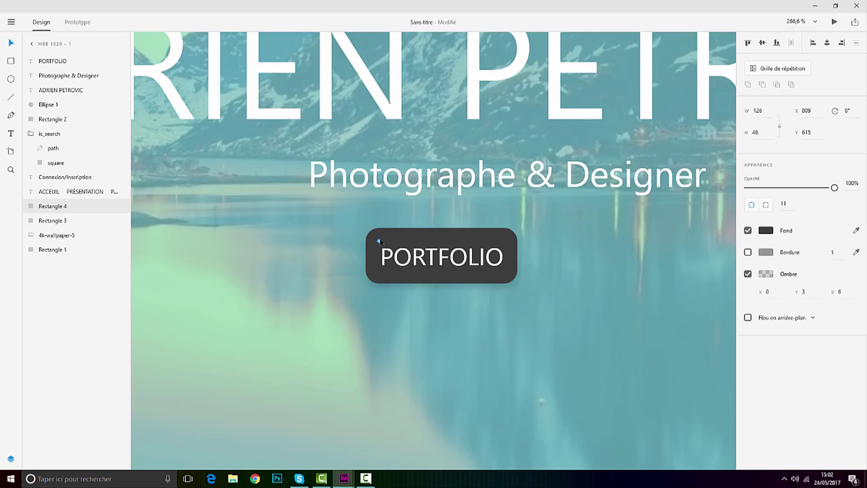
# Step: Increase the corner radius of the PORTFOLIO button's rectangle to 13
pyautogui.click(576, 292)
pyautogui.scroll(-5, 527, 303)
pyautogui.scroll(-1, 535, 296)
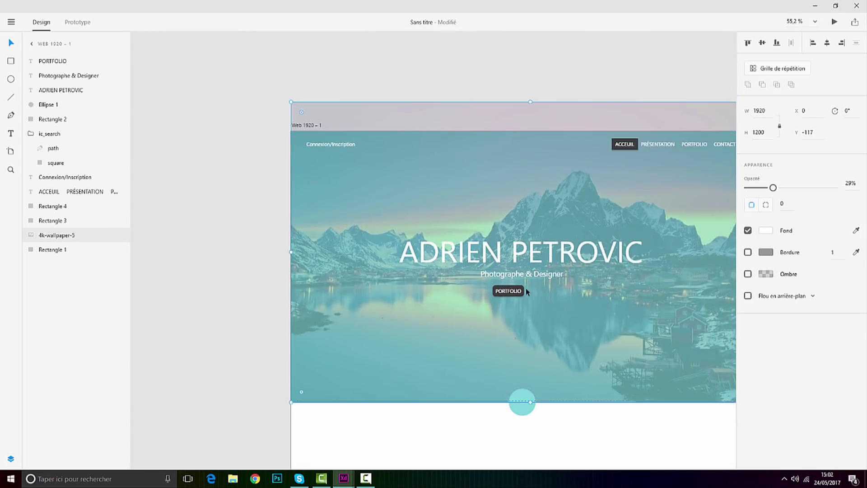
pyautogui.scroll(5, 537, 292)
pyautogui.scroll(-6, 562, 262)
pyautogui.scroll(4, 646, 153)
pyautogui.scroll(4, 617, 168)
pyautogui.scroll(1, 508, 229)
pyautogui.click(587, 243)
pyautogui.moveTo(602, 235); pyautogui.dragTo(588, 242)
pyautogui.press('Escape')
pyautogui.scroll(-3, 465, 239)
pyautogui.scroll(-6, 465, 240)
pyautogui.scroll(-2, 267, 384)
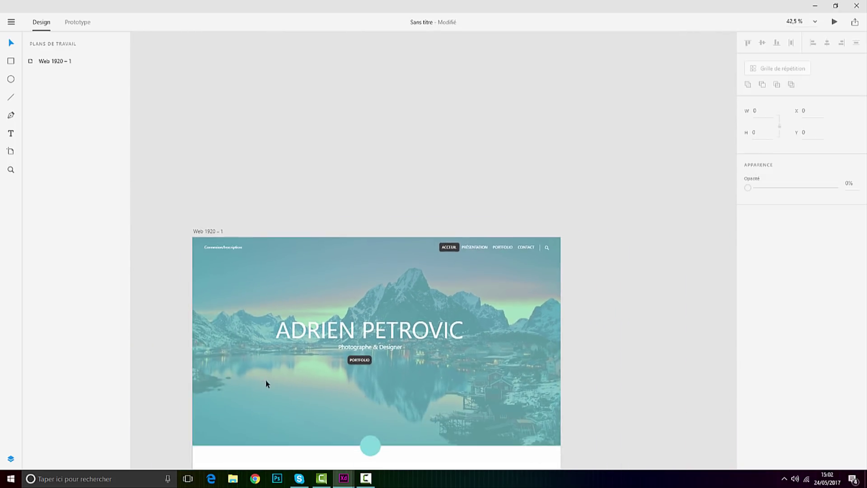
# Step: Widen the PORTFOLIO button's rectangle slightly on both sides and centre the text in it at X 820
pyautogui.scroll(5, 339, 369)
pyautogui.click(480, 310)
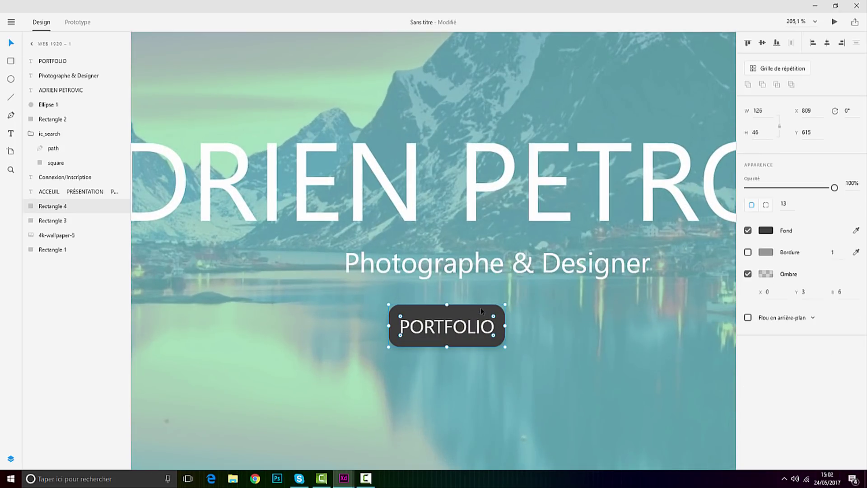
pyautogui.scroll(3, 480, 309)
pyautogui.moveTo(518, 331); pyautogui.dragTo(526, 331)
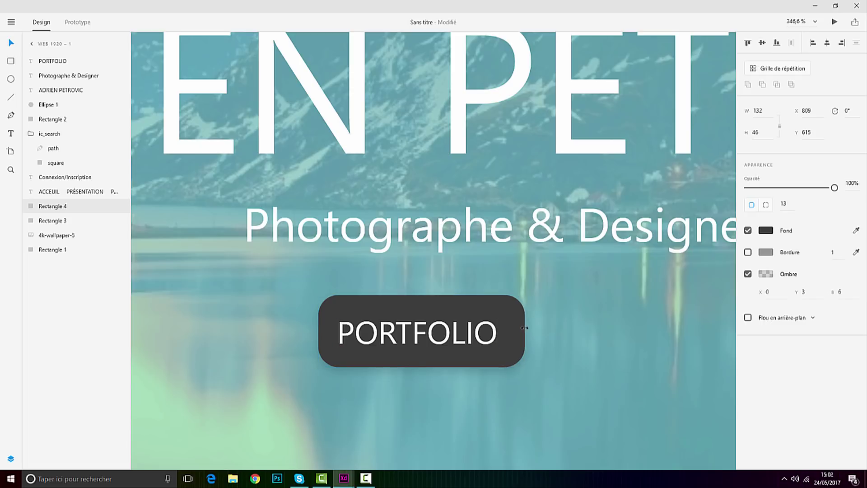
pyautogui.moveTo(318, 333); pyautogui.dragTo(320, 333)
pyautogui.click(432, 335)
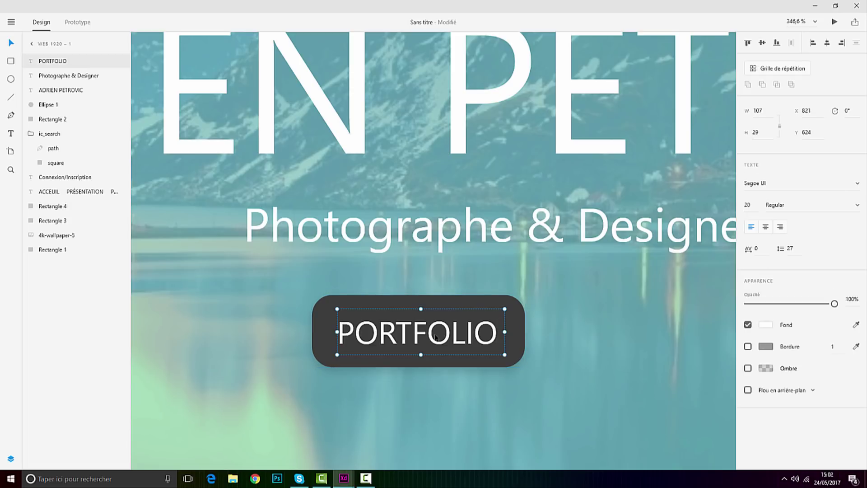
pyautogui.moveTo(428, 333); pyautogui.dragTo(427, 334)
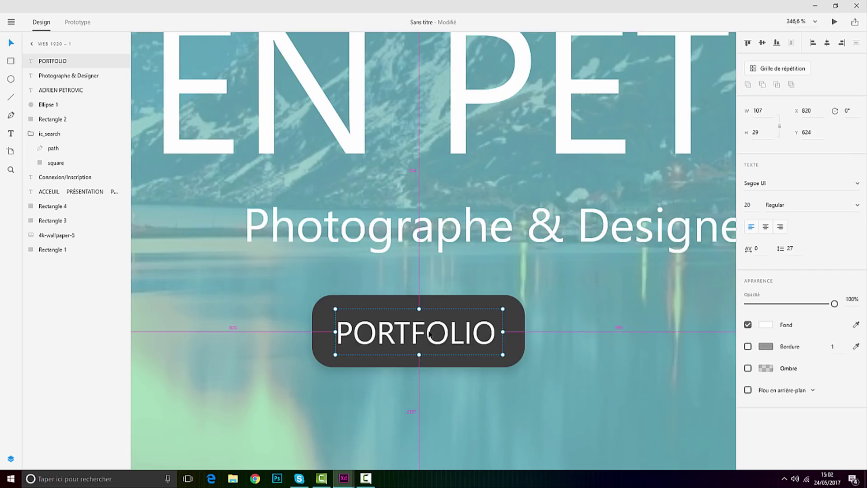
# Step: Examine the placement of the PORTFOLIO text inside its button, both close up and within the whole header
pyautogui.scroll(-6, 430, 334)
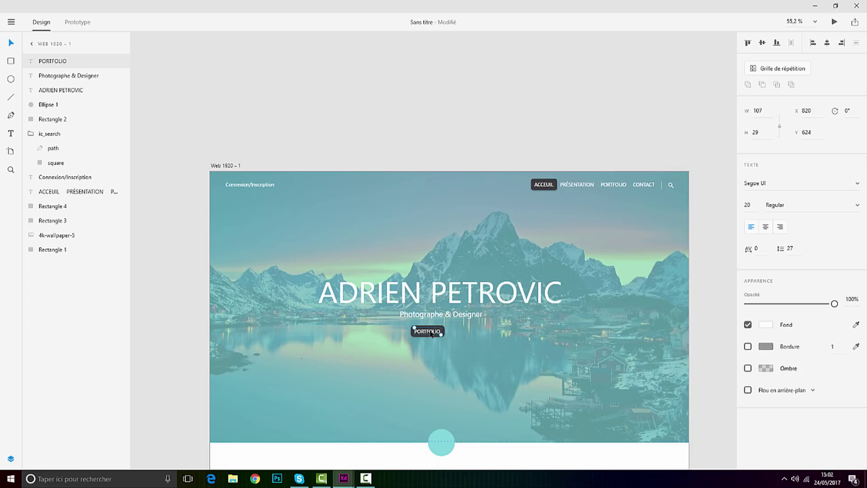
pyautogui.scroll(6, 366, 251)
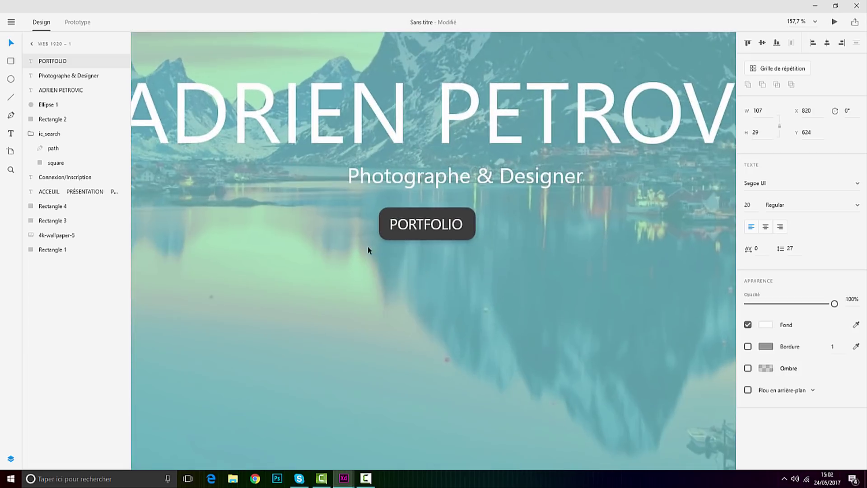
pyautogui.scroll(2, 505, 194)
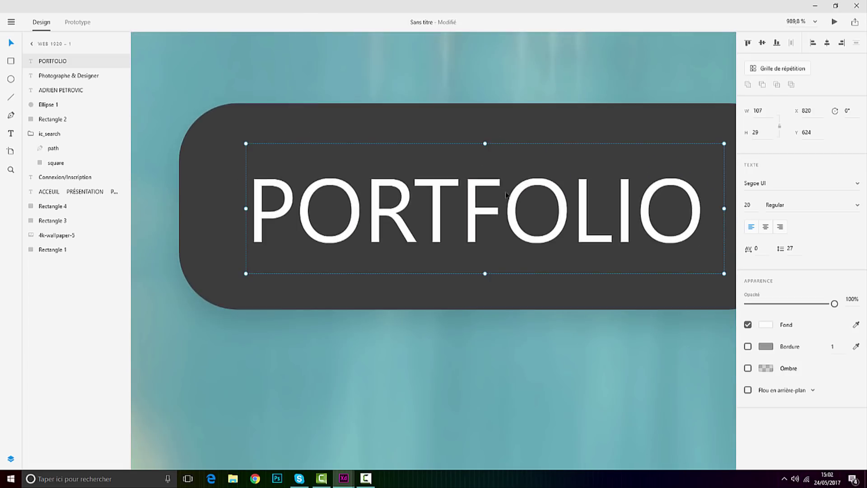
pyautogui.scroll(-4, 506, 194)
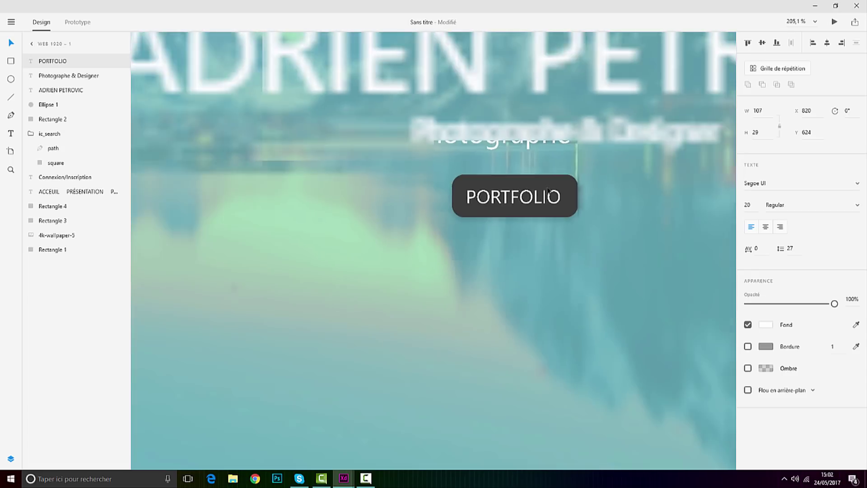
pyautogui.scroll(3, 439, 220)
pyautogui.scroll(1, 352, 151)
pyautogui.scroll(-4, 343, 163)
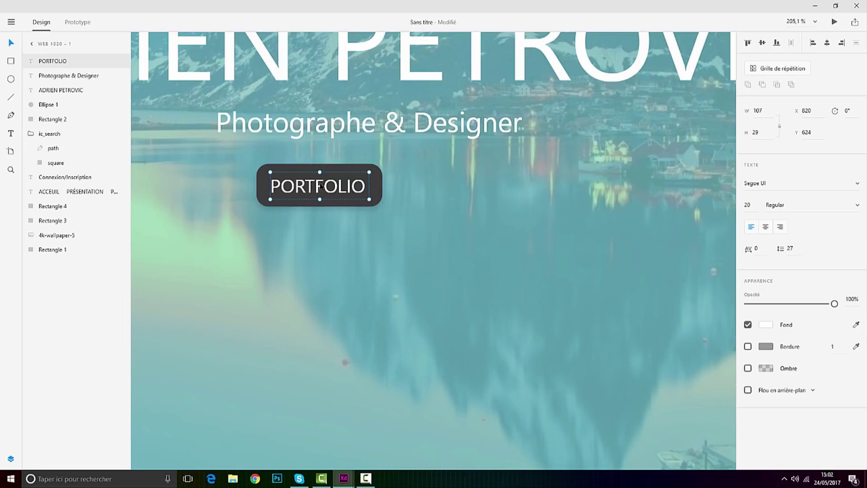
pyautogui.scroll(2, 317, 172)
# Step: Fill the PORTFOLIO button's rectangle with the saved light turquoise swatch #81D6DC
pyautogui.click(354, 152)
pyautogui.scroll(-4, 370, 232)
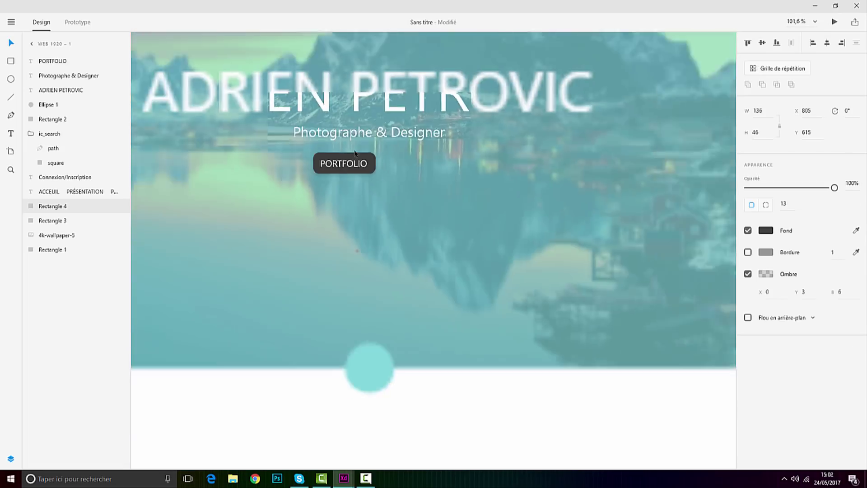
pyautogui.scroll(-3, 369, 232)
pyautogui.scroll(1, 374, 209)
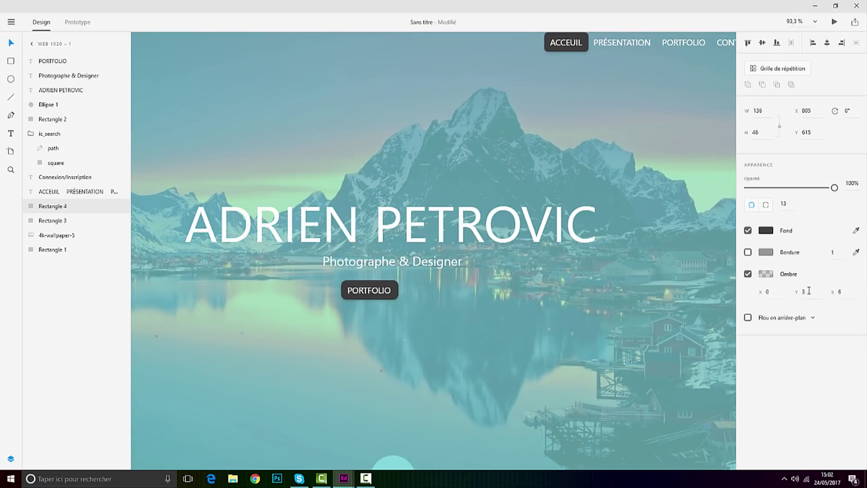
pyautogui.click(770, 230)
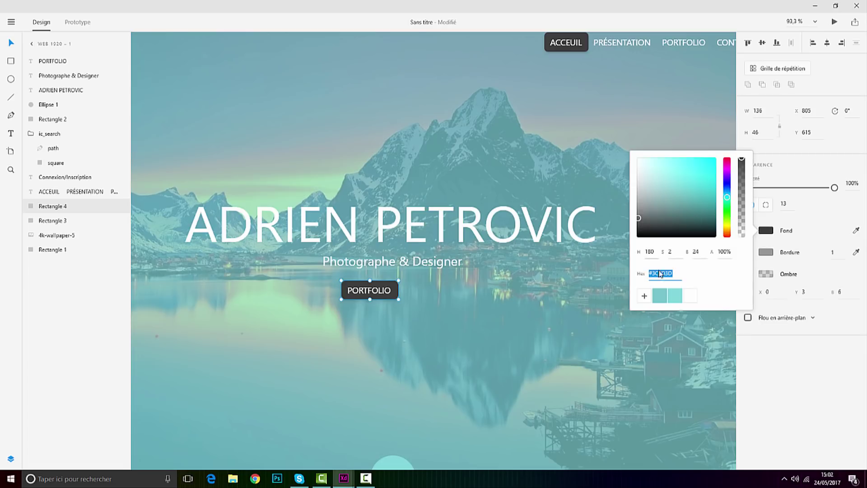
pyautogui.click(675, 295)
pyautogui.scroll(-2, 465, 269)
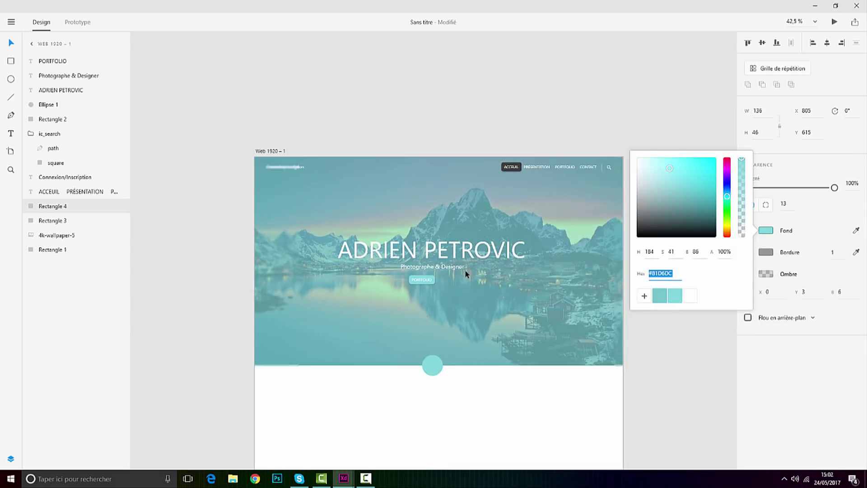
pyautogui.scroll(2, 423, 271)
# Step: Try the pinkish red #DC8181 as the fill of the PORTFOLIO button's rectangle
pyautogui.moveTo(727, 196); pyautogui.dragTo(732, 161)
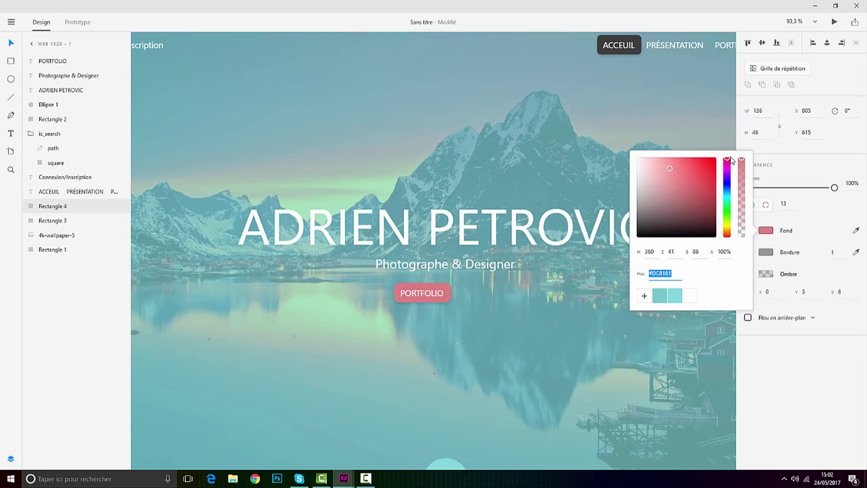
pyautogui.scroll(-3, 503, 228)
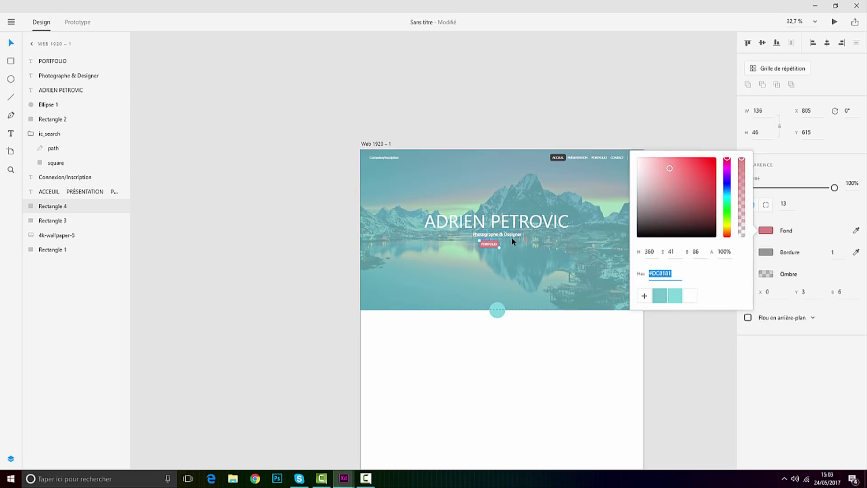
pyautogui.scroll(5, 511, 236)
# Step: Shift the hue of the PORTFOLIO button's fill to the soft yellow #DCD681
pyautogui.moveTo(717, 184); pyautogui.dragTo(724, 221)
pyautogui.hotkey('ctrl', '0')
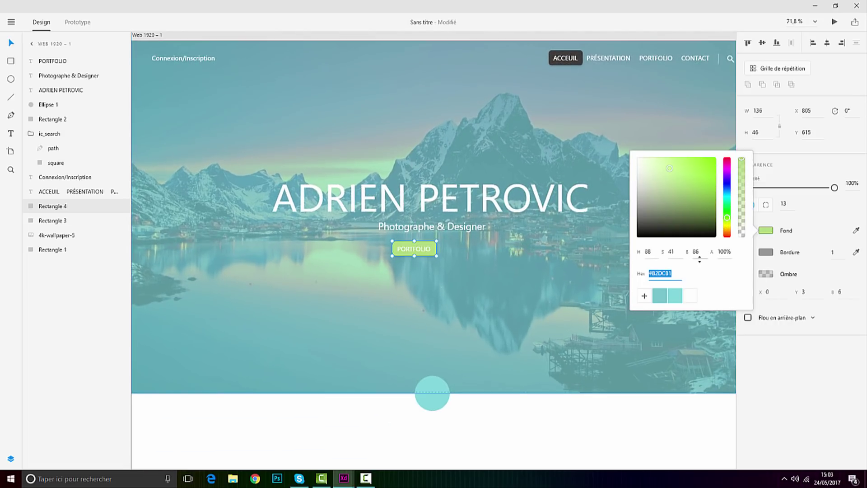
pyautogui.moveTo(726, 224); pyautogui.dragTo(727, 227)
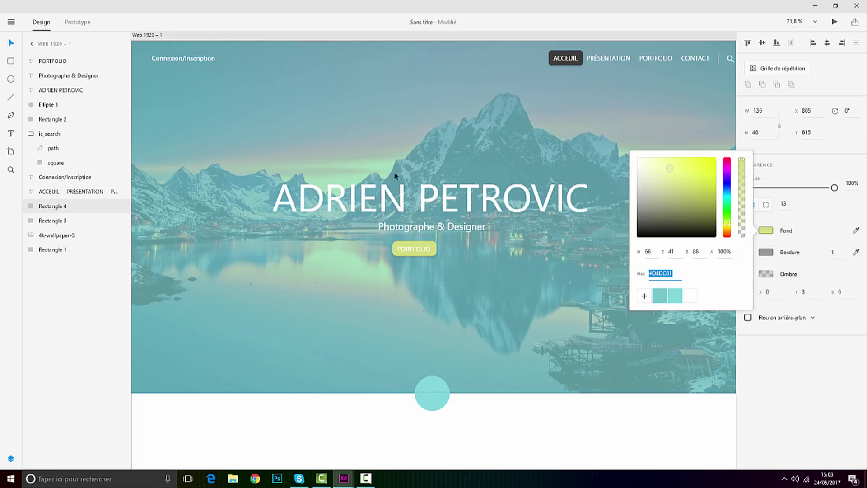
pyautogui.moveTo(727, 224); pyautogui.dragTo(729, 226)
pyautogui.scroll(5, 444, 232)
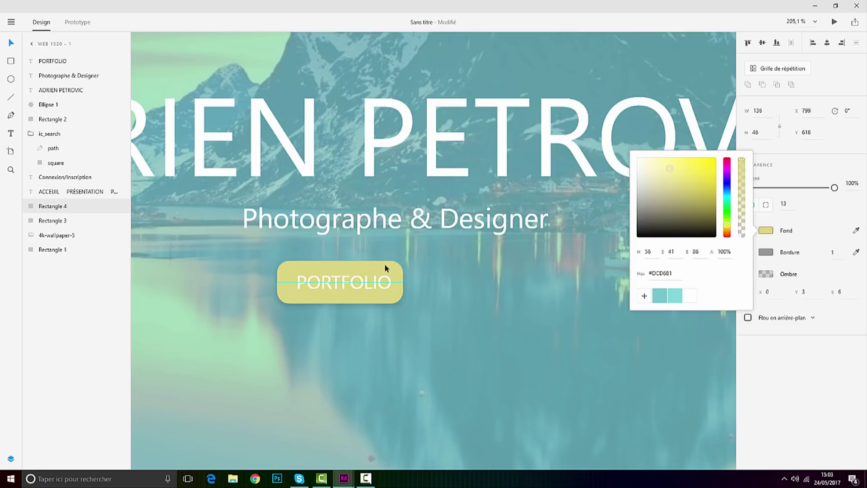
pyautogui.keyDown('shift'); pyautogui.click(374, 284); pyautogui.keyUp('shift')
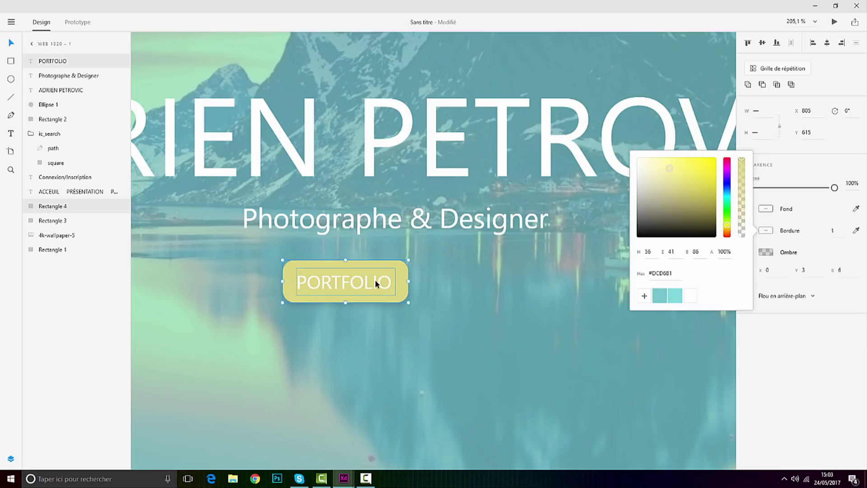
pyautogui.scroll(-8, 366, 282)
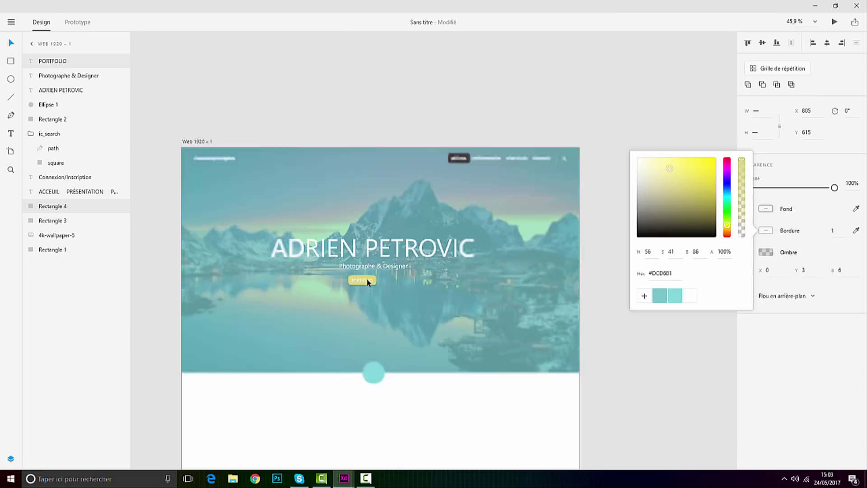
pyautogui.click(597, 327)
# Step: Move the PORTFOLIO text and its rectangle together to the left, placing the rectangle at X 787
pyautogui.scroll(8, 354, 286)
pyautogui.click(410, 248)
pyautogui.scroll(1, 410, 248)
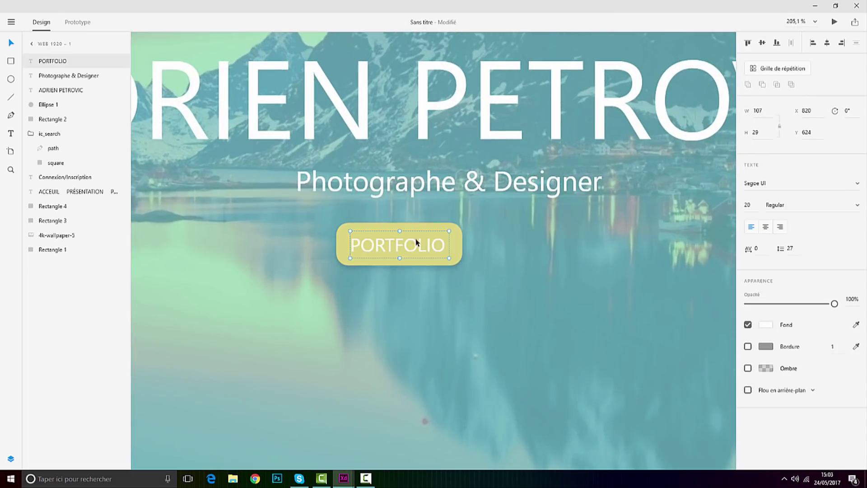
pyautogui.keyDown('shift'); pyautogui.click(419, 228); pyautogui.keyUp('shift')
pyautogui.moveTo(421, 228); pyautogui.dragTo(406, 229)
# Step: Square off the corners of the PORTFOLIO button's rectangle with a corner radius of 0
pyautogui.scroll(10, 407, 229)
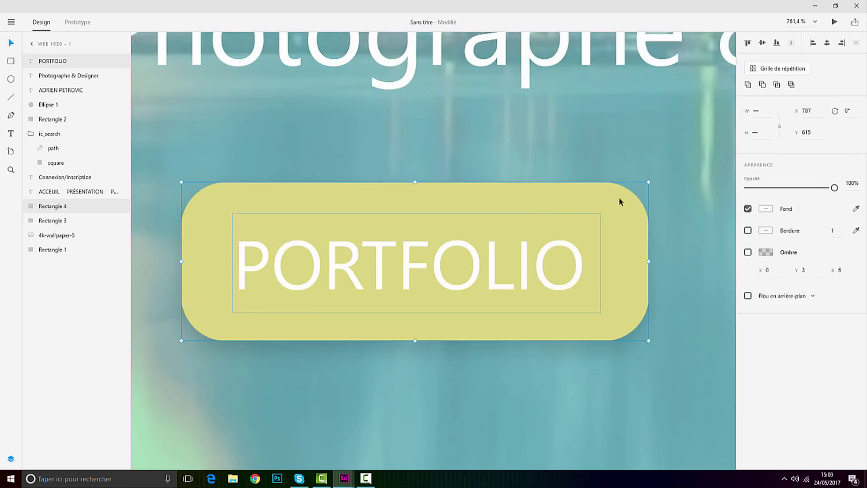
pyautogui.click(595, 205)
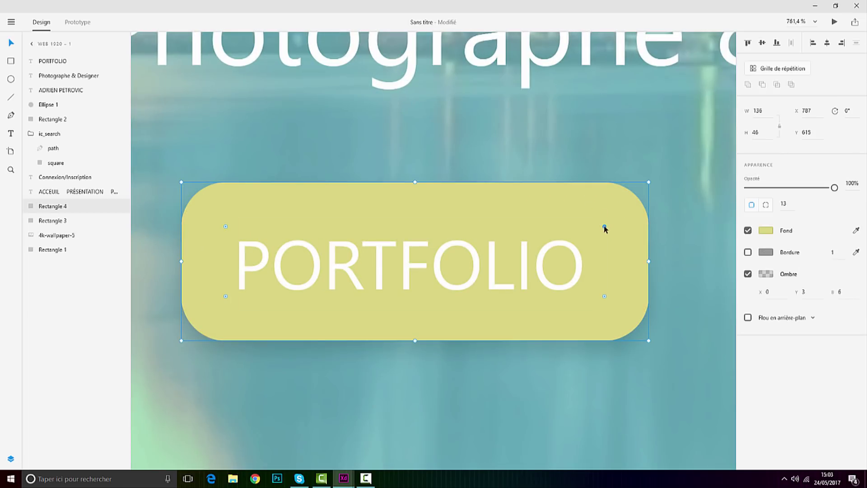
pyautogui.moveTo(637, 217); pyautogui.dragTo(735, 180)
pyautogui.scroll(-8, 473, 215)
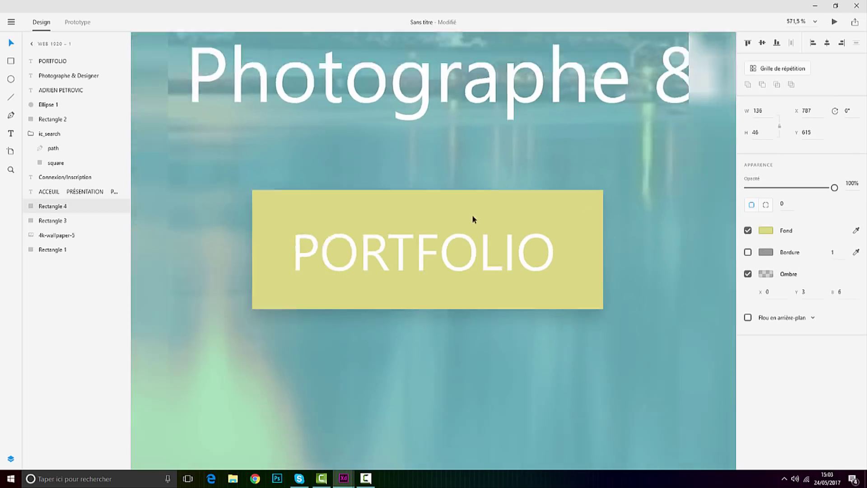
pyautogui.scroll(-4, 533, 208)
pyautogui.click(222, 225)
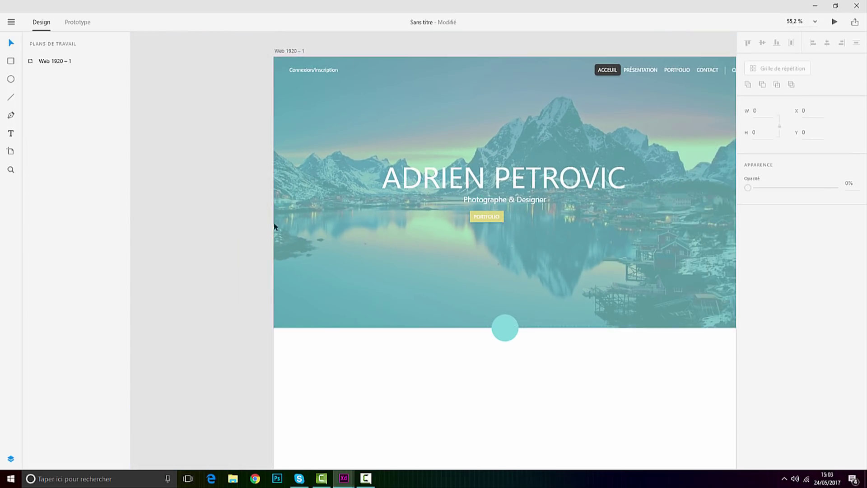
# Step: Duplicate the PORTFOLIO button with its text and place the copy just to its right, its rectangle at X 938
pyautogui.scroll(10, 500, 221)
pyautogui.click(470, 198)
pyautogui.scroll(2, 487, 192)
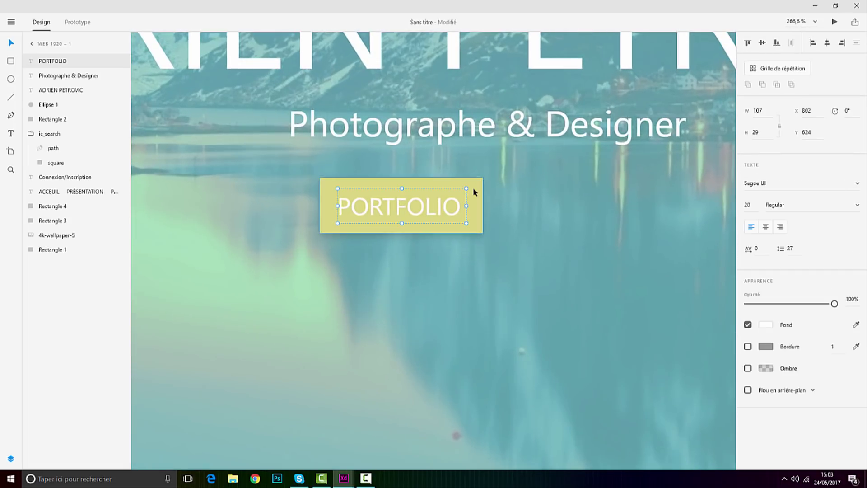
pyautogui.click(477, 192)
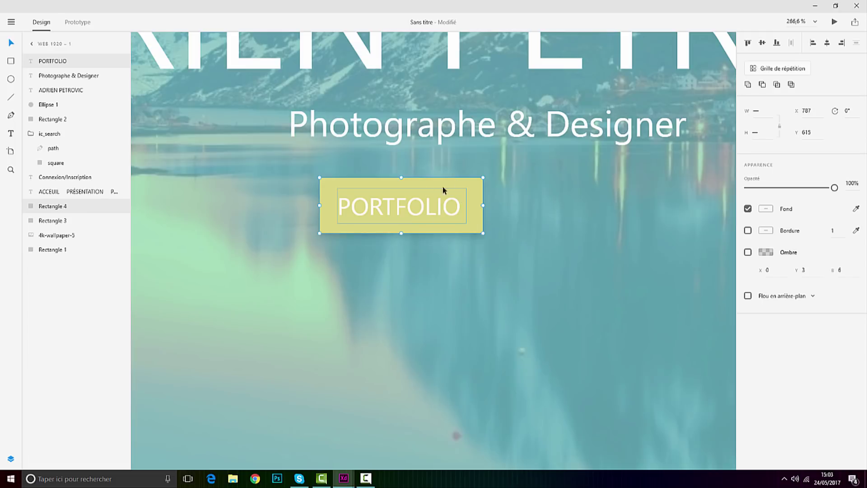
pyautogui.moveTo(436, 205); pyautogui.dragTo(625, 213)
pyautogui.scroll(10, 633, 210)
pyautogui.doubleClick(592, 204)
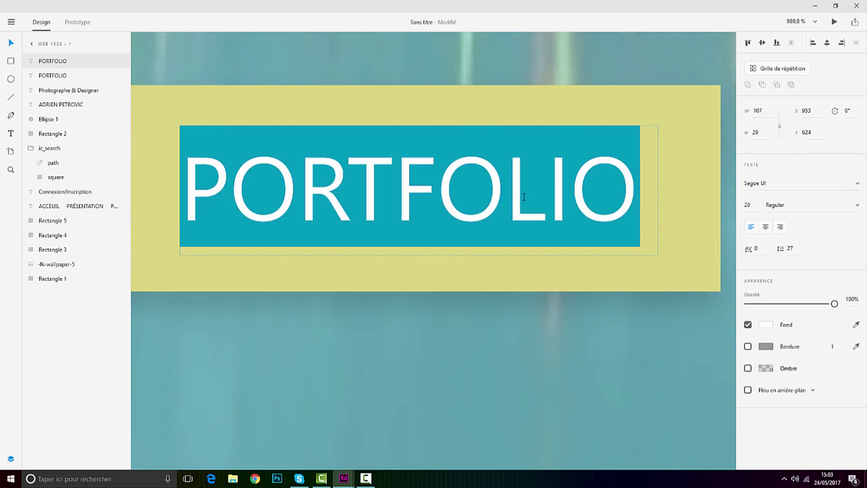
pyautogui.press('Escape')
pyautogui.scroll(-10, 327, 183)
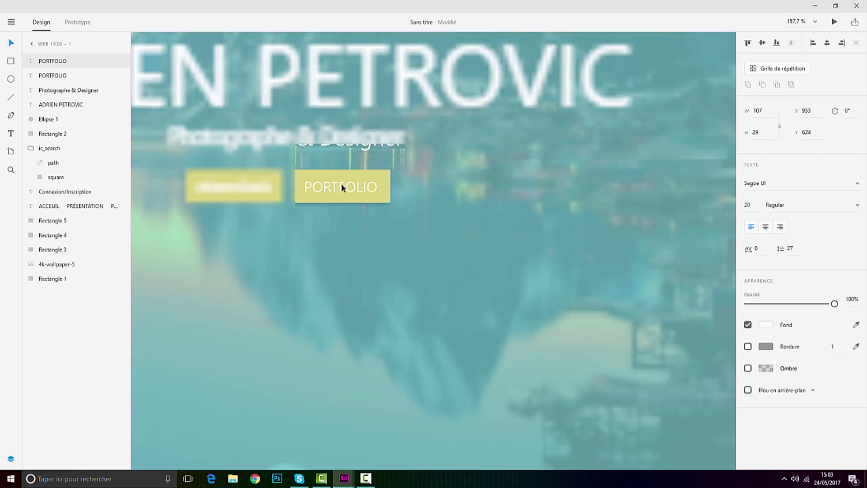
pyautogui.scroll(-1, 256, 130)
pyautogui.scroll(3, 242, 113)
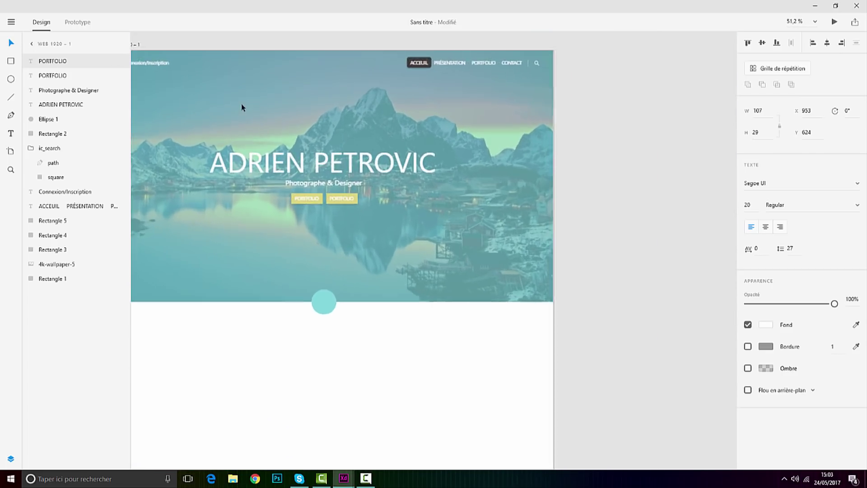
pyautogui.scroll(3, 420, 266)
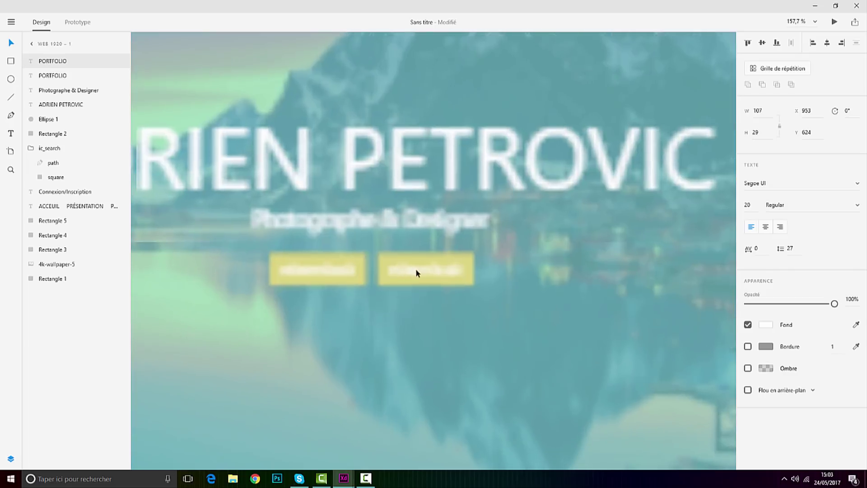
# Step: Replace the copied button's text with CONTACT ME and widen its text box to 127 so it fits on one line
pyautogui.doubleClick(417, 271)
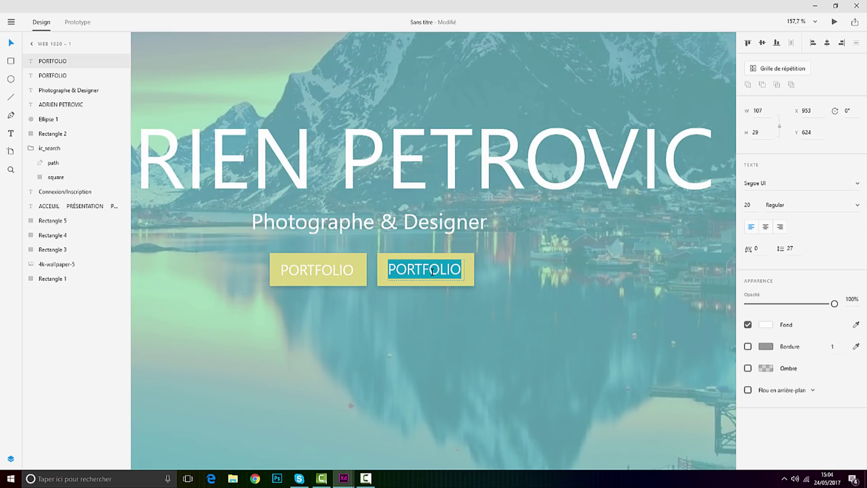
pyautogui.write('CONTACT ME')
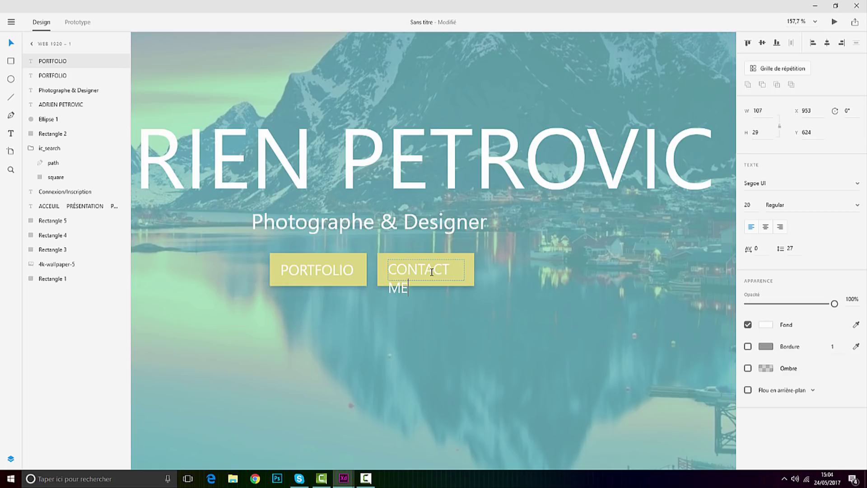
pyautogui.click(11, 43)
pyautogui.scroll(4, 443, 280)
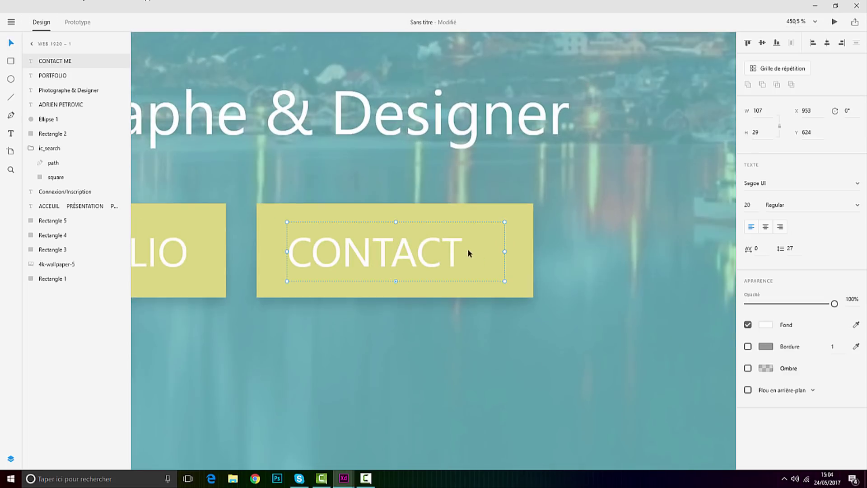
pyautogui.moveTo(505, 250); pyautogui.dragTo(565, 259)
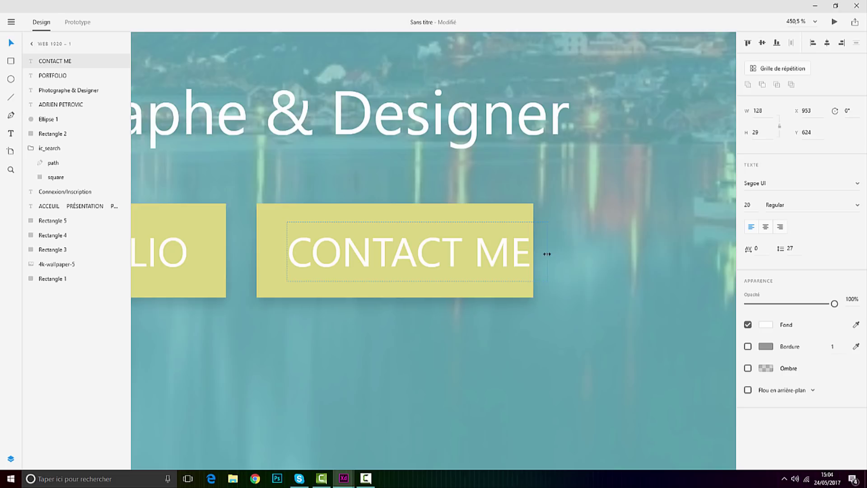
# Step: Widen the CONTACT ME button's rectangle on its right side so it frames the text with even margins
pyautogui.click(458, 220)
pyautogui.scroll(-4, 452, 221)
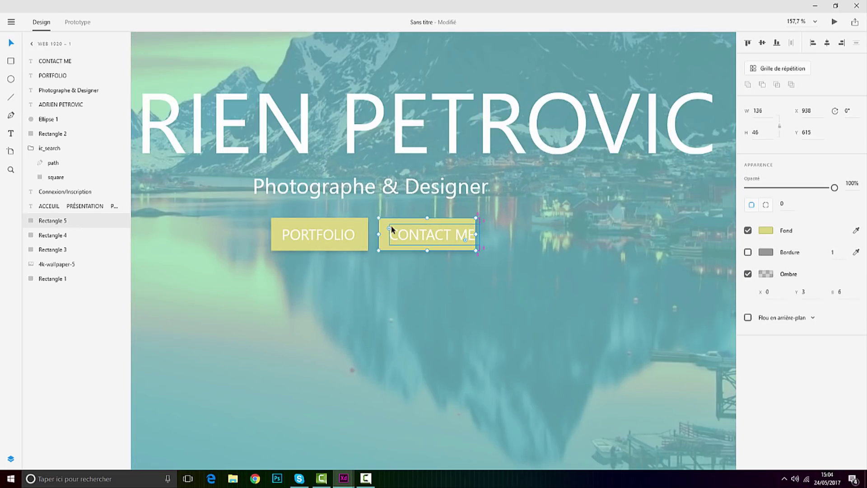
pyautogui.scroll(2, 399, 229)
pyautogui.click(480, 245)
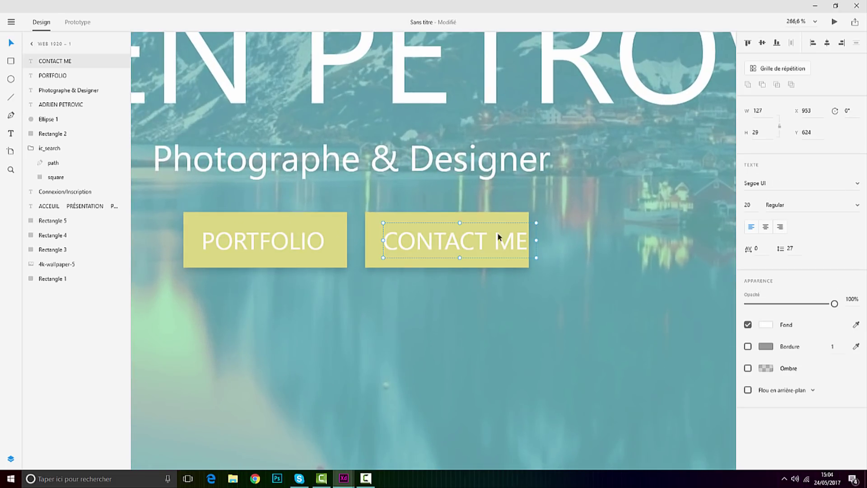
pyautogui.click(478, 220)
pyautogui.moveTo(529, 240); pyautogui.dragTo(550, 236)
pyautogui.click(548, 300)
pyautogui.scroll(-5, 542, 298)
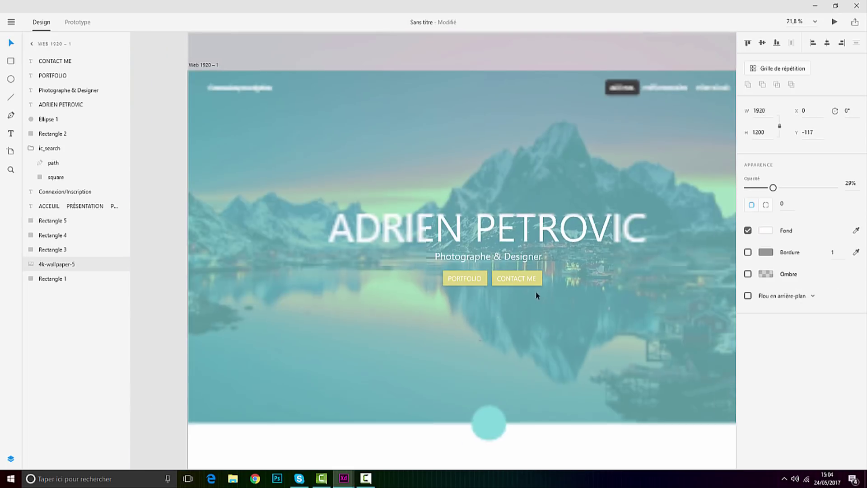
# Step: Remove the fill from the PORTFOLIO button's rectangle
pyautogui.scroll(3, 524, 300)
pyautogui.click(370, 186)
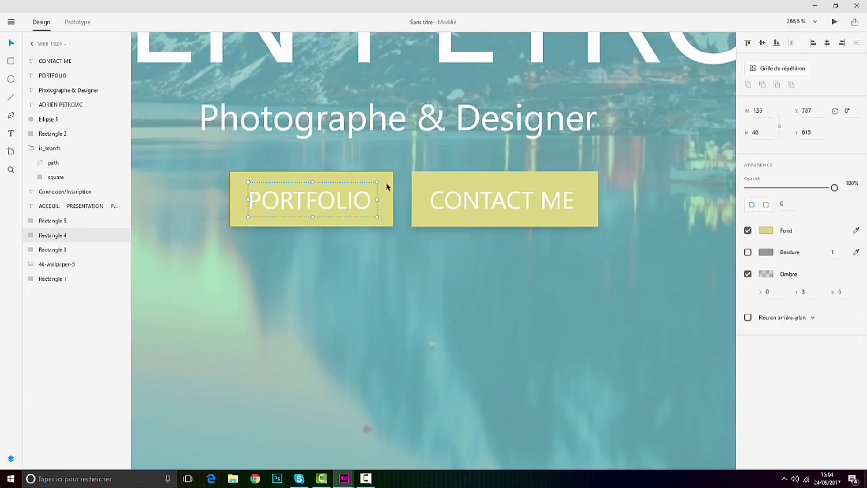
pyautogui.click(387, 186)
pyautogui.scroll(2, 335, 186)
pyautogui.click(748, 231)
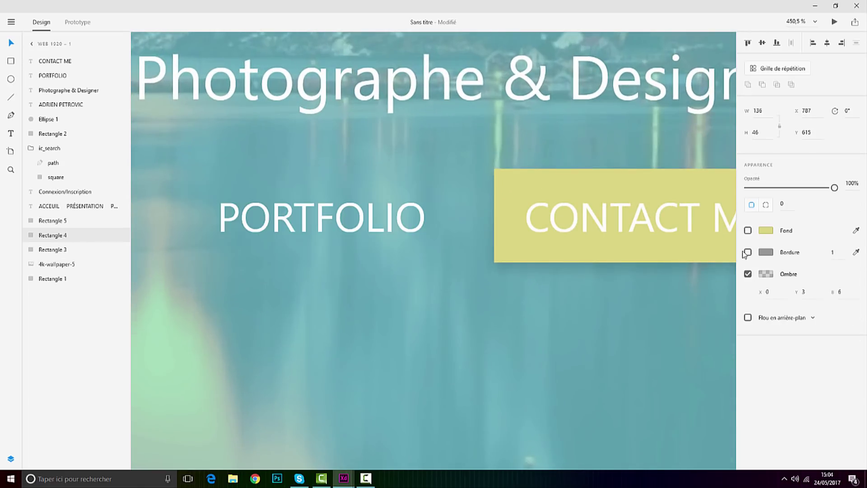
# Step: Give the PORTFOLIO button's rectangle a white #FFFFFF border with a thickness of 2
pyautogui.click(747, 252)
pyautogui.click(767, 252)
pyautogui.click(807, 256)
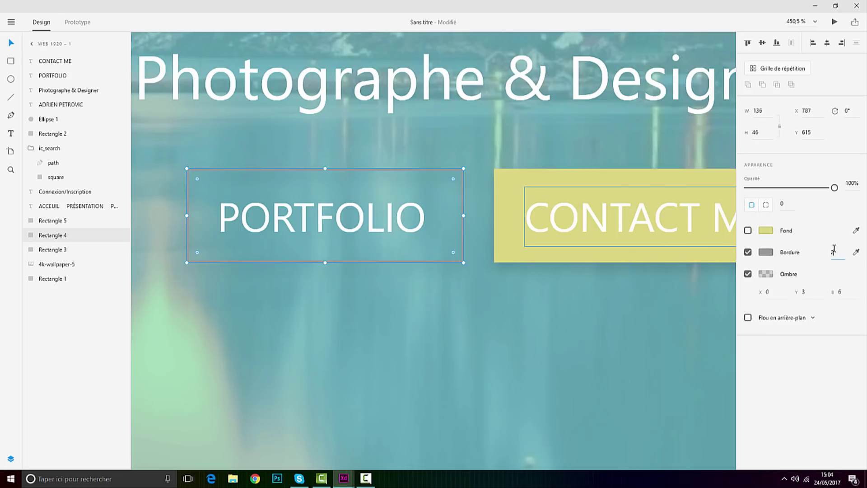
pyautogui.click(766, 252)
pyautogui.moveTo(647, 220); pyautogui.dragTo(573, 172)
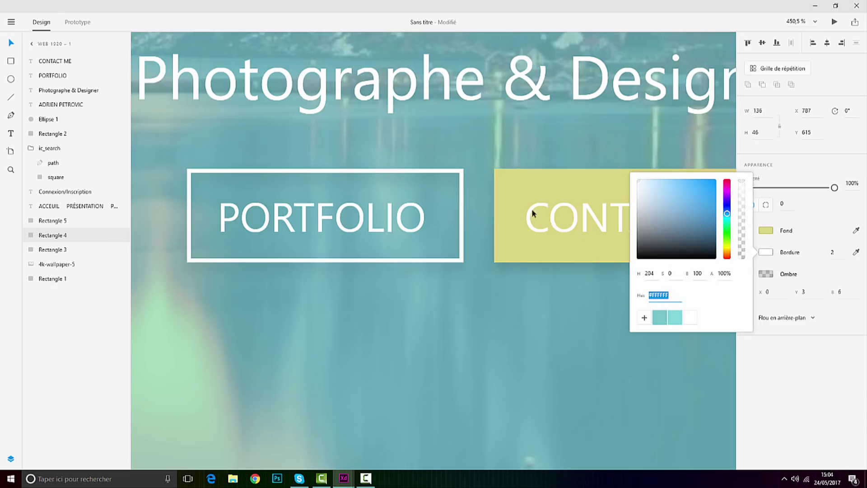
pyautogui.click(420, 319)
pyautogui.hotkey('ctrl', '0')
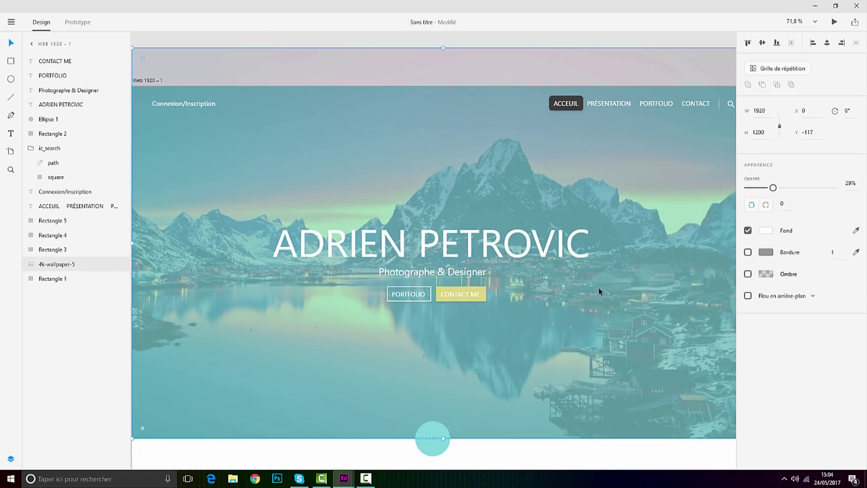
# Step: Replace the CONTACT ME button's text with EN SAVOIR +
pyautogui.scroll(5, 465, 294)
pyautogui.scroll(-3, 449, 306)
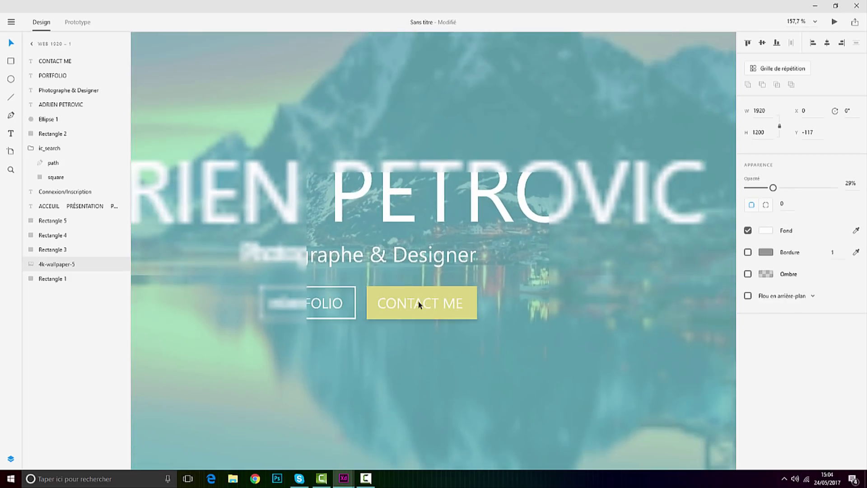
pyautogui.scroll(-3, 418, 302)
pyautogui.doubleClick(419, 301)
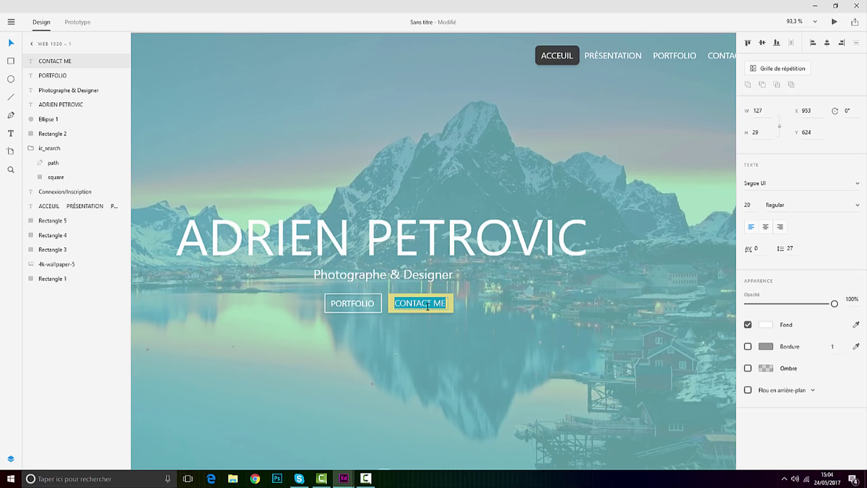
pyautogui.write('eNS AVOIR')
# Step: Narrow the EN SAVOIR + text box to 117 and shift it to X 962 within its button
pyautogui.scroll(5, 475, 307)
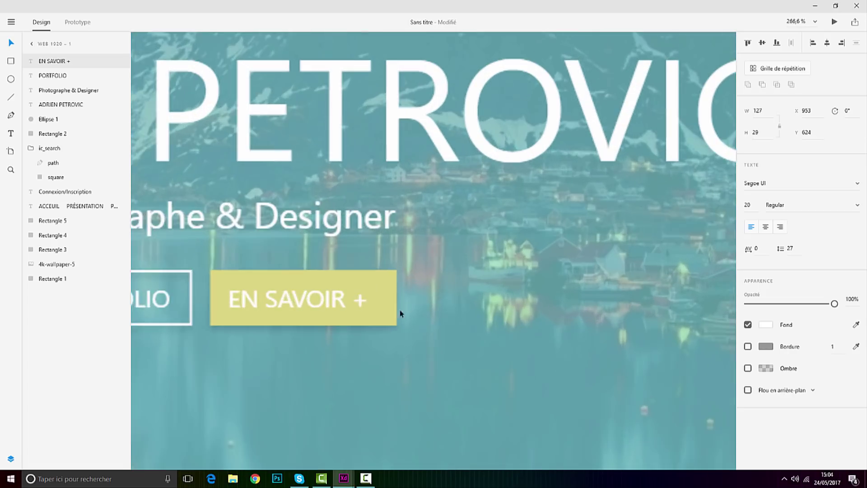
pyautogui.moveTo(430, 295); pyautogui.dragTo(413, 292)
pyautogui.moveTo(321, 297)
pyautogui.mouseDown()
pyautogui.moveTo(335, 298)
pyautogui.moveTo(327, 297)
pyautogui.mouseUp()
# Step: Change the fill of the EN SAVOIR + button's rectangle from yellow to a pinkish red
pyautogui.scroll(-6, 328, 298)
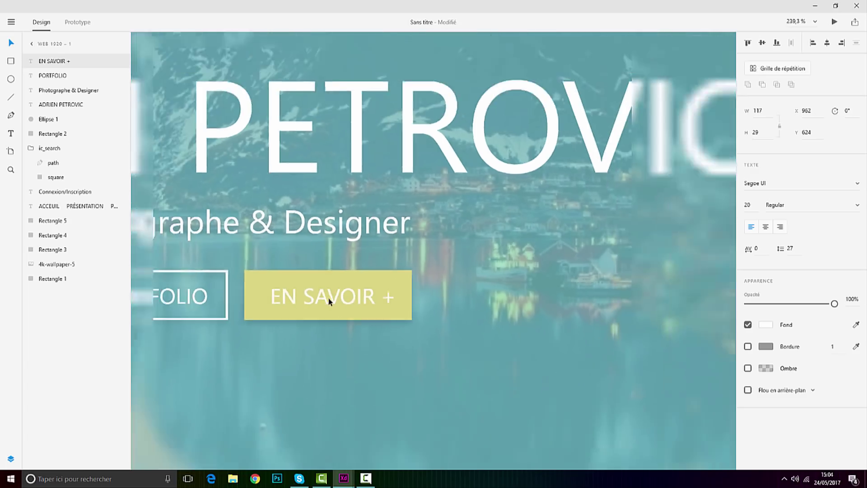
pyautogui.scroll(4, 244, 289)
pyautogui.click(554, 302)
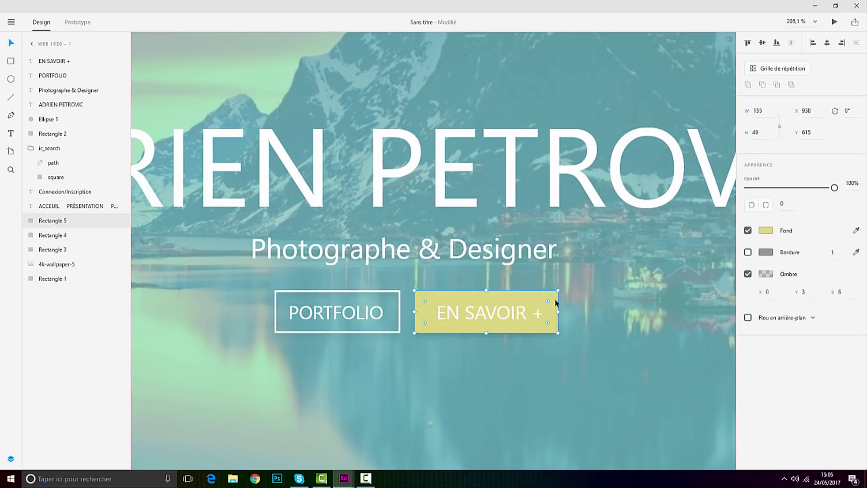
pyautogui.moveTo(724, 233); pyautogui.dragTo(727, 237)
pyautogui.click(548, 258)
pyautogui.scroll(-6, 549, 258)
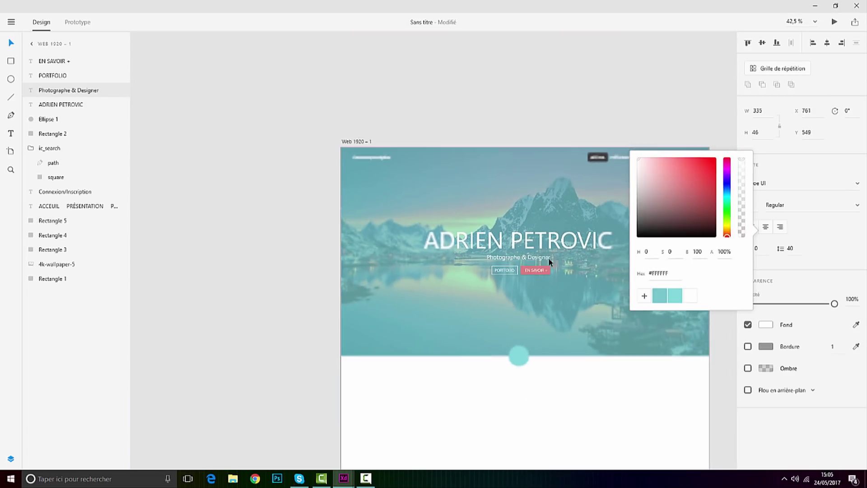
pyautogui.click(334, 242)
# Step: Move the PORTFOLIO and EN SAVOIR + rectangles together with their texts down by 3 to Y 618
pyautogui.scroll(-4, 515, 255)
pyautogui.scroll(7, 519, 257)
pyautogui.scroll(7, 503, 258)
pyautogui.click(581, 279)
pyautogui.keyDown('shift'); pyautogui.click(466, 271); pyautogui.keyUp('shift')
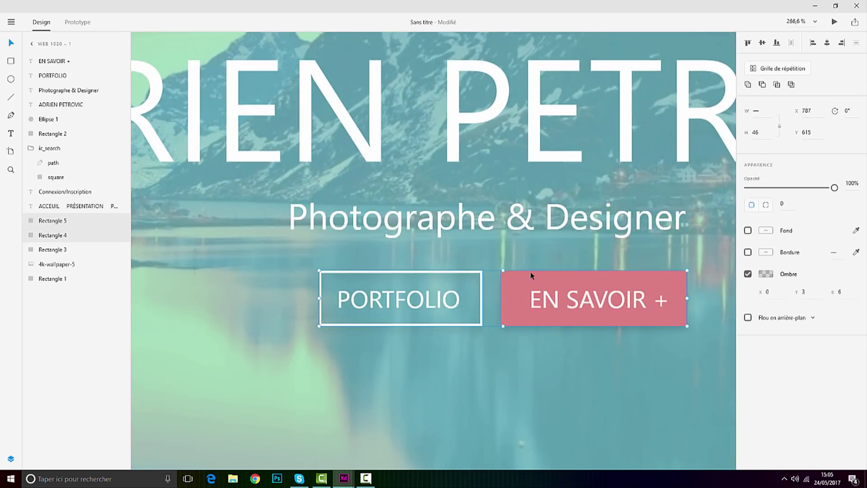
pyautogui.keyDown('shift'); pyautogui.click(546, 300); pyautogui.keyUp('shift')
pyautogui.keyDown('shift'); pyautogui.click(461, 289); pyautogui.keyUp('shift')
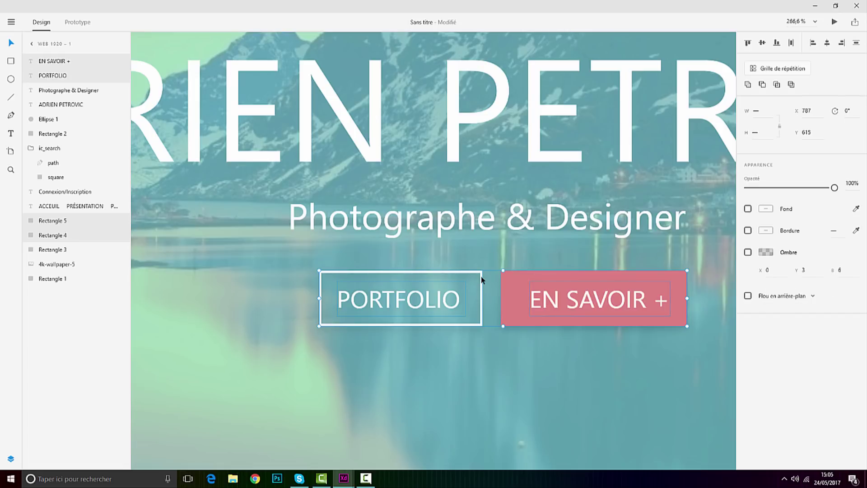
pyautogui.press('Down')
pyautogui.press('Down')
pyautogui.press('Down')
pyautogui.scroll(-7, 482, 281)
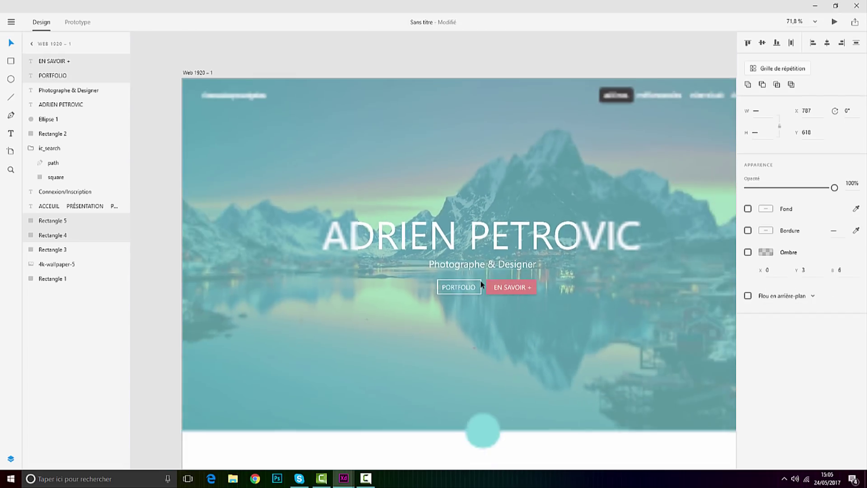
pyautogui.scroll(-4, 546, 278)
pyautogui.scroll(1, 622, 264)
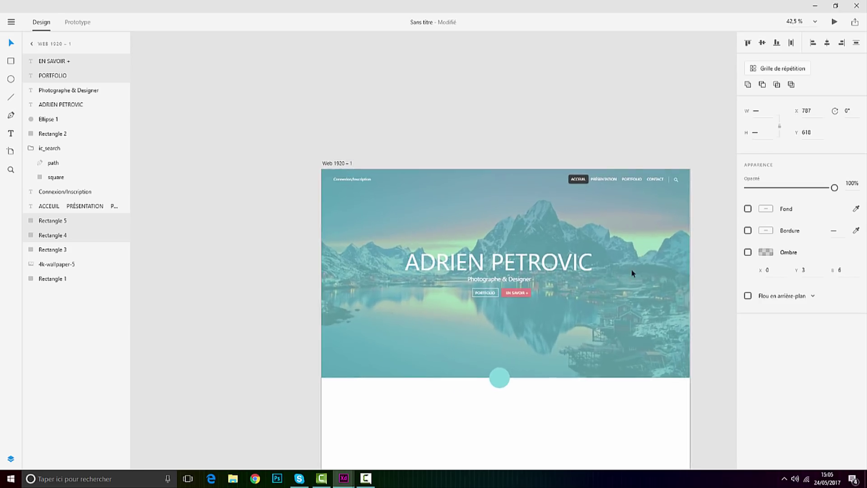
# Step: Fill the rectangle behind the ACCEUIL menu item with the pinkish red sampled from the EN SAVOIR + button
pyautogui.click(269, 355)
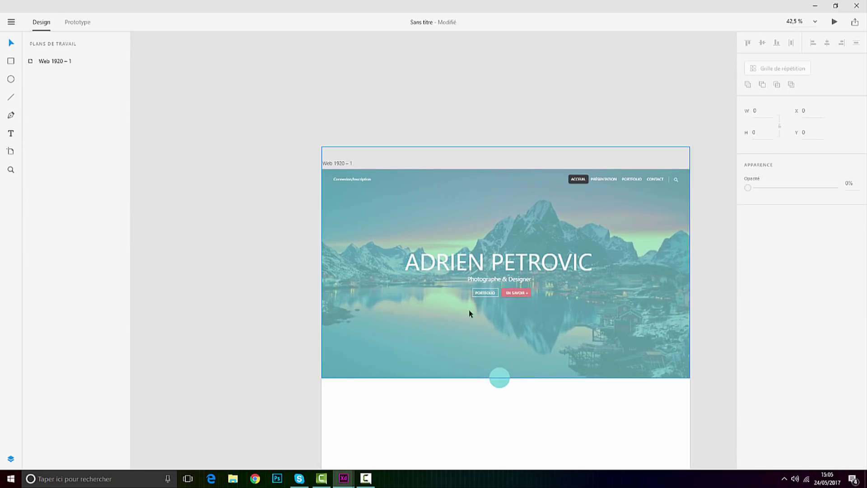
pyautogui.scroll(-2, 461, 304)
pyautogui.scroll(1, 542, 372)
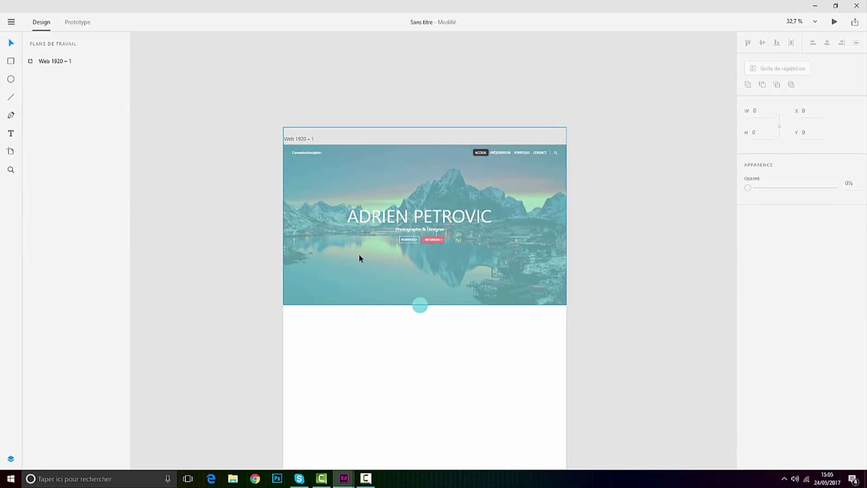
pyautogui.scroll(4, 396, 208)
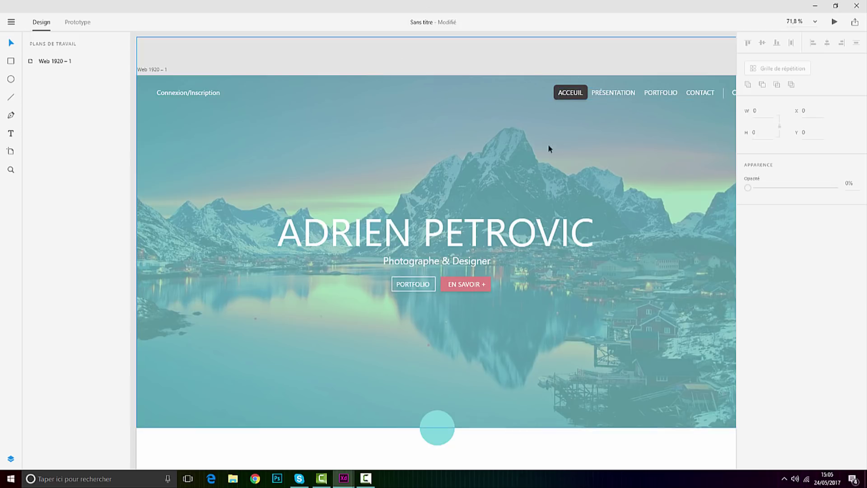
pyautogui.scroll(4, 571, 99)
pyautogui.click(571, 98)
pyautogui.scroll(-2, 513, 184)
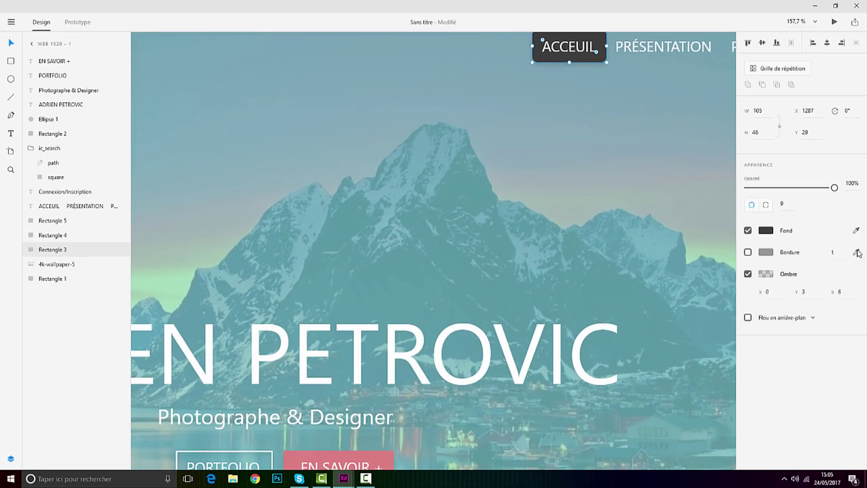
pyautogui.click(856, 230)
pyautogui.click(388, 456)
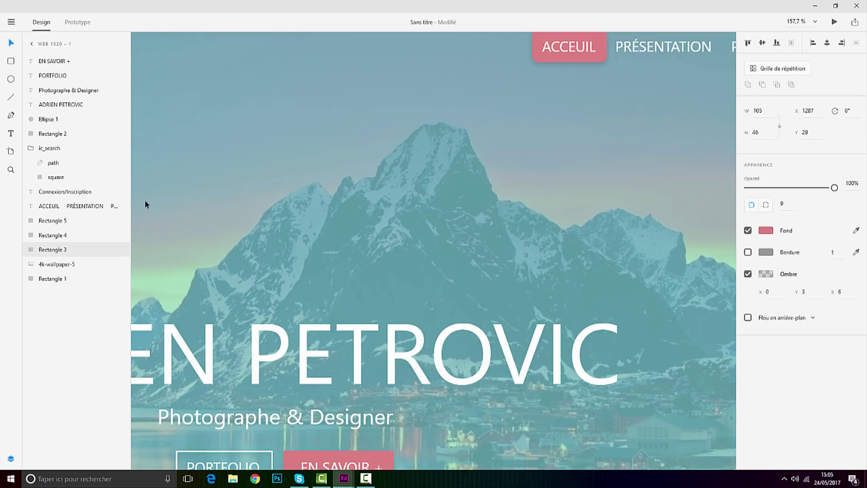
pyautogui.scroll(-5, 271, 121)
pyautogui.click(534, 155)
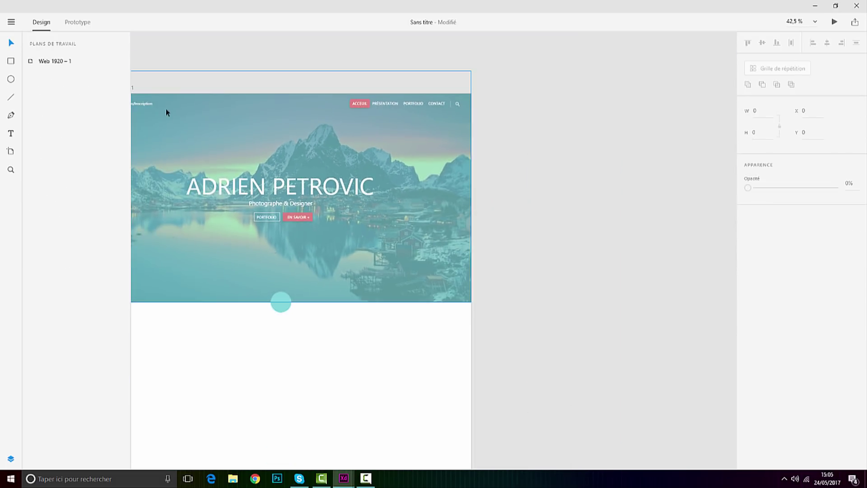
# Step: Look over the header's overall composition and the blank page area below it
pyautogui.scroll(-1, 149, 101)
pyautogui.scroll(-3, 149, 101)
pyautogui.scroll(7, 132, 87)
pyautogui.scroll(-4, 372, 206)
pyautogui.scroll(-3, 367, 206)
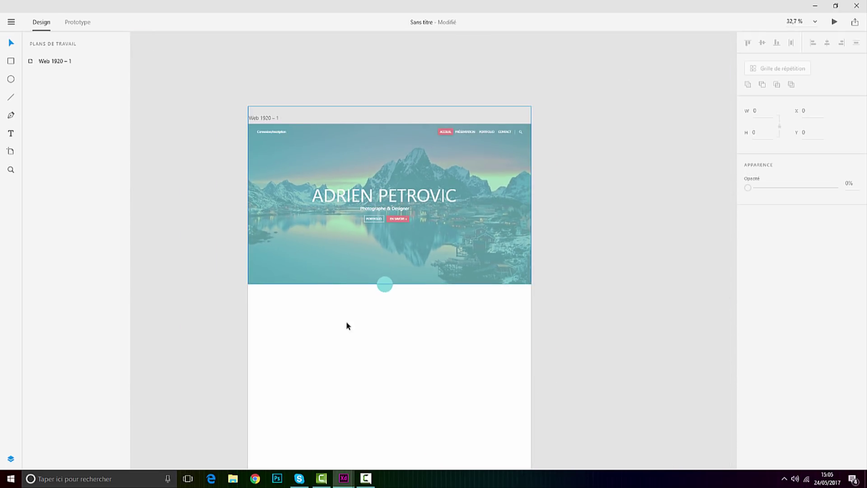
pyautogui.click(366, 478)
pyautogui.click(365, 478)
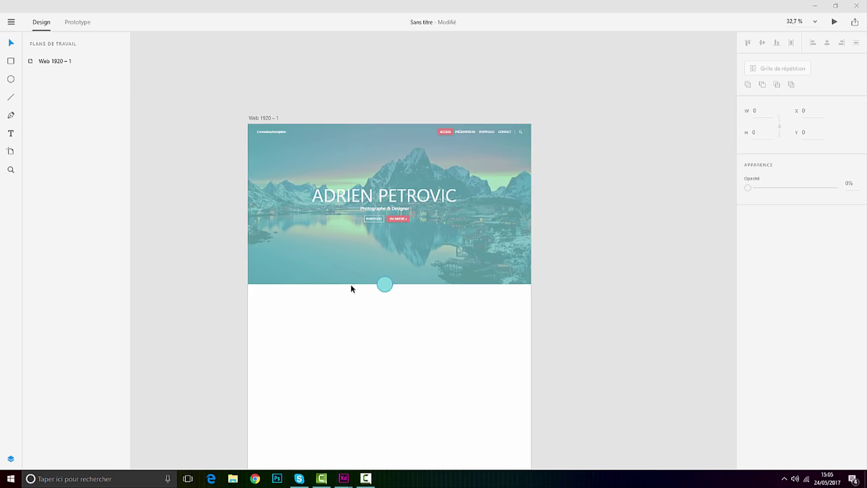
pyautogui.scroll(3, 389, 221)
pyautogui.scroll(-4, 409, 210)
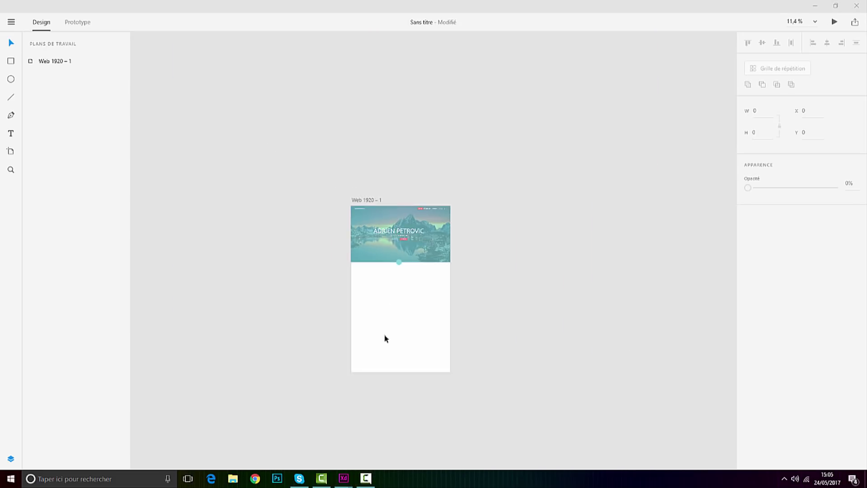
pyautogui.scroll(3, 387, 316)
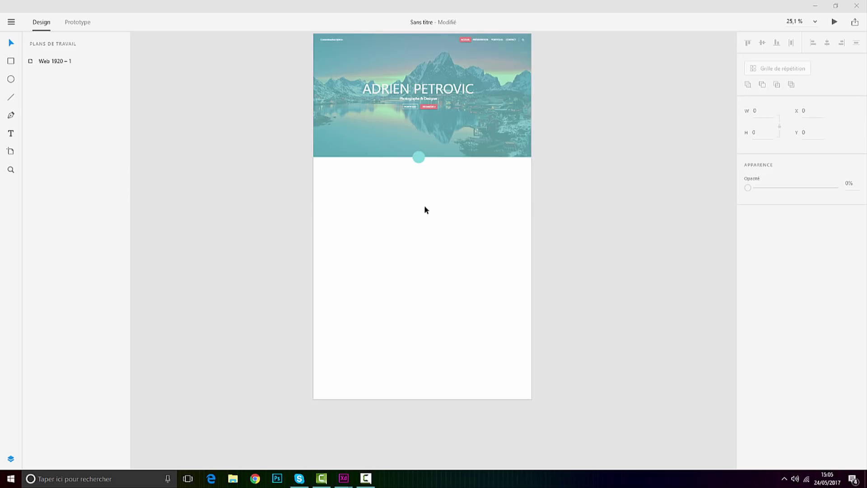
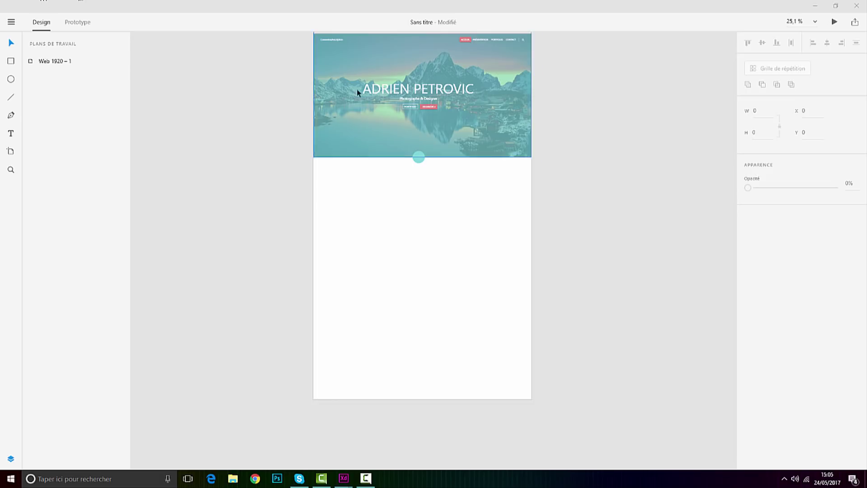
# Step: Draw a full-width rectangle about 1920 × 539 px directly below the header image and remove its border
pyautogui.scroll(3, 341, 80)
pyautogui.click(10, 62)
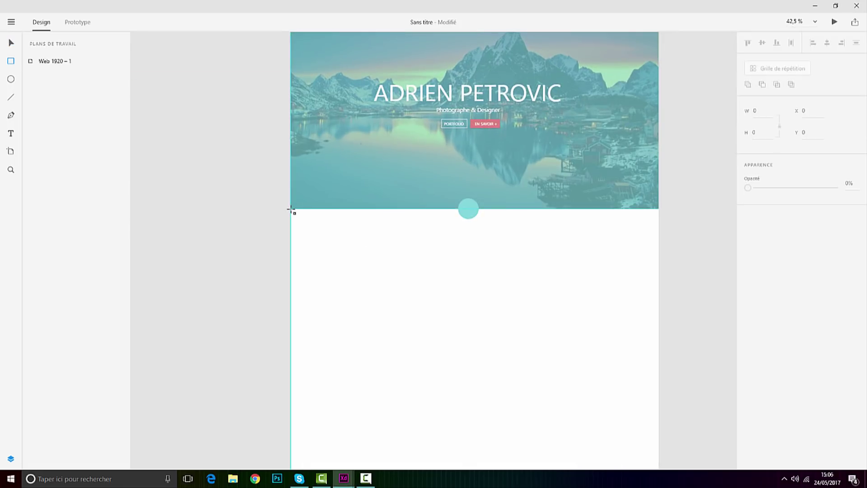
pyautogui.moveTo(290, 209); pyautogui.dragTo(659, 312)
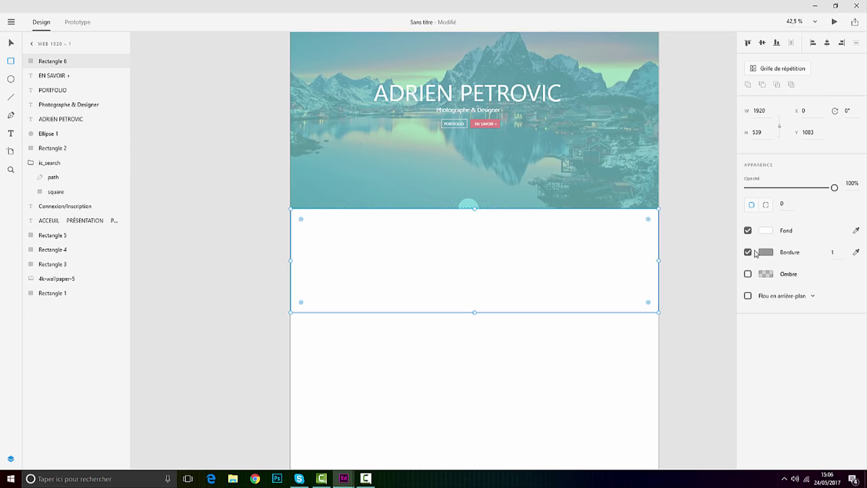
pyautogui.click(748, 253)
# Step: Fill the new rectangle with the pink sampled from the EN SAVOIR + button
pyautogui.click(766, 231)
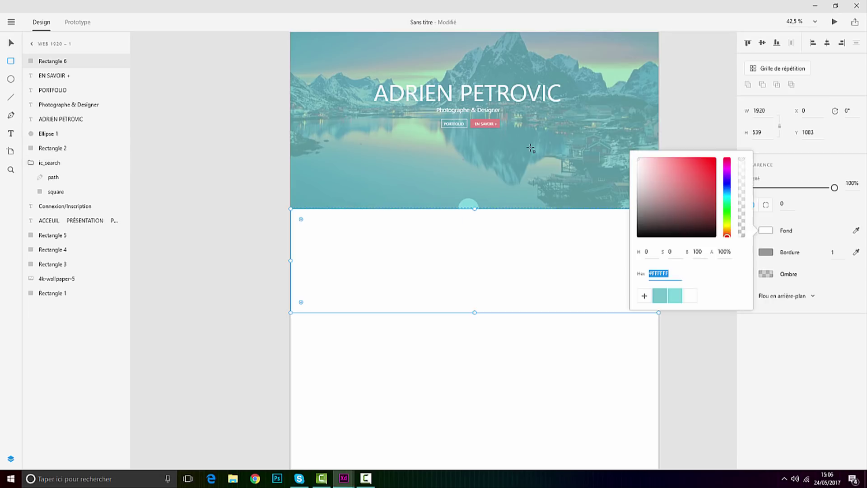
pyautogui.click(857, 232)
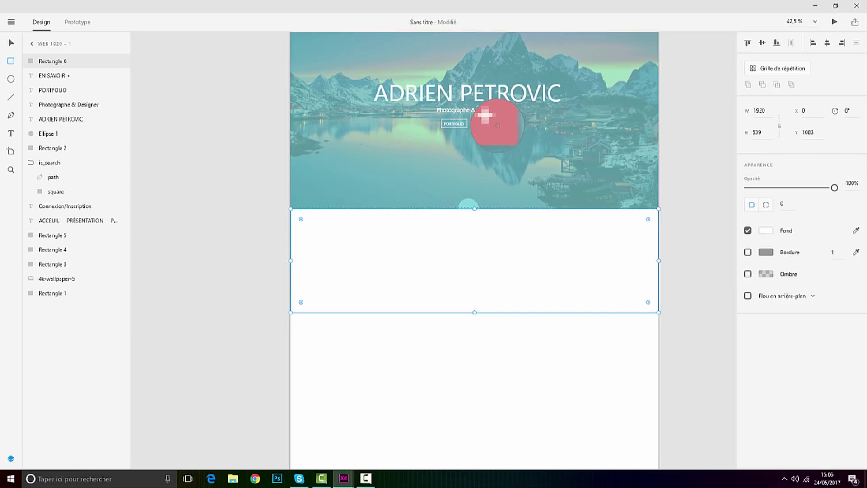
pyautogui.click(498, 125)
# Step: Send the new rectangle backward five levels so that it sits behind the turquoise circle
pyautogui.click(11, 40)
pyautogui.scroll(5, 482, 245)
pyautogui.rightClick(496, 270)
pyautogui.moveTo(525, 231)
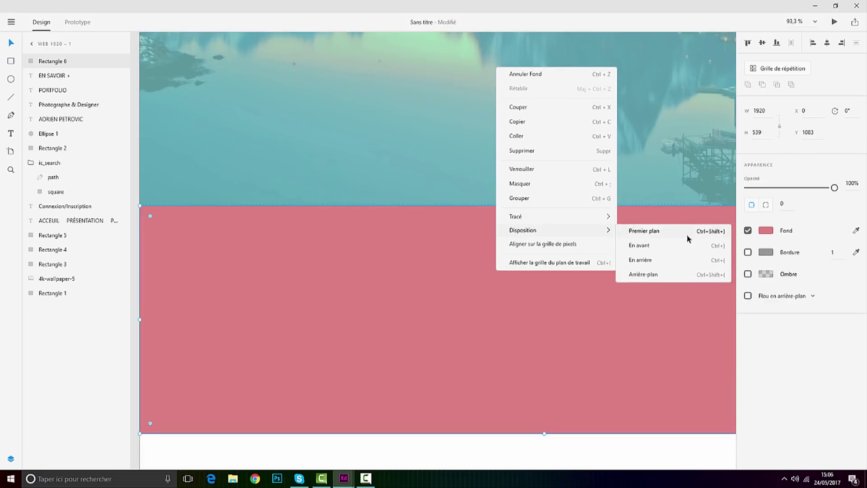
pyautogui.click(660, 260)
pyautogui.rightClick(573, 254)
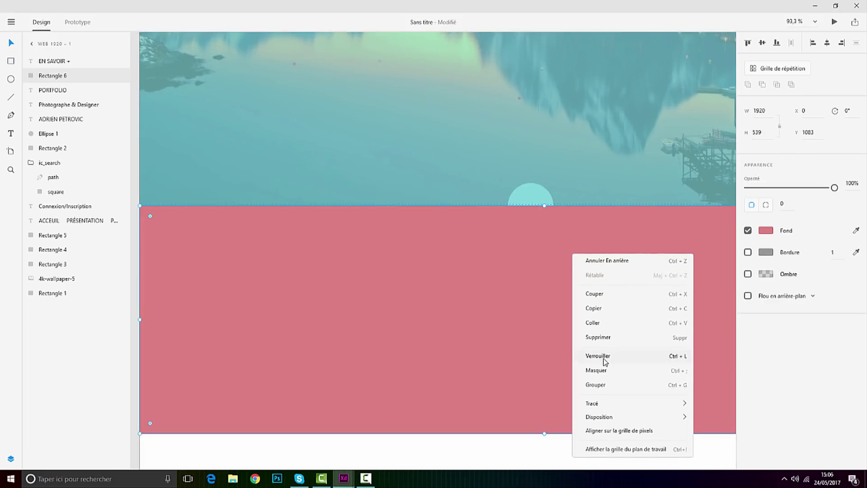
pyautogui.moveTo(601, 416)
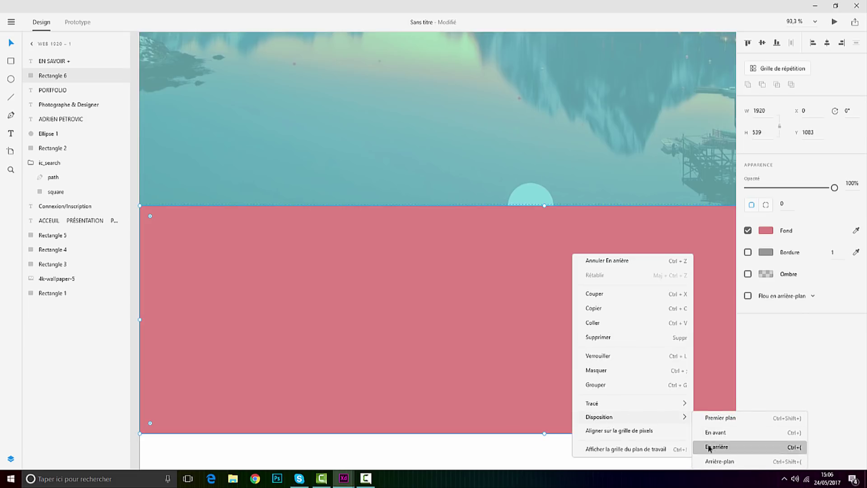
pyautogui.click(711, 445)
pyautogui.rightClick(525, 299)
pyautogui.moveTo(552, 257)
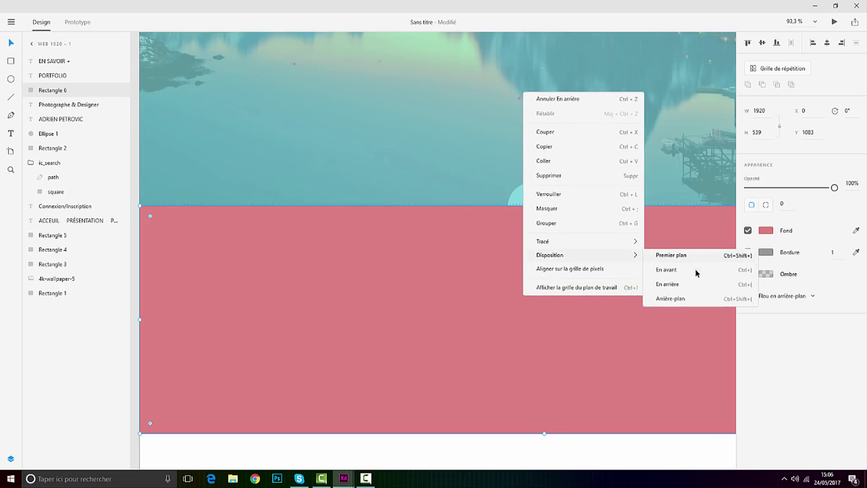
pyautogui.click(677, 284)
pyautogui.rightClick(502, 221)
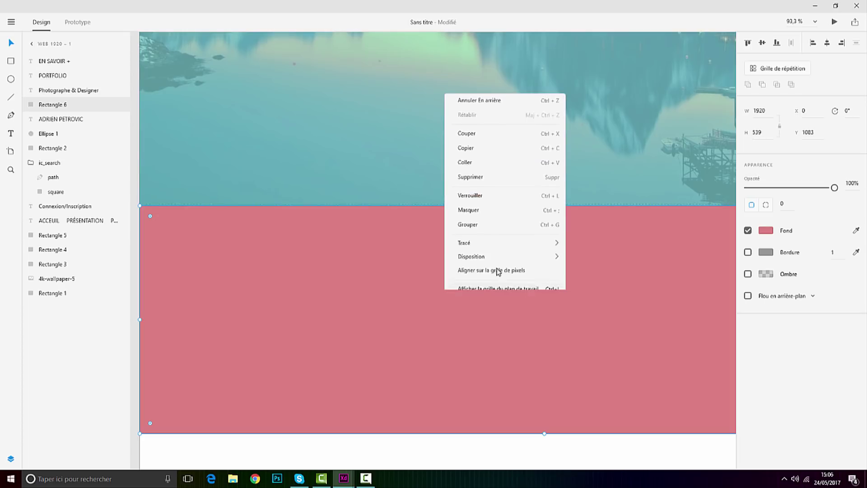
pyautogui.moveTo(577, 252)
pyautogui.click(616, 280)
pyautogui.rightClick(579, 69)
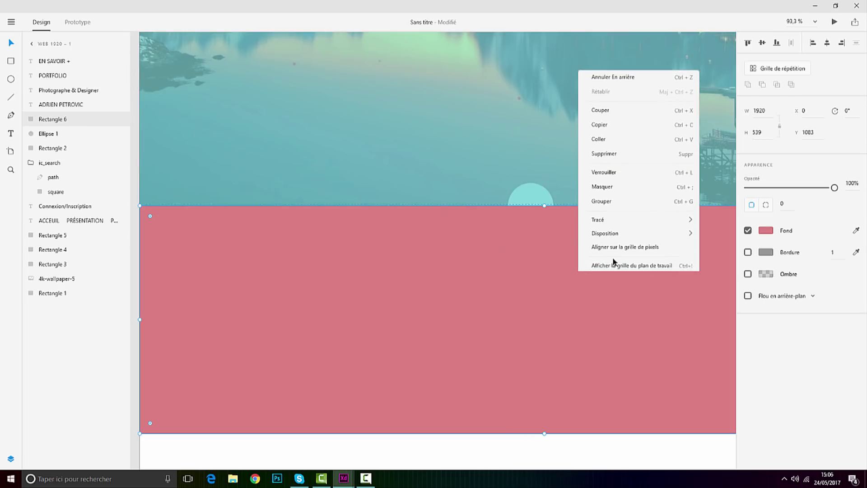
pyautogui.moveTo(619, 228)
pyautogui.click(723, 262)
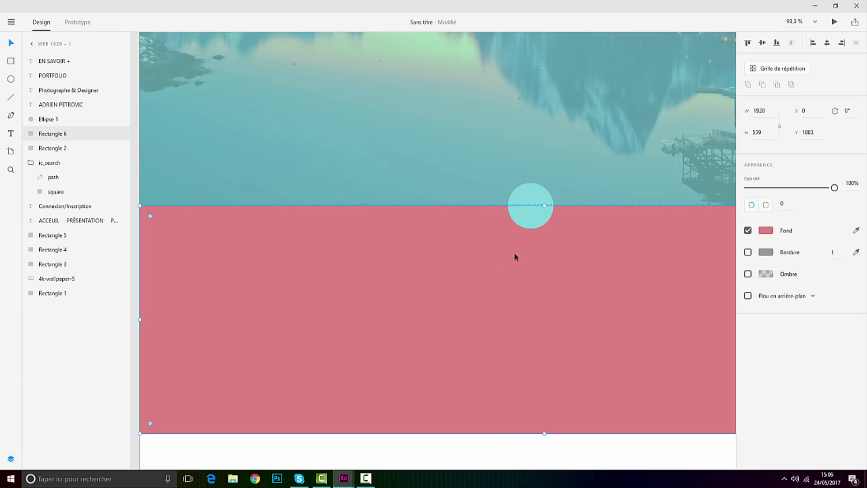
# Step: Replace the rectangle's pink fill with the white sampled from the empty artboard area below it
pyautogui.scroll(-6, 485, 260)
pyautogui.click(619, 231)
pyautogui.scroll(4, 544, 189)
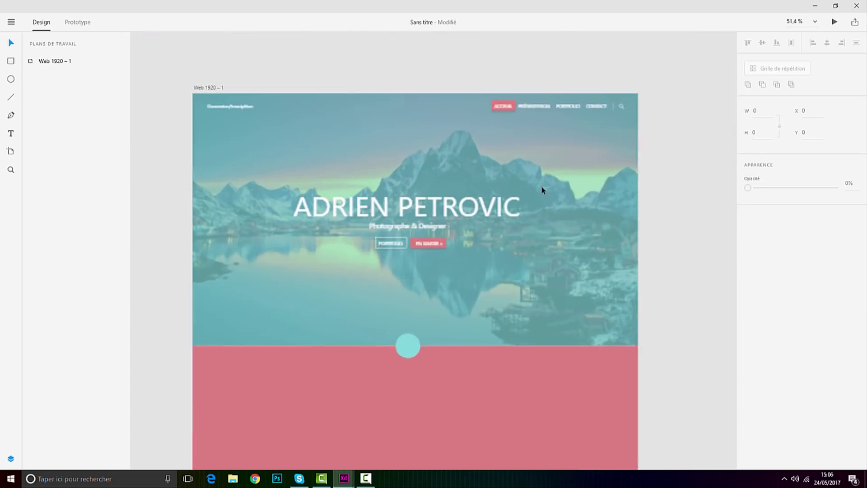
pyautogui.scroll(-3, 465, 306)
pyautogui.click(468, 322)
pyautogui.scroll(-1, 468, 321)
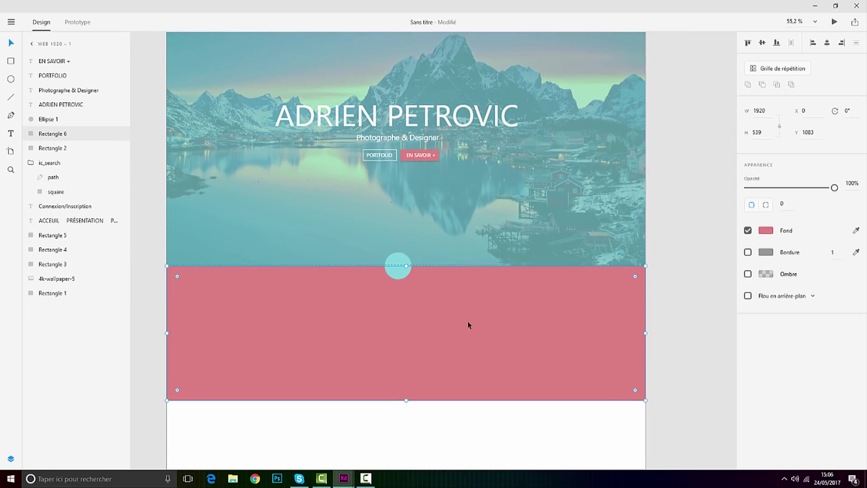
pyautogui.scroll(-3, 425, 299)
pyautogui.moveTo(466, 312); pyautogui.dragTo(467, 312)
pyautogui.click(766, 252)
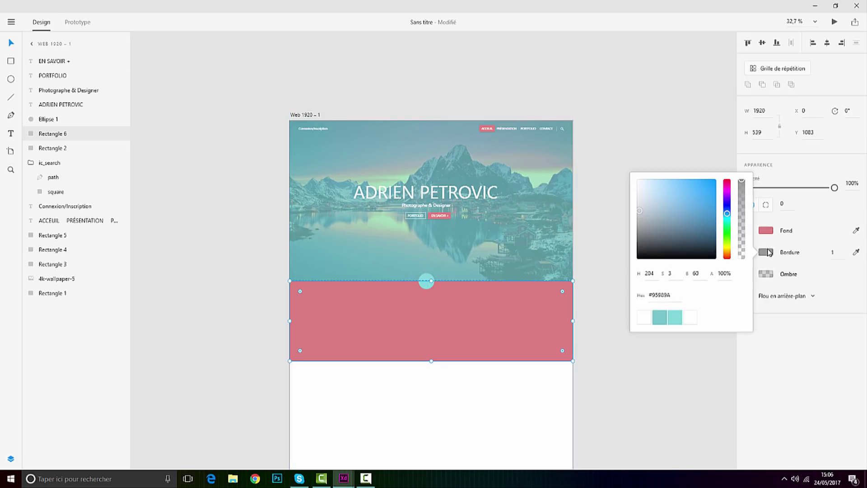
pyautogui.click(856, 231)
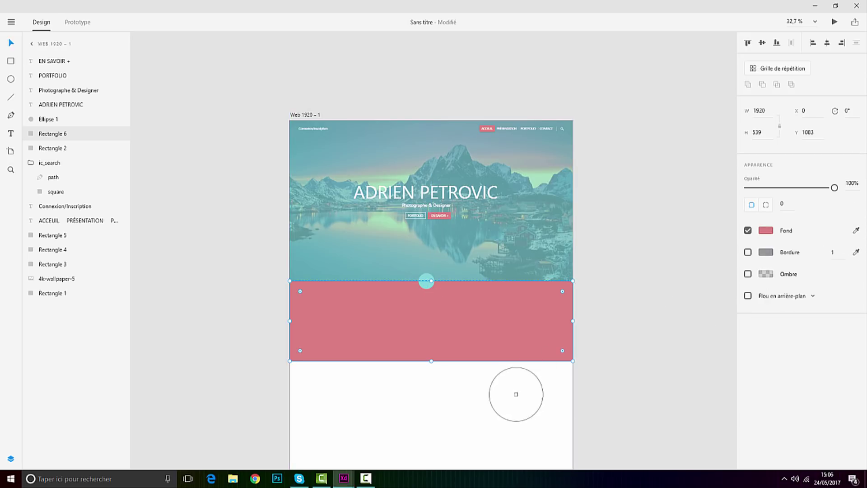
pyautogui.click(518, 393)
# Step: Set the rectangle's fill to a light grey of about #F3F3F3 and save the colour as a swatch
pyautogui.click(764, 232)
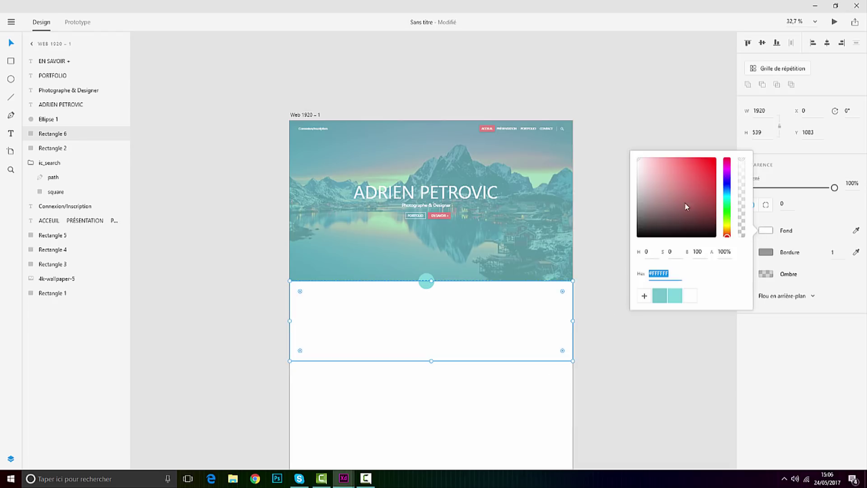
pyautogui.click(639, 163)
pyautogui.moveTo(637, 162); pyautogui.dragTo(637, 162)
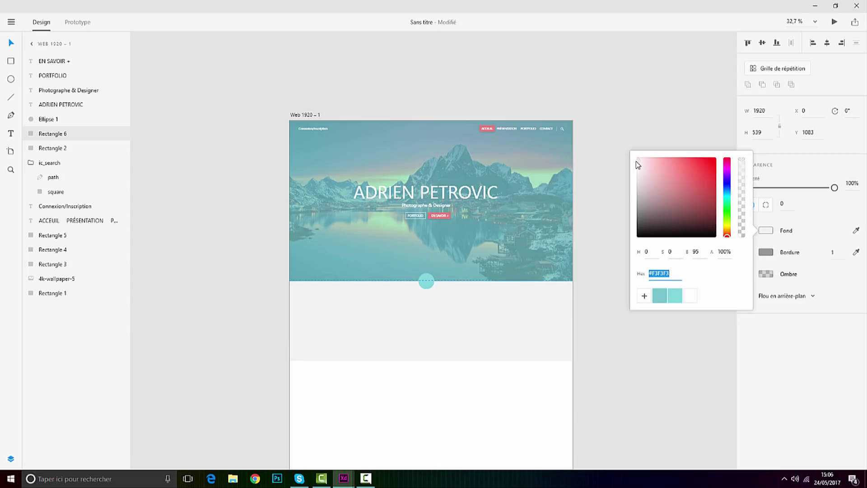
pyautogui.moveTo(638, 165); pyautogui.dragTo(639, 166)
pyautogui.click(641, 298)
pyautogui.click(621, 364)
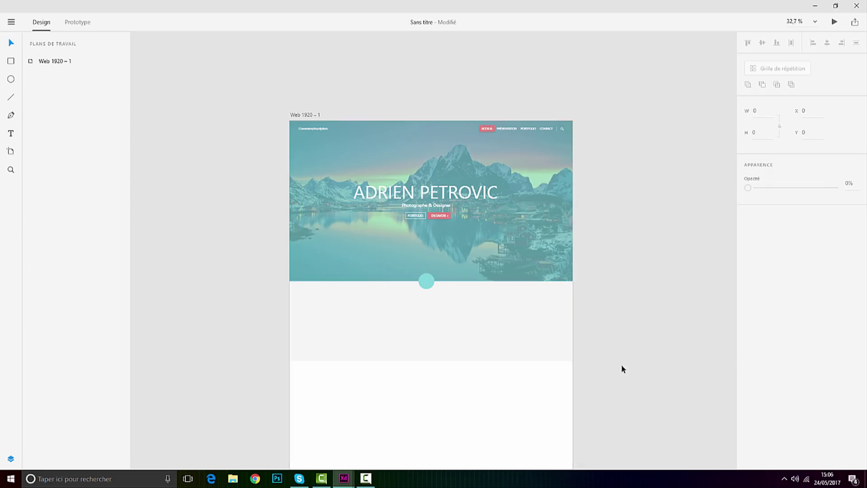
# Step: Switch to the open microsoft-windows UI kit document and look over its artboards
pyautogui.scroll(5, 383, 295)
pyautogui.click(12, 22)
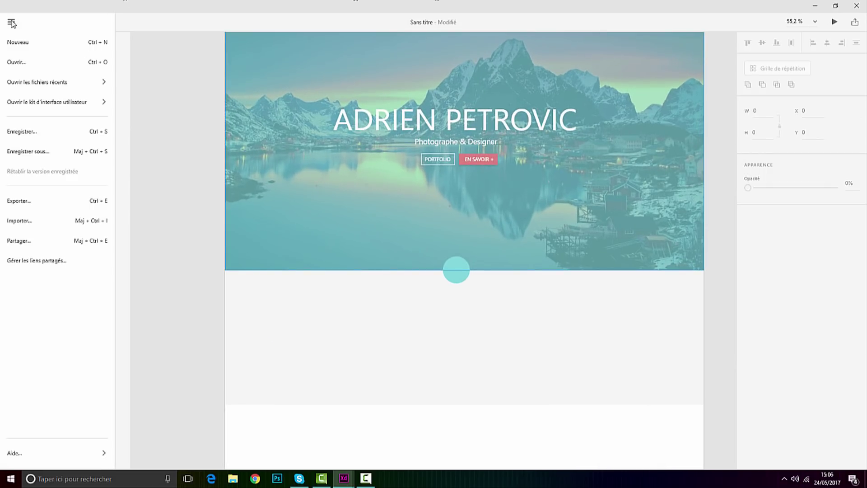
pyautogui.moveTo(346, 479)
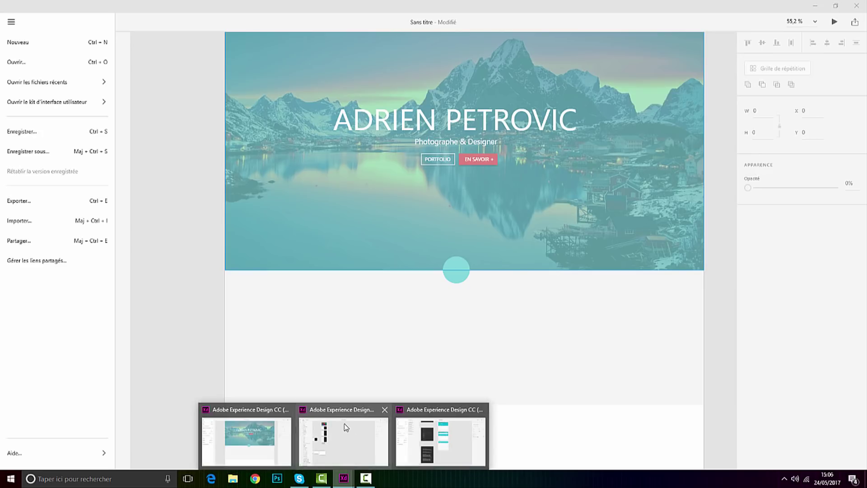
pyautogui.click(320, 434)
pyautogui.scroll(-3, 212, 156)
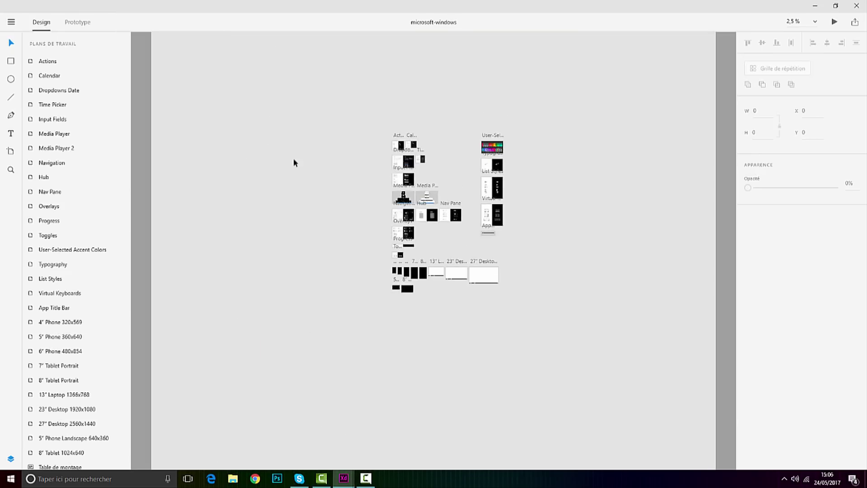
pyautogui.scroll(4, 356, 170)
# Step: Switch to the google-material UI kit document and examine its artboards for a usable icon
pyautogui.moveTo(352, 479)
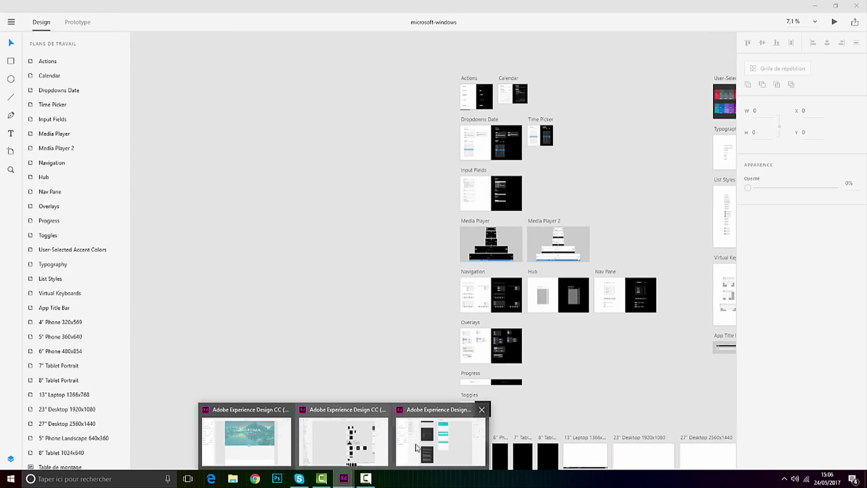
pyautogui.click(418, 442)
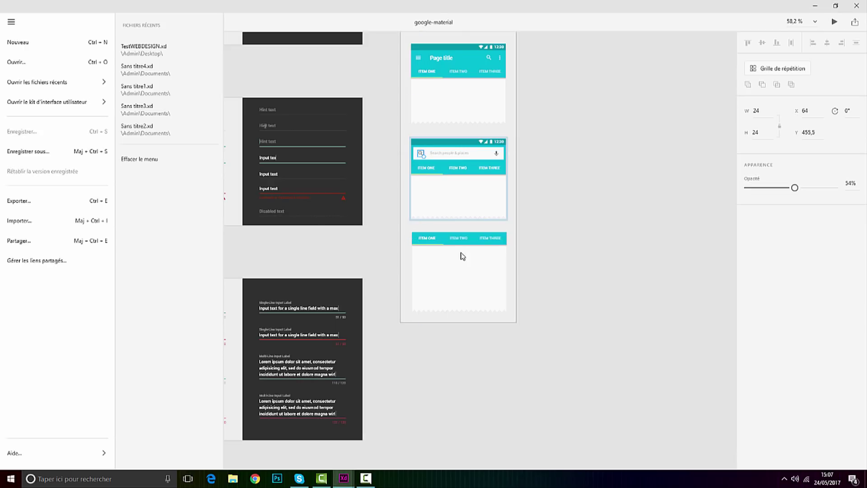
pyautogui.click(624, 247)
pyautogui.scroll(-5, 400, 225)
pyautogui.scroll(-2, 251, 198)
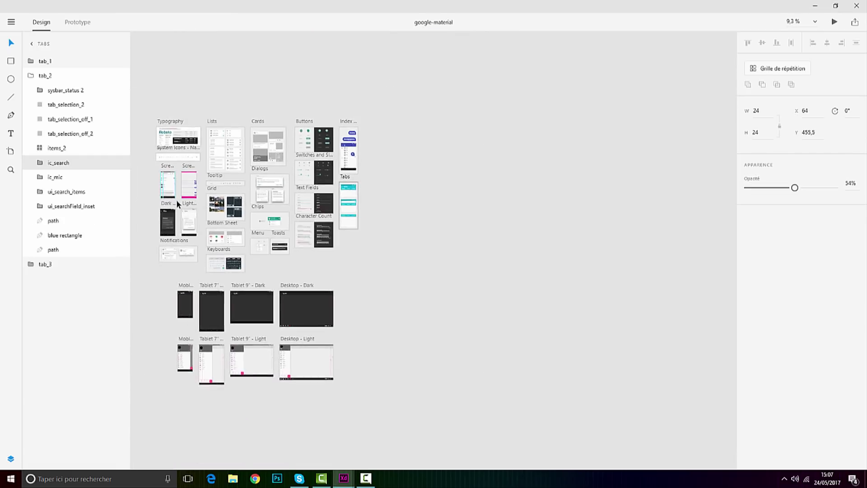
pyautogui.scroll(3, 173, 199)
pyautogui.scroll(2, 247, 273)
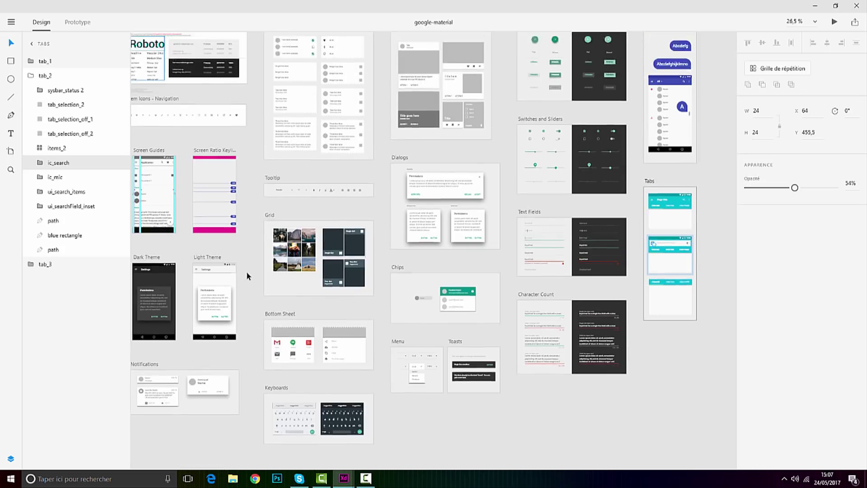
pyautogui.scroll(-3, 247, 271)
pyautogui.scroll(2, 186, 206)
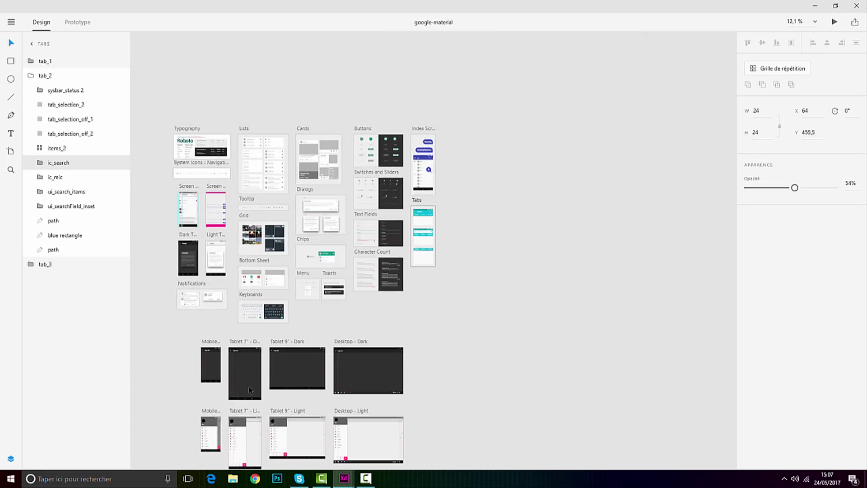
pyautogui.scroll(4, 184, 199)
pyautogui.scroll(-4, 405, 266)
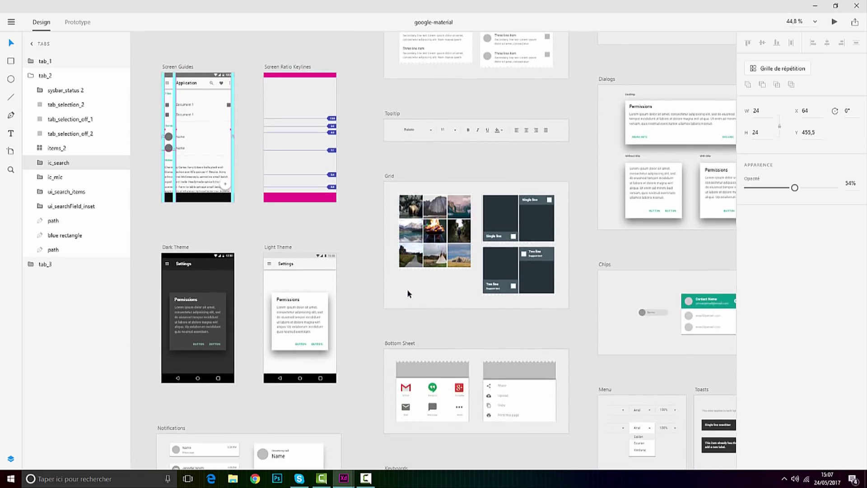
pyautogui.scroll(-2, 408, 293)
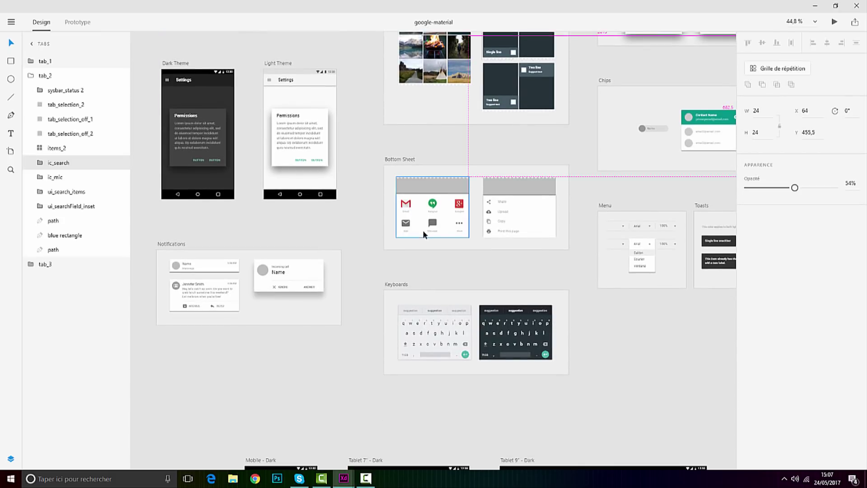
pyautogui.scroll(3, 425, 228)
# Step: Select and copy the Message icon inside the ui_bottomToolbar_light group on the Bottom Sheet artboard
pyautogui.click(437, 202)
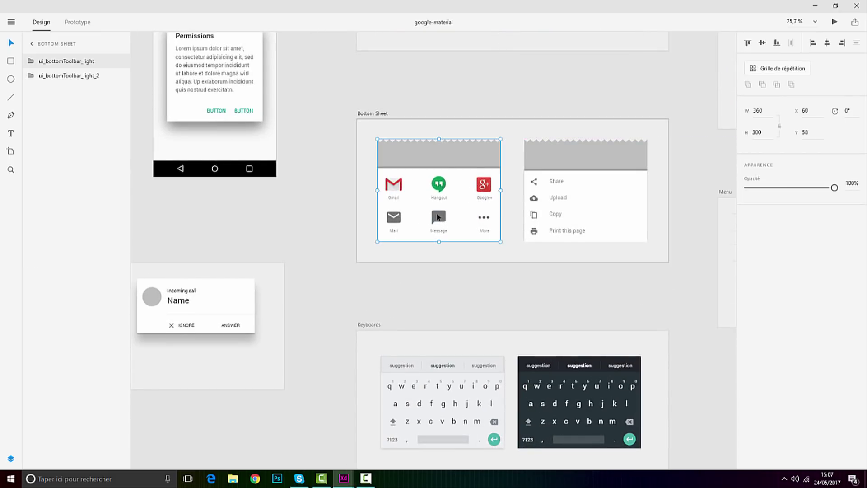
pyautogui.doubleClick(438, 202)
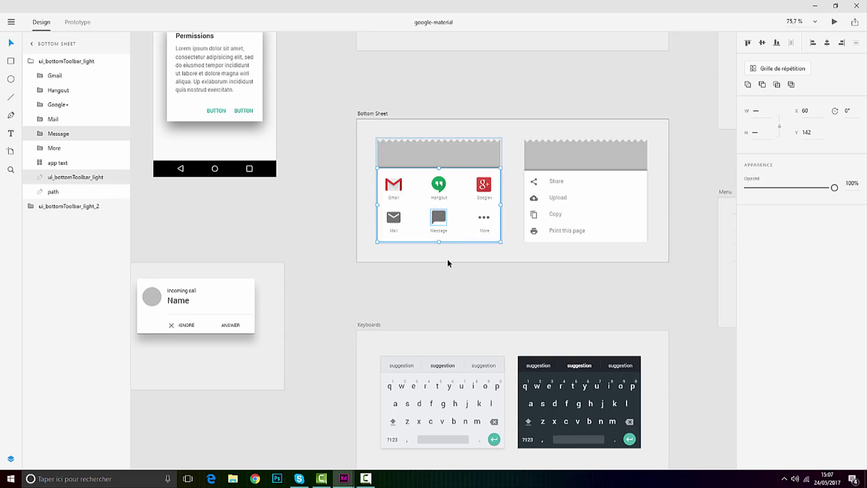
pyautogui.click(441, 217)
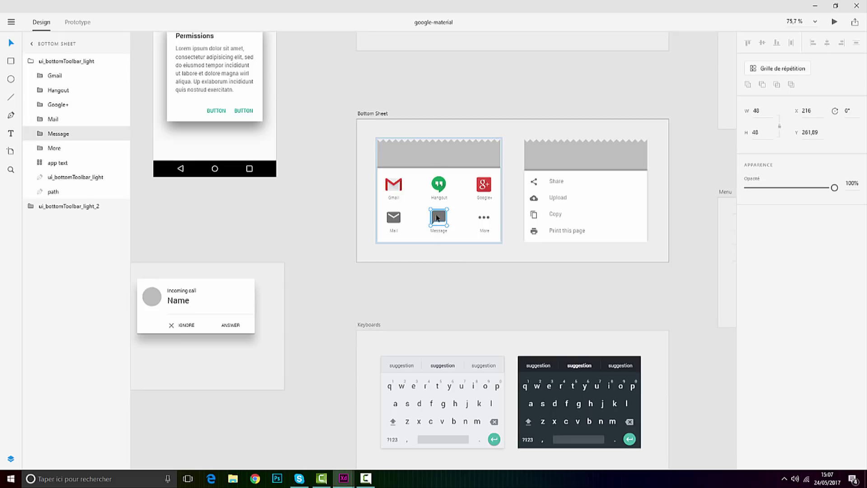
# Step: Paste the Message icon into the untitled web design and place it in the light grey section at about X 301, Y 1291
pyautogui.moveTo(343, 477)
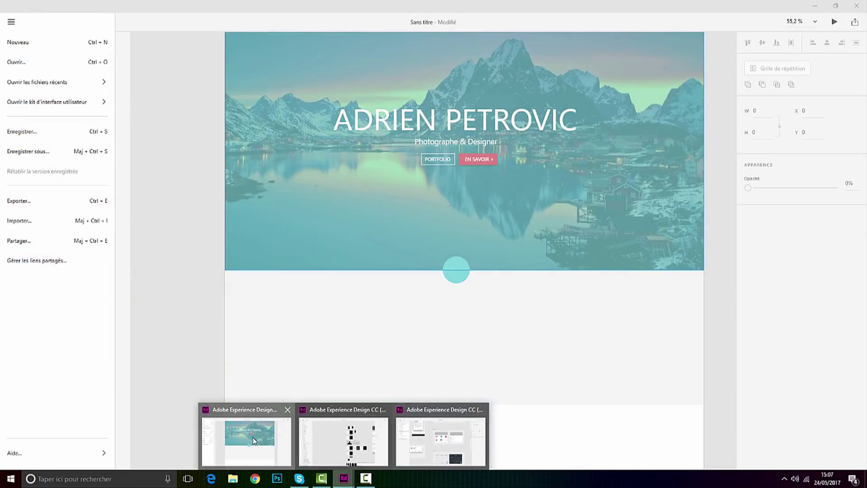
pyautogui.click(270, 439)
pyautogui.hotkey('ctrl', 'v')
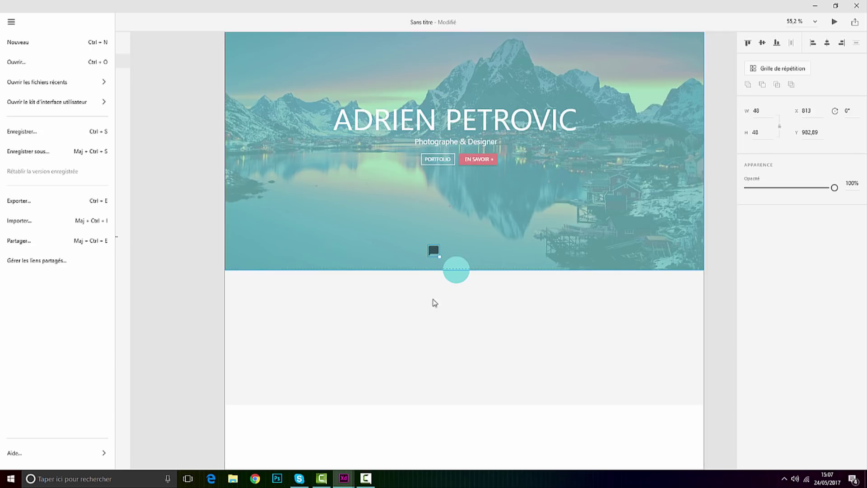
pyautogui.click(435, 252)
pyautogui.moveTo(436, 251); pyautogui.dragTo(319, 326)
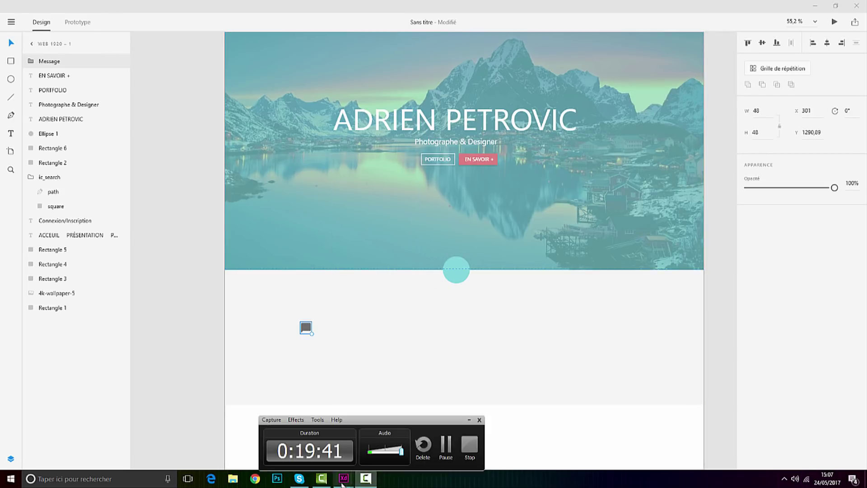
# Step: Switch back to the google-material UI kit document and look over its full set of artboards
pyautogui.moveTo(344, 478)
pyautogui.click(429, 408)
pyautogui.scroll(-5, 489, 283)
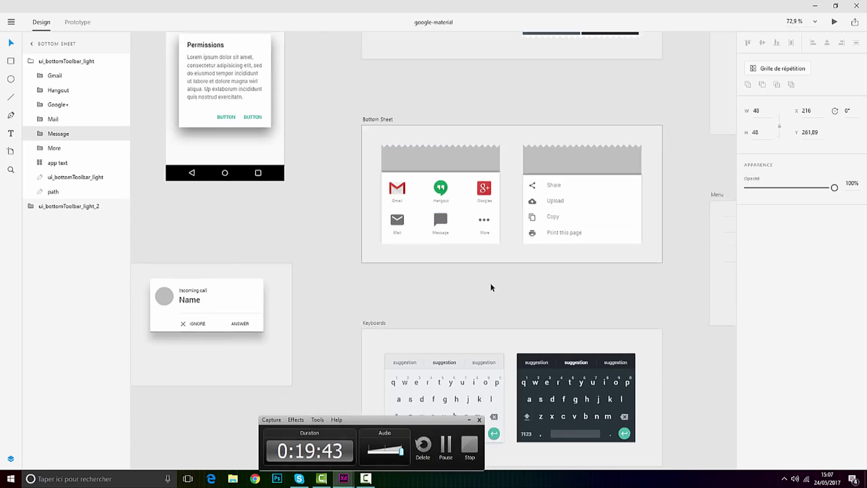
pyautogui.scroll(-2, 560, 293)
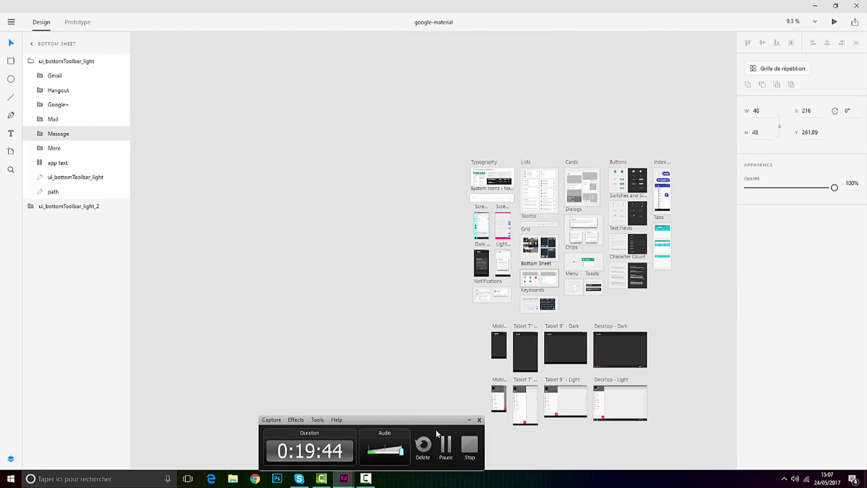
pyautogui.click(468, 420)
pyautogui.scroll(4, 587, 180)
pyautogui.scroll(2, 255, 180)
pyautogui.hotkey('alt', 'space')
pyautogui.click(478, 346)
pyautogui.press('space')
pyautogui.press('space')
# Step: Examine the google-material Dialogs, Chips, Text Fields, Cards, Buttons and Typography artboards for usable components
pyautogui.moveTo(464, 403); pyautogui.dragTo(435, 99)
pyautogui.moveTo(456, 370); pyautogui.dragTo(391, 137)
pyautogui.moveTo(457, 338); pyautogui.dragTo(449, 267)
pyautogui.moveTo(727, 367); pyautogui.dragTo(571, 251)
pyautogui.moveTo(627, 237); pyautogui.dragTo(369, 328)
pyautogui.moveTo(492, 93); pyautogui.dragTo(428, 246)
pyautogui.moveTo(420, 149); pyautogui.dragTo(413, 320)
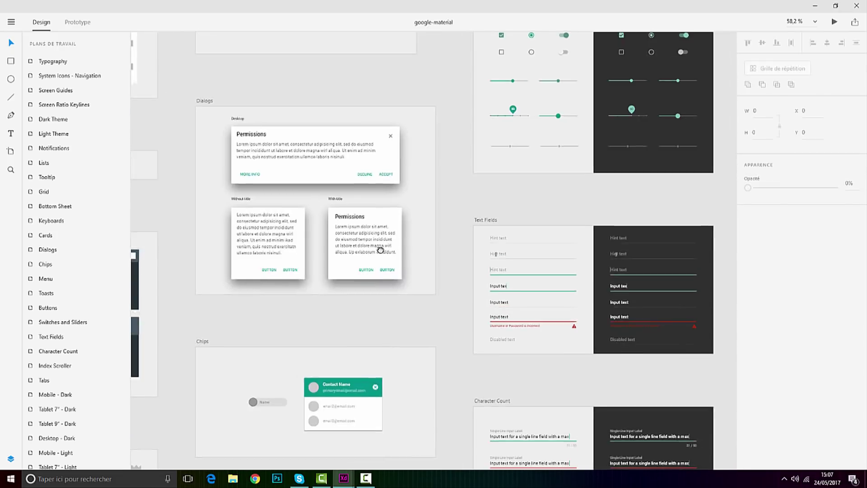
pyautogui.moveTo(362, 207); pyautogui.dragTo(411, 344)
pyautogui.moveTo(561, 279); pyautogui.dragTo(460, 378)
pyautogui.moveTo(521, 260); pyautogui.dragTo(282, 380)
pyautogui.moveTo(299, 328); pyautogui.dragTo(671, 320)
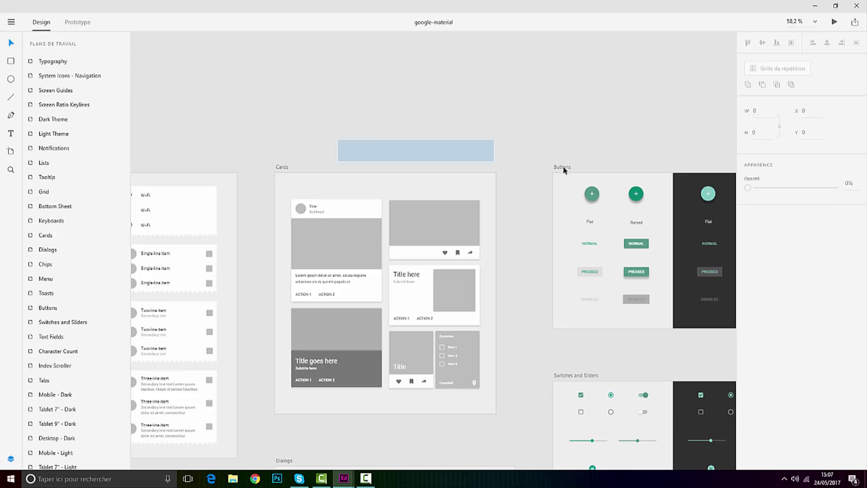
pyautogui.scroll(-10, 238, 128)
pyautogui.scroll(8, 232, 140)
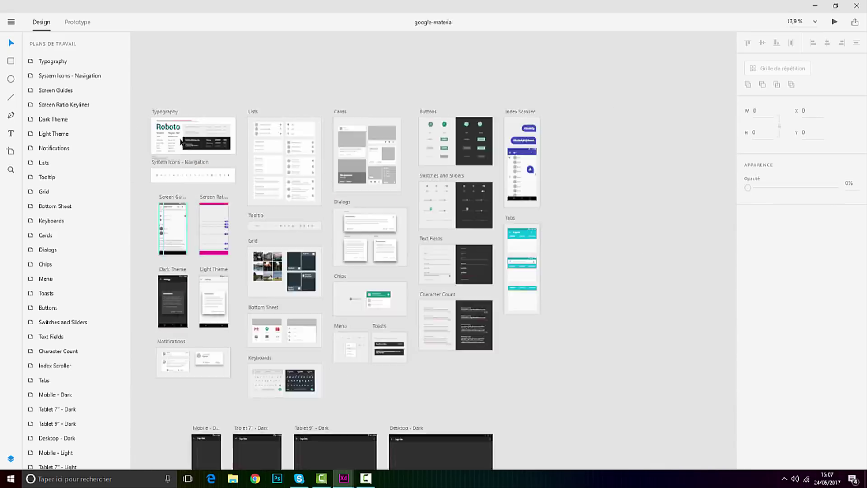
pyautogui.moveTo(328, 61); pyautogui.dragTo(236, 21)
pyautogui.scroll(-5, 317, 302)
pyautogui.scroll(4, 313, 304)
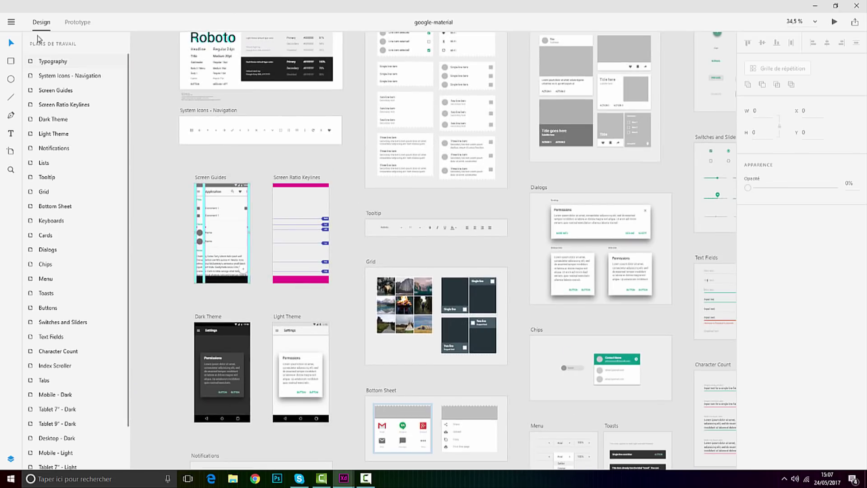
# Step: Switch to the microsoft-windows UI kit document and look over its set of artboards
pyautogui.click(349, 477)
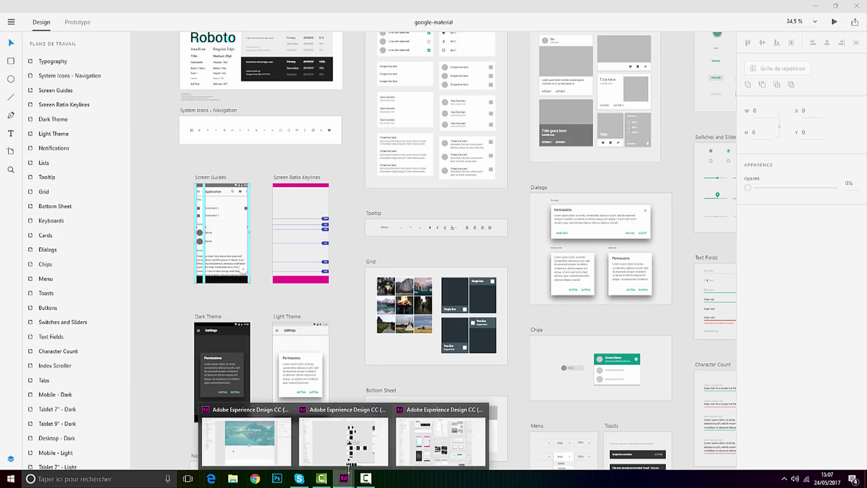
pyautogui.click(346, 447)
pyautogui.moveTo(627, 400); pyautogui.dragTo(511, 318)
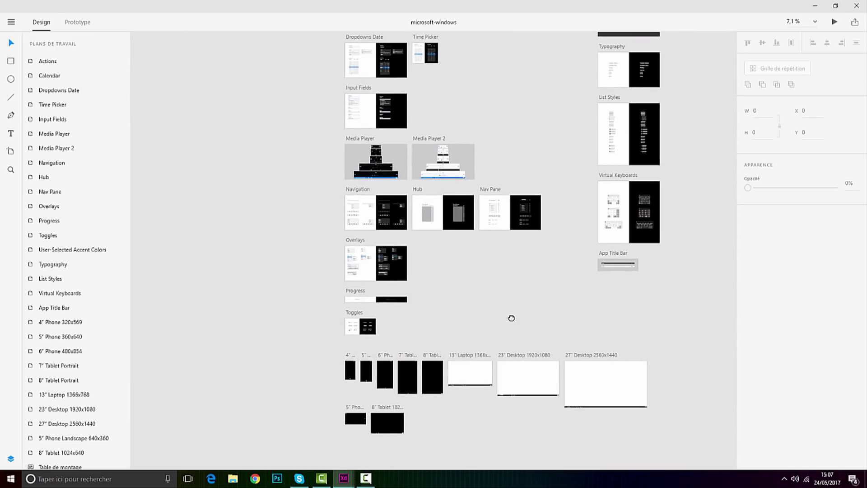
pyautogui.scroll(3, 494, 382)
pyautogui.press('super')
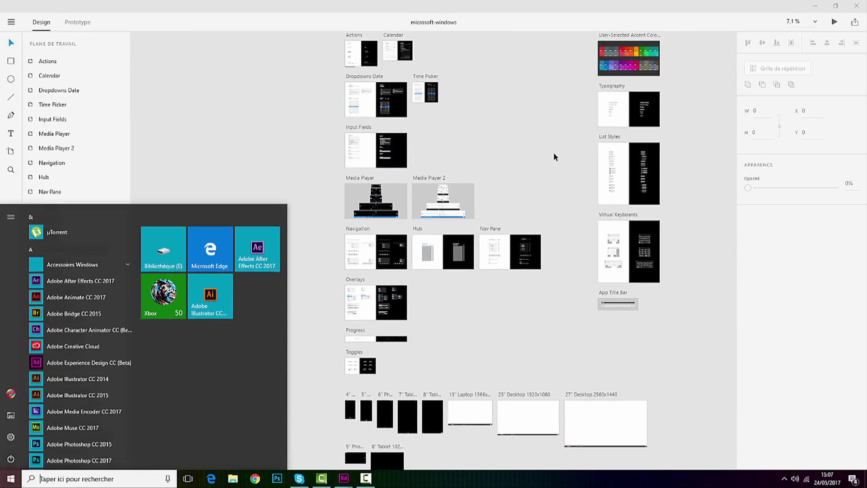
pyautogui.click(554, 151)
pyautogui.scroll(3, 479, 156)
pyautogui.press('super')
pyautogui.click(552, 132)
pyautogui.scroll(5, 433, 123)
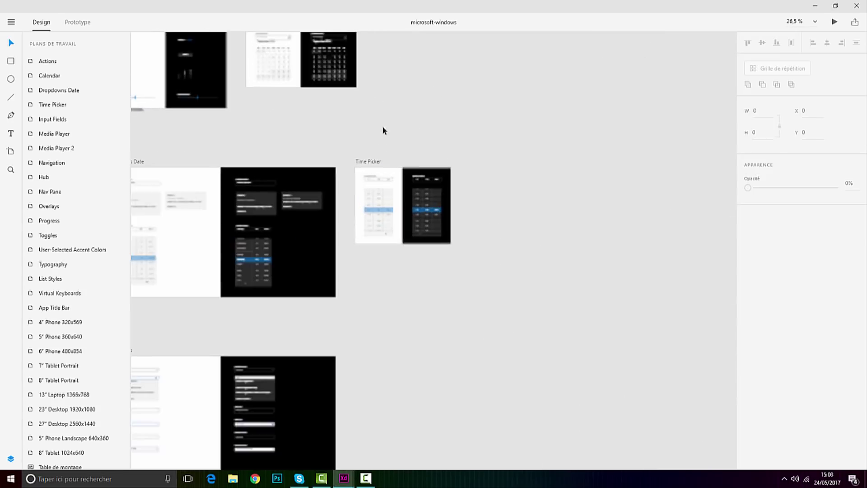
pyautogui.scroll(1, 240, 132)
# Step: Examine the Windows kit's Actions, Calendar, Media Player, Navigation and device-size artboards for usable elements
pyautogui.moveTo(390, 193); pyautogui.dragTo(650, 258)
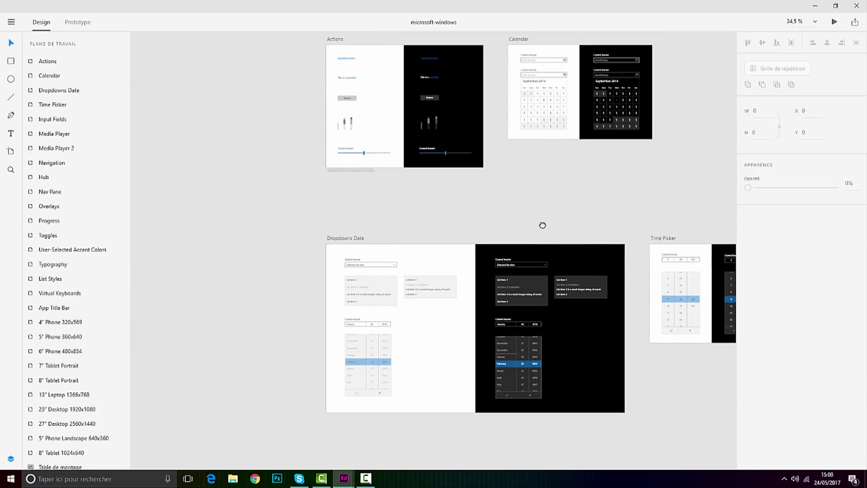
pyautogui.moveTo(549, 215); pyautogui.dragTo(515, 256)
pyautogui.moveTo(519, 303)
pyautogui.mouseDown()
pyautogui.moveTo(494, 175)
pyautogui.moveTo(457, 86)
pyautogui.mouseUp()
pyautogui.moveTo(471, 355); pyautogui.dragTo(458, 117)
pyautogui.moveTo(492, 316); pyautogui.dragTo(456, 149)
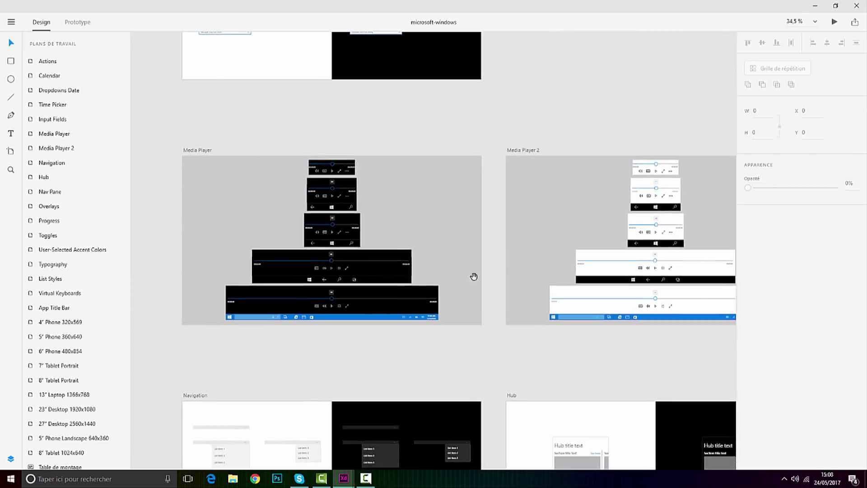
pyautogui.moveTo(502, 337); pyautogui.dragTo(456, 165)
pyautogui.moveTo(482, 304); pyautogui.dragTo(482, 234)
pyautogui.moveTo(477, 418); pyautogui.dragTo(471, 166)
pyautogui.moveTo(501, 219)
pyautogui.mouseDown()
pyautogui.moveTo(515, 136)
pyautogui.moveTo(488, 54)
pyautogui.mouseUp()
pyautogui.moveTo(441, 304); pyautogui.dragTo(571, 163)
pyautogui.moveTo(614, 447)
pyautogui.mouseDown()
pyautogui.moveTo(575, 283)
pyautogui.moveTo(343, 290)
pyautogui.mouseUp()
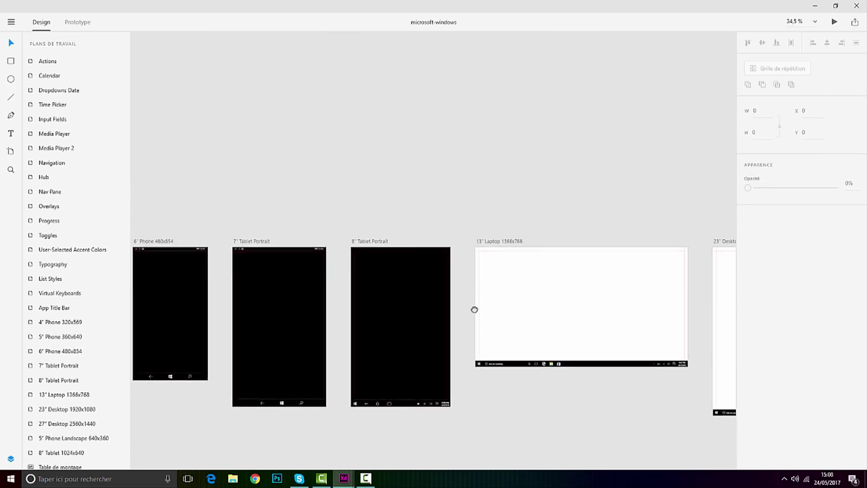
pyautogui.moveTo(560, 173); pyautogui.dragTo(436, 399)
pyautogui.moveTo(508, 131)
pyautogui.mouseDown()
pyautogui.moveTo(497, 254)
pyautogui.moveTo(534, 393)
pyautogui.mouseUp()
pyautogui.moveTo(368, 74); pyautogui.dragTo(581, 371)
pyautogui.moveTo(421, 122); pyautogui.dragTo(546, 310)
pyautogui.scroll(-6, 540, 287)
pyautogui.scroll(-3, 640, 250)
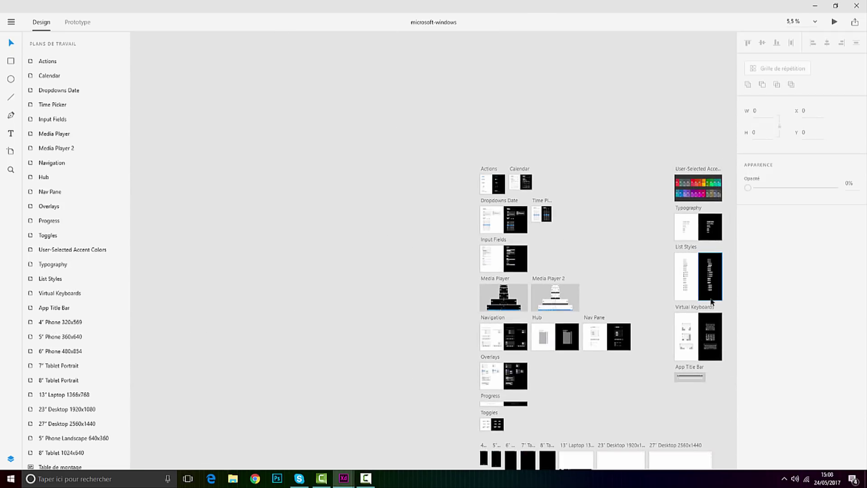
# Step: Open the Apple iOS UI kit in a maximized window and look over its artboards
pyautogui.click(11, 21)
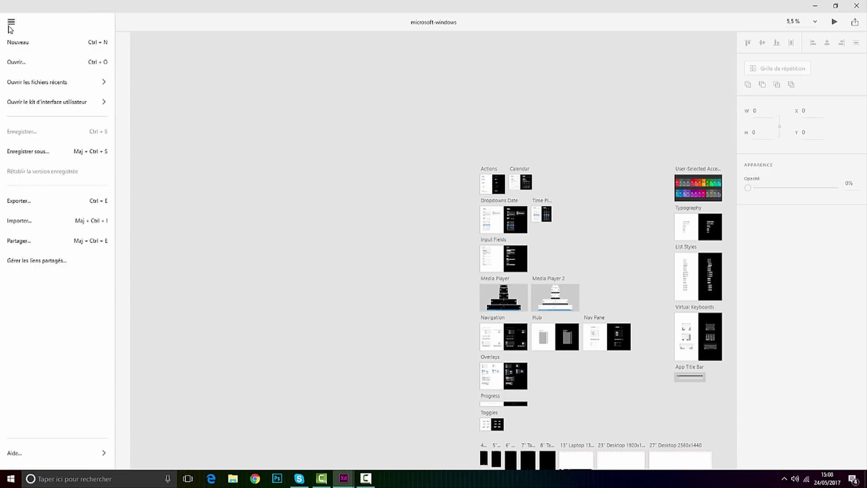
pyautogui.moveTo(32, 105)
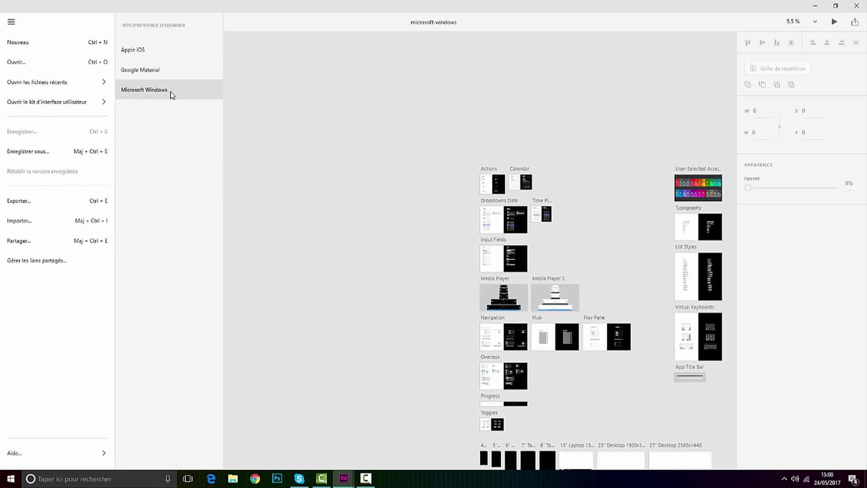
pyautogui.click(151, 57)
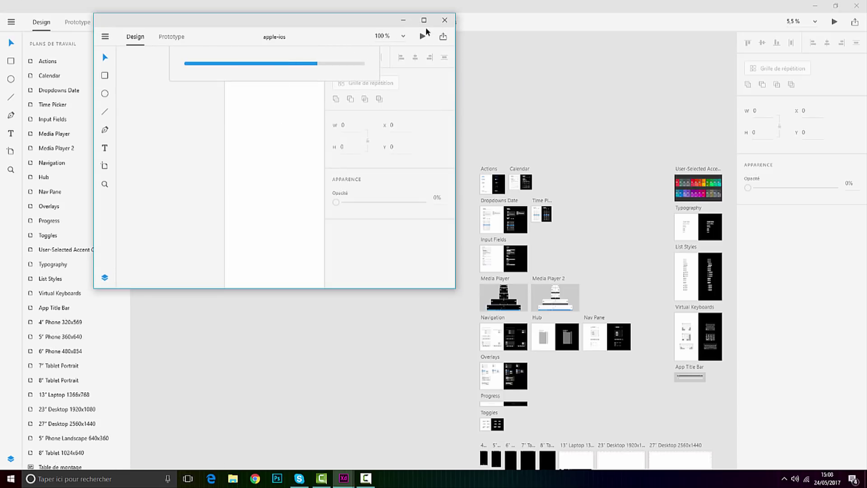
pyautogui.scroll(10, 441, 157)
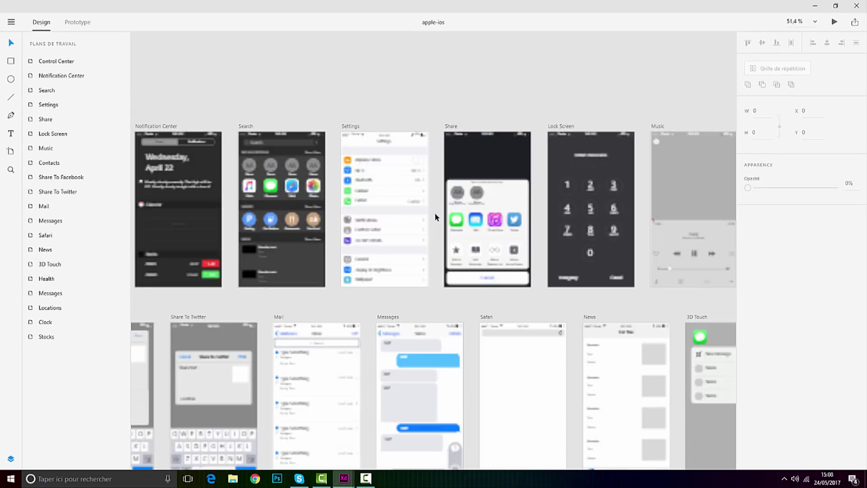
pyautogui.moveTo(409, 300); pyautogui.dragTo(553, 143)
pyautogui.moveTo(629, 238); pyautogui.dragTo(679, 280)
# Step: Select and copy the airplane mode button inside the Control Center group on the Control Center artboard
pyautogui.scroll(6, 337, 171)
pyautogui.click(317, 256)
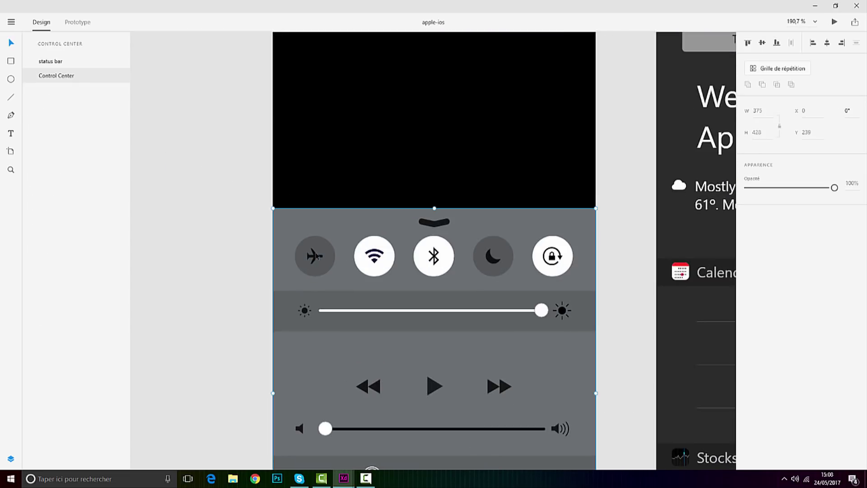
pyautogui.doubleClick(315, 256)
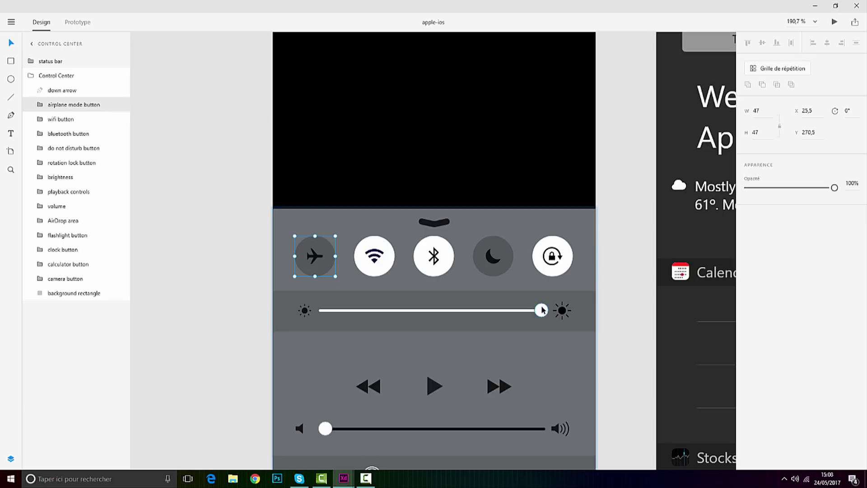
# Step: Paste the airplane mode button into the untitled web design, beside the Message icon at about X 410, Y 1315
pyautogui.scroll(-4, 465, 348)
pyautogui.scroll(-1, 414, 377)
pyautogui.moveTo(344, 477)
pyautogui.click(281, 418)
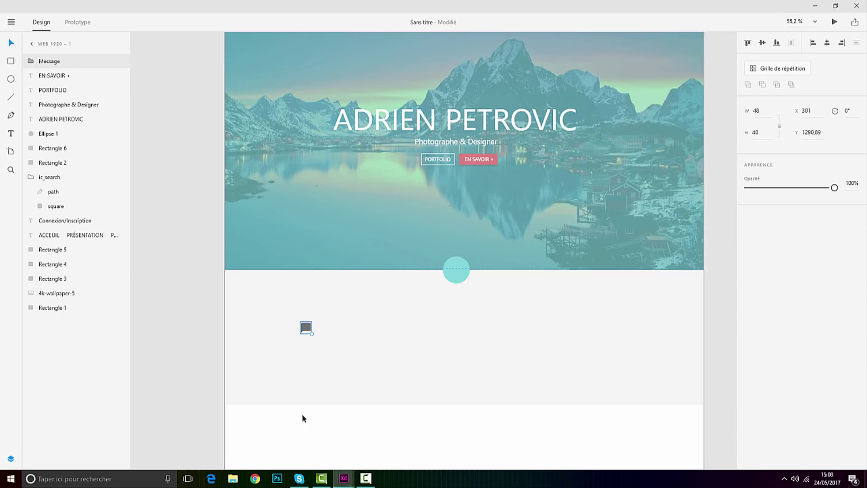
pyautogui.hotkey('ctrl', 'v')
pyautogui.moveTo(242, 74); pyautogui.dragTo(335, 334)
pyautogui.scroll(6, 333, 347)
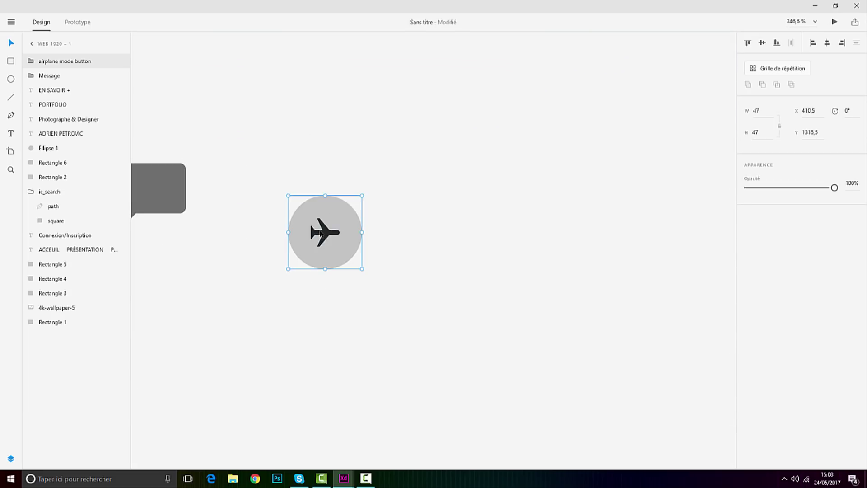
pyautogui.scroll(-3, 339, 253)
pyautogui.scroll(-3, 341, 260)
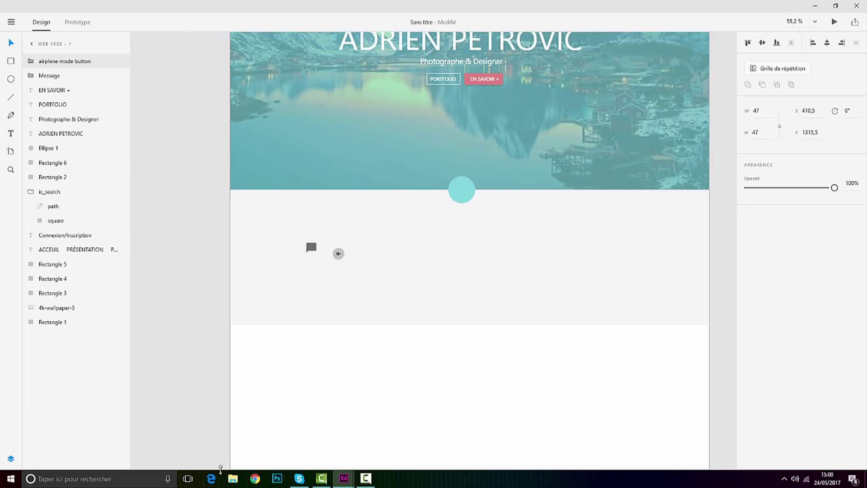
pyautogui.click(365, 481)
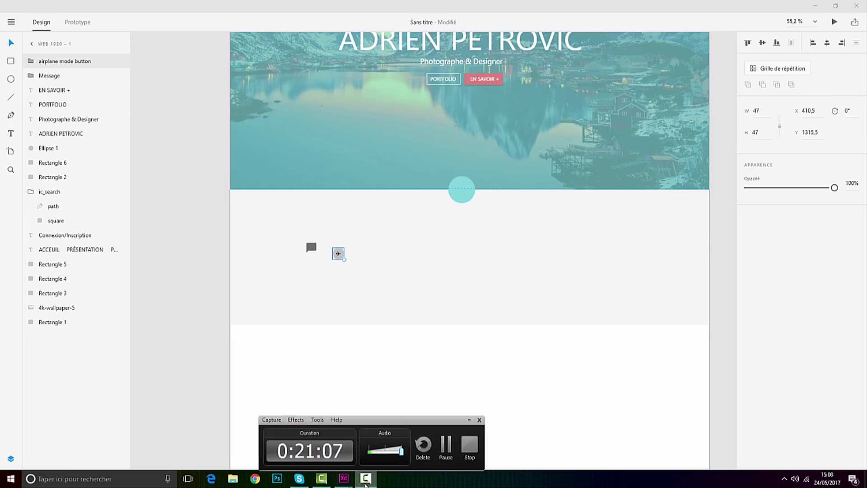
pyautogui.click(445, 445)
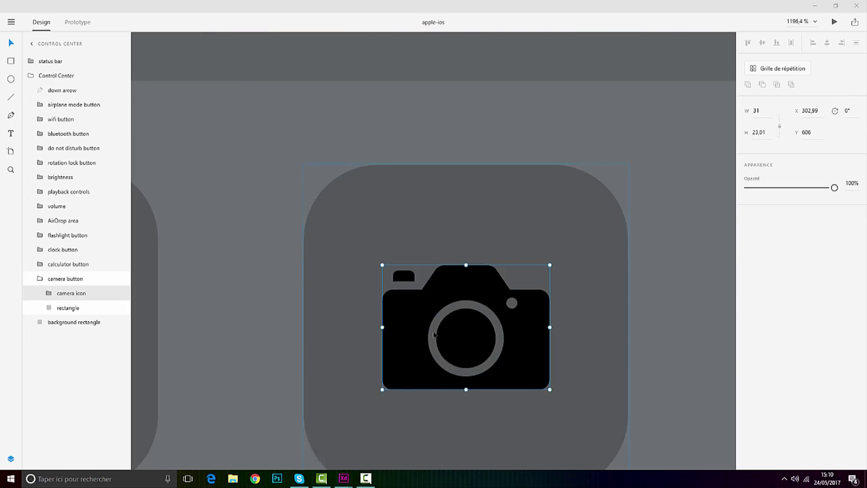
# Step: Paste the iOS kit's camera icon into the untitled web design and place it, enlarged, at the light grey section's right side
pyautogui.scroll(-3, 435, 343)
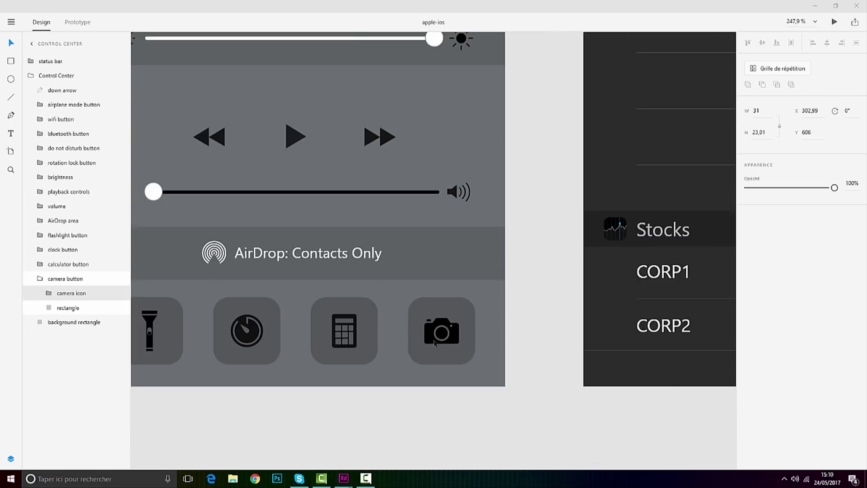
pyautogui.scroll(-9, 384, 307)
pyautogui.scroll(3, 383, 301)
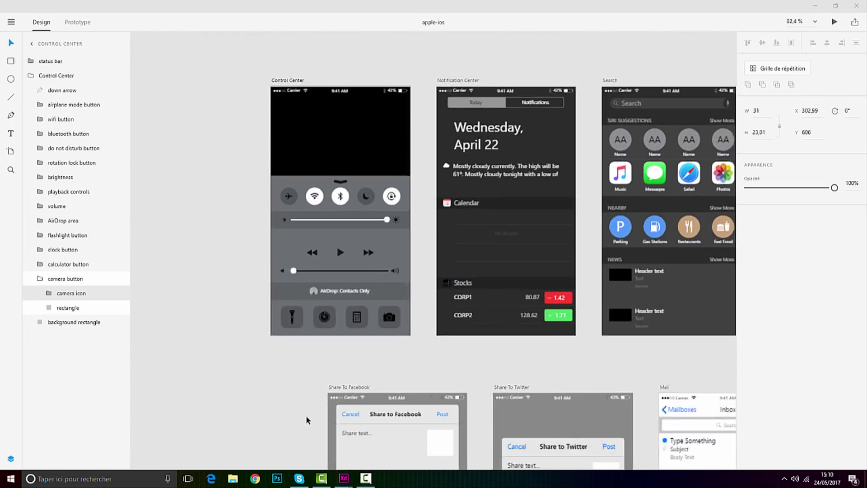
pyautogui.moveTo(344, 479)
pyautogui.click(264, 420)
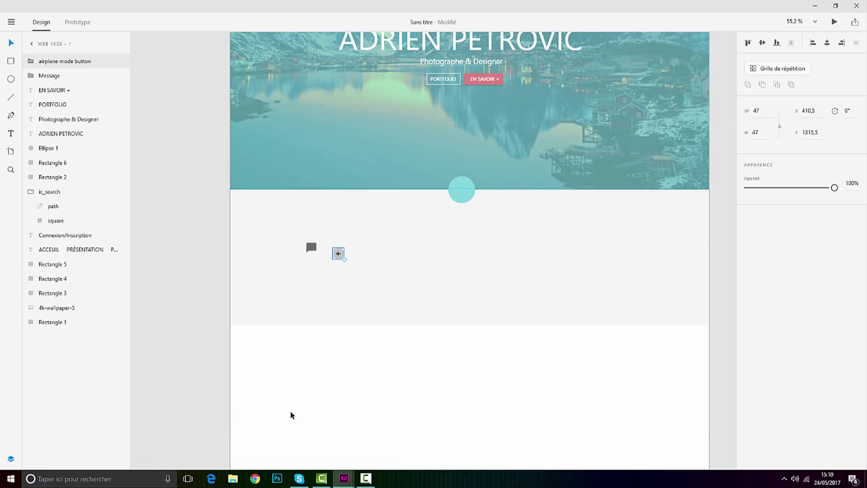
pyautogui.hotkey('ctrl', 'v')
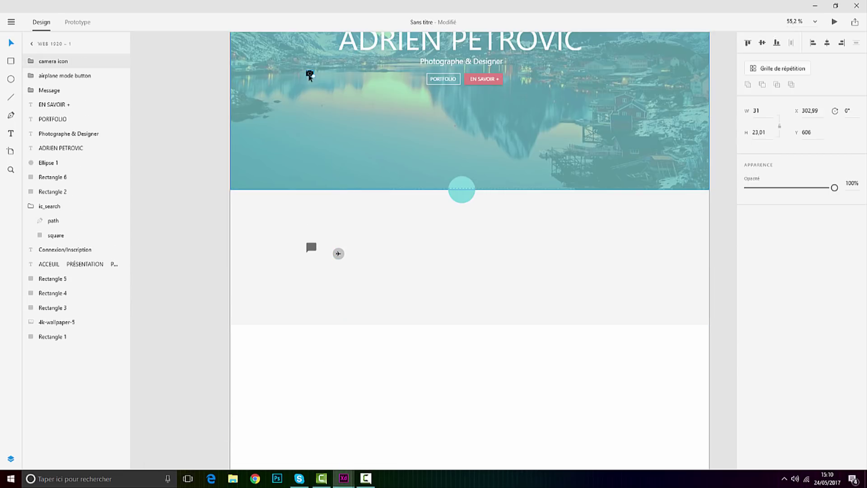
pyautogui.moveTo(393, 257); pyautogui.dragTo(610, 244)
# Step: Enlarge the Message icon to about 100 by 100 and place it left of the camera icon at about X 1303, Y 1251
pyautogui.click(311, 247)
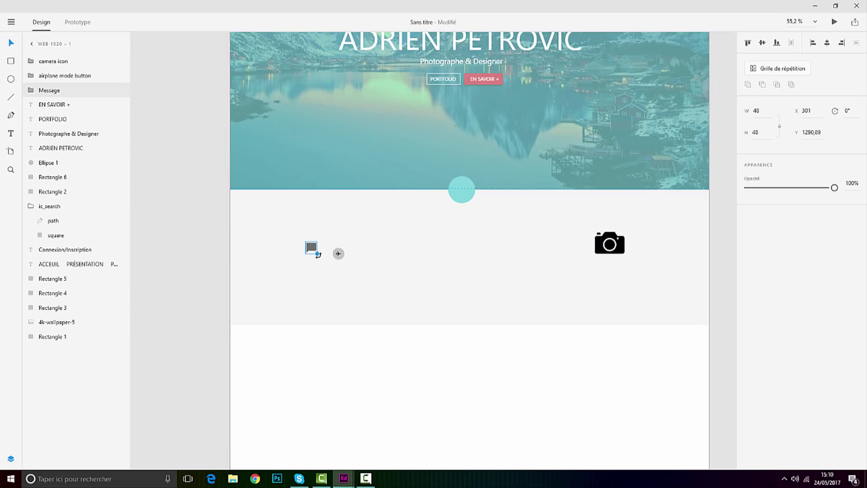
pyautogui.moveTo(340, 285); pyautogui.dragTo(343, 289)
pyautogui.moveTo(322, 256); pyautogui.dragTo(639, 251)
pyautogui.scroll(2, 626, 227)
pyautogui.scroll(5, 627, 230)
pyautogui.moveTo(638, 302); pyautogui.dragTo(539, 261)
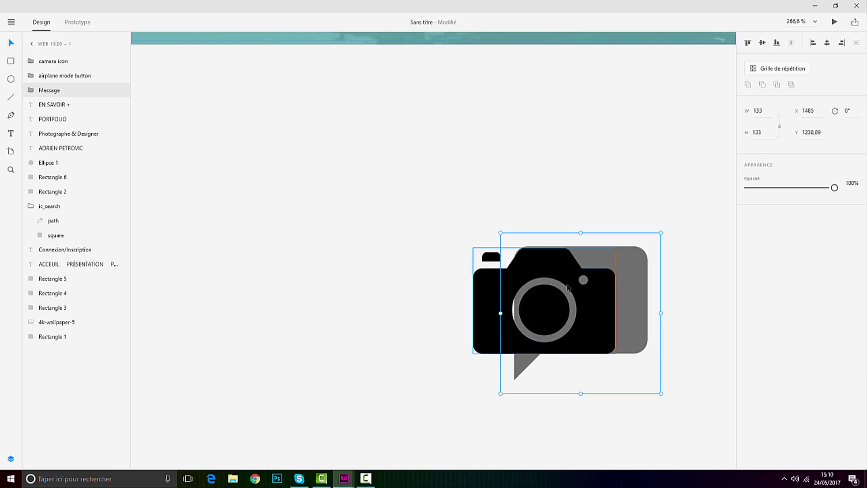
pyautogui.moveTo(661, 394); pyautogui.dragTo(624, 372)
pyautogui.moveTo(606, 253); pyautogui.dragTo(379, 261)
# Step: Enlarge the airplane mode button to about 270 by 270 in the light grey section
pyautogui.scroll(-6, 379, 261)
pyautogui.scroll(5, 219, 276)
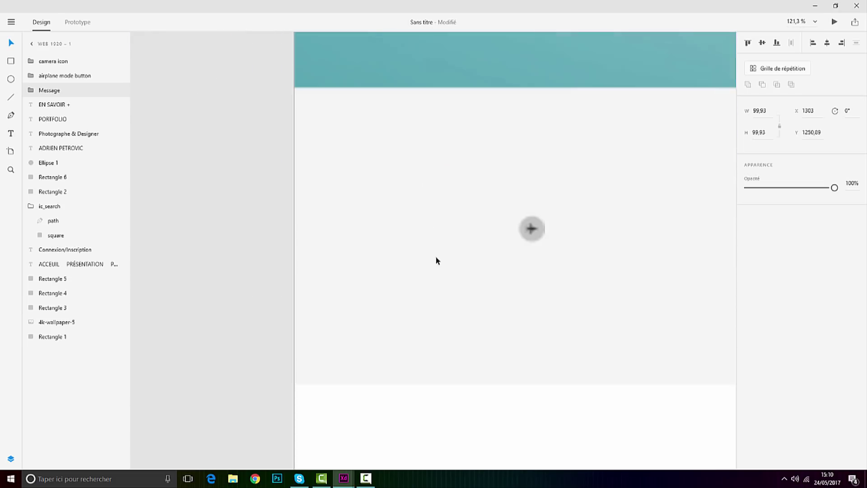
pyautogui.click(538, 225)
pyautogui.moveTo(546, 216); pyautogui.dragTo(736, 117)
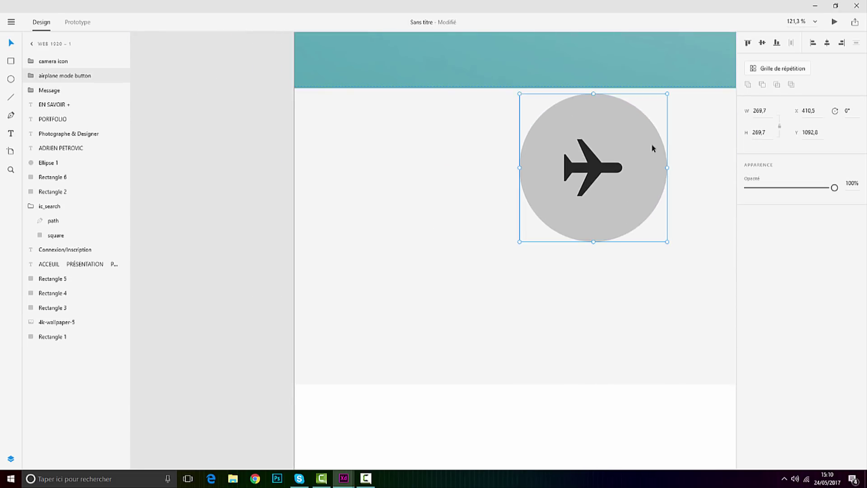
# Step: Move the airplane path out of its group's circle to about X 468, Y 1541, delete the gray circle and select the airplane
pyautogui.doubleClick(594, 166)
pyautogui.moveTo(594, 167); pyautogui.dragTo(580, 368)
pyautogui.click(618, 159)
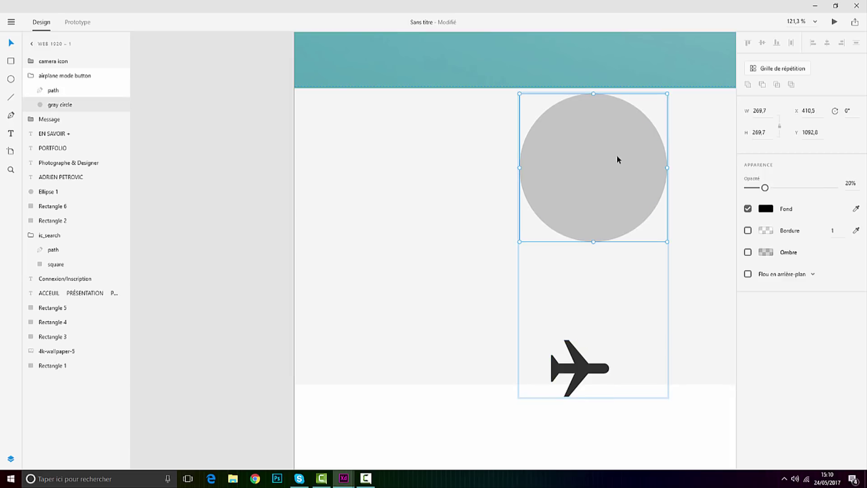
pyautogui.press('Delete')
pyautogui.scroll(-5, 617, 160)
pyautogui.scroll(2, 587, 172)
pyautogui.scroll(3, 575, 183)
pyautogui.click(272, 352)
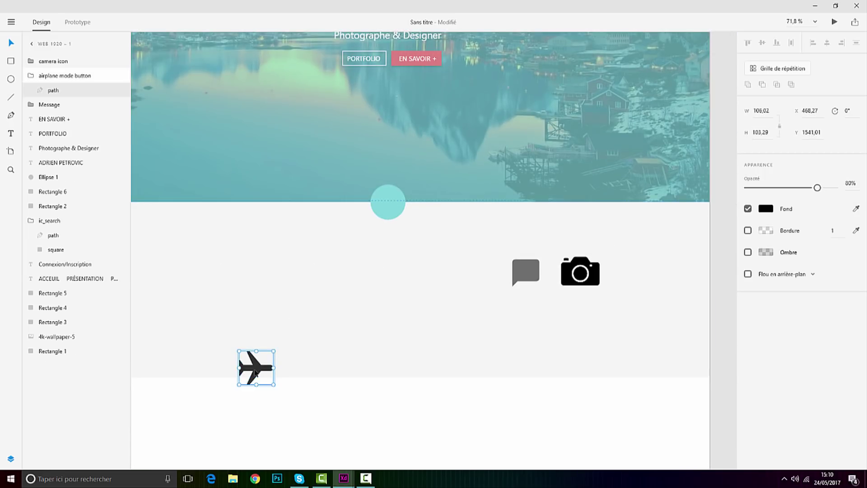
# Step: Shrink the airplane to about 87 by 85 and place it in the light grey section at about X 410, Y 1264
pyautogui.moveTo(273, 350); pyautogui.dragTo(233, 287)
pyautogui.scroll(-5, 283, 266)
pyautogui.scroll(3, 238, 267)
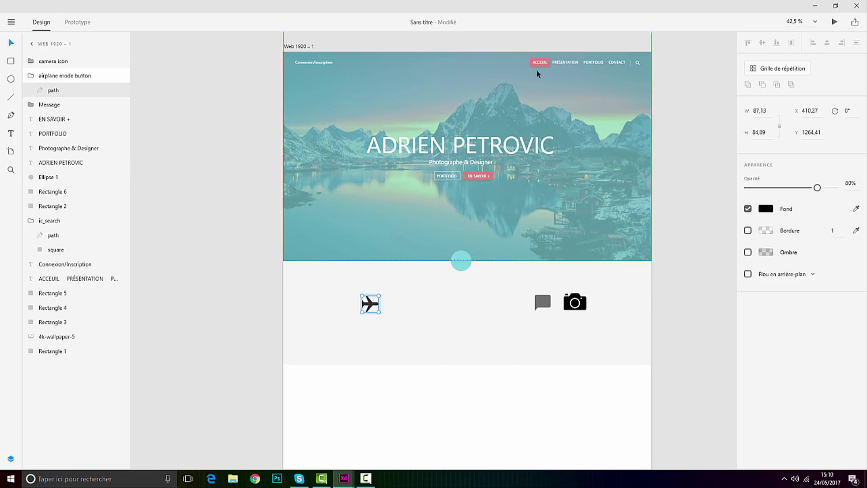
pyautogui.scroll(3, 417, 337)
pyautogui.scroll(-4, 587, 311)
pyautogui.scroll(4, 656, 318)
# Step: Fill the camera icon's body, lens and flash with the saved light turquoise #81D6DC
pyautogui.click(599, 248)
pyautogui.scroll(1, 601, 253)
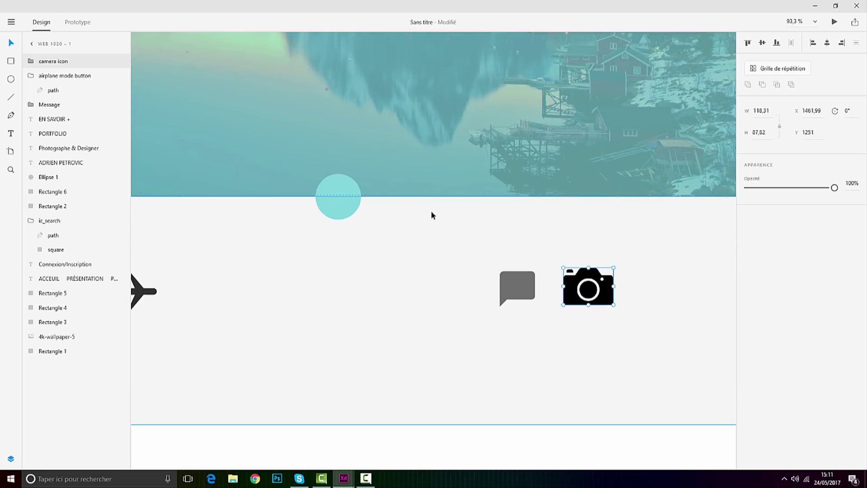
pyautogui.doubleClick(597, 277)
pyautogui.click(766, 209)
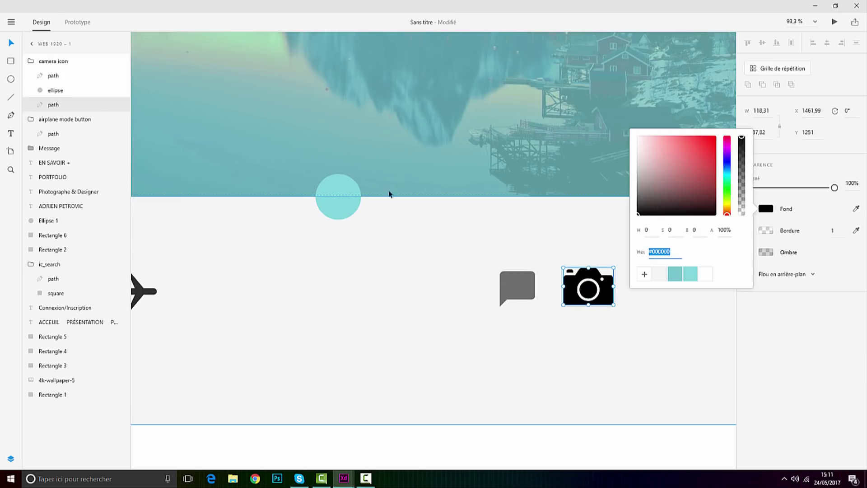
pyautogui.click(689, 274)
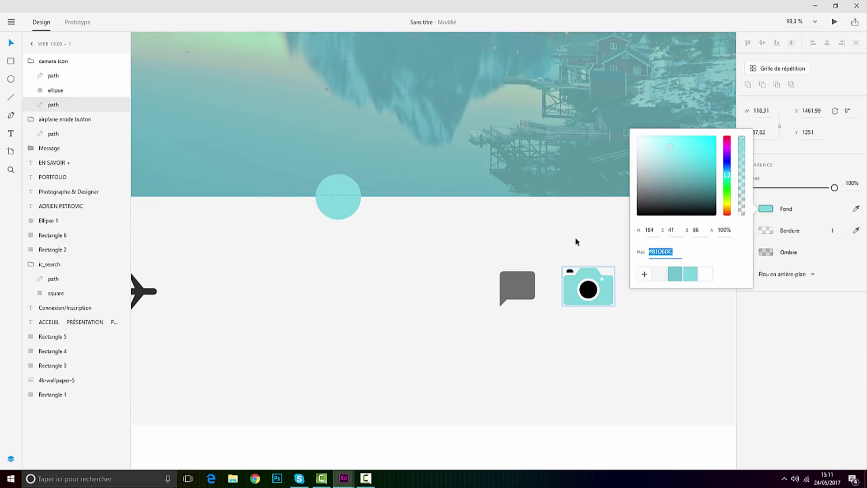
pyautogui.click(589, 290)
pyautogui.keyDown('shift'); pyautogui.click(570, 271); pyautogui.keyUp('shift')
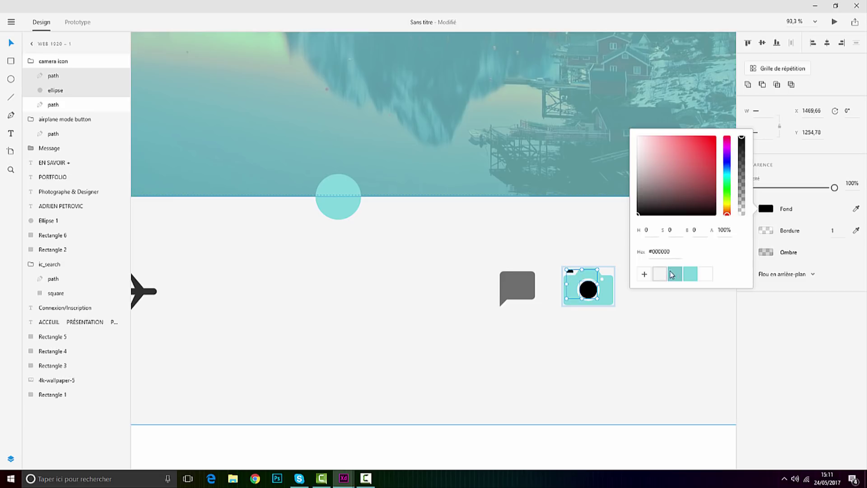
pyautogui.click(687, 276)
pyautogui.click(653, 299)
pyautogui.scroll(-5, 613, 240)
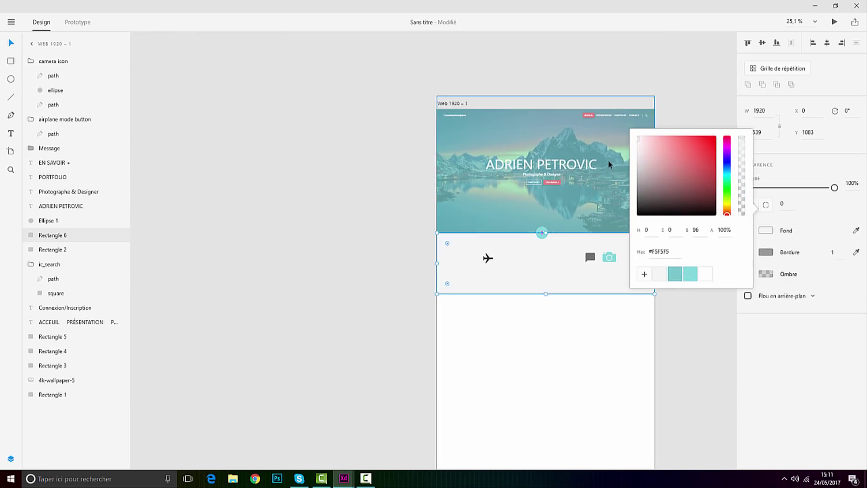
# Step: Save the EN SAVOIR + button's red fill colour #DC8181 as a colour swatch
pyautogui.scroll(3, 608, 160)
pyautogui.scroll(4, 489, 217)
pyautogui.click(496, 198)
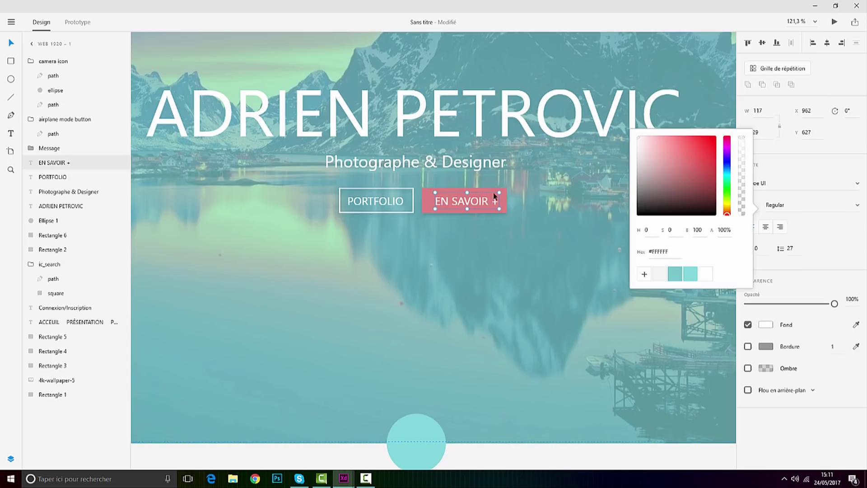
pyautogui.click(503, 199)
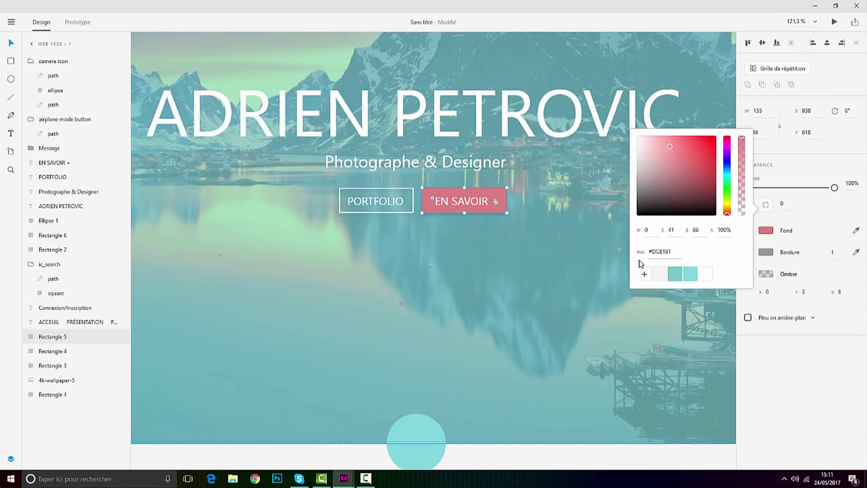
pyautogui.click(644, 274)
# Step: Fill the camera icon's lens and small upper flash shape with the saved red #DC8181
pyautogui.scroll(-5, 600, 305)
pyautogui.scroll(-5, 633, 321)
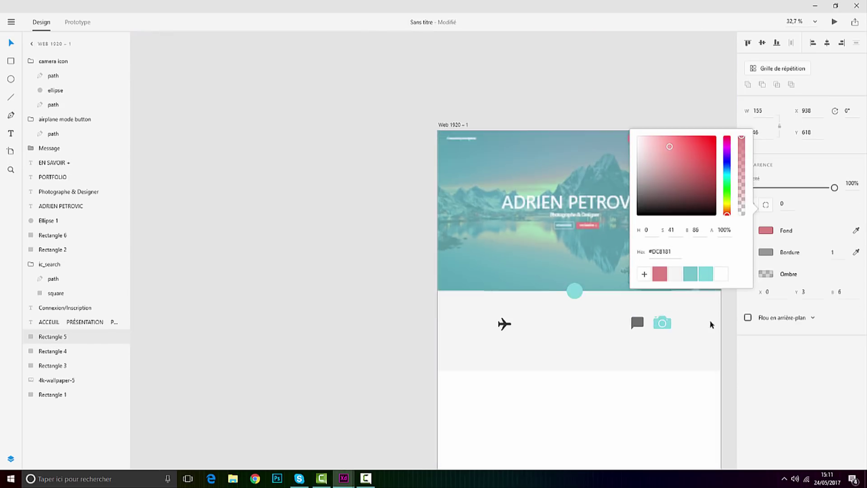
pyautogui.scroll(4, 704, 324)
pyautogui.click(563, 347)
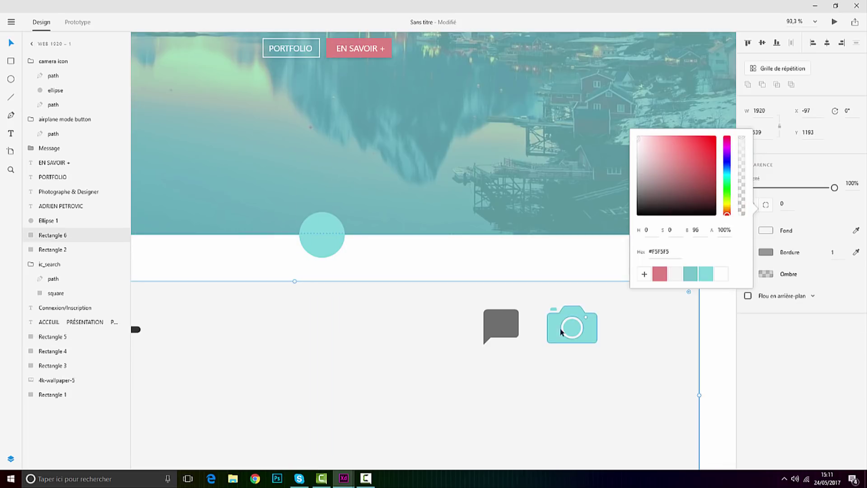
pyautogui.click(579, 326)
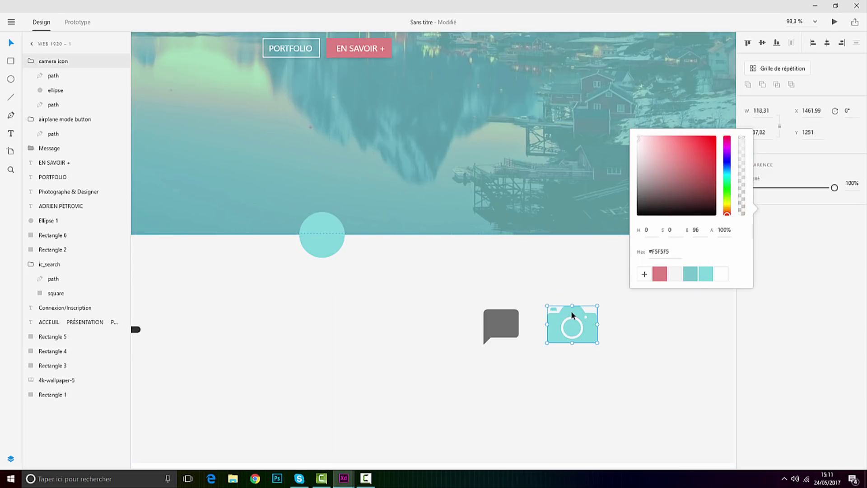
pyautogui.click(572, 314)
pyautogui.scroll(8, 592, 343)
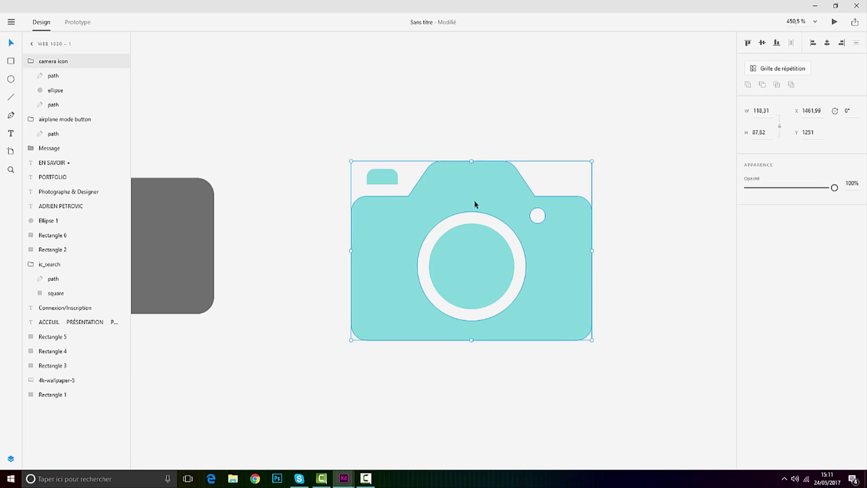
pyautogui.doubleClick(473, 195)
pyautogui.doubleClick(473, 195)
pyautogui.keyDown('shift'); pyautogui.click(480, 250); pyautogui.keyUp('shift')
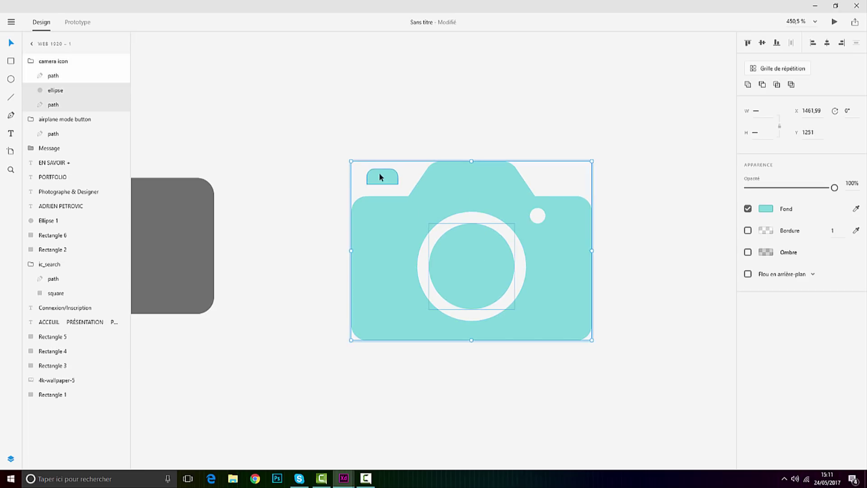
pyautogui.keyDown('shift'); pyautogui.click(381, 178); pyautogui.keyUp('shift')
pyautogui.keyDown('shift'); pyautogui.click(464, 184); pyautogui.keyUp('shift')
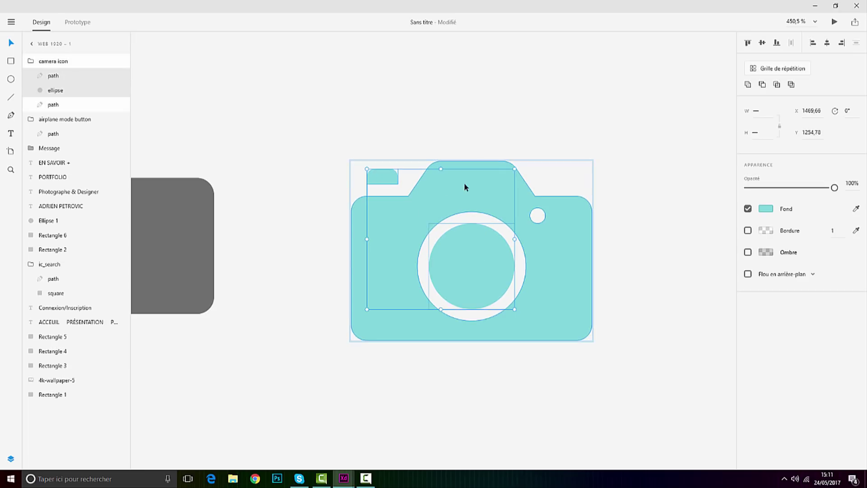
pyautogui.click(766, 209)
pyautogui.click(661, 273)
pyautogui.click(548, 240)
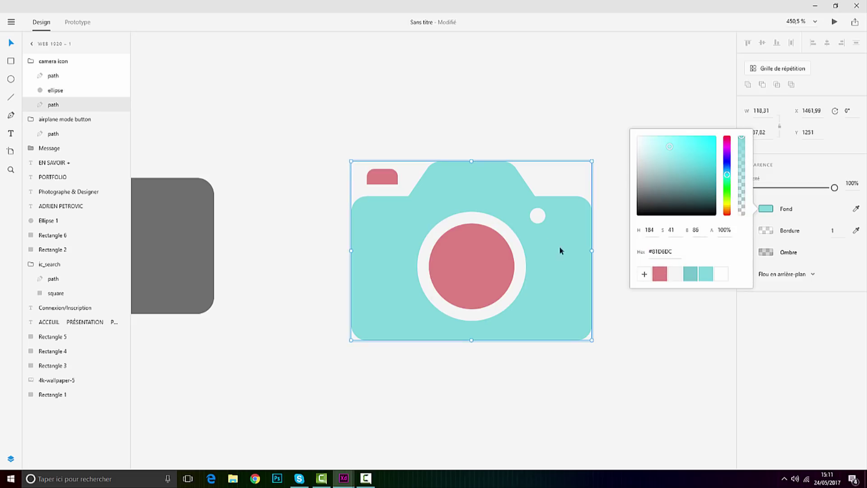
pyautogui.click(652, 342)
# Step: Fill the camera icon's body with the saved red #DC8181
pyautogui.scroll(-5, 465, 271)
pyautogui.scroll(-1, 296, 233)
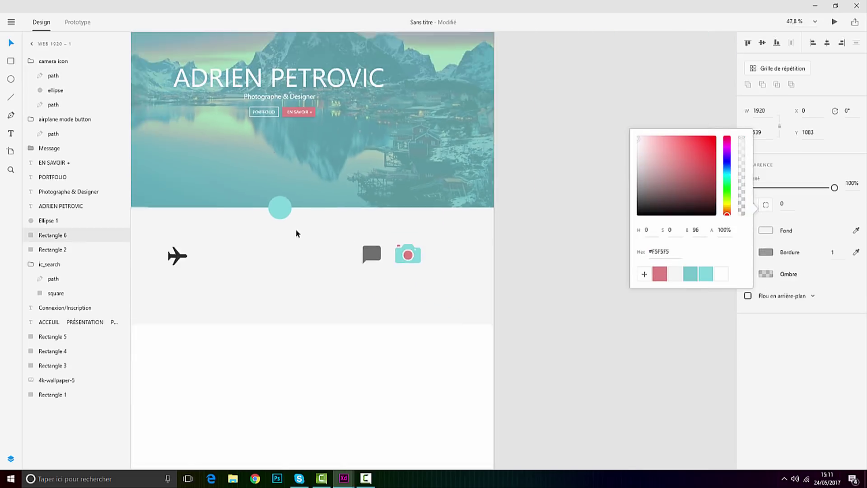
pyautogui.scroll(4, 441, 251)
pyautogui.click(432, 248)
pyautogui.click(659, 274)
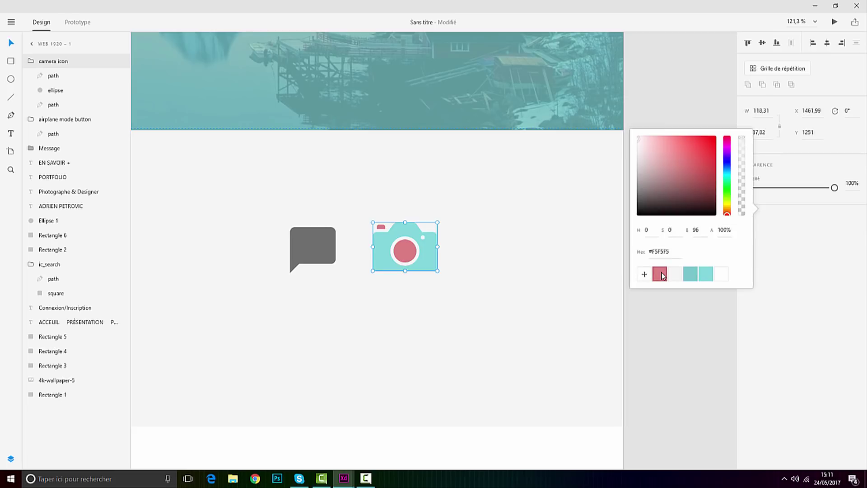
pyautogui.doubleClick(434, 248)
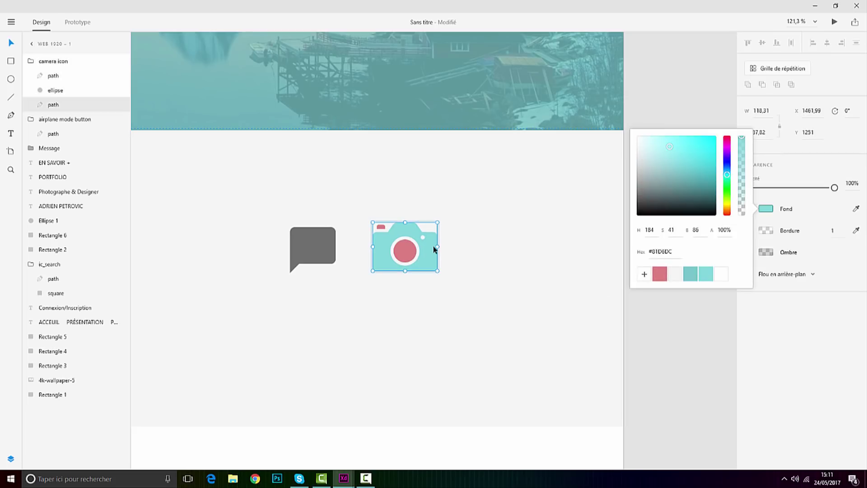
pyautogui.click(660, 273)
pyautogui.click(469, 310)
# Step: Move the Message icon beside the airplane, to about X 648, Y 1215
pyautogui.scroll(-3, 468, 310)
pyautogui.scroll(3, 377, 302)
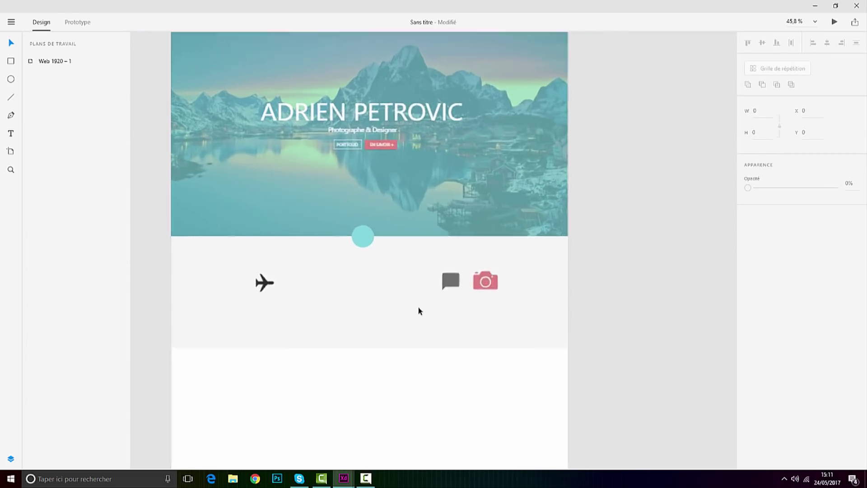
pyautogui.click(473, 277)
pyautogui.moveTo(473, 277); pyautogui.dragTo(309, 268)
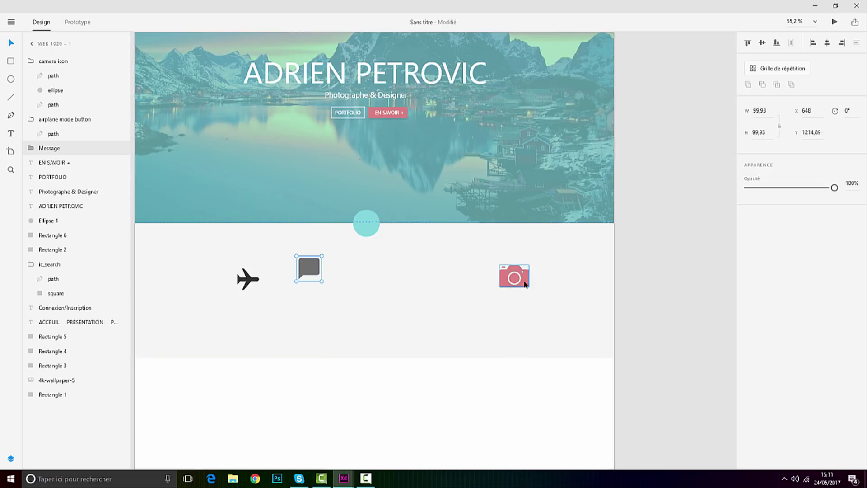
# Step: Draw a circle about 235 by 235 over the camera icon and position it at about X 1416, Y 1187
pyautogui.click(515, 276)
pyautogui.hotkey('ctrl', '3')
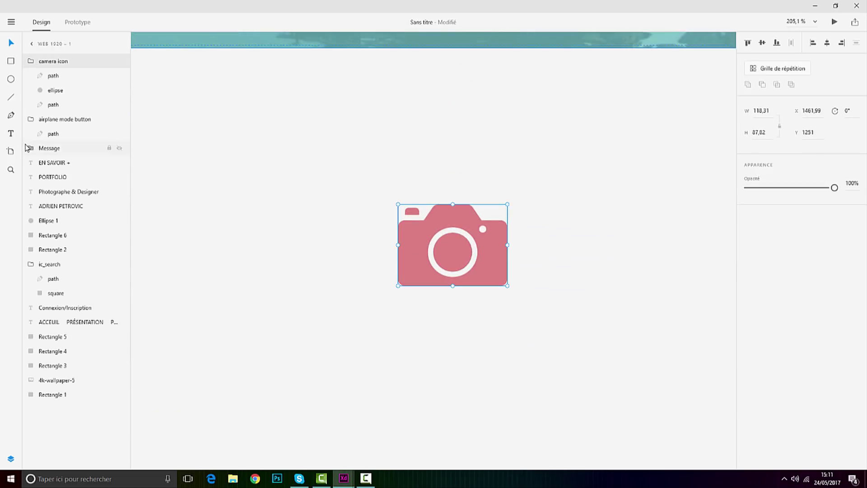
pyautogui.moveTo(364, 151)
pyautogui.mouseDown()
pyautogui.moveTo(534, 337)
pyautogui.moveTo(581, 369)
pyautogui.mouseUp()
pyautogui.moveTo(495, 254); pyautogui.dragTo(488, 248)
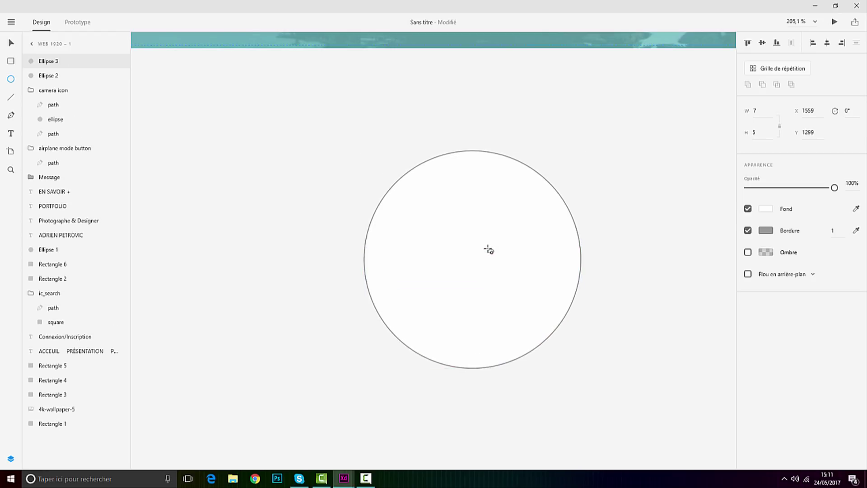
pyautogui.hotkey('ctrl', 'z')
pyautogui.click(10, 43)
pyautogui.moveTo(502, 260); pyautogui.dragTo(492, 251)
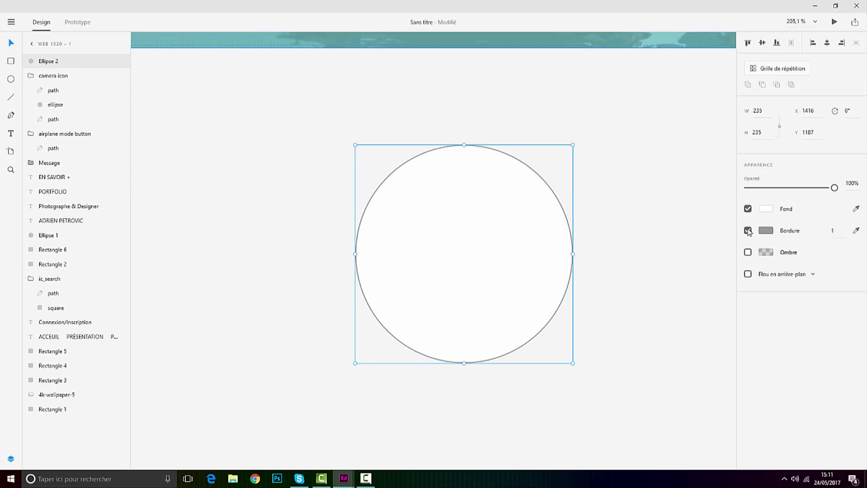
# Step: Set the circle's border to grey #B2B2B2 and its fill to a light grey, #EEEEEE, slightly darker than the section's background
pyautogui.click(766, 231)
pyautogui.moveTo(640, 192); pyautogui.dragTo(635, 181)
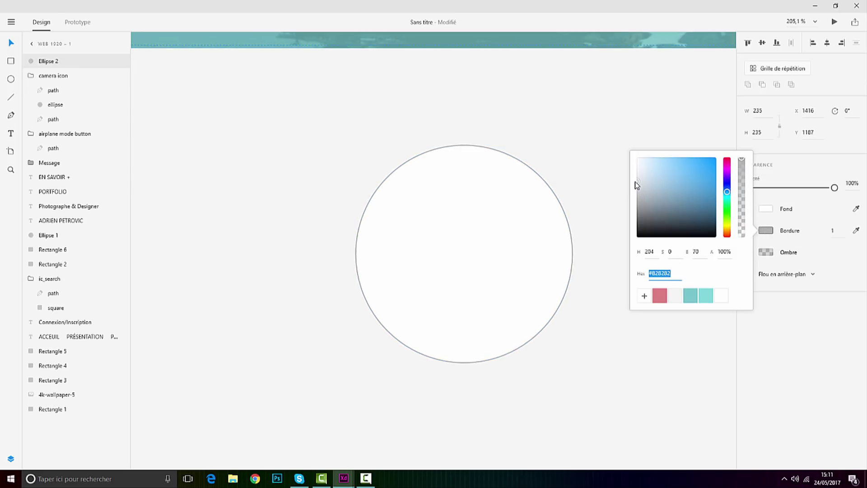
pyautogui.click(857, 230)
pyautogui.click(635, 93)
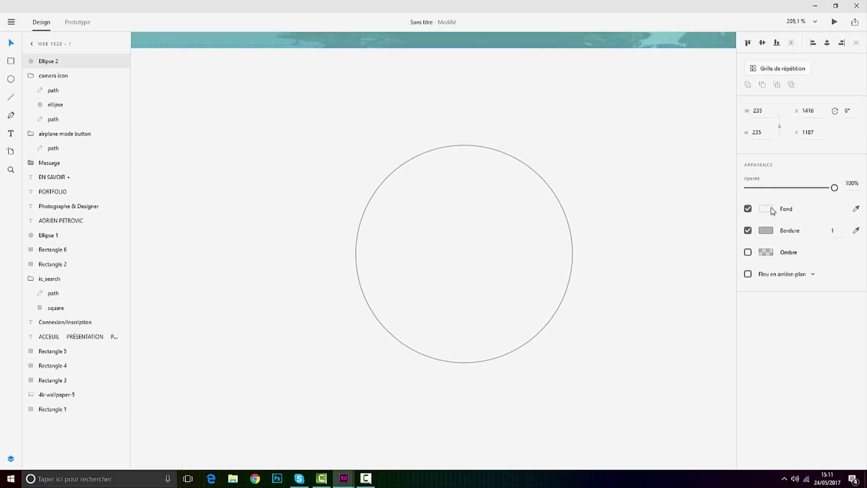
pyautogui.click(772, 210)
pyautogui.moveTo(640, 145); pyautogui.dragTo(639, 145)
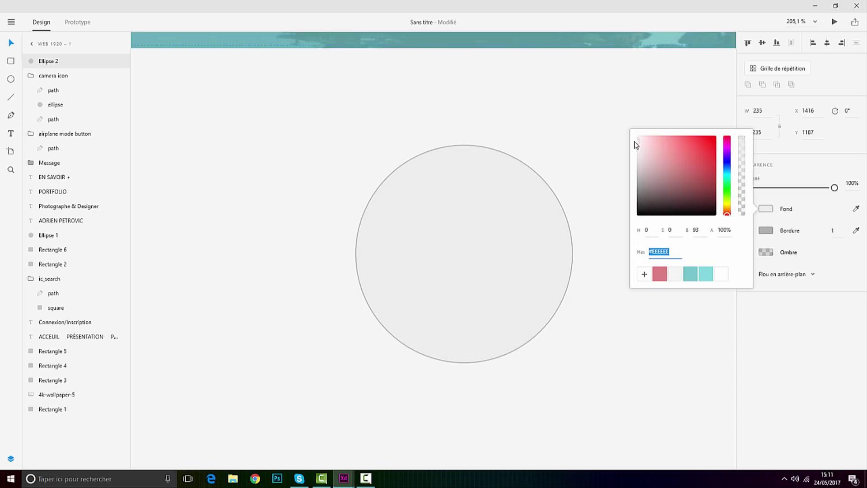
pyautogui.click(781, 350)
# Step: Send the circle backward behind the camera icon and centre it around the camera
pyautogui.rightClick(441, 194)
pyautogui.moveTo(485, 356)
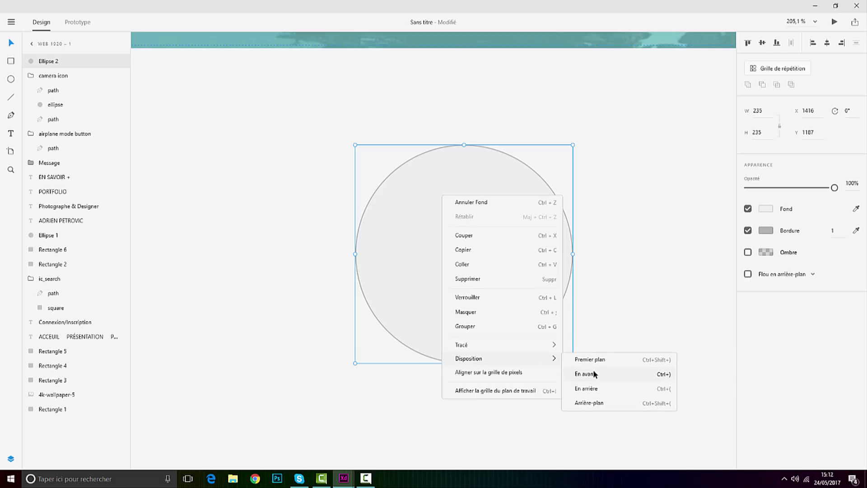
pyautogui.click(587, 388)
pyautogui.moveTo(532, 259)
pyautogui.mouseDown()
pyautogui.moveTo(511, 252)
pyautogui.moveTo(515, 245)
pyautogui.moveTo(524, 260)
pyautogui.moveTo(527, 253)
pyautogui.mouseUp()
pyautogui.click(727, 270)
# Step: Add a text box about 391 by 193 below the camera circle and enter "Je vous présente mes"
pyautogui.scroll(-10, 515, 263)
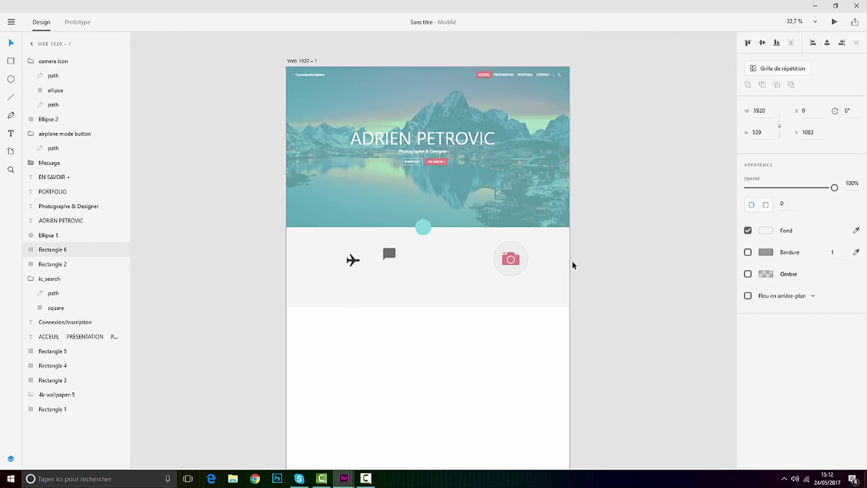
pyautogui.scroll(5, 560, 298)
pyautogui.scroll(2, 549, 322)
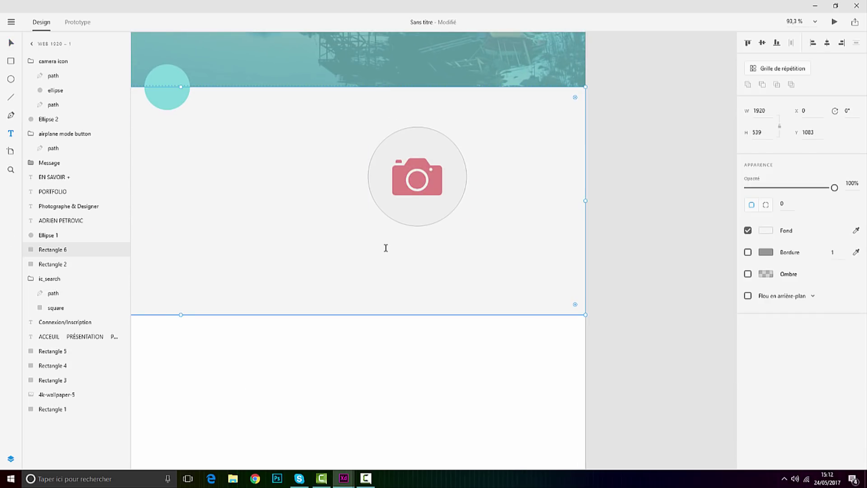
pyautogui.scroll(5, 383, 249)
pyautogui.moveTo(345, 207); pyautogui.dragTo(706, 386)
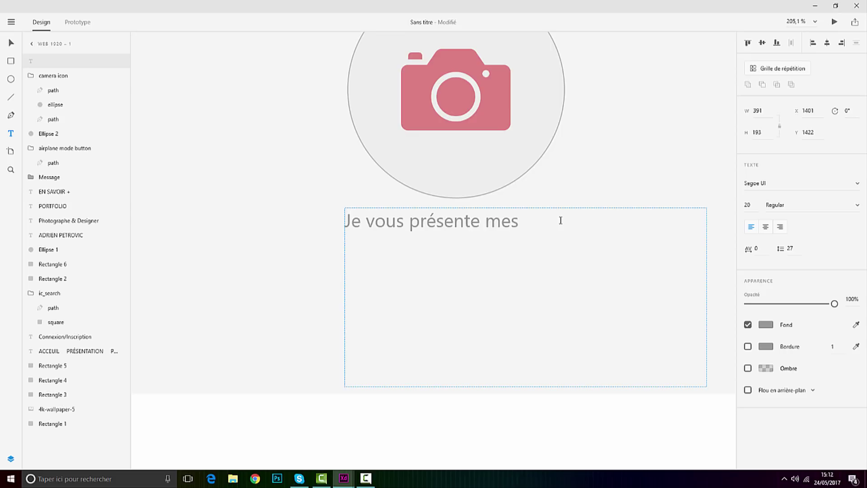
# Step: Open the Microsoft Windows UI kit and look through its artboards for placeholder text
pyautogui.click(11, 21)
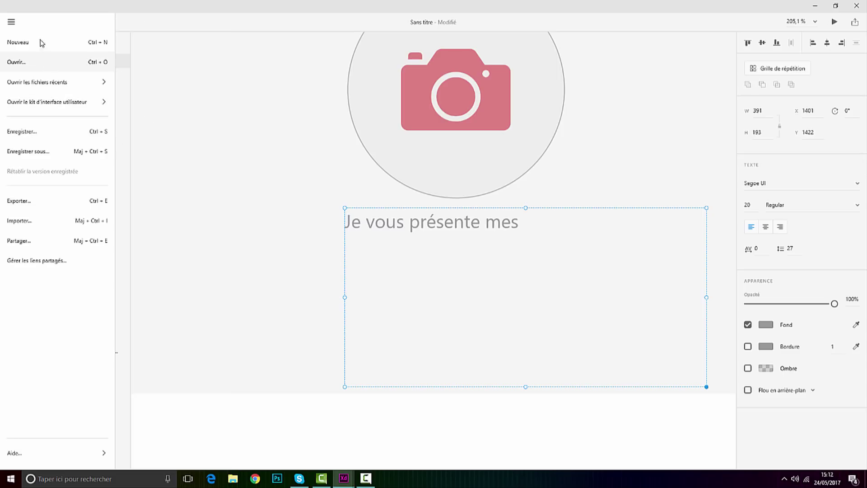
pyautogui.moveTo(50, 104)
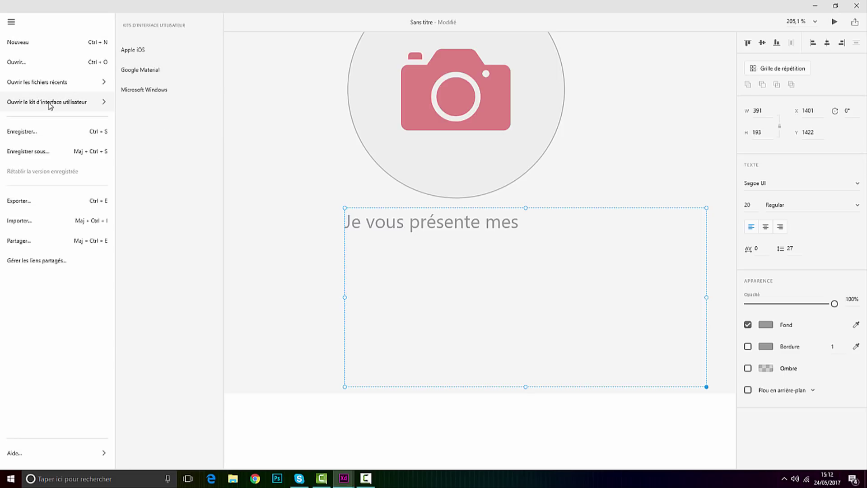
pyautogui.click(143, 90)
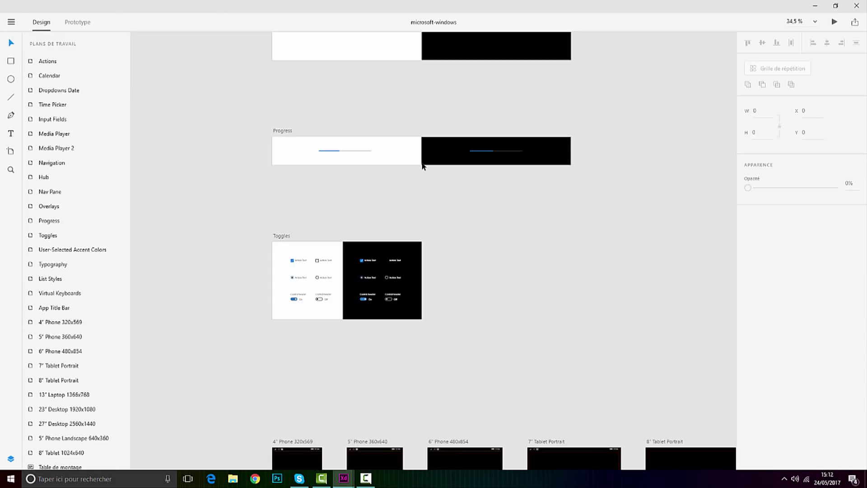
pyautogui.scroll(-5, 424, 167)
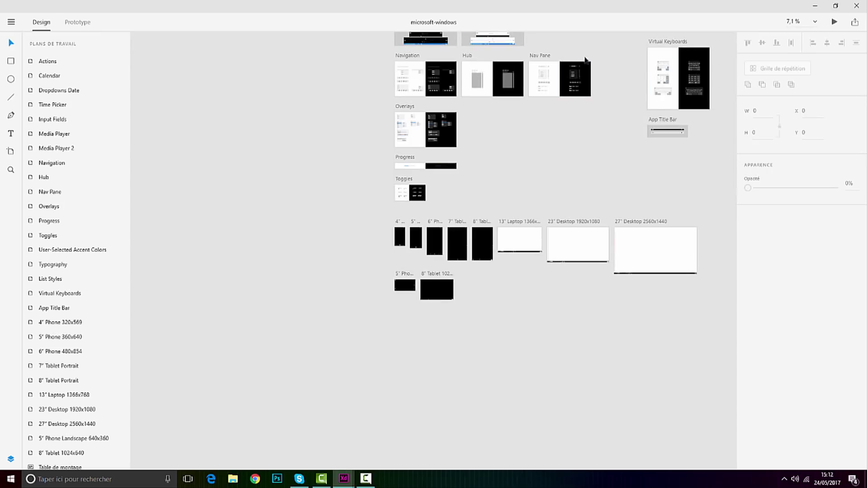
pyautogui.scroll(5, 564, 59)
pyautogui.scroll(6, 538, 118)
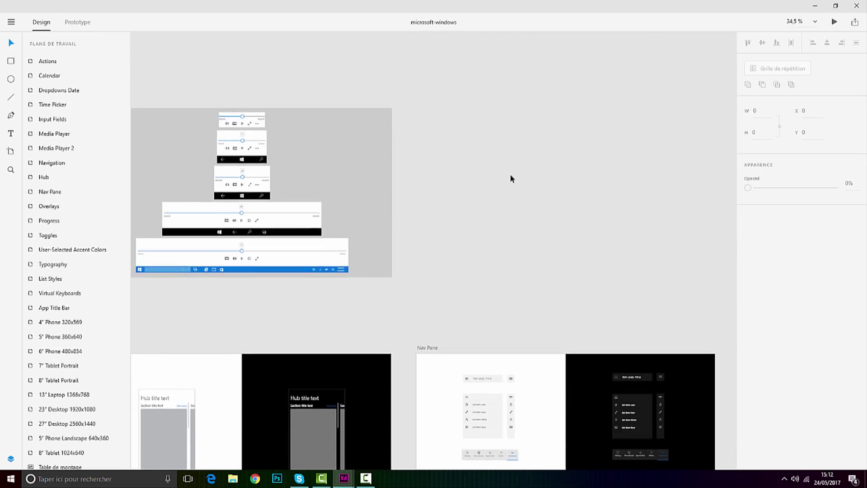
pyautogui.scroll(-6, 323, 212)
# Step: Switch to the google-material kit, enlarge the middle three-line item's secondary text box to about 344 by 98 and select its text
pyautogui.moveTo(344, 478)
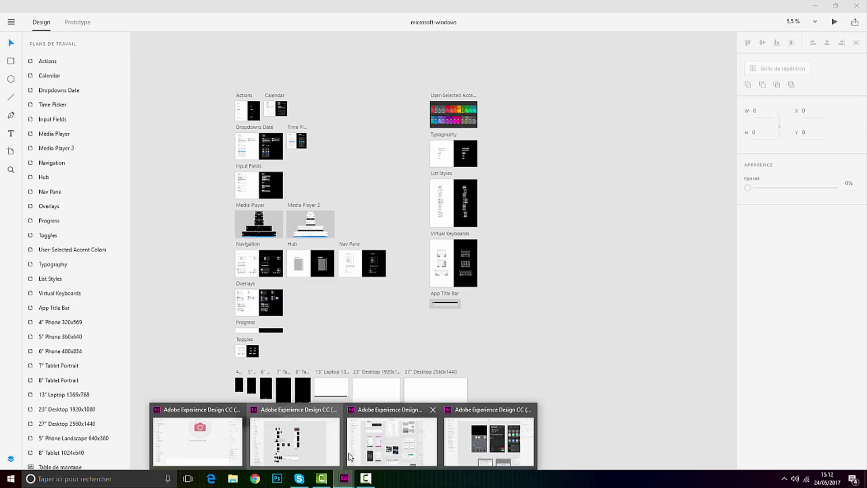
pyautogui.click(359, 440)
pyautogui.scroll(4, 423, 140)
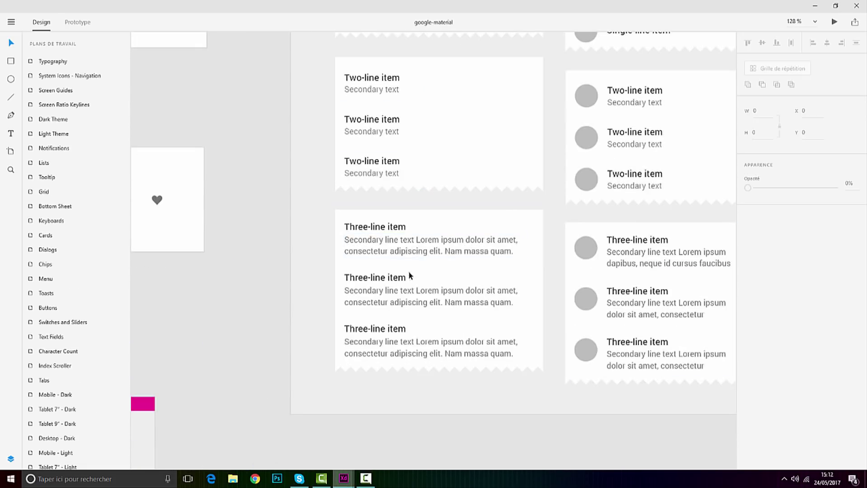
pyautogui.scroll(-2, 413, 303)
pyautogui.click(416, 302)
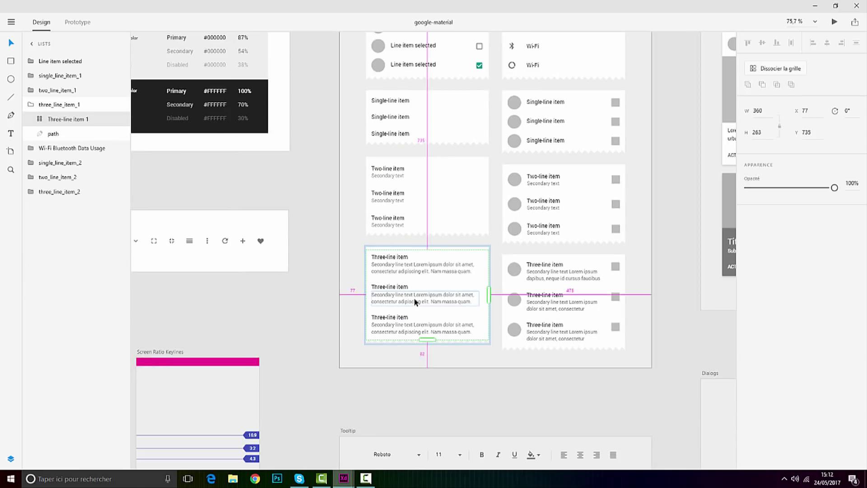
pyautogui.doubleClick(424, 300)
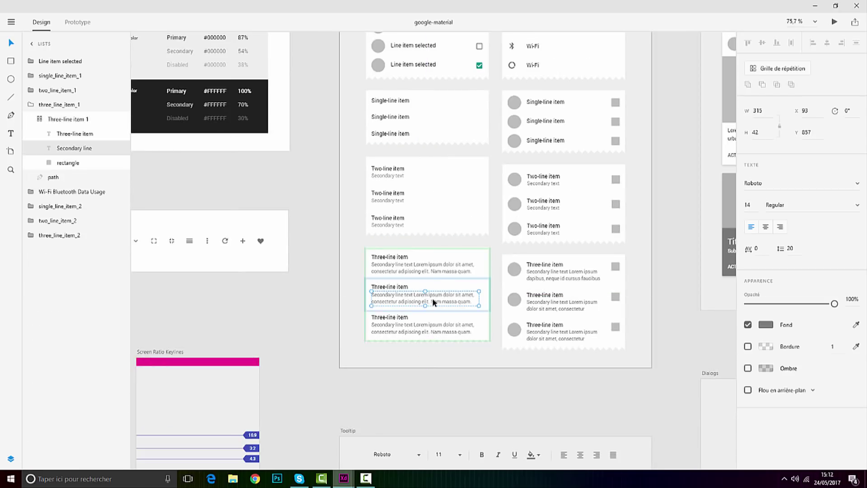
pyautogui.moveTo(480, 305); pyautogui.dragTo(488, 326)
pyautogui.doubleClick(472, 303)
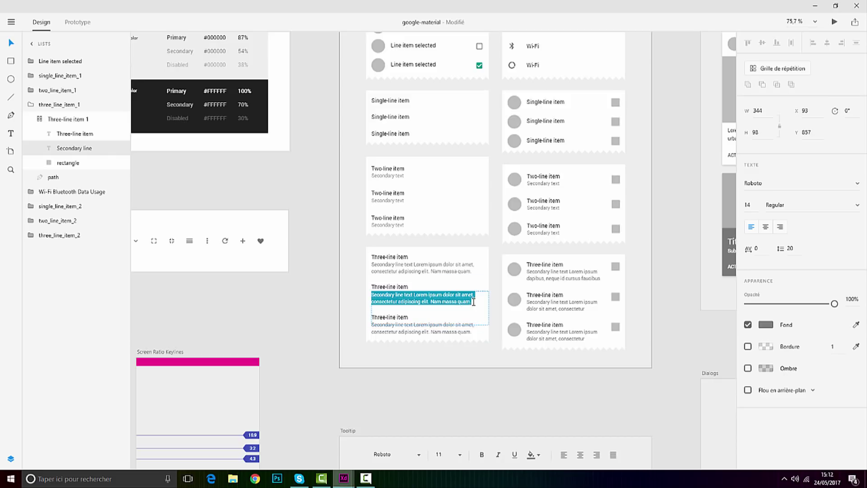
pyautogui.click(425, 376)
# Step: Find the first card on the Cards artboard and select its Lorem ipsum text
pyautogui.scroll(-6, 427, 376)
pyautogui.scroll(4, 576, 323)
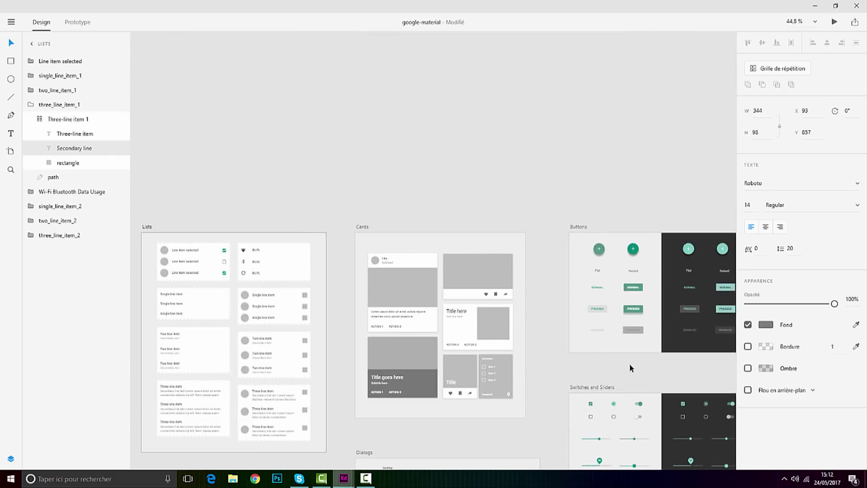
pyautogui.scroll(5, 392, 335)
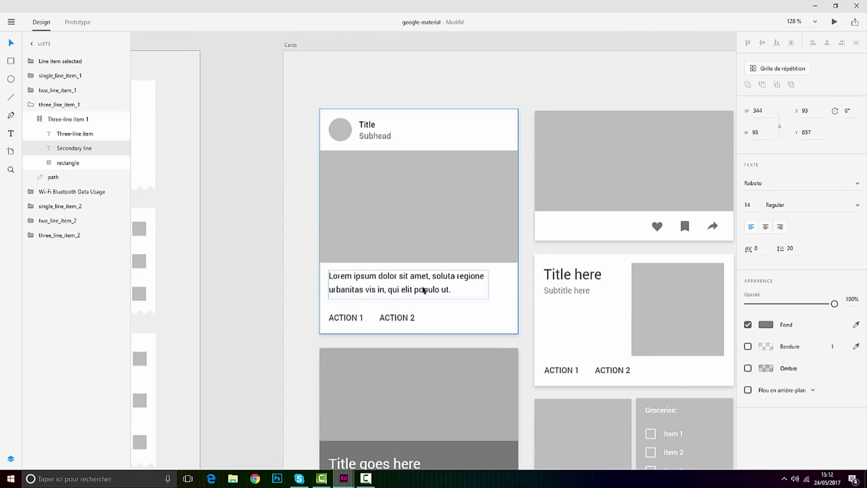
pyautogui.doubleClick(410, 287)
pyautogui.doubleClick(427, 283)
pyautogui.press('BackSpace')
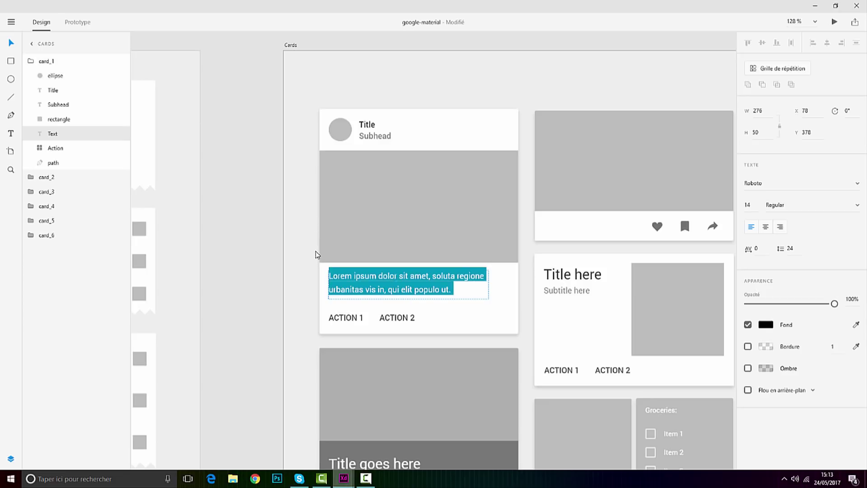
# Step: Copy the Lorem ipsum text from the last dark multi-line input on the Character Count artboard
pyautogui.scroll(-10, 416, 370)
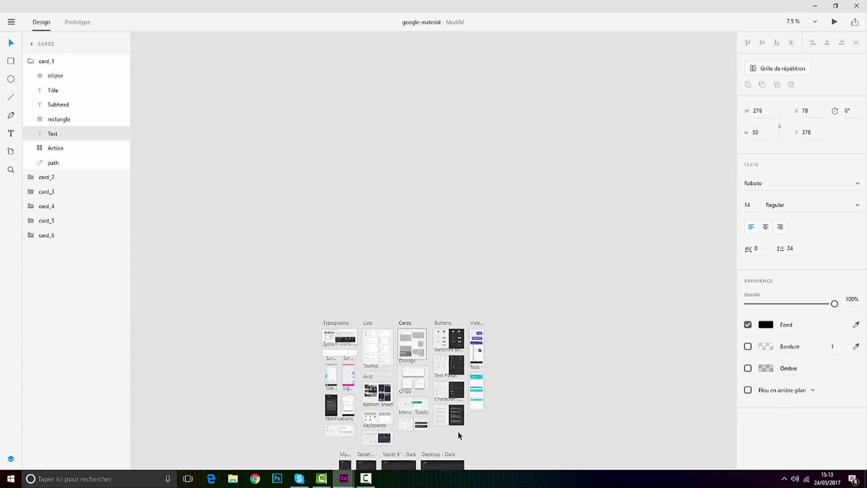
pyautogui.scroll(4, 457, 430)
pyautogui.scroll(5, 401, 383)
pyautogui.scroll(4, 533, 393)
pyautogui.doubleClick(549, 434)
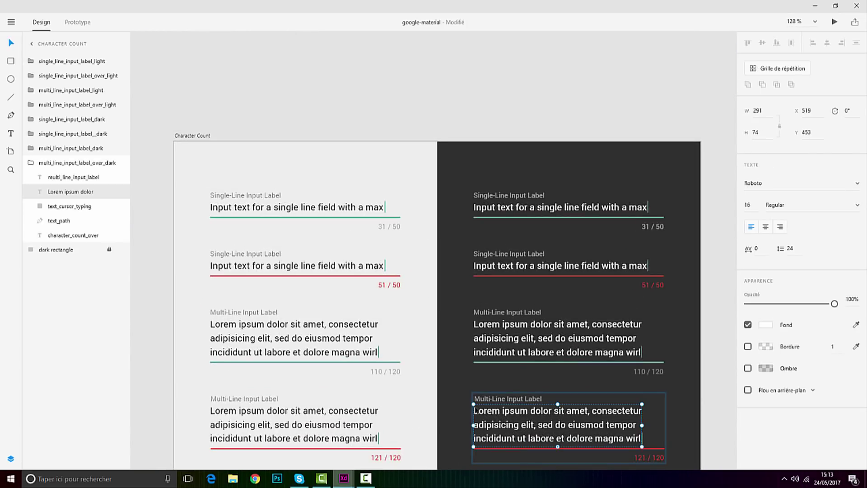
pyautogui.doubleClick(476, 409)
pyautogui.hotkey('ctrl', 'c')
pyautogui.press('Escape')
pyautogui.scroll(-7, 312, 316)
# Step: Return to the portfolio document, replace "Je vous présente mes" with the copied Lorem ipsum text and centre-align it
pyautogui.moveTo(345, 484)
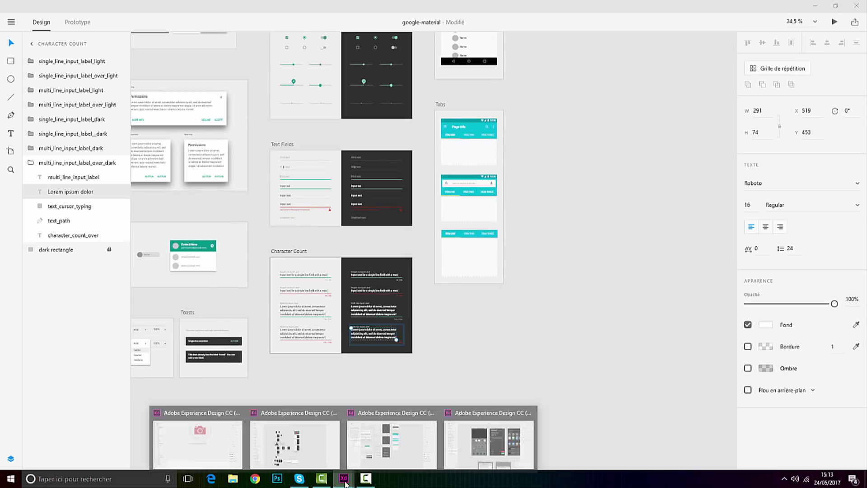
pyautogui.click(236, 442)
pyautogui.doubleClick(475, 237)
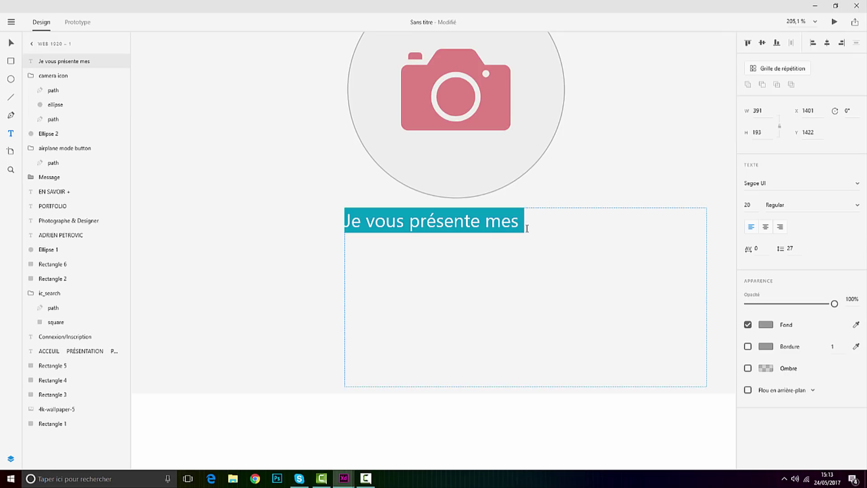
pyautogui.hotkey('ctrl', 'v')
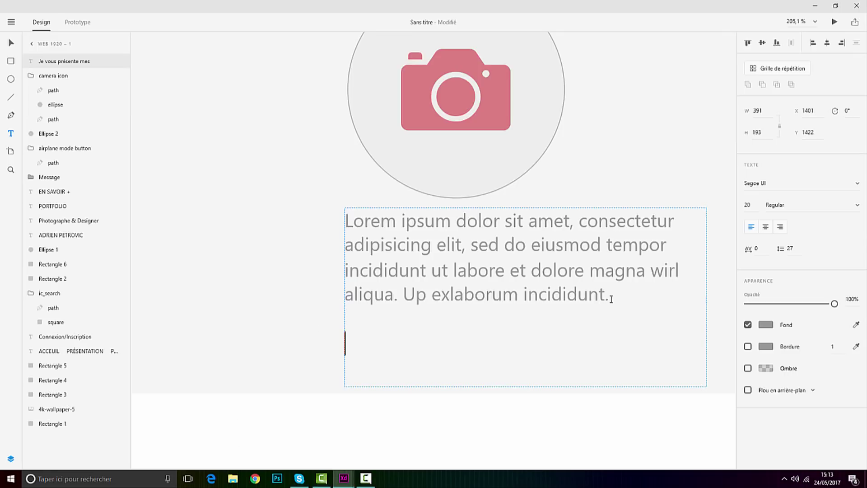
pyautogui.moveTo(612, 299); pyautogui.dragTo(329, 214)
pyautogui.click(766, 226)
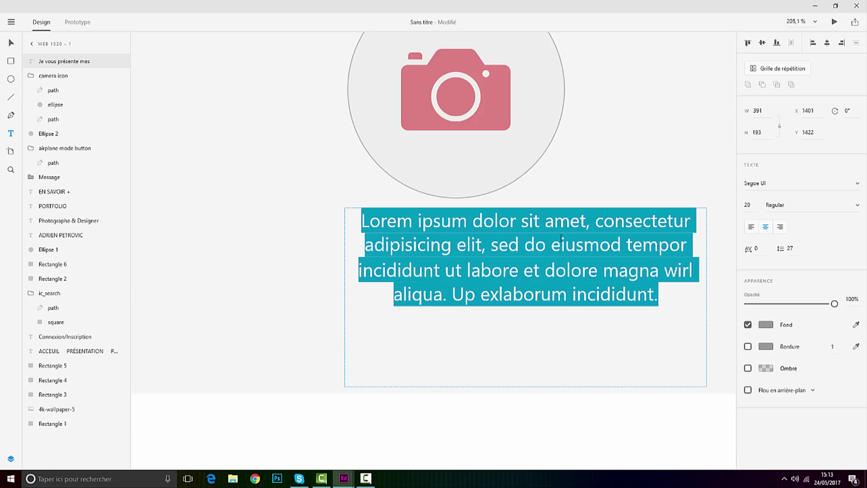
# Step: Narrow the Lorem ipsum text box to 339 by 193 and centre it under the camera circle at X 1352, Y 1426
pyautogui.press('Escape')
pyautogui.moveTo(502, 243)
pyautogui.mouseDown()
pyautogui.moveTo(474, 235)
pyautogui.moveTo(479, 248)
pyautogui.moveTo(511, 256)
pyautogui.mouseUp()
pyautogui.moveTo(640, 307); pyautogui.dragTo(589, 304)
pyautogui.moveTo(459, 280)
pyautogui.mouseDown()
pyautogui.moveTo(479, 280)
pyautogui.moveTo(471, 275)
pyautogui.mouseUp()
pyautogui.hotkey('ctrl', '0')
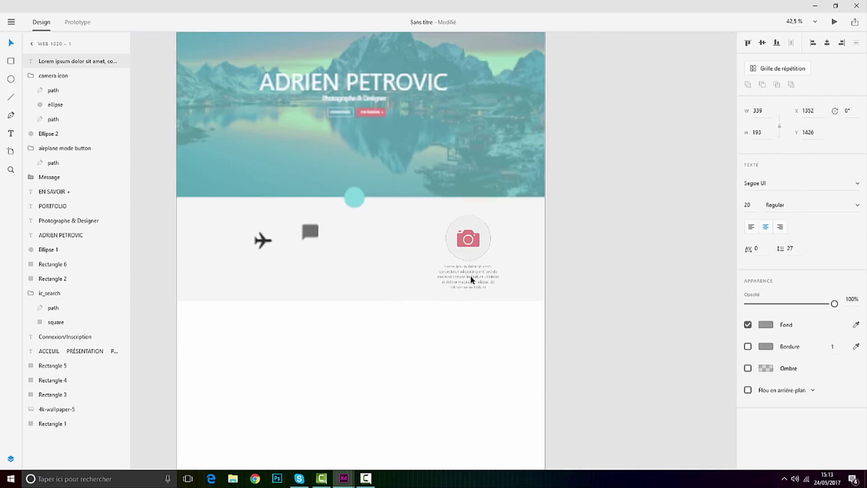
# Step: Shrink the circle and its camera icon, the icon to about 82 by 61, keeping them centred, with the circle at X 1423, Y 1189
pyautogui.click(472, 323)
pyautogui.scroll(-2, 272, 291)
pyautogui.scroll(5, 368, 271)
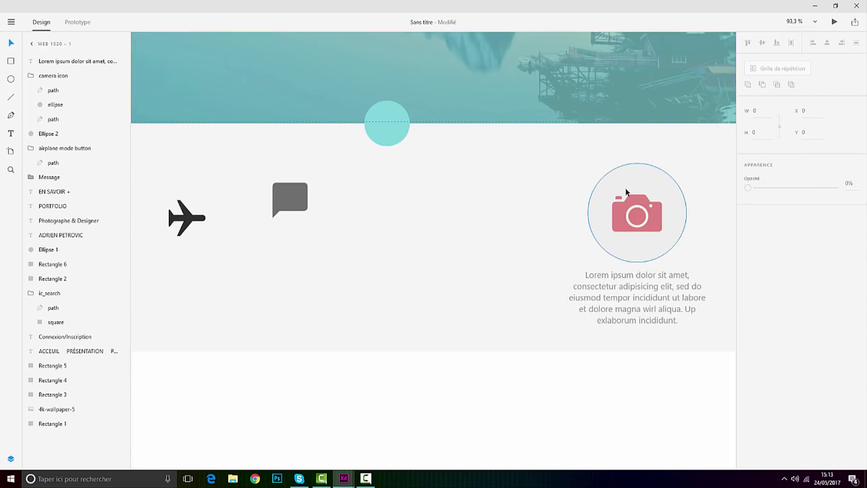
pyautogui.click(626, 192)
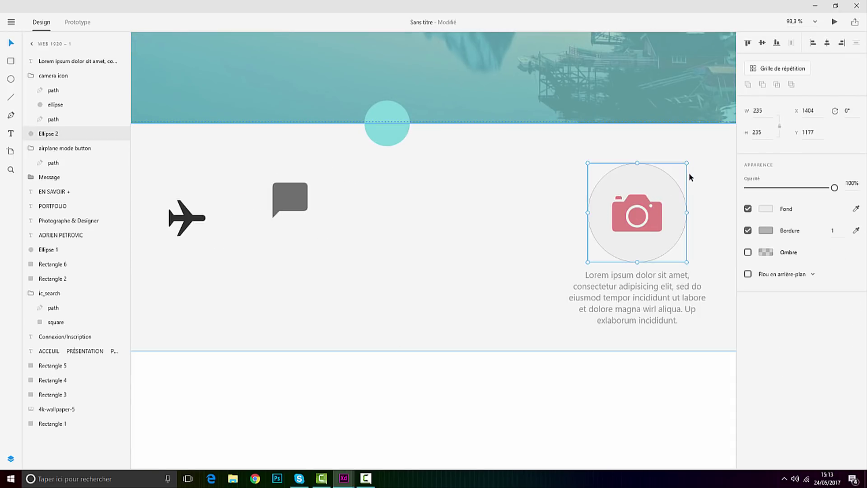
pyautogui.keyDown('shift'); pyautogui.click(645, 205); pyautogui.keyUp('shift')
pyautogui.keyDown('shift'); pyautogui.click(640, 216); pyautogui.keyUp('shift')
pyautogui.scroll(5, 616, 213)
pyautogui.keyDown('shift'); pyautogui.click(509, 154); pyautogui.keyUp('shift')
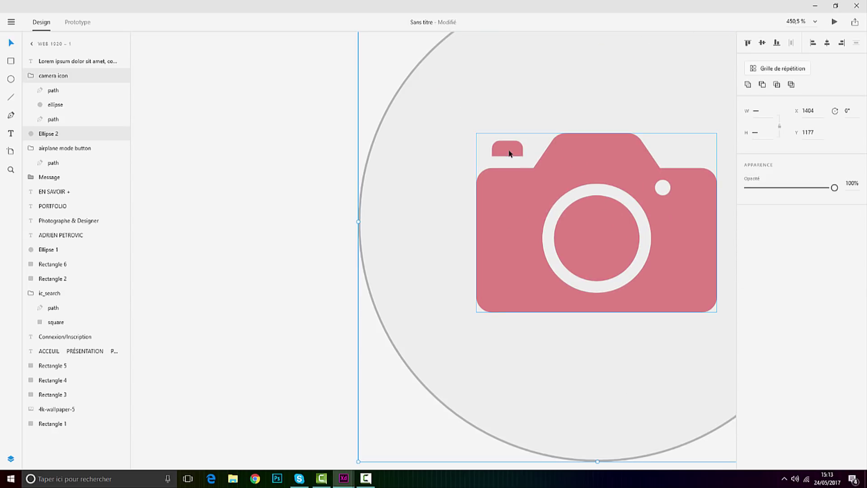
pyautogui.keyDown('shift'); pyautogui.click(598, 227); pyautogui.keyUp('shift')
pyautogui.scroll(-5, 600, 227)
pyautogui.moveTo(636, 181); pyautogui.dragTo(667, 191)
pyautogui.click(598, 215)
pyautogui.moveTo(624, 207); pyautogui.dragTo(665, 210)
pyautogui.click(693, 183)
pyautogui.moveTo(703, 170); pyautogui.dragTo(618, 221)
pyautogui.keyDown('shift'); pyautogui.click(664, 208); pyautogui.keyUp('shift')
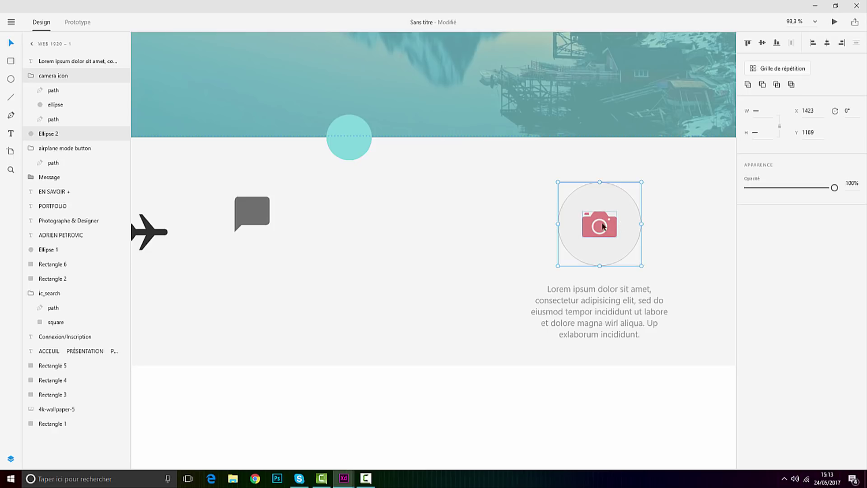
pyautogui.scroll(5, 599, 226)
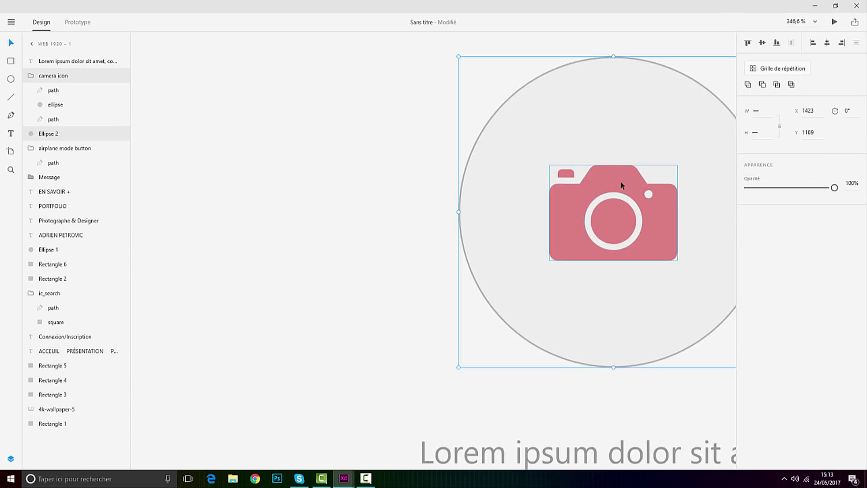
pyautogui.click(624, 175)
pyautogui.scroll(-6, 652, 188)
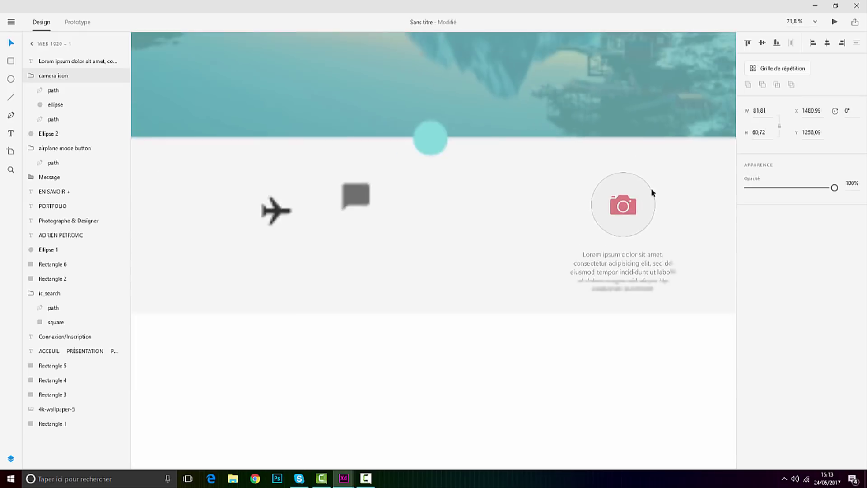
# Step: Change the fill of the camera icon's body to near-black #212121
pyautogui.scroll(3, 657, 190)
pyautogui.scroll(3, 627, 196)
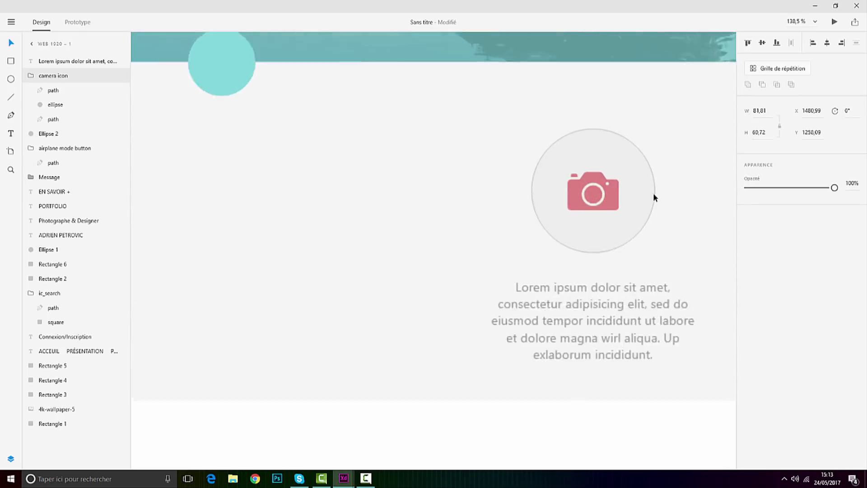
pyautogui.doubleClick(605, 189)
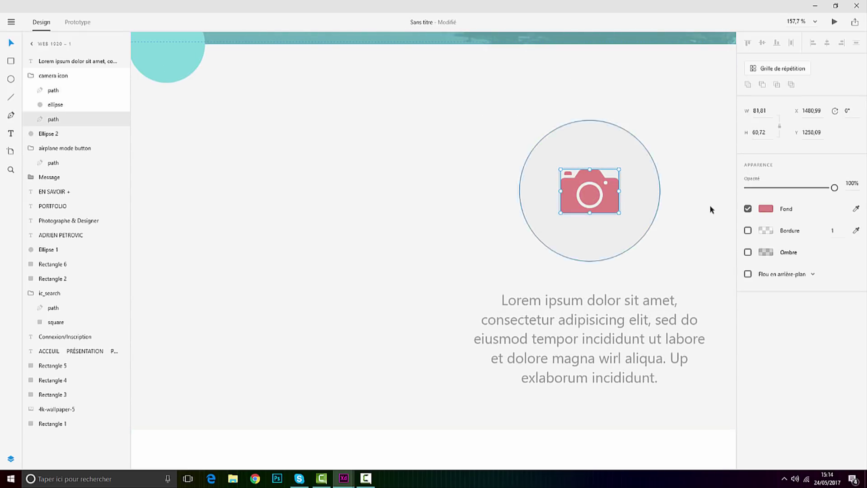
pyautogui.click(765, 209)
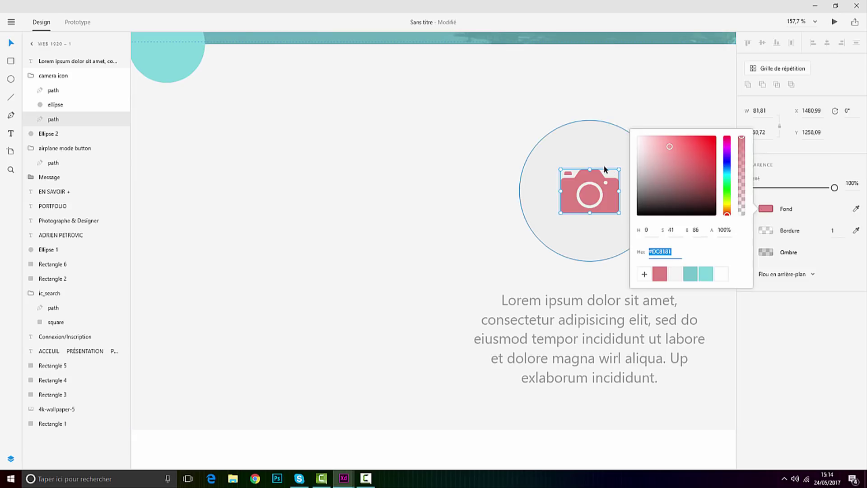
pyautogui.click(637, 199)
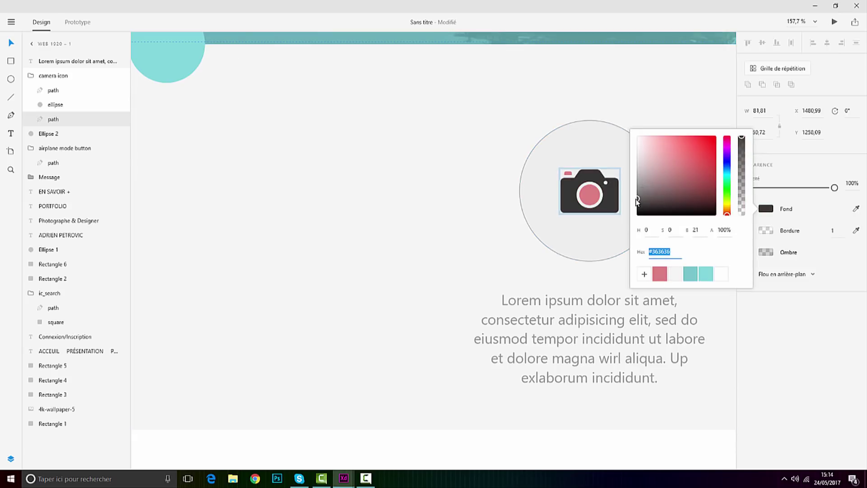
pyautogui.moveTo(632, 203); pyautogui.dragTo(632, 208)
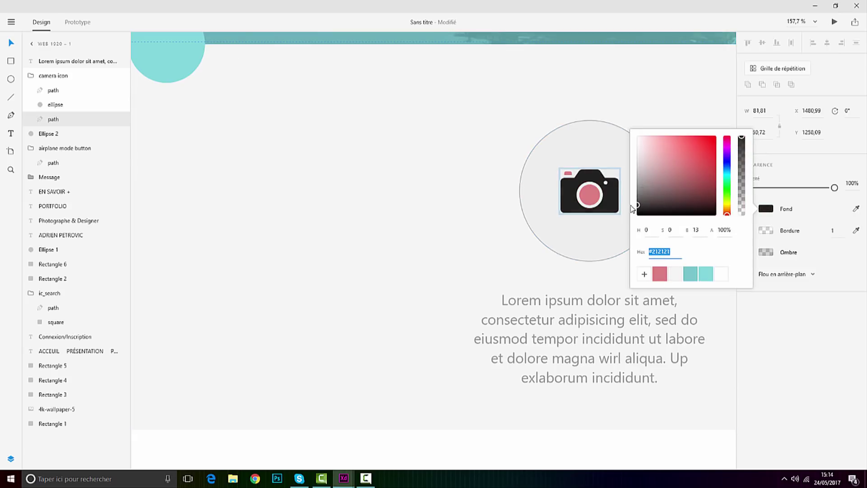
# Step: Recolour the camera's lens and small upper button together by sampling the dark fill of the camera body
pyautogui.click(578, 197)
pyautogui.doubleClick(588, 197)
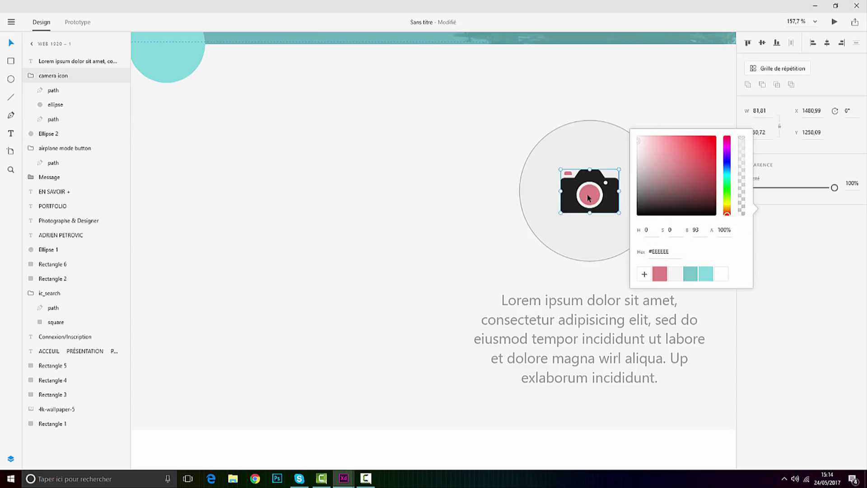
pyautogui.keyDown('shift'); pyautogui.click(570, 174); pyautogui.keyUp('shift')
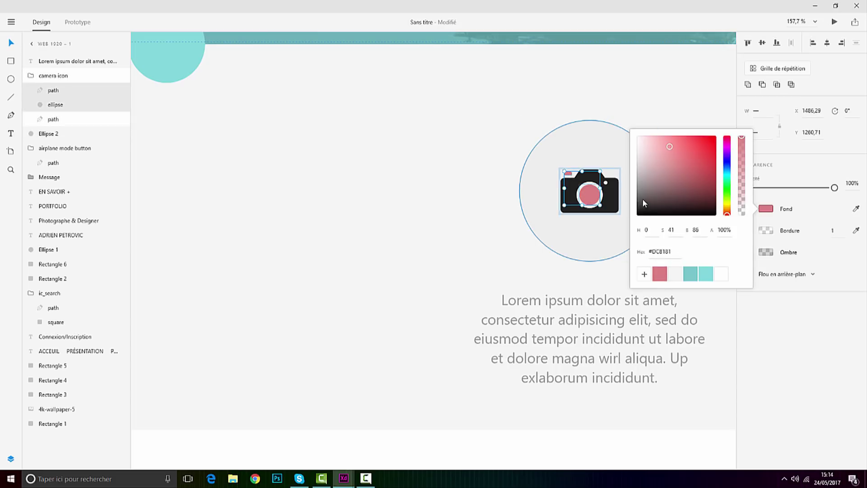
pyautogui.press('i')
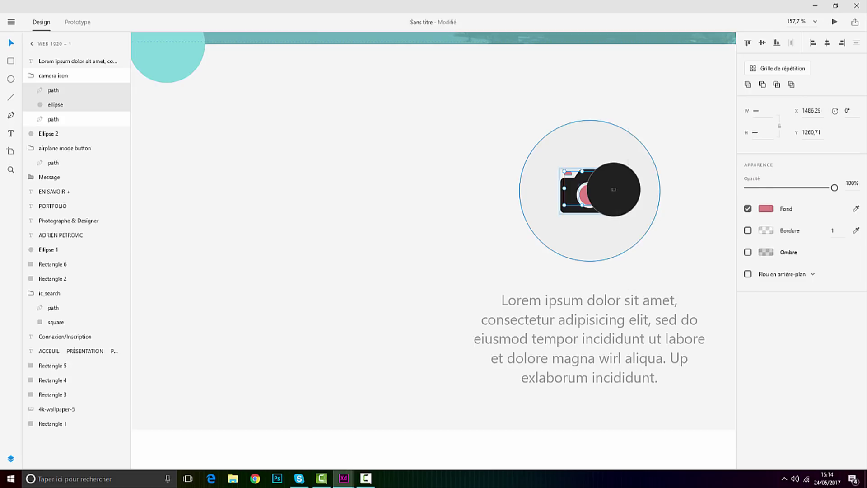
pyautogui.click(614, 188)
pyautogui.click(280, 142)
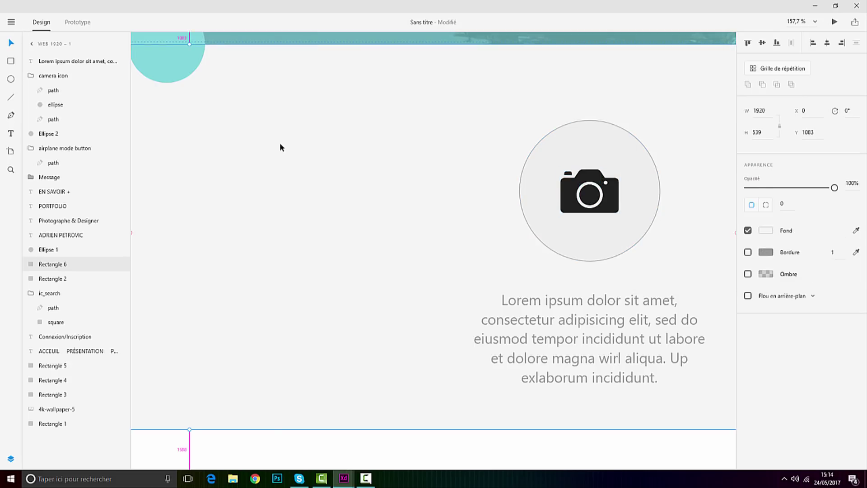
# Step: Duplicate the camera's circle and its Lorem ipsum text, without the camera icon, into the middle of the light grey section
pyautogui.hotkey('ctrl', '0')
pyautogui.scroll(-1, 253, 102)
pyautogui.scroll(5, 139, 35)
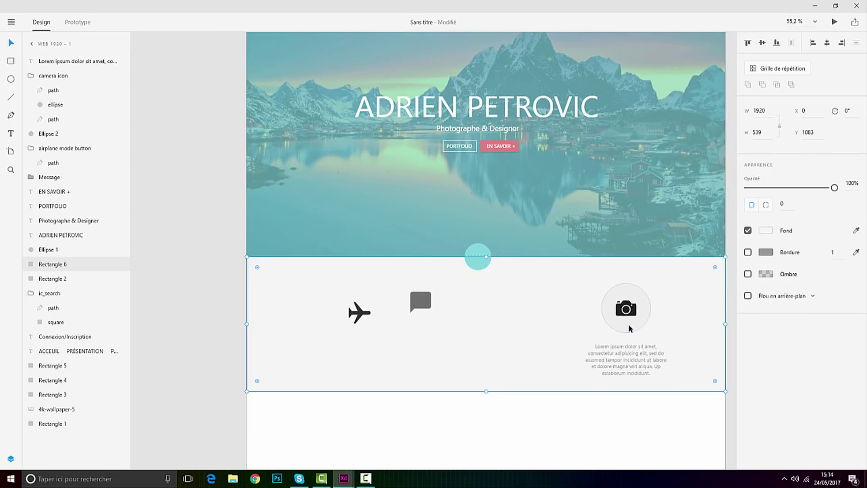
pyautogui.click(640, 294)
pyautogui.keyDown('shift'); pyautogui.click(635, 362); pyautogui.keyUp('shift')
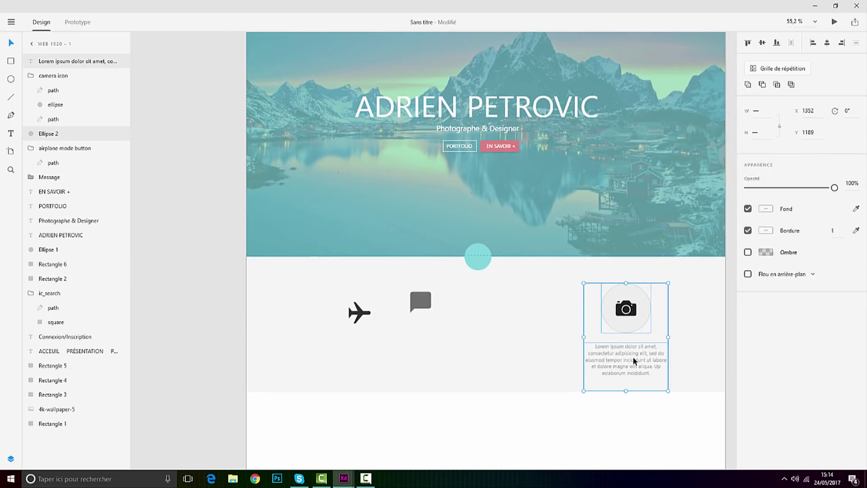
pyautogui.moveTo(633, 363); pyautogui.dragTo(494, 361)
# Step: Move the message and airplane icons together out of the grey section into the blank white area below it
pyautogui.click(421, 302)
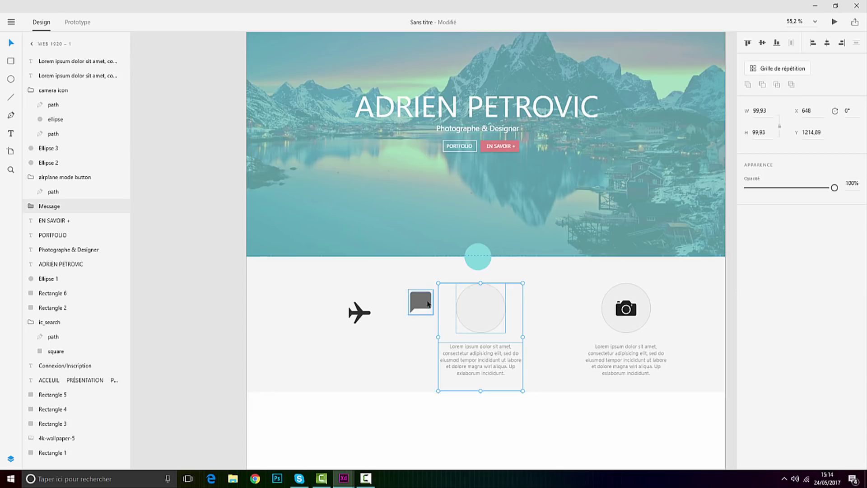
pyautogui.keyDown('shift'); pyautogui.click(360, 312); pyautogui.keyUp('shift')
pyautogui.moveTo(360, 312); pyautogui.dragTo(442, 449)
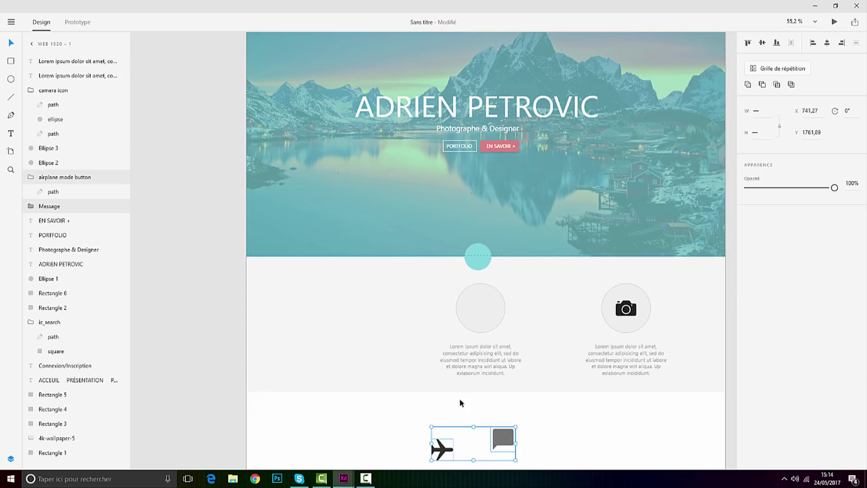
# Step: Duplicate the middle circle and its text to form a left column in the grey section, at X 116, Y 1189
pyautogui.click(494, 307)
pyautogui.keyDown('shift'); pyautogui.click(490, 373); pyautogui.keyUp('shift')
pyautogui.moveTo(492, 347); pyautogui.dragTo(324, 358)
pyautogui.scroll(-3, 420, 356)
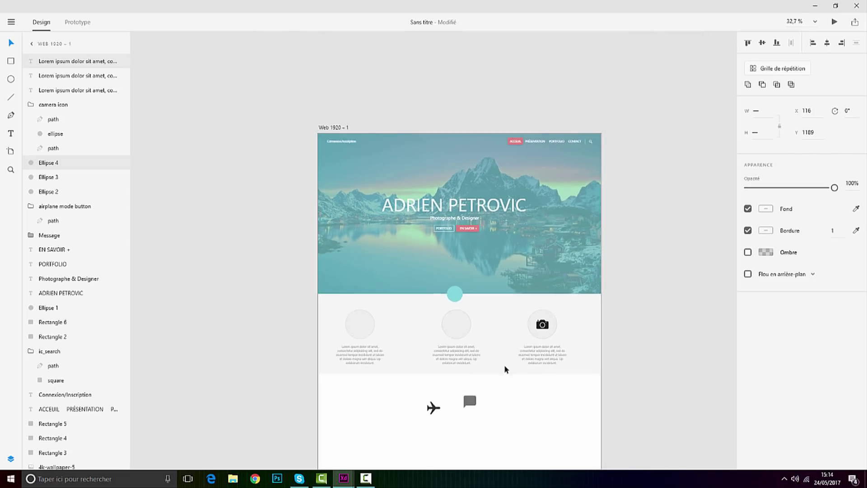
pyautogui.press('Escape')
pyautogui.scroll(-3, 527, 391)
pyautogui.scroll(5, 513, 397)
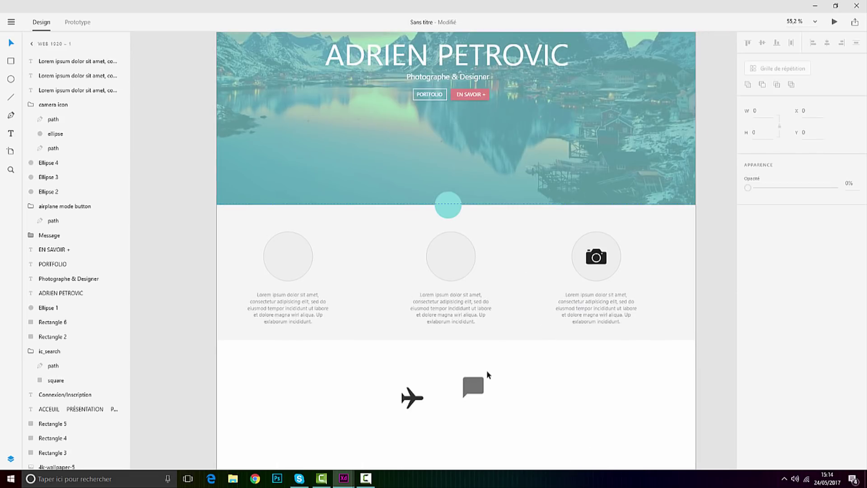
pyautogui.scroll(-4, 527, 362)
pyautogui.scroll(-1, 527, 361)
pyautogui.scroll(4, 538, 364)
# Step: Space the three circle-and-text columns evenly, with the left one at X 154, the middle one at X 759, and the camera column slightly further right
pyautogui.click(331, 286)
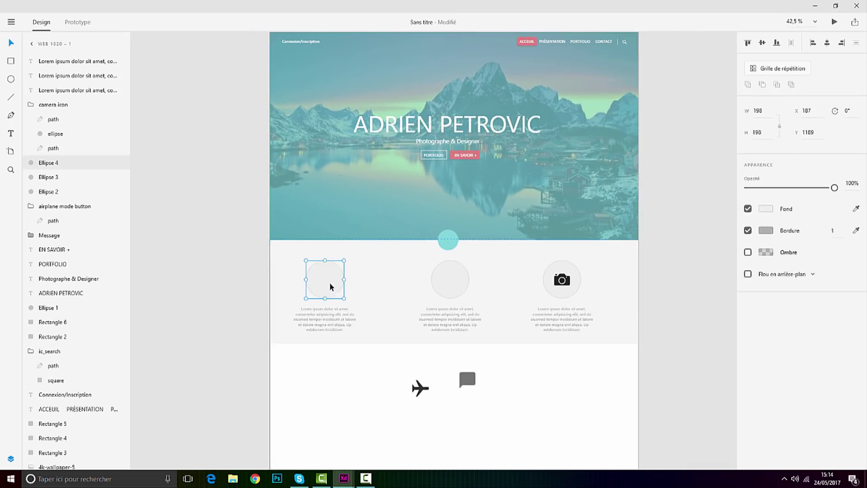
pyautogui.keyDown('shift'); pyautogui.click(335, 312); pyautogui.keyUp('shift')
pyautogui.moveTo(332, 287); pyautogui.dragTo(338, 287)
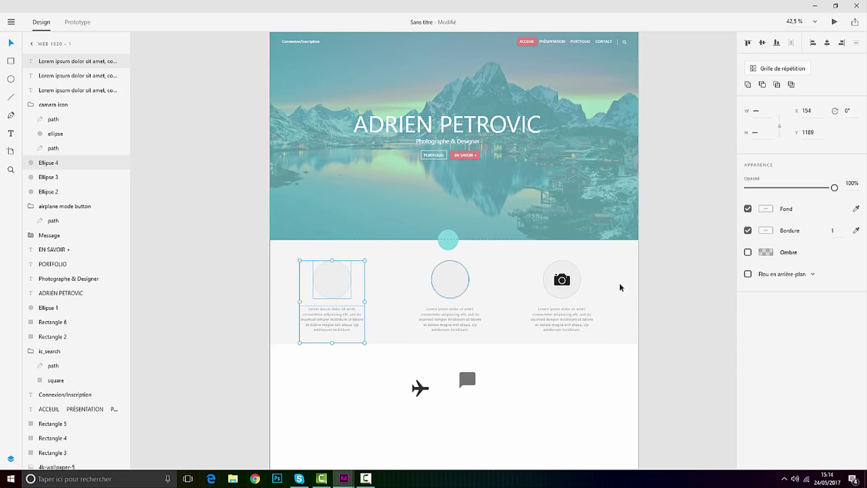
pyautogui.click(443, 274)
pyautogui.keyDown('shift'); pyautogui.click(453, 314); pyautogui.keyUp('shift')
pyautogui.moveTo(460, 284); pyautogui.dragTo(457, 284)
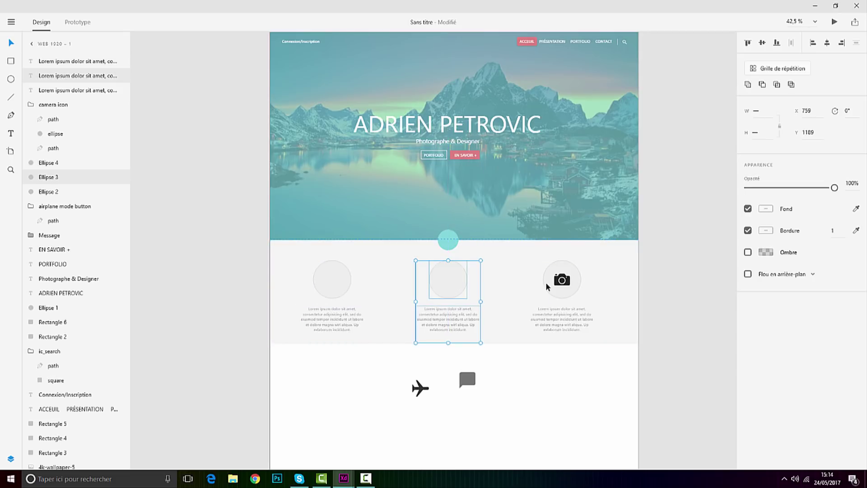
pyautogui.click(577, 281)
pyautogui.keyDown('shift'); pyautogui.click(565, 320); pyautogui.keyUp('shift')
pyautogui.moveTo(572, 320)
pyautogui.mouseDown()
pyautogui.moveTo(551, 319)
pyautogui.moveTo(574, 318)
pyautogui.mouseUp()
pyautogui.click(605, 334)
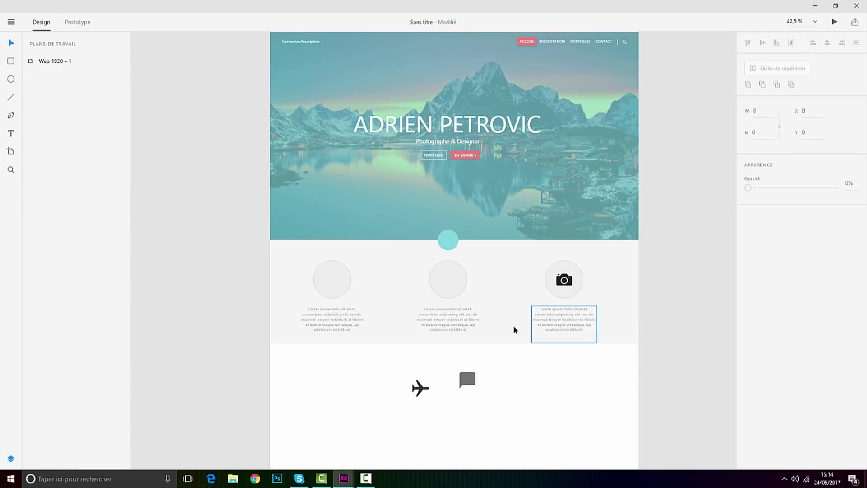
# Step: Select all three circles, their texts and the camera icon, and move them up together so the circles sit at Y 1175
pyautogui.scroll(-2, 513, 341)
pyautogui.scroll(1, 492, 316)
pyautogui.scroll(3, 491, 319)
pyautogui.click(459, 273)
pyautogui.keyDown('shift'); pyautogui.click(477, 328); pyautogui.keyUp('shift')
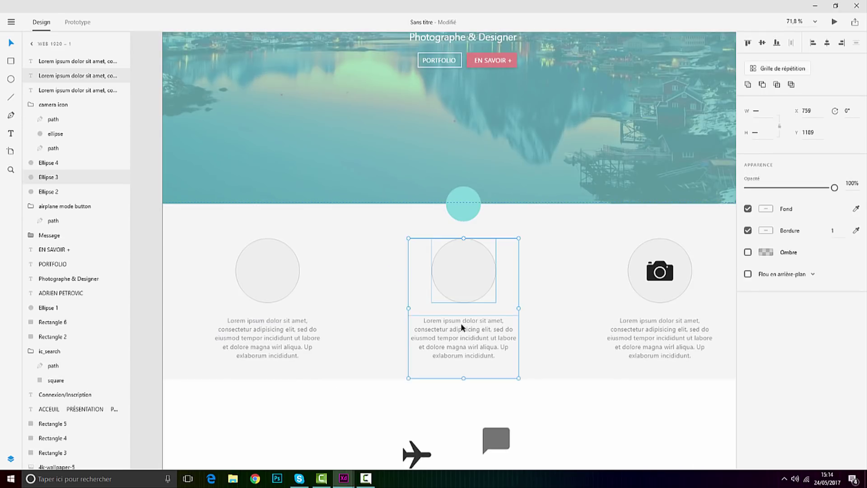
pyautogui.keyDown('shift'); pyautogui.click(265, 296); pyautogui.keyUp('shift')
pyautogui.keyDown('shift'); pyautogui.click(268, 336); pyautogui.keyUp('shift')
pyautogui.keyDown('shift'); pyautogui.click(684, 270); pyautogui.keyUp('shift')
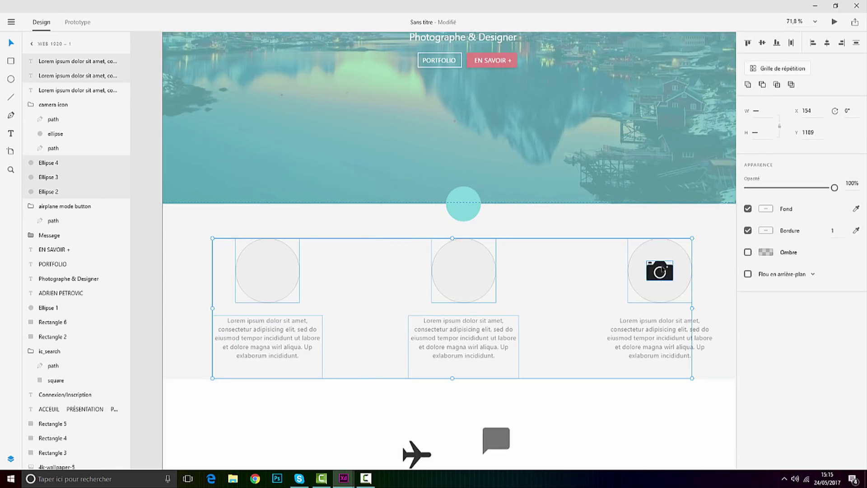
pyautogui.keyDown('shift'); pyautogui.click(663, 326); pyautogui.keyUp('shift')
pyautogui.moveTo(662, 338); pyautogui.dragTo(661, 332)
pyautogui.click(607, 416)
pyautogui.scroll(-2, 573, 375)
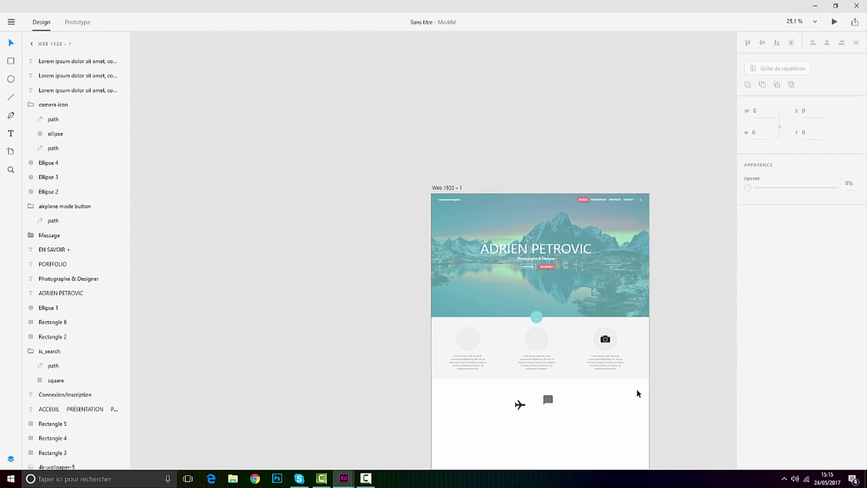
pyautogui.scroll(2, 633, 389)
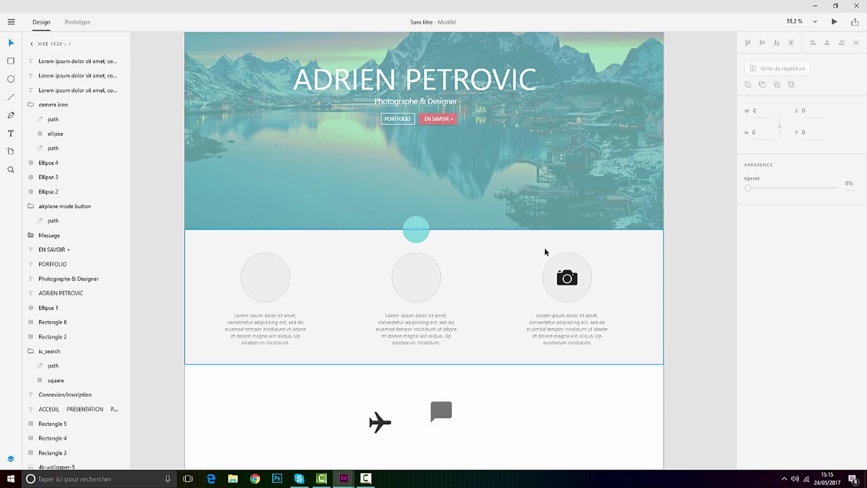
# Step: Try to place the message icon inside the middle circle
pyautogui.click(441, 411)
pyautogui.moveTo(441, 411); pyautogui.dragTo(571, 278)
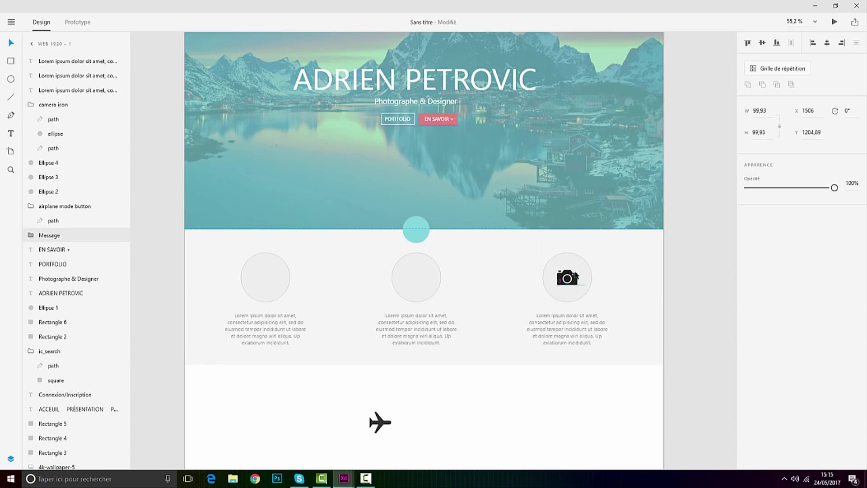
pyautogui.moveTo(442, 277); pyautogui.dragTo(418, 280)
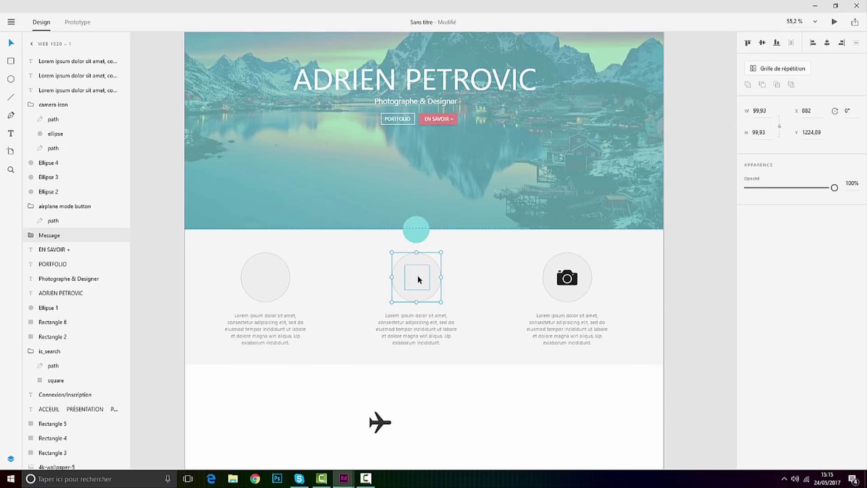
pyautogui.rightClick(418, 276)
pyautogui.click(477, 307)
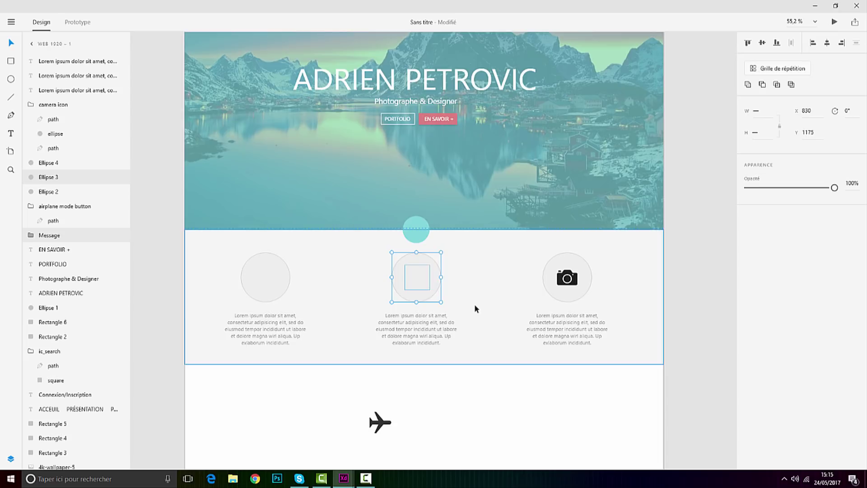
pyautogui.hotkey('ctrl', 'z')
# Step: Bring the message icon to the front and place it in the middle circle at X 882, about Y 1225
pyautogui.moveTo(444, 402); pyautogui.dragTo(473, 281)
pyautogui.rightClick(473, 281)
pyautogui.moveTo(542, 233)
pyautogui.click(619, 239)
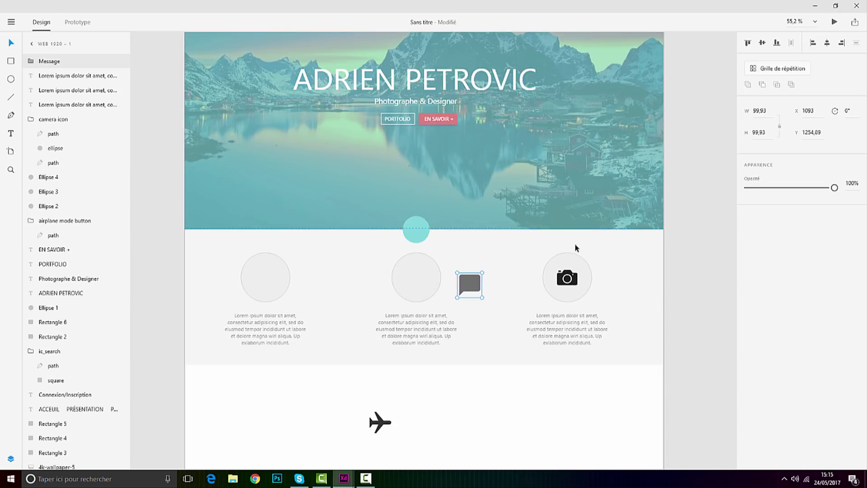
pyautogui.moveTo(427, 277); pyautogui.dragTo(419, 278)
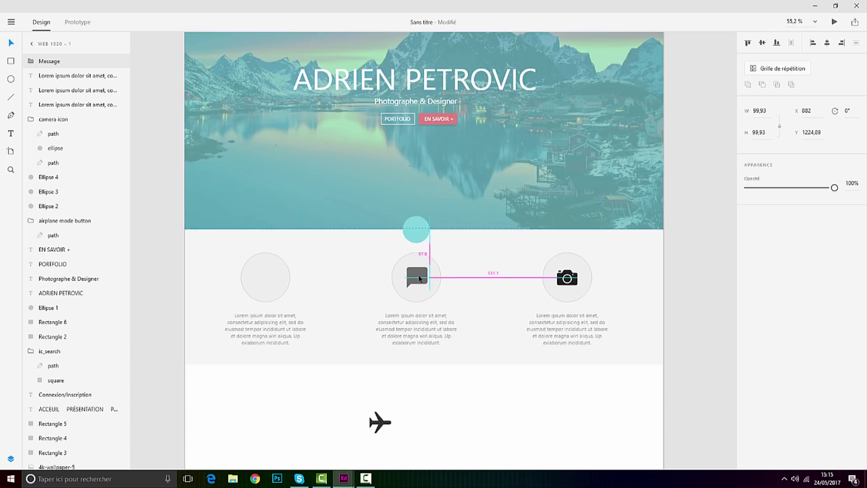
# Step: Shrink the message icon to 72 by 72, keeping it centred in the middle circle
pyautogui.scroll(5, 412, 276)
pyautogui.moveTo(447, 310); pyautogui.dragTo(430, 325)
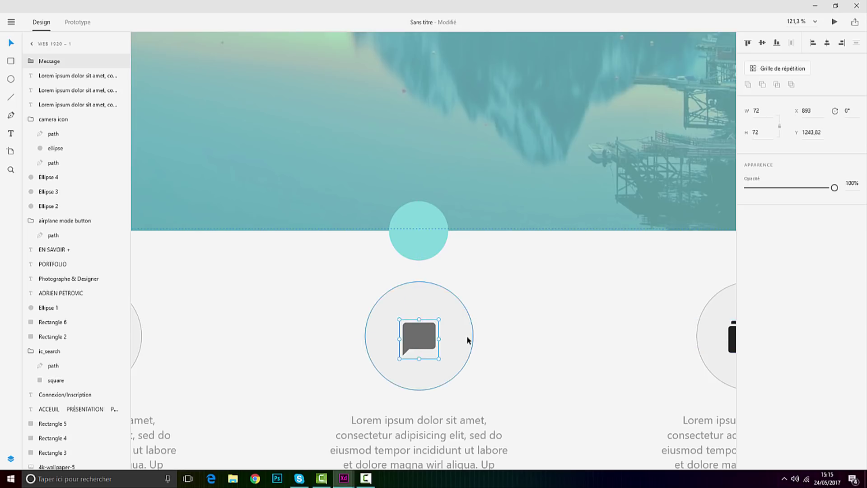
pyautogui.click(470, 365)
pyautogui.scroll(-8, 461, 371)
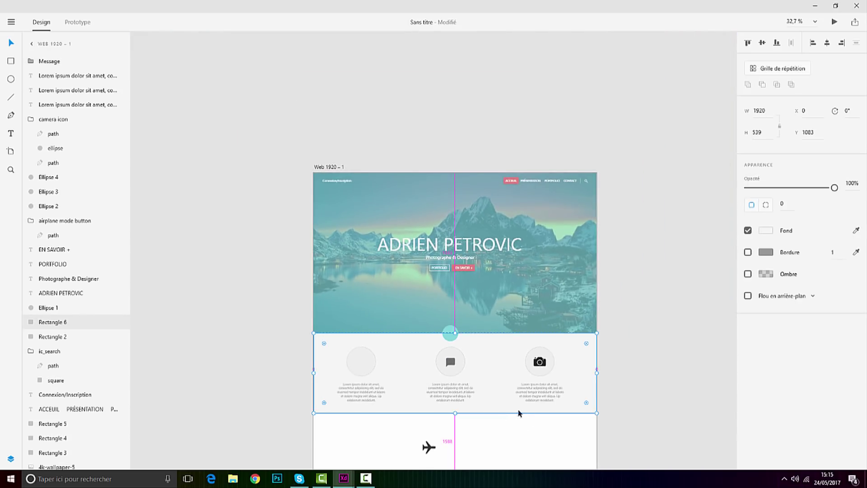
pyautogui.scroll(7, 502, 416)
pyautogui.scroll(4, 381, 227)
pyautogui.click(451, 222)
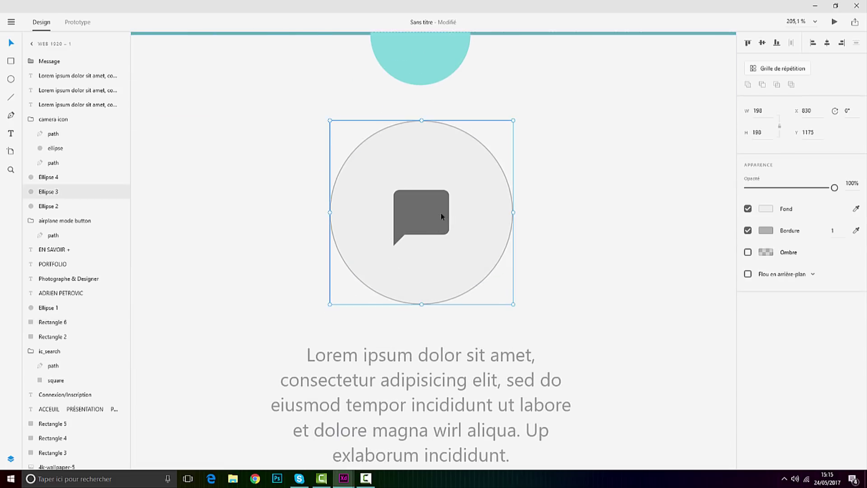
pyautogui.click(428, 219)
pyautogui.scroll(-8, 530, 307)
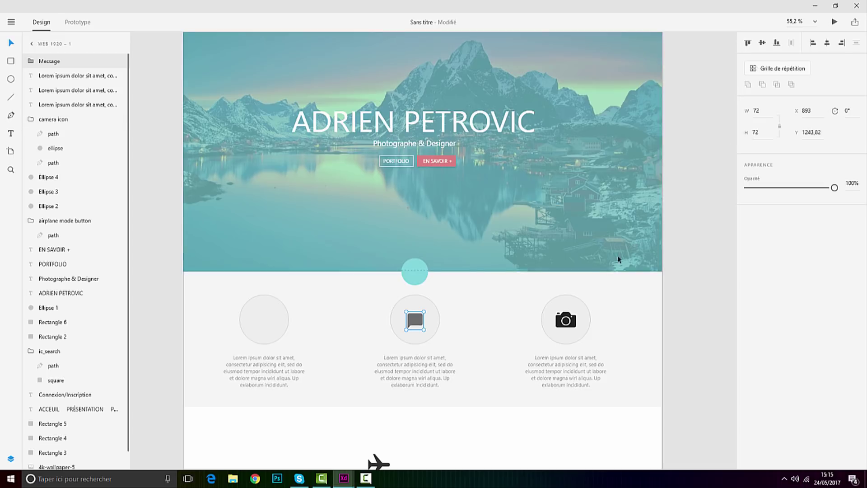
# Step: Recolour the message icon's shape by sampling the camera's dark fill and raise its opacity to 100%
pyautogui.scroll(3, 540, 335)
pyautogui.doubleClick(326, 303)
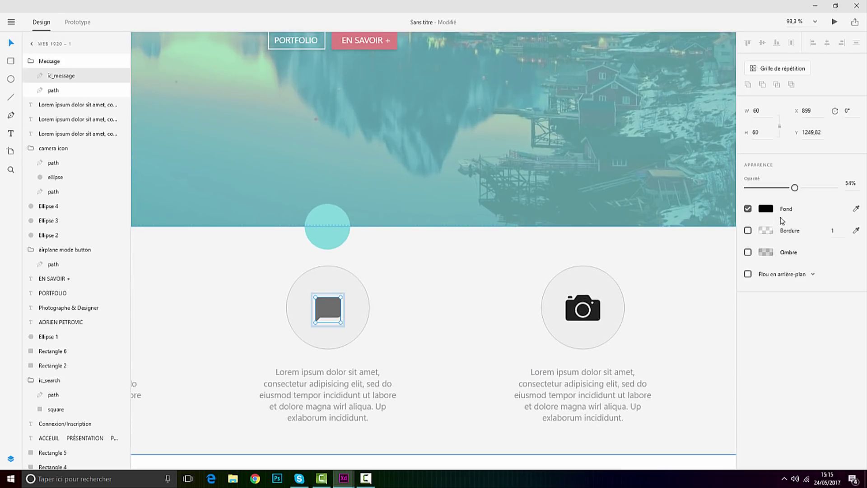
pyautogui.click(856, 209)
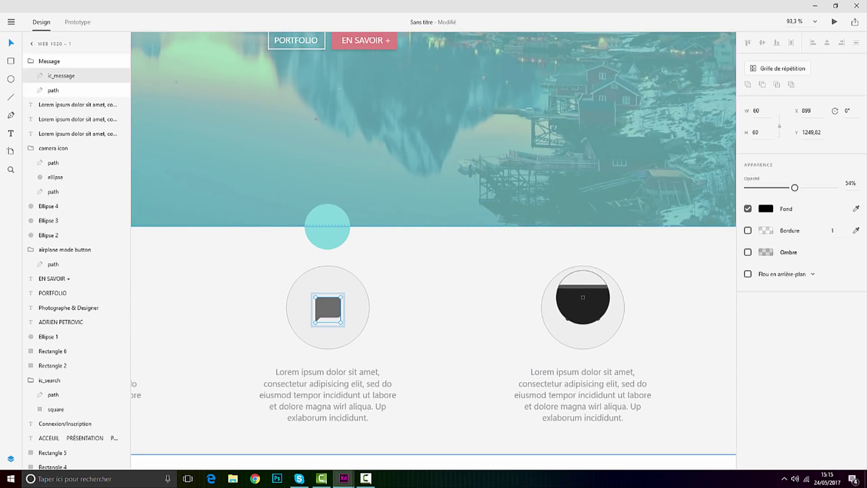
pyautogui.click(590, 302)
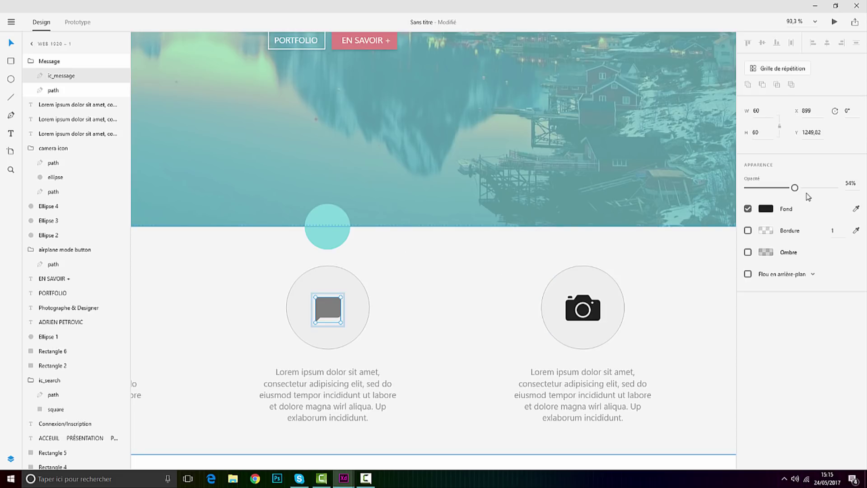
pyautogui.moveTo(795, 188); pyautogui.dragTo(835, 187)
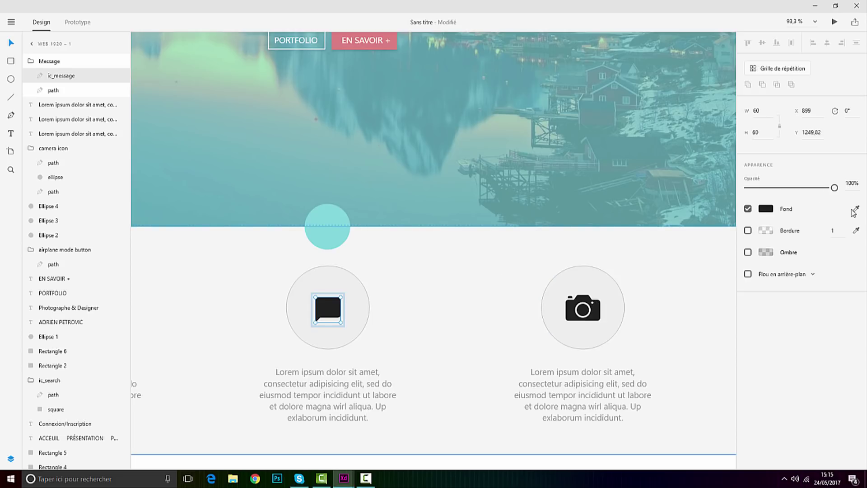
pyautogui.click(584, 297)
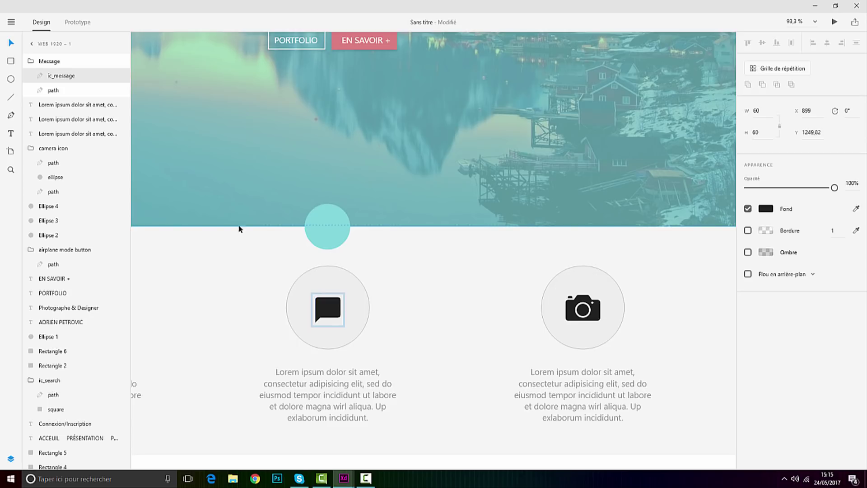
pyautogui.click(445, 305)
pyautogui.scroll(-1, 446, 304)
pyautogui.scroll(-5, 445, 305)
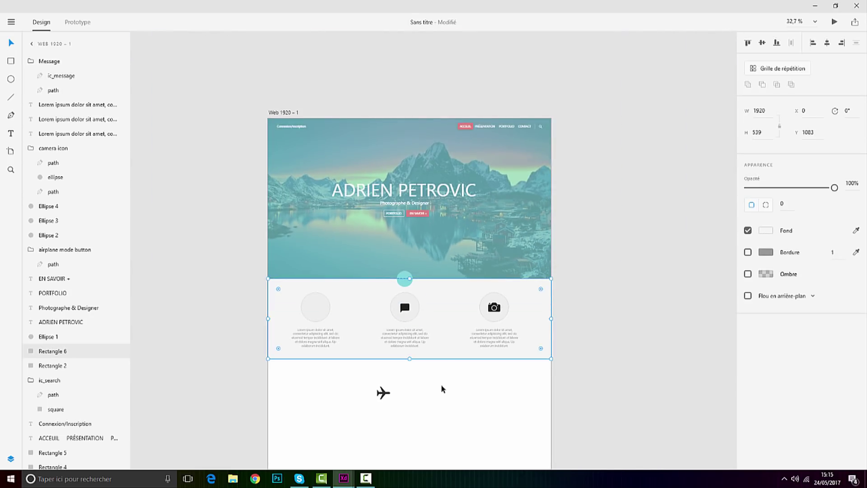
# Step: Bring the airplane icon to the front and place it inside the left circle at about X 288, Y 1232
pyautogui.scroll(3, 291, 374)
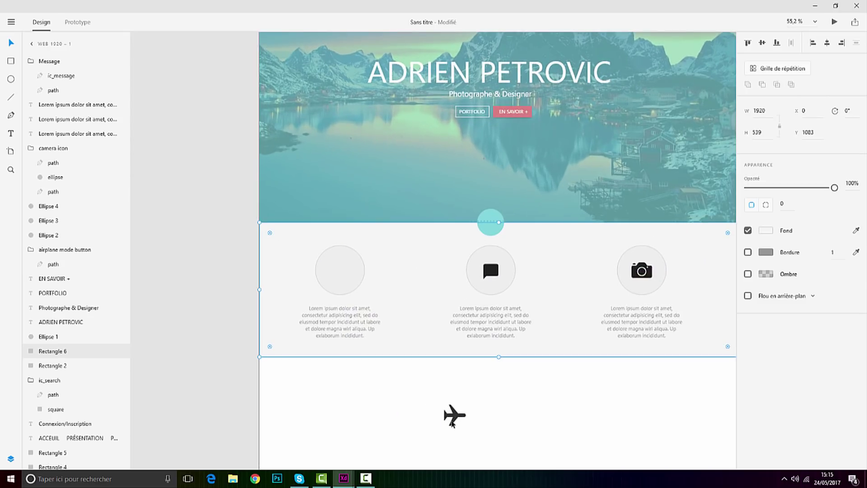
pyautogui.press('Escape')
pyautogui.moveTo(459, 420); pyautogui.dragTo(340, 267)
pyautogui.rightClick(311, 267)
pyautogui.moveTo(347, 230)
pyautogui.click(447, 229)
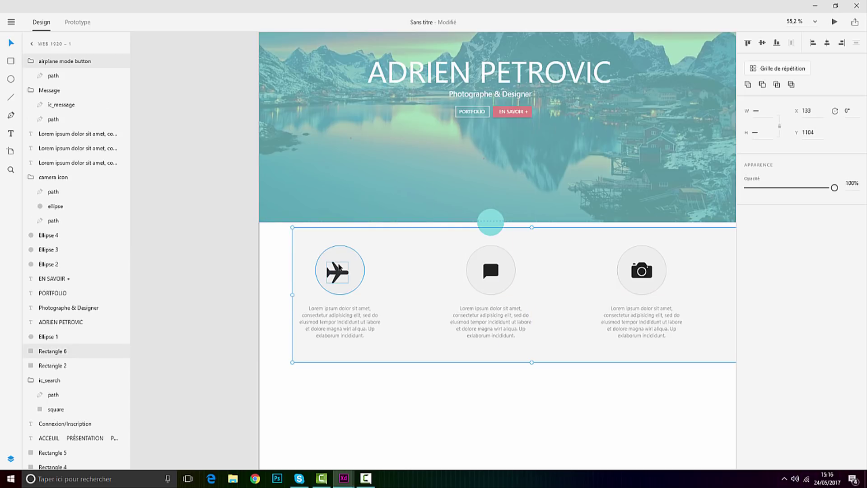
pyautogui.hotkey('ctrl', 'z')
pyautogui.click(306, 282)
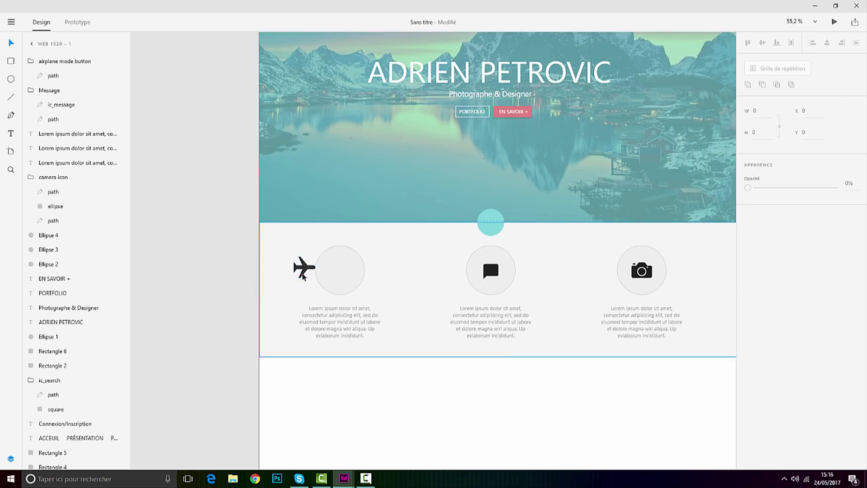
pyautogui.click(304, 269)
pyautogui.moveTo(307, 267); pyautogui.dragTo(344, 273)
pyautogui.scroll(-2, 343, 271)
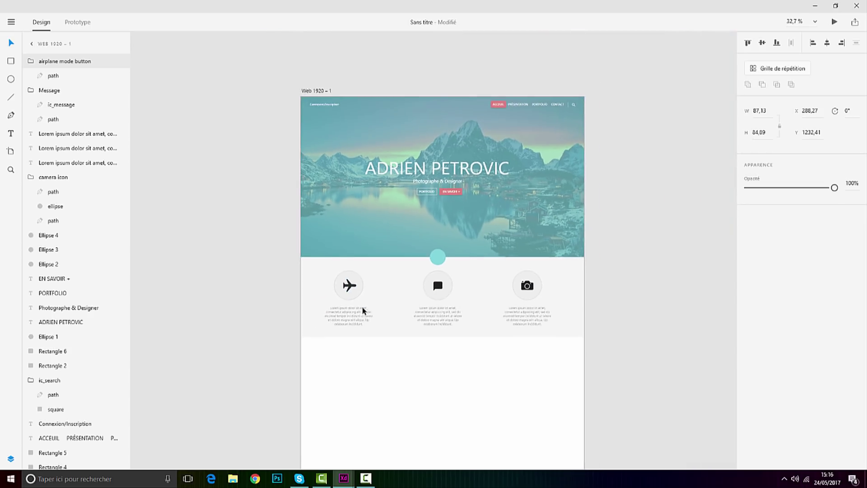
# Step: Shrink the airplane icon to about 67 by 65 and reposition it in the left circle at about X 300, Y 1241
pyautogui.scroll(5, 348, 282)
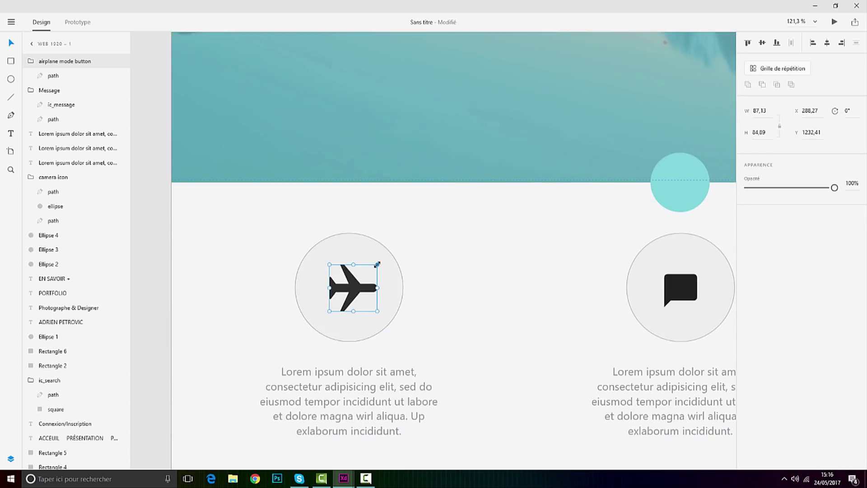
pyautogui.moveTo(377, 265); pyautogui.dragTo(366, 269)
pyautogui.moveTo(352, 299); pyautogui.dragTo(358, 287)
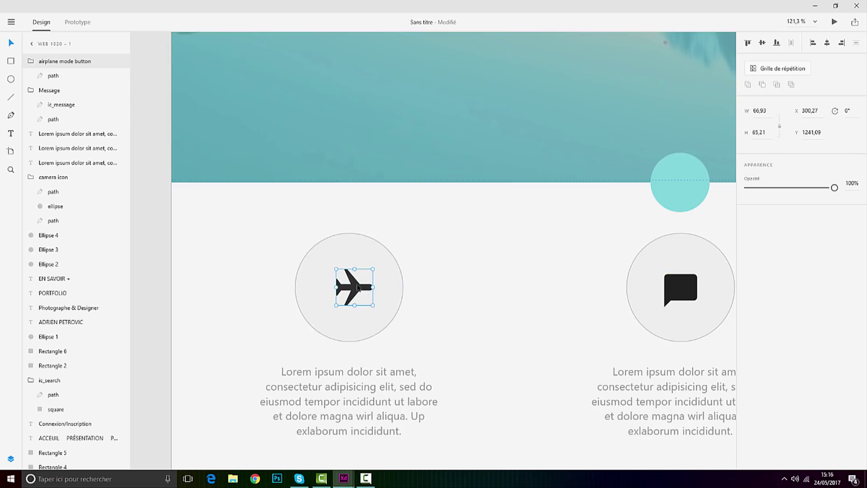
# Step: Nudge the airplane icon slightly to the left to centre it in its circle, then deselect it
pyautogui.scroll(-4, 362, 299)
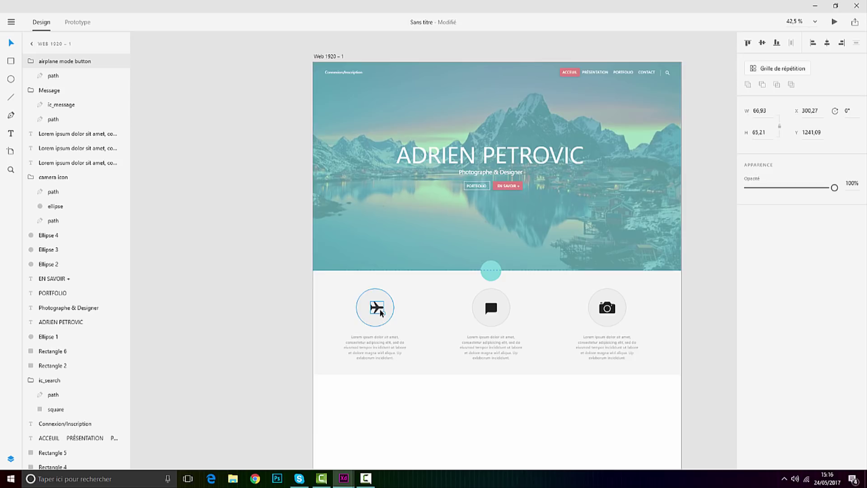
pyautogui.moveTo(382, 310); pyautogui.dragTo(380, 309)
pyautogui.click(433, 408)
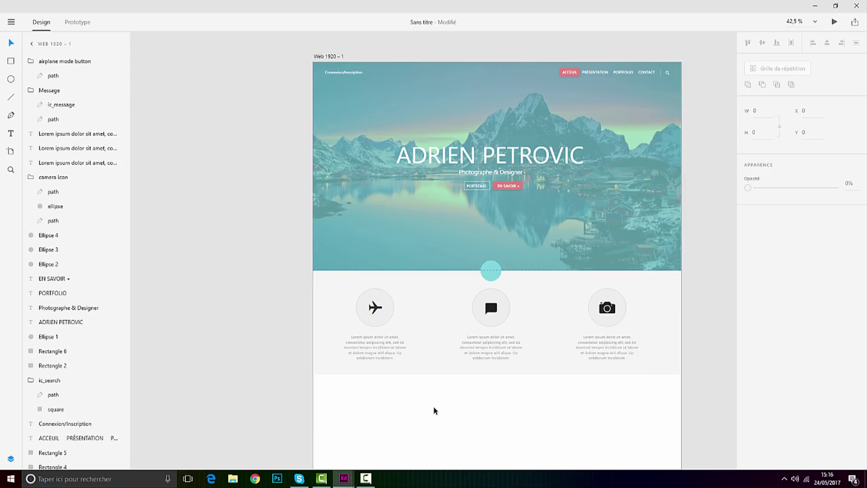
# Step: Shrink the message icon to about 61.6 by 61.6 and centre it in the middle circle at about X 898, Y 1244
pyautogui.scroll(-2, 440, 397)
pyautogui.scroll(3, 467, 342)
pyautogui.click(387, 319)
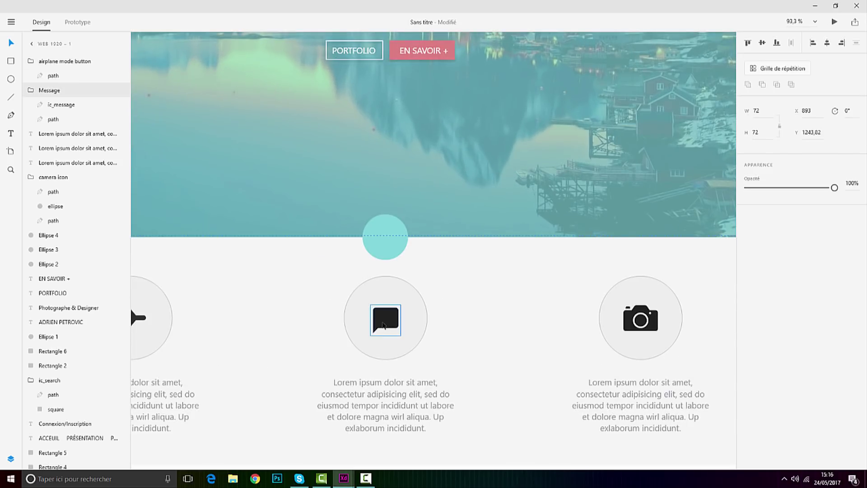
pyautogui.moveTo(399, 307); pyautogui.dragTo(391, 319)
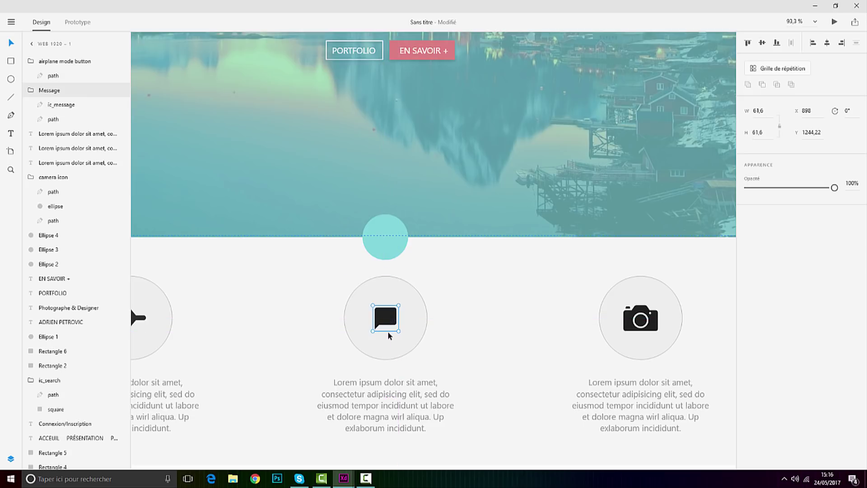
pyautogui.scroll(-3, 388, 334)
pyautogui.click(453, 420)
pyautogui.scroll(-3, 453, 421)
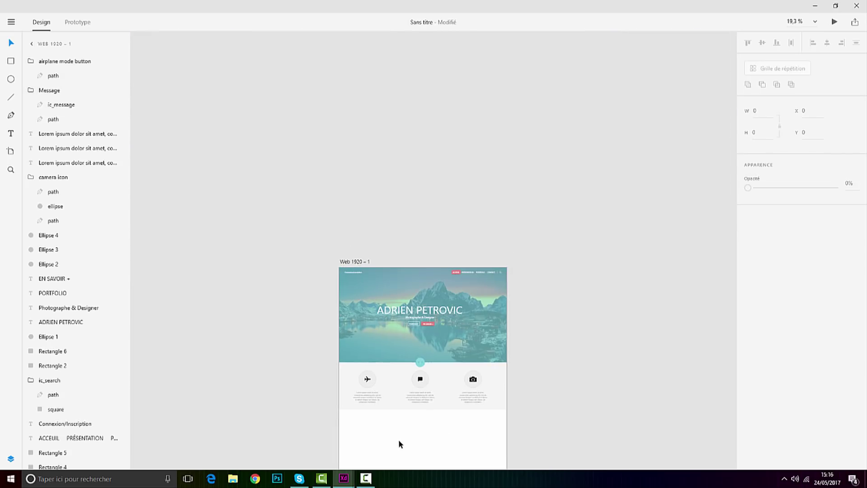
pyautogui.scroll(5, 397, 423)
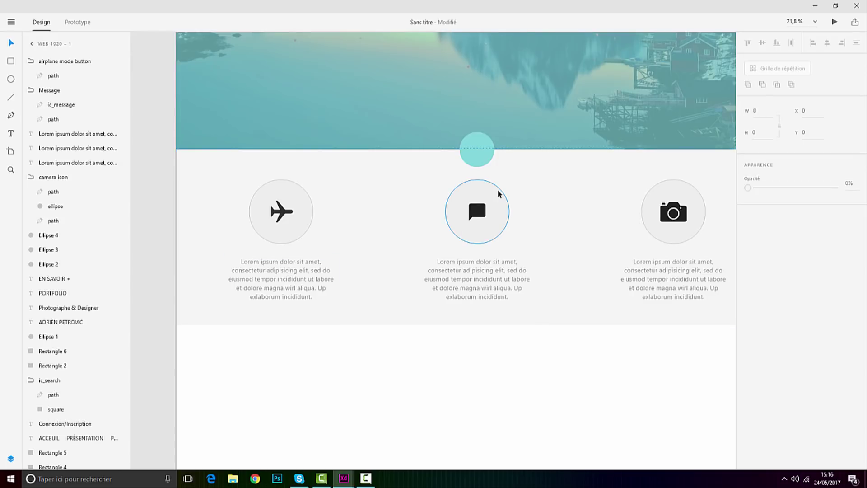
pyautogui.scroll(-3, 475, 193)
pyautogui.scroll(5, 456, 207)
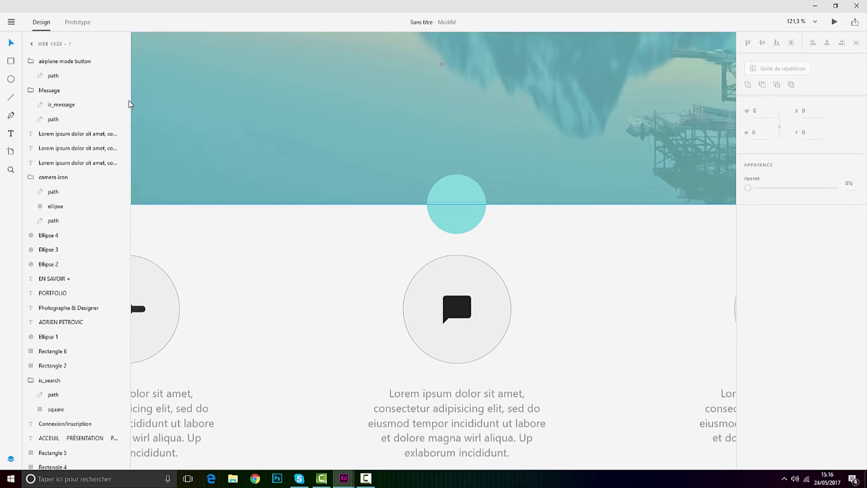
# Step: Switch to the google-material document and copy the ic_expand_more chevron from the System Icons - Navigation artboard
pyautogui.click(11, 23)
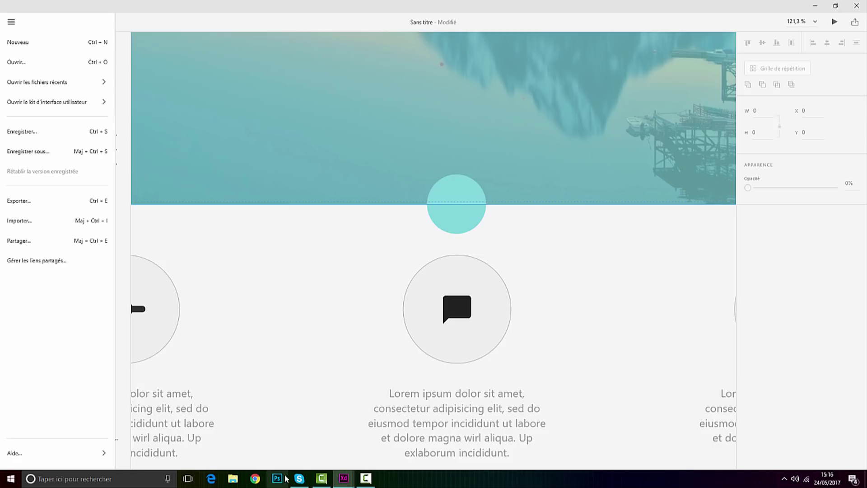
pyautogui.moveTo(343, 478)
pyautogui.click(387, 409)
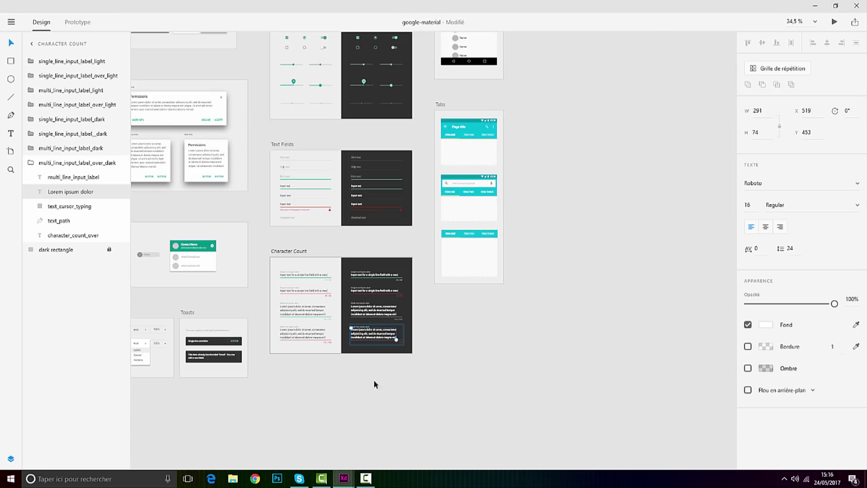
pyautogui.moveTo(221, 103); pyautogui.dragTo(545, 310)
pyautogui.moveTo(295, 281); pyautogui.dragTo(428, 289)
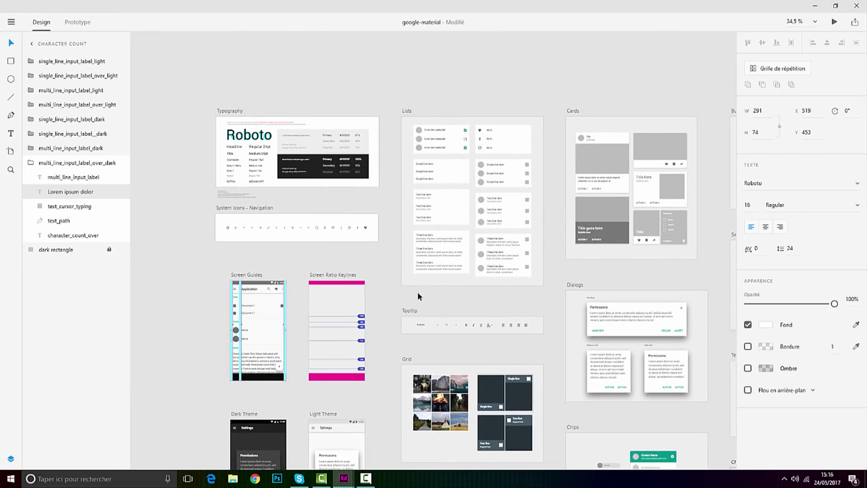
pyautogui.scroll(5, 263, 227)
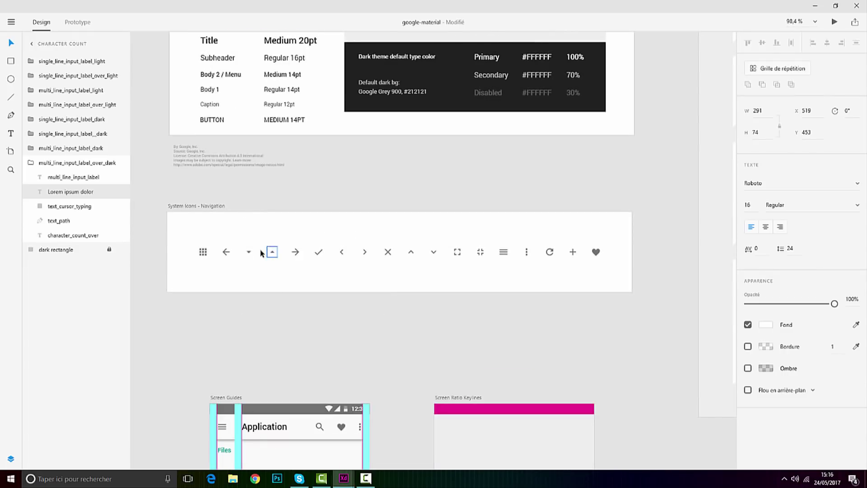
pyautogui.scroll(2, 273, 253)
pyautogui.scroll(3, 533, 280)
pyautogui.click(464, 241)
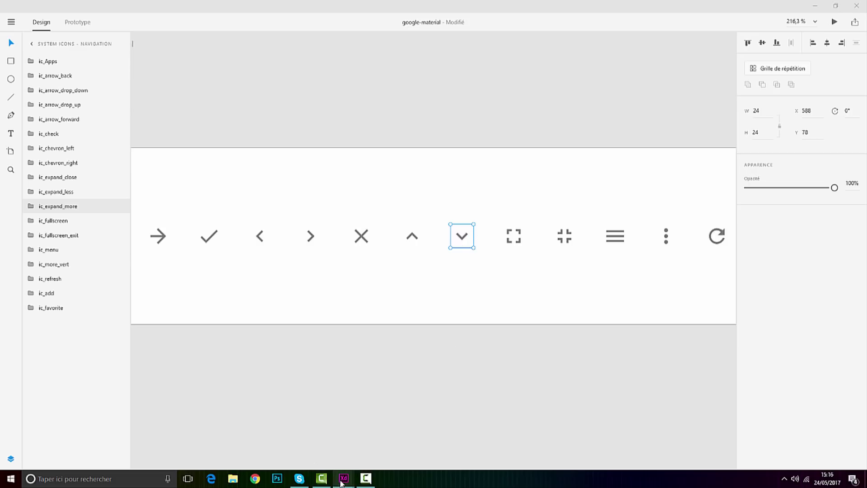
# Step: Return to the untitled portfolio document and paste the ic_expand_more chevron onto the Web 1920 artboard
pyautogui.moveTo(340, 483)
pyautogui.click(221, 435)
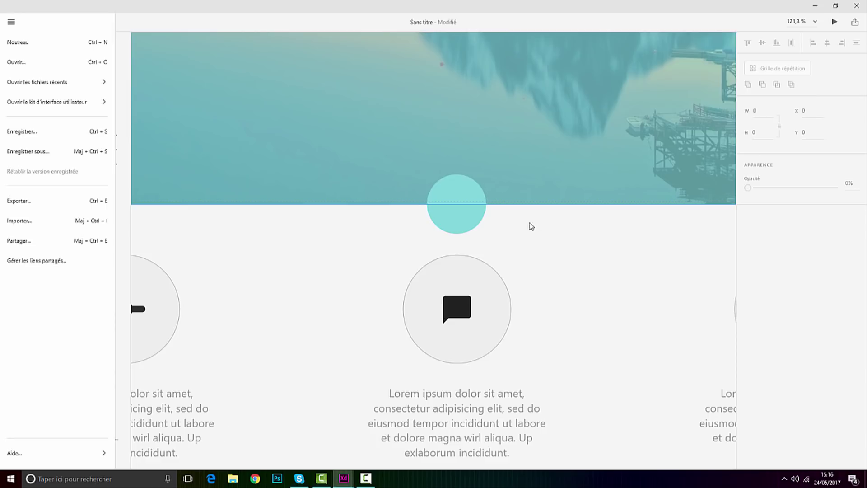
pyautogui.hotkey('ctrl', 'v')
pyautogui.click(466, 210)
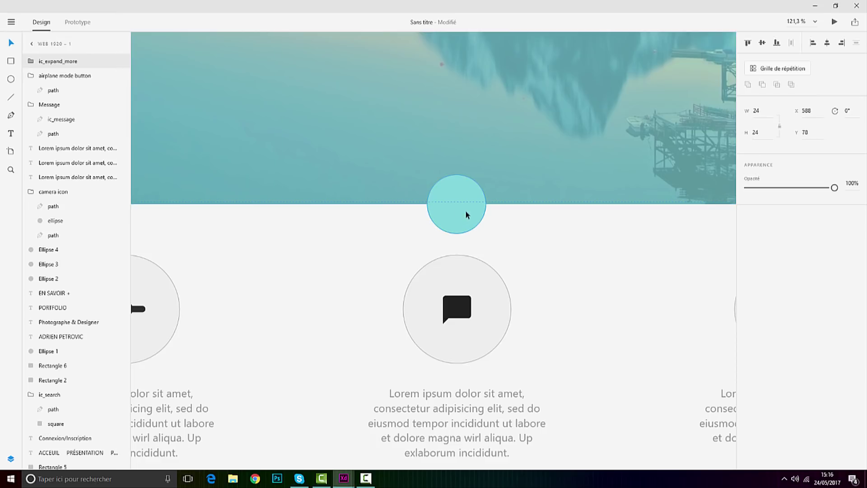
pyautogui.scroll(-9, 465, 211)
pyautogui.scroll(-1, 466, 214)
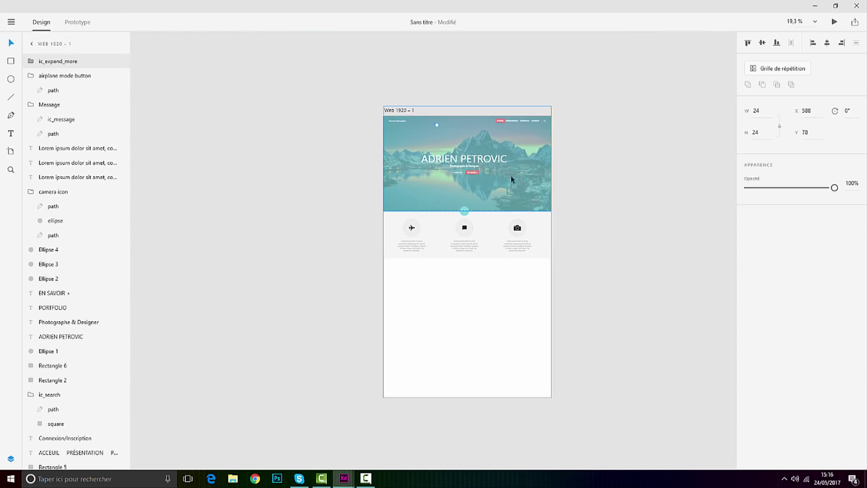
pyautogui.scroll(8, 439, 121)
pyautogui.click(382, 121)
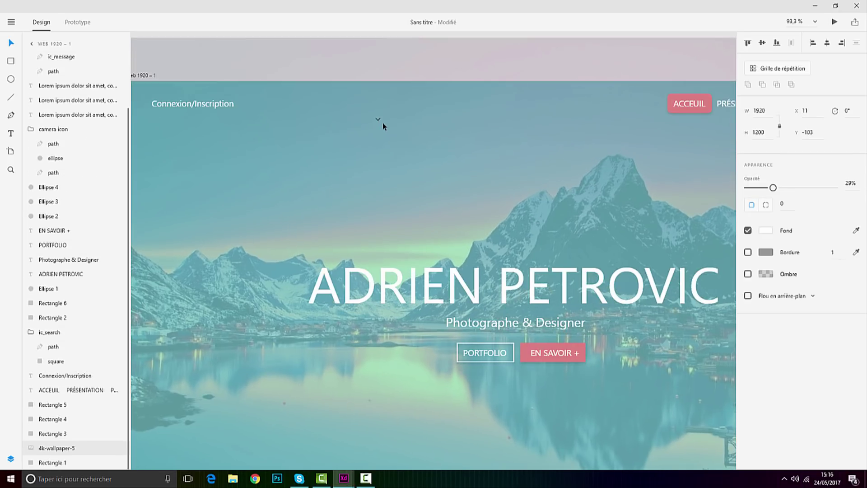
pyautogui.scroll(5, 376, 117)
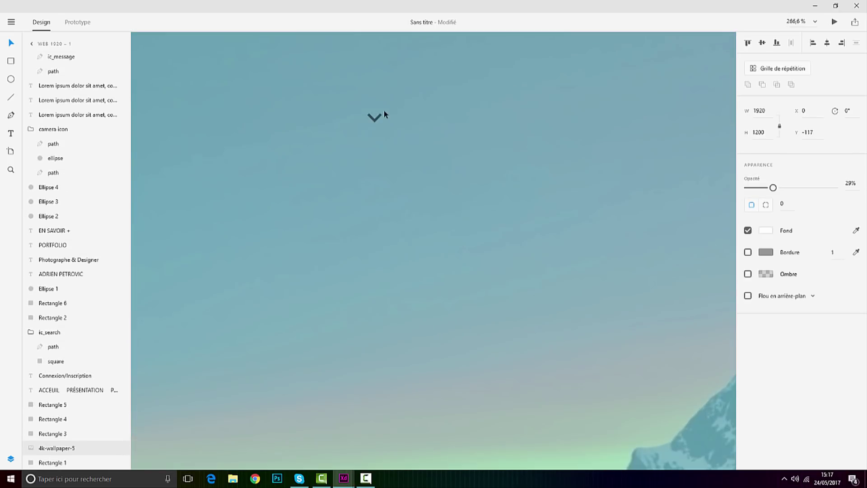
pyautogui.click(376, 117)
pyautogui.doubleClick(375, 119)
pyautogui.moveTo(378, 121); pyautogui.dragTo(448, 307)
pyautogui.hotkey('ctrl', 'z')
# Step: Select the chevron's path inside the ic_expand_more group and bring it to the front
pyautogui.click(376, 118)
pyautogui.doubleClick(376, 118)
pyautogui.rightClick(377, 119)
pyautogui.moveTo(483, 282)
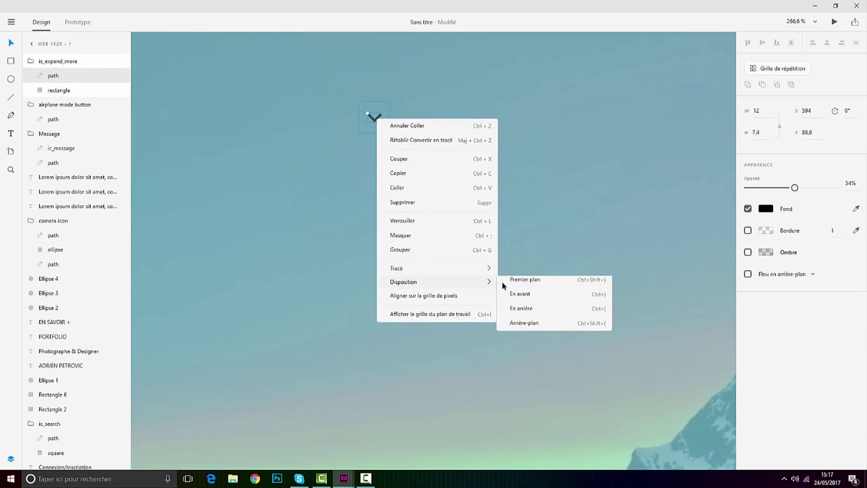
pyautogui.click(519, 285)
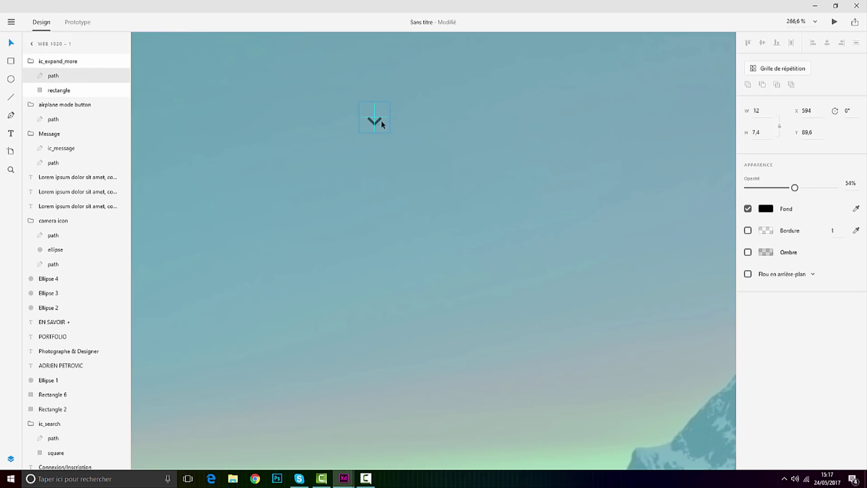
# Step: Move the chevron down onto the turquoise circle at the header's lower edge, at about X 924, Y 1079
pyautogui.moveTo(392, 467); pyautogui.dragTo(392, 472)
pyautogui.scroll(-10, 399, 429)
pyautogui.scroll(8, 407, 451)
pyautogui.scroll(-5, 352, 158)
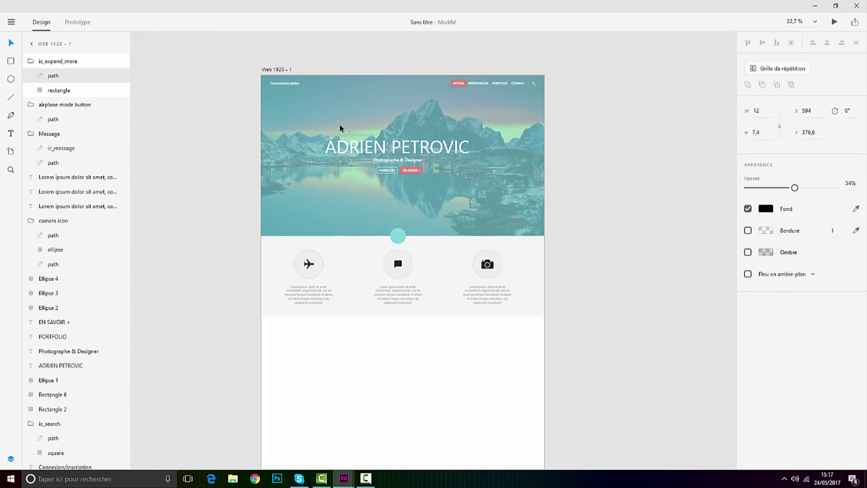
pyautogui.scroll(5, 357, 145)
pyautogui.click(372, 163)
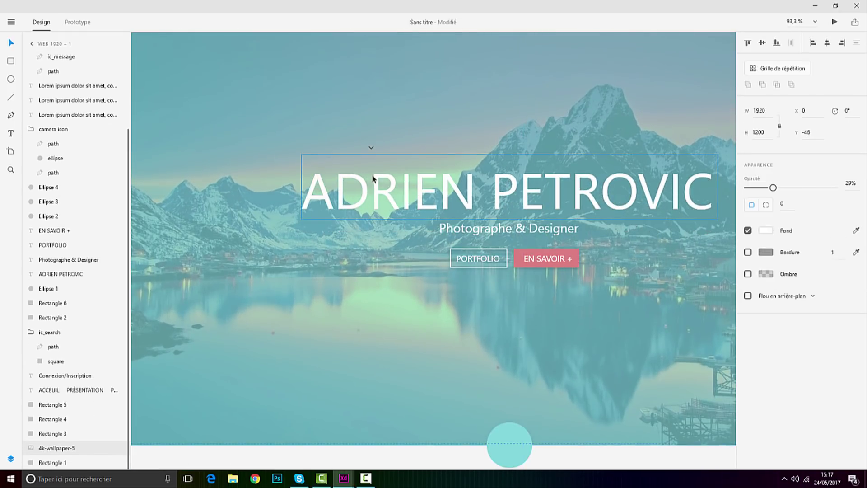
pyautogui.doubleClick(371, 149)
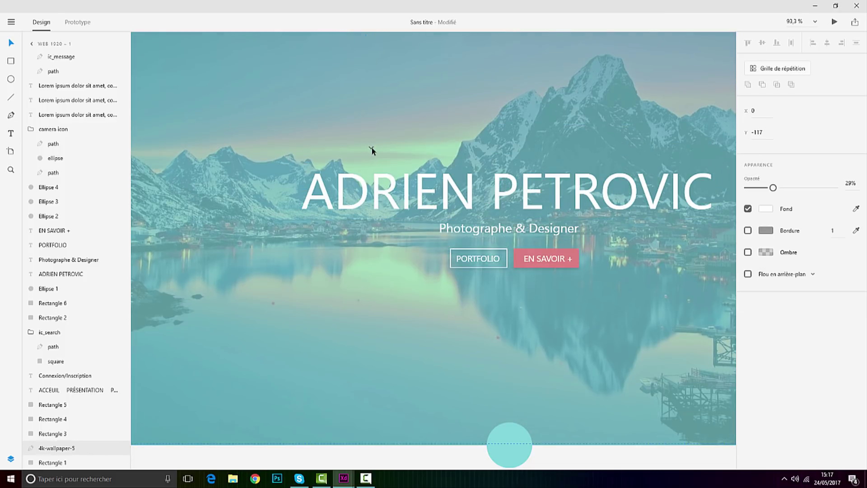
pyautogui.click(371, 145)
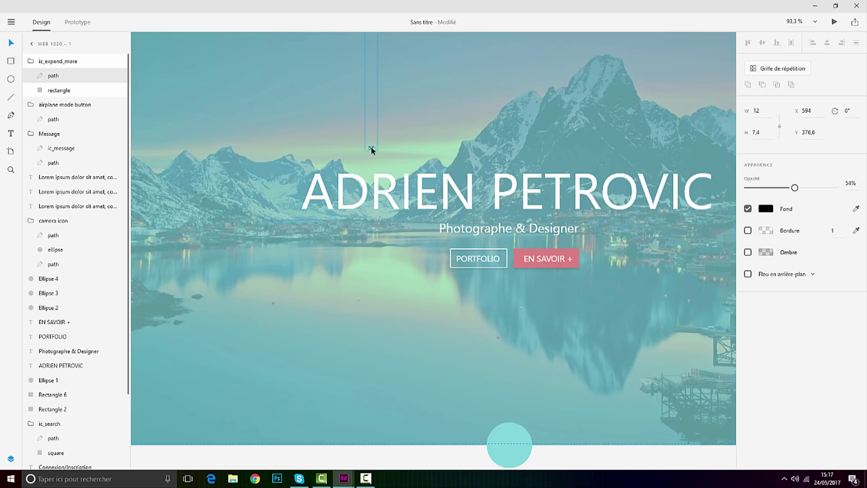
pyautogui.moveTo(370, 146); pyautogui.dragTo(372, 343)
pyautogui.moveTo(382, 442); pyautogui.dragTo(511, 447)
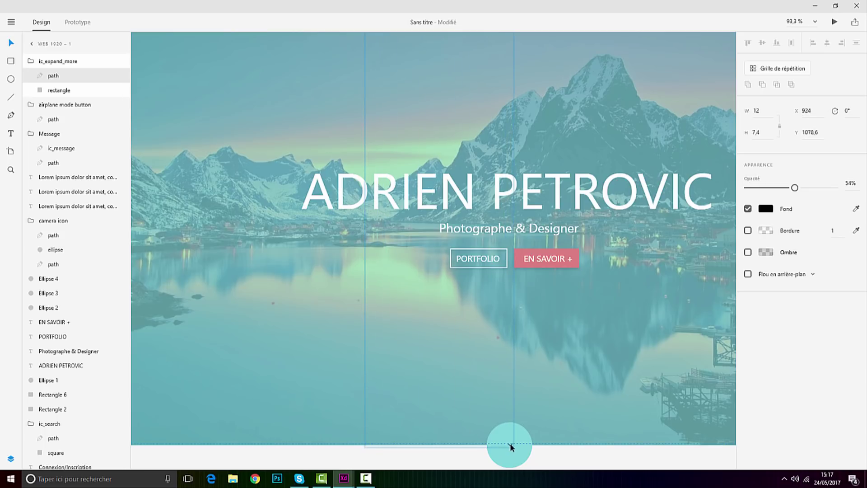
# Step: Enlarge the chevron to about 37.7 by 23.25 and centre it horizontally in the turquoise circle at about X 909, Y 1065
pyautogui.scroll(5, 510, 446)
pyautogui.moveTo(489, 396); pyautogui.dragTo(520, 453)
pyautogui.moveTo(512, 410); pyautogui.dragTo(487, 358)
pyautogui.scroll(-6, 488, 359)
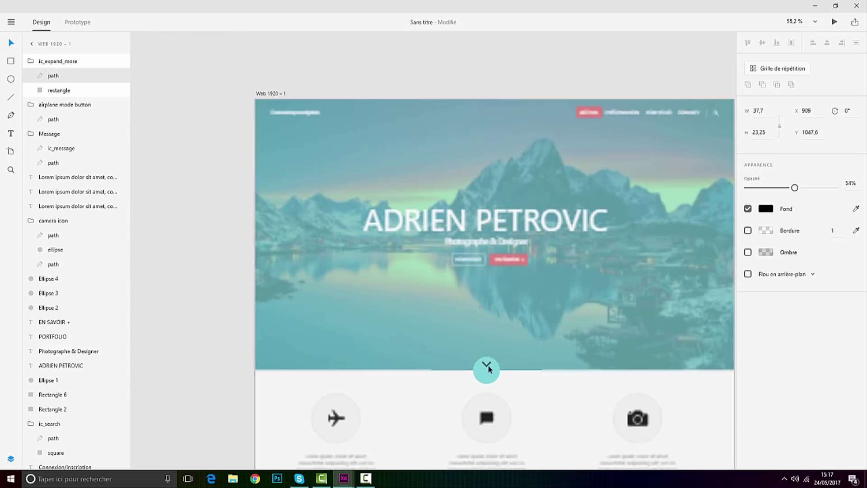
pyautogui.scroll(5, 484, 361)
pyautogui.scroll(-6, 471, 360)
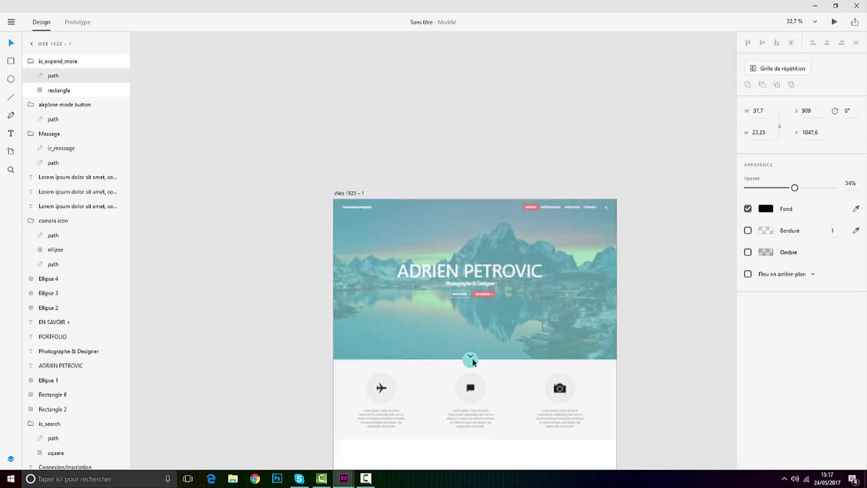
pyautogui.scroll(5, 471, 359)
pyautogui.moveTo(495, 380); pyautogui.dragTo(495, 397)
pyautogui.scroll(1, 499, 399)
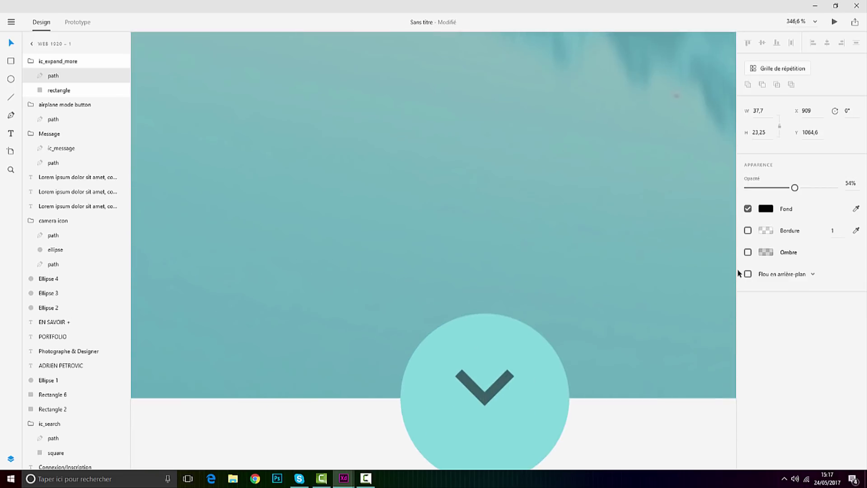
# Step: Change the chevron's fill to white and raise its opacity to 100%
pyautogui.click(766, 209)
pyautogui.click(675, 274)
pyautogui.moveTo(663, 177); pyautogui.dragTo(570, 117)
pyautogui.moveTo(807, 188); pyautogui.dragTo(836, 188)
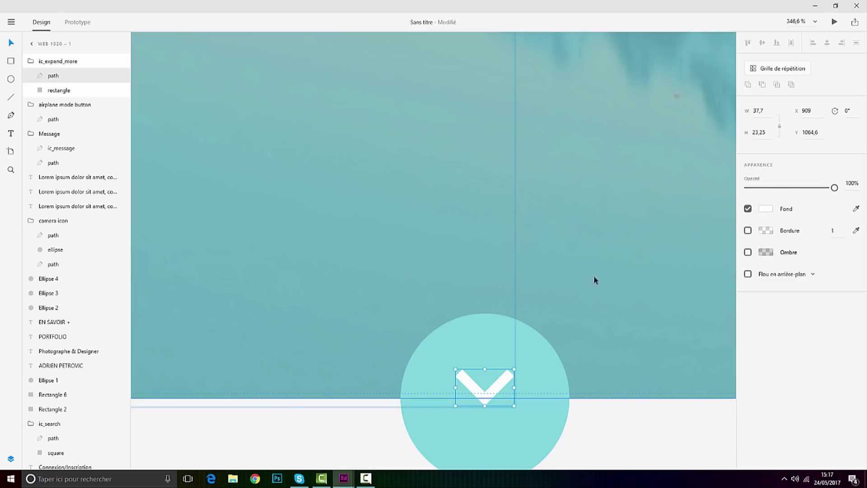
pyautogui.scroll(-6, 540, 284)
pyautogui.scroll(2, 579, 239)
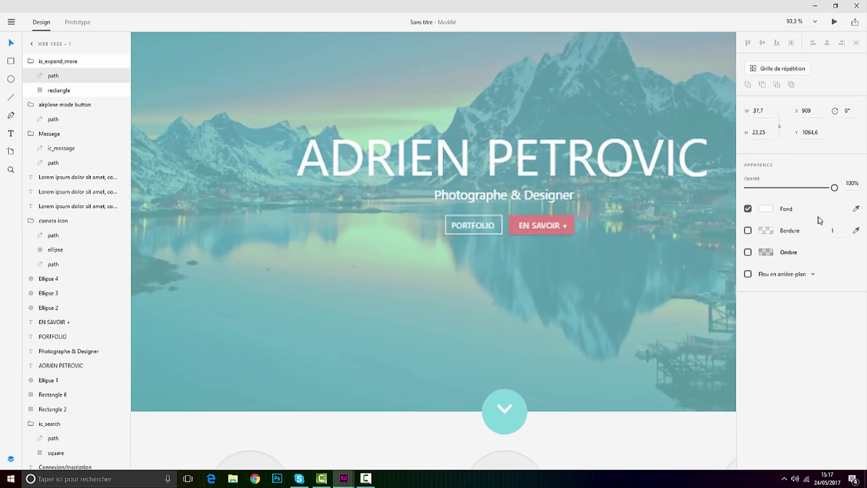
# Step: Try the saved pink swatch #DC8181 as the chevron's fill colour
pyautogui.click(766, 208)
pyautogui.click(659, 275)
pyautogui.scroll(-2, 554, 297)
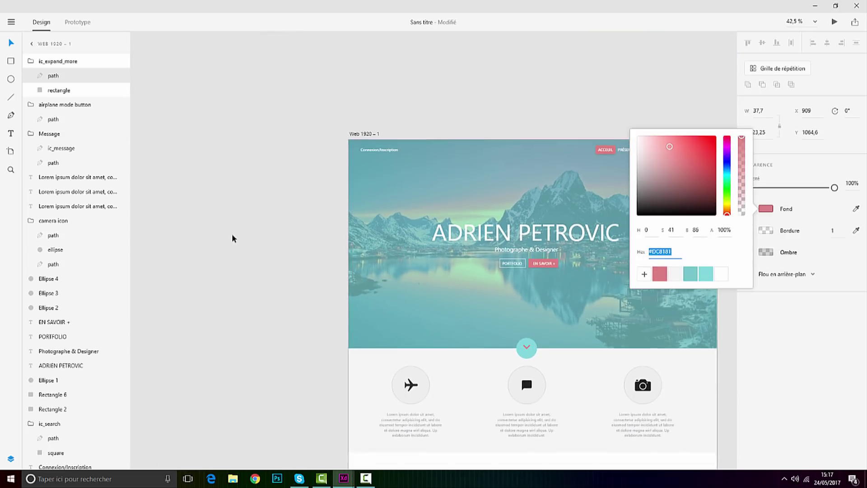
pyautogui.click(280, 240)
pyautogui.scroll(4, 546, 300)
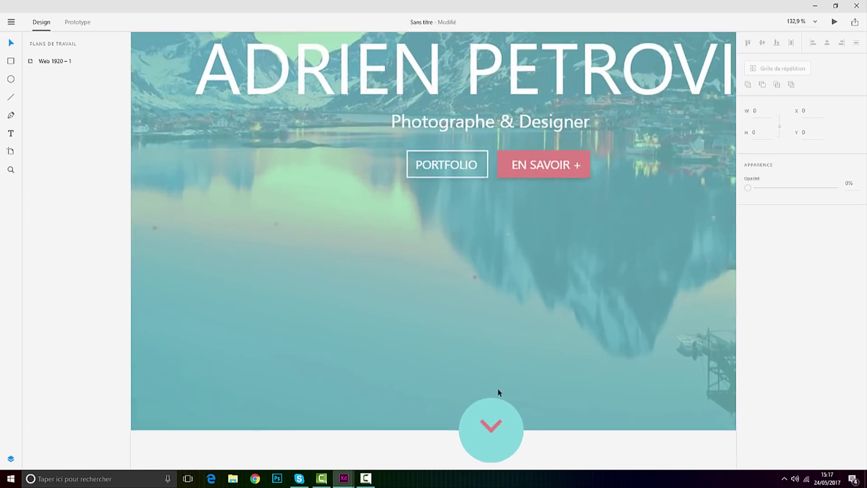
# Step: Fill the chevron in the turquoise circle with the saved white swatch and deselect it
pyautogui.doubleClick(494, 440)
pyautogui.click(766, 209)
pyautogui.click(721, 274)
pyautogui.scroll(-1, 314, 332)
pyautogui.scroll(-3, 315, 333)
pyautogui.click(285, 317)
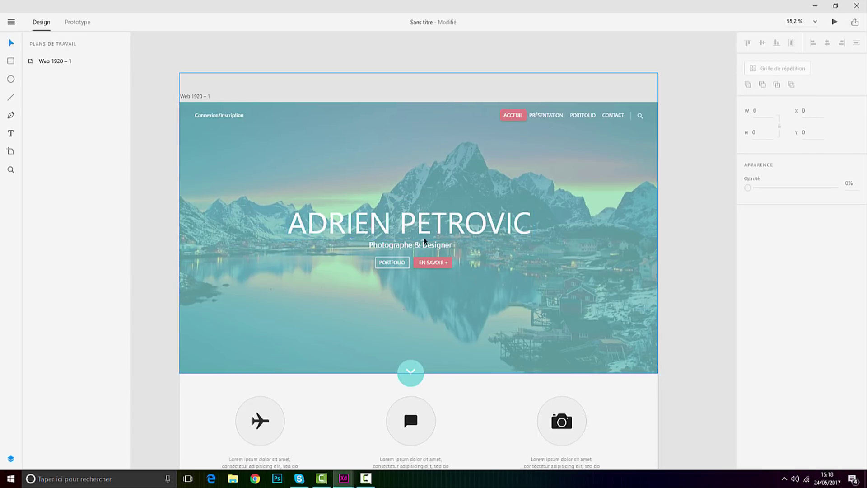
pyautogui.scroll(4, 430, 365)
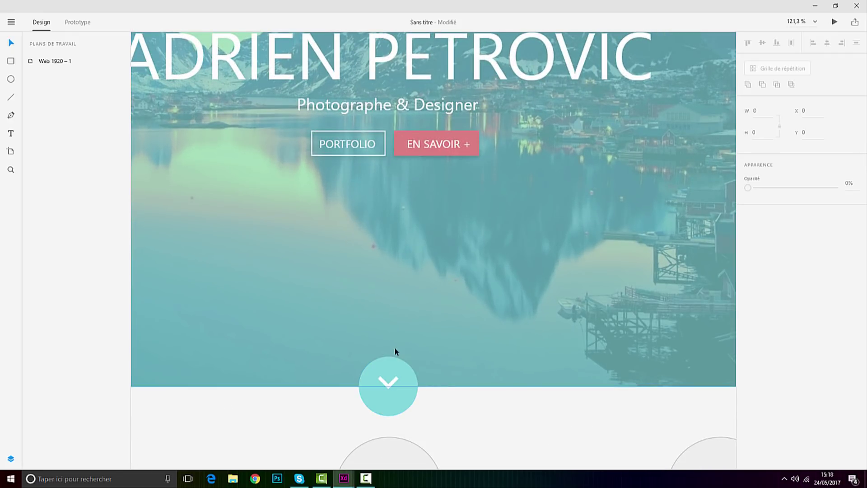
pyautogui.scroll(-6, 430, 303)
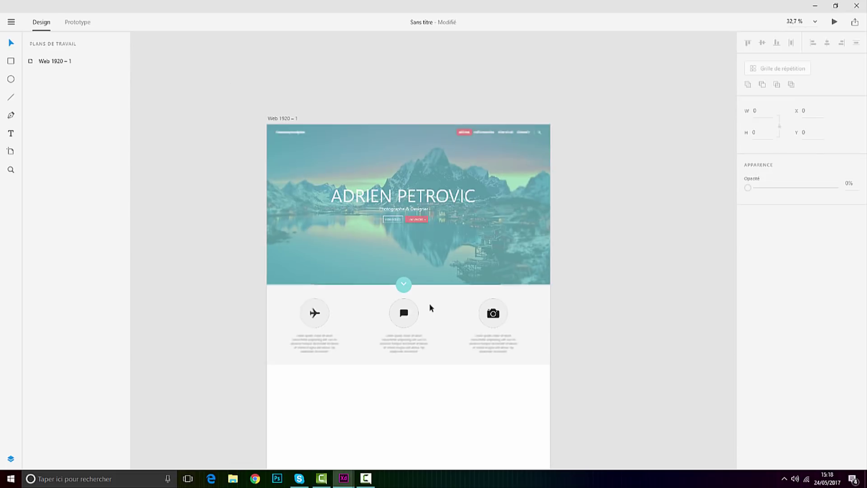
pyautogui.scroll(3, 343, 199)
pyautogui.scroll(-4, 344, 203)
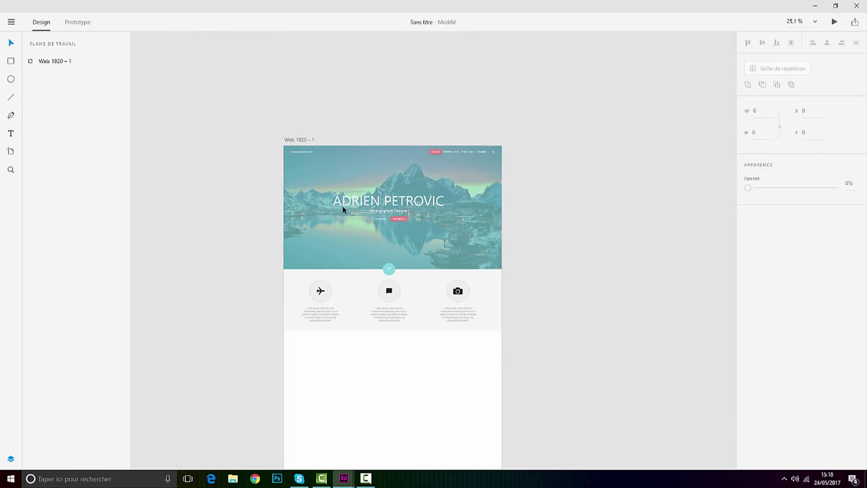
# Step: Draw a circle of about 284 by 284 straddling the page's right edge at the header's lower boundary, about X 1804, Y 950
pyautogui.scroll(1, 391, 171)
pyautogui.scroll(2, 391, 171)
pyautogui.scroll(-4, 385, 172)
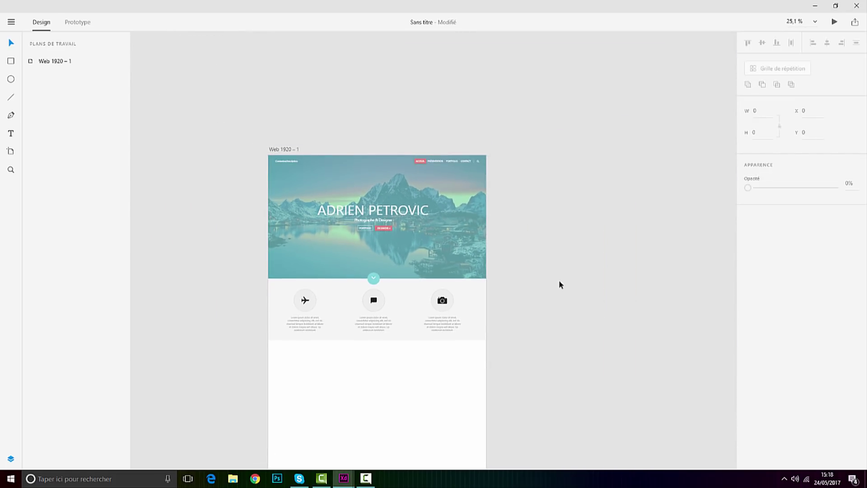
pyautogui.scroll(5, 502, 283)
pyautogui.press('e')
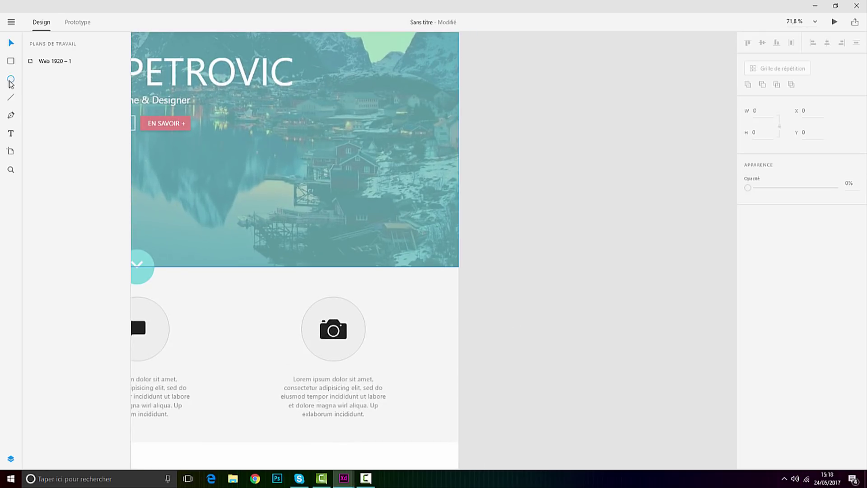
pyautogui.moveTo(513, 224)
pyautogui.mouseDown()
pyautogui.moveTo(420, 331)
pyautogui.moveTo(421, 315)
pyautogui.mouseUp()
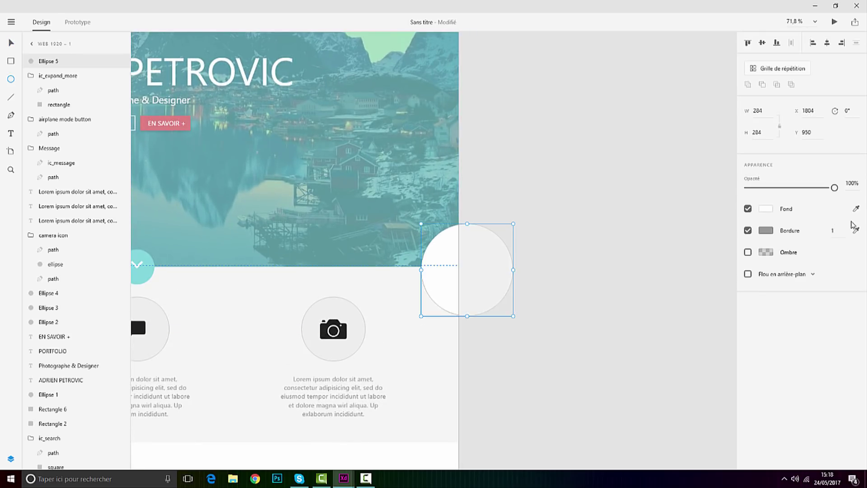
pyautogui.scroll(-3, 419, 165)
pyautogui.scroll(2, 418, 166)
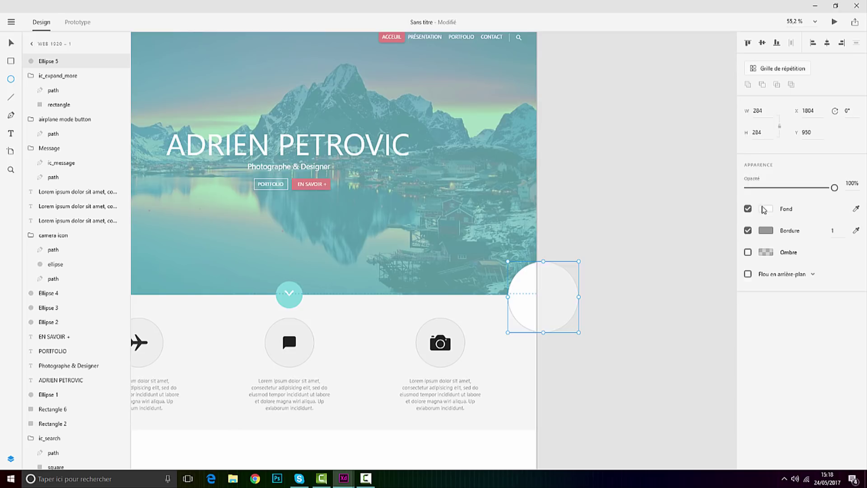
# Step: Fill the large circle on the page's right edge with the saved pink swatch #DC8181 and deselect it
pyautogui.click(766, 209)
pyautogui.click(659, 277)
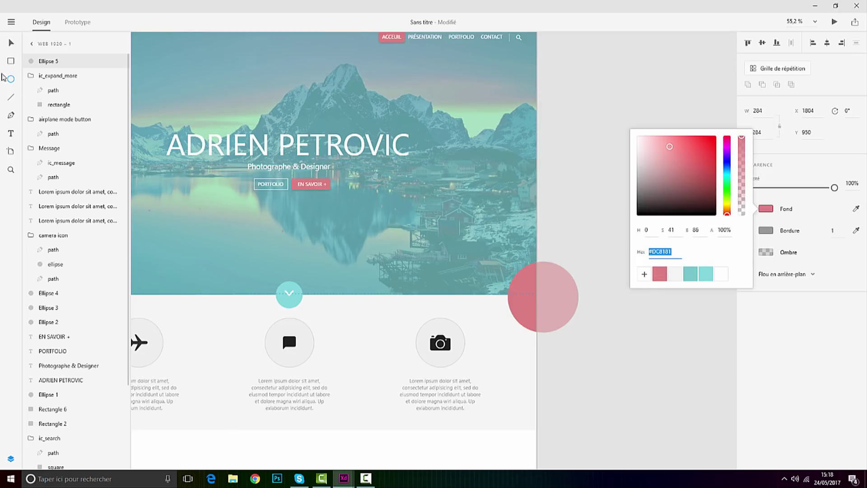
pyautogui.click(10, 44)
pyautogui.click(619, 307)
pyautogui.scroll(-2, 505, 282)
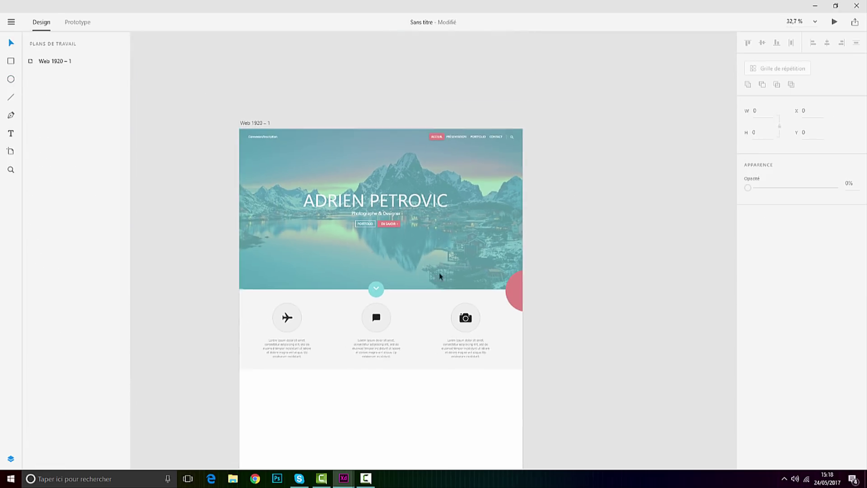
# Step: Move the pink circle up to about Y 941 so it is vertically centred on the header's lower edge, keeping X 1804
pyautogui.scroll(4, 513, 294)
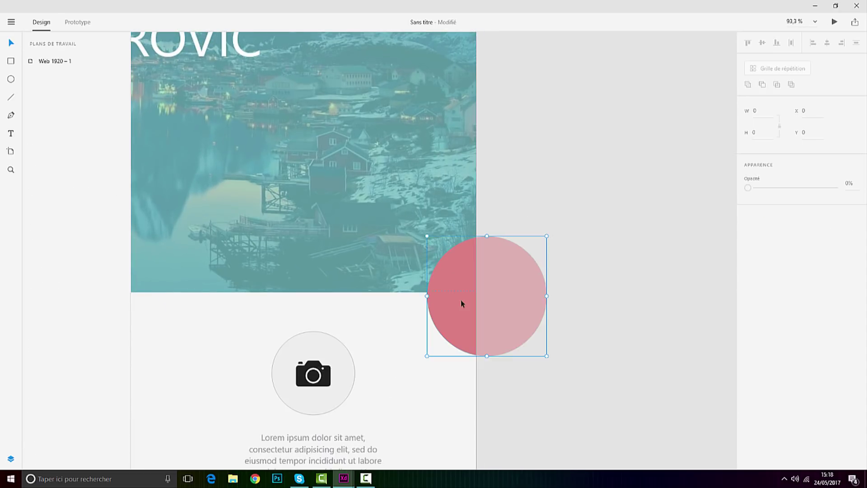
pyautogui.click(461, 299)
pyautogui.scroll(3, 461, 299)
pyautogui.moveTo(500, 311); pyautogui.dragTo(469, 297)
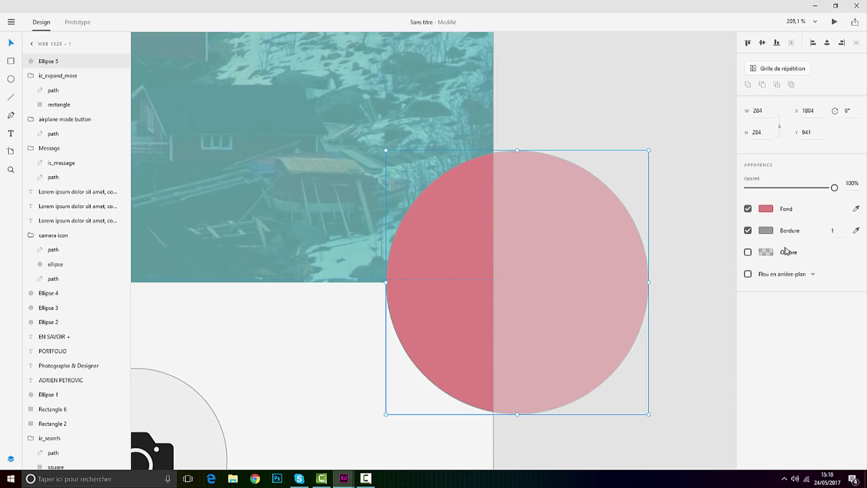
pyautogui.click(672, 309)
pyautogui.scroll(-10, 438, 261)
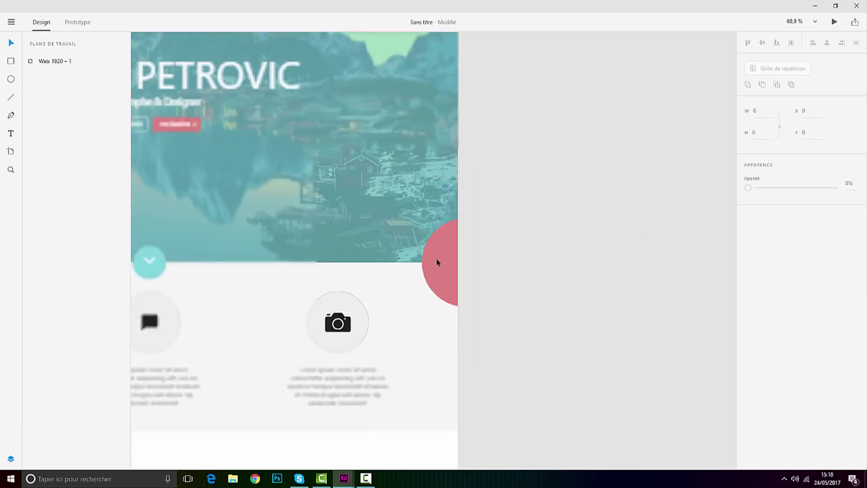
pyautogui.scroll(-2, 341, 286)
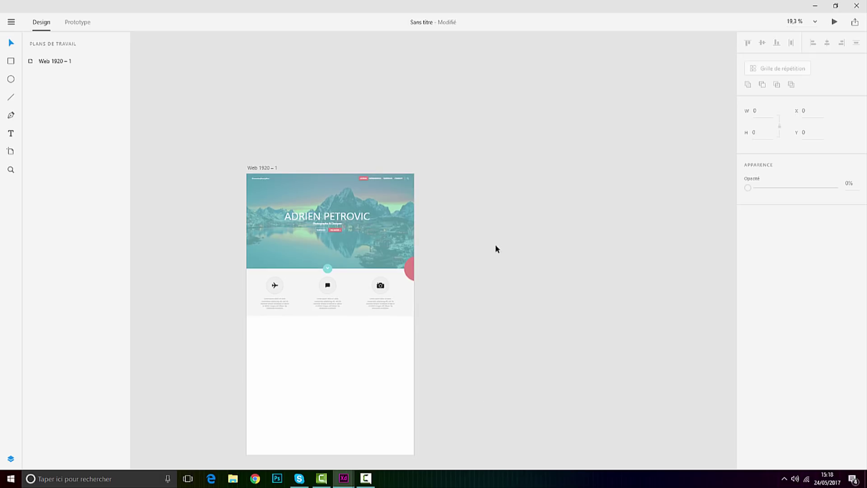
# Step: Duplicate the pink circle onto the page's left edge at the same height, half overlapping the page, and deselect it
pyautogui.click(411, 265)
pyautogui.moveTo(395, 265); pyautogui.dragTo(238, 266)
pyautogui.click(221, 266)
pyautogui.scroll(-5, 386, 334)
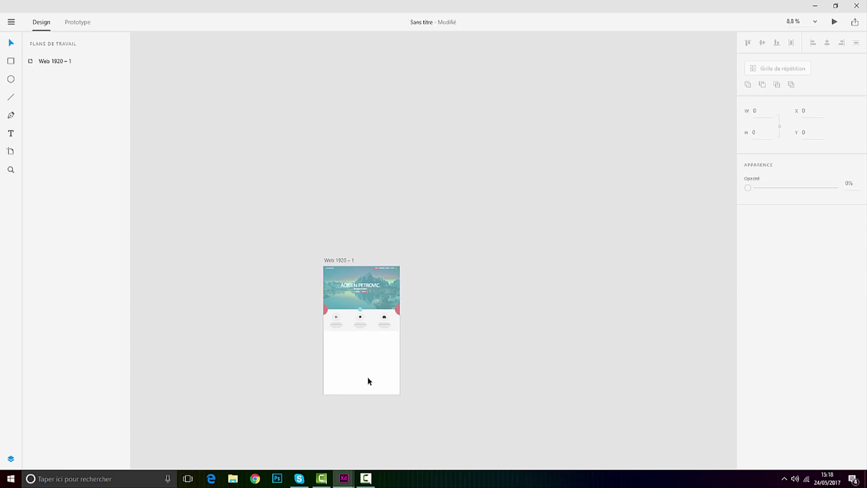
pyautogui.scroll(5, 368, 377)
pyautogui.scroll(2, 409, 307)
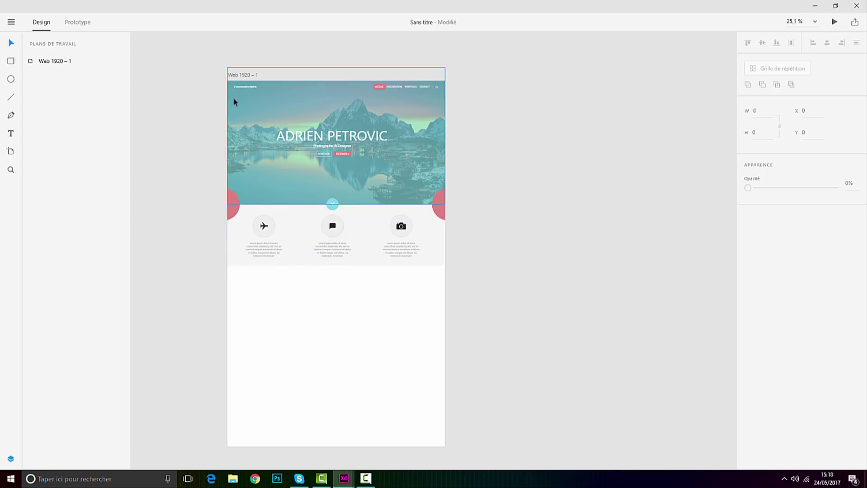
# Step: Save the document on the desktop (Bureau) under the file name tuto
pyautogui.click(12, 22)
pyautogui.click(36, 151)
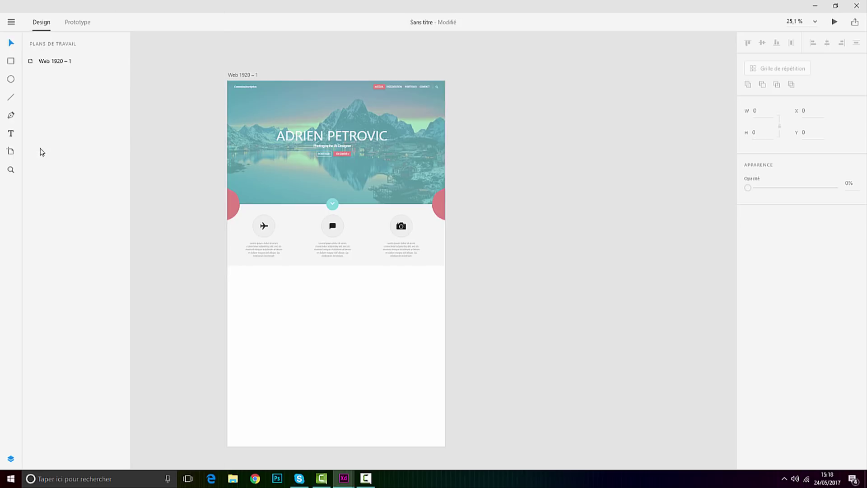
pyautogui.write('tuto')
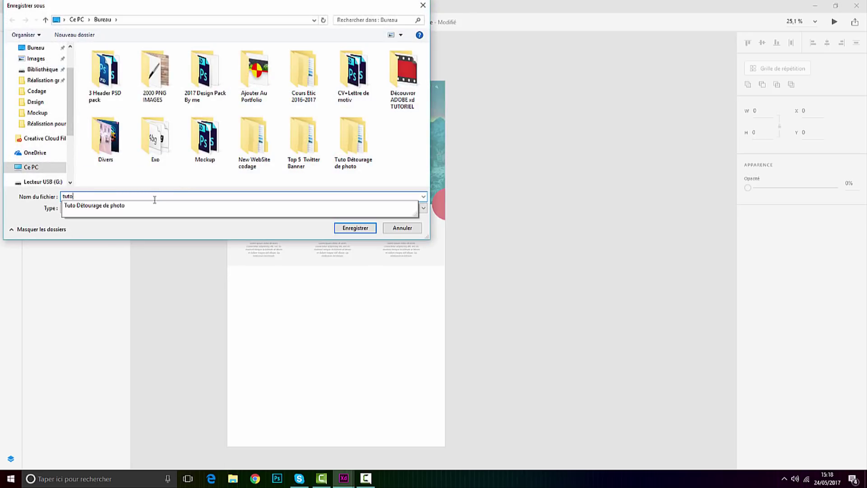
pyautogui.press('Return')
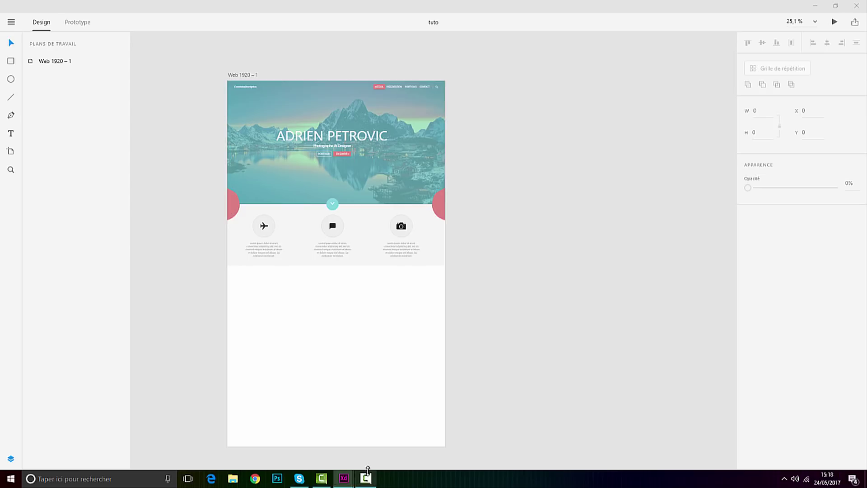
pyautogui.click(366, 479)
pyautogui.click(366, 480)
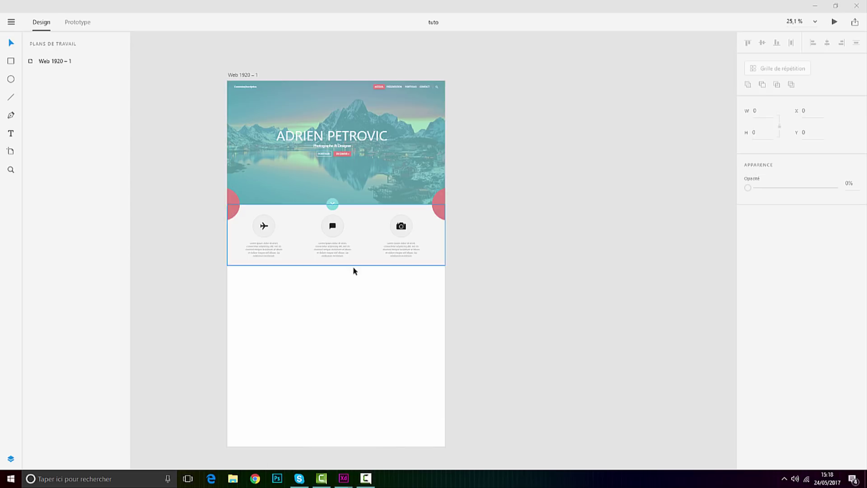
# Step: Draw a full-width footer rectangle of about 1920 by 128 along the page's bottom edge, at X 0, Y 3082
pyautogui.scroll(-6, 353, 264)
pyautogui.scroll(4, 362, 364)
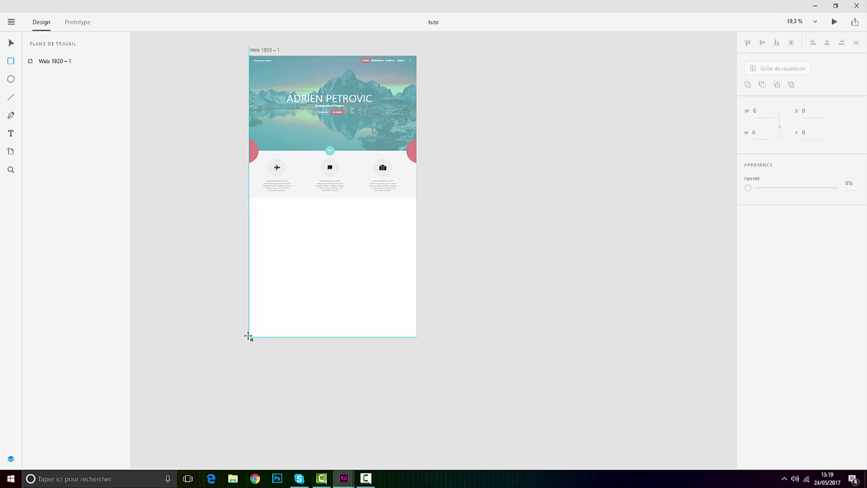
pyautogui.moveTo(248, 338)
pyautogui.mouseDown()
pyautogui.moveTo(393, 306)
pyautogui.moveTo(416, 326)
pyautogui.mouseUp()
pyautogui.scroll(3, 309, 357)
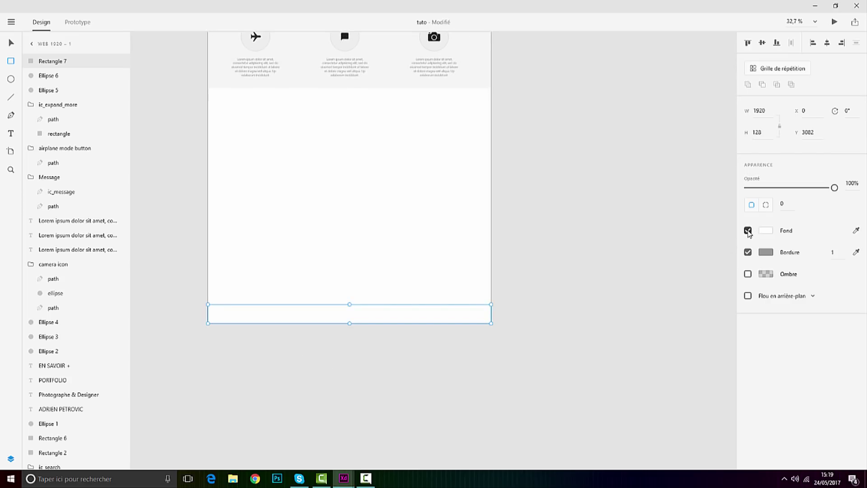
# Step: Remove the footer rectangle's border and fill it with the near-black colour sampled from the message icon
pyautogui.click(748, 253)
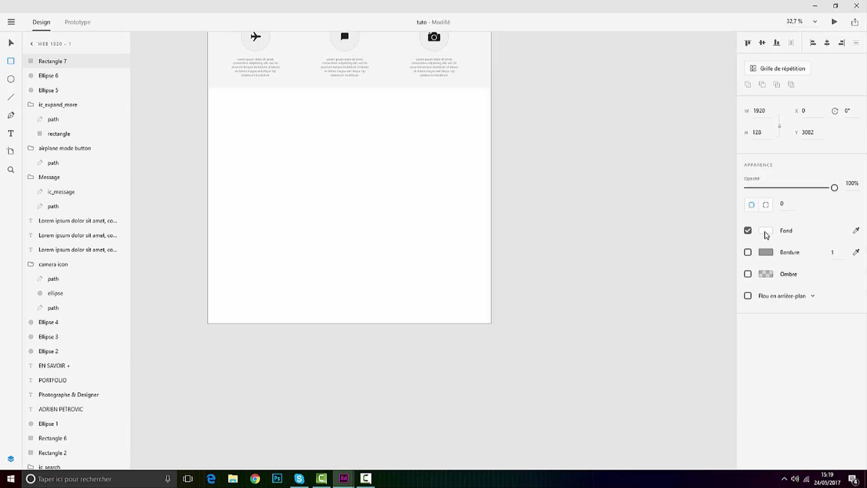
pyautogui.click(765, 231)
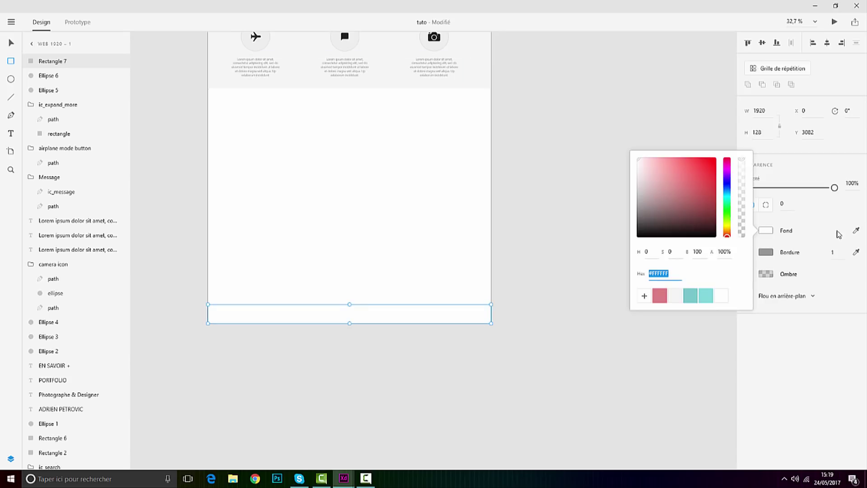
pyautogui.click(856, 232)
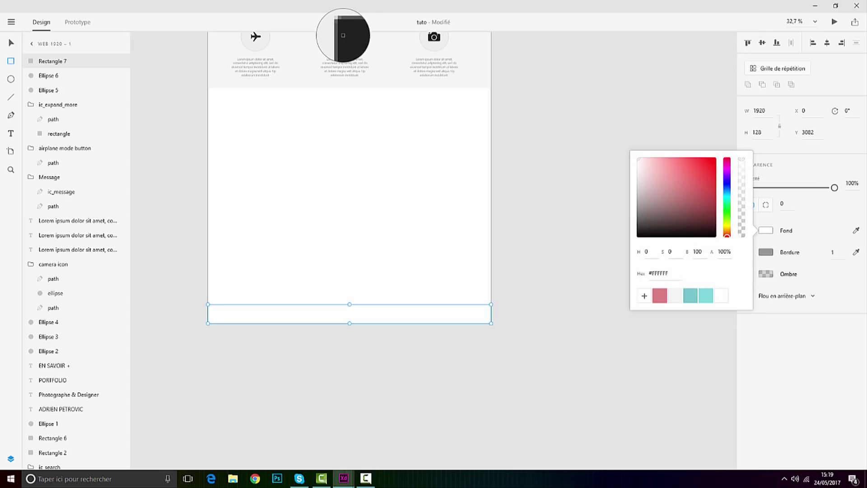
pyautogui.click(344, 36)
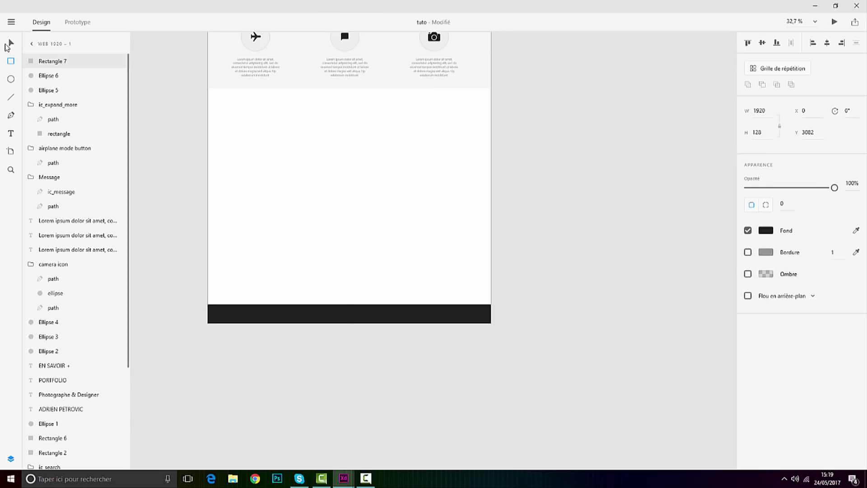
pyautogui.click(568, 274)
pyautogui.scroll(-10, 423, 319)
pyautogui.scroll(8, 428, 346)
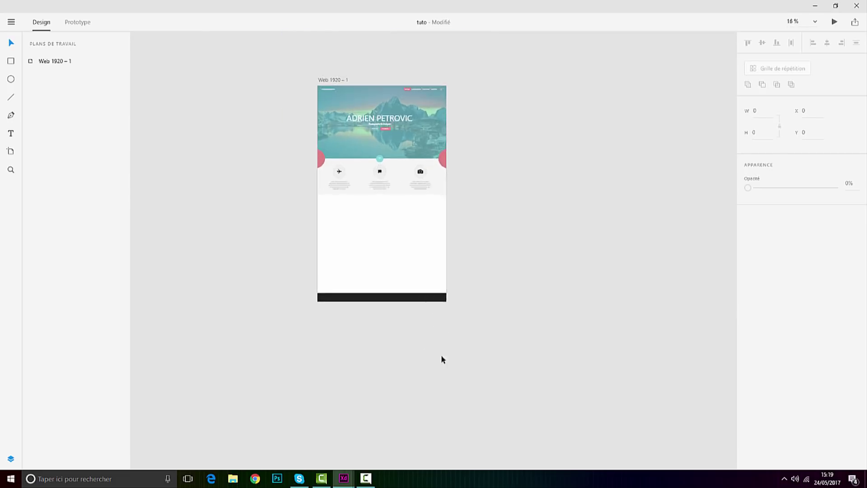
# Step: Add a text box of about 603 by 70 in the footer's left part, reading "DESIGNED BY" followed by the designer's full name in capitals
pyautogui.scroll(5, 244, 273)
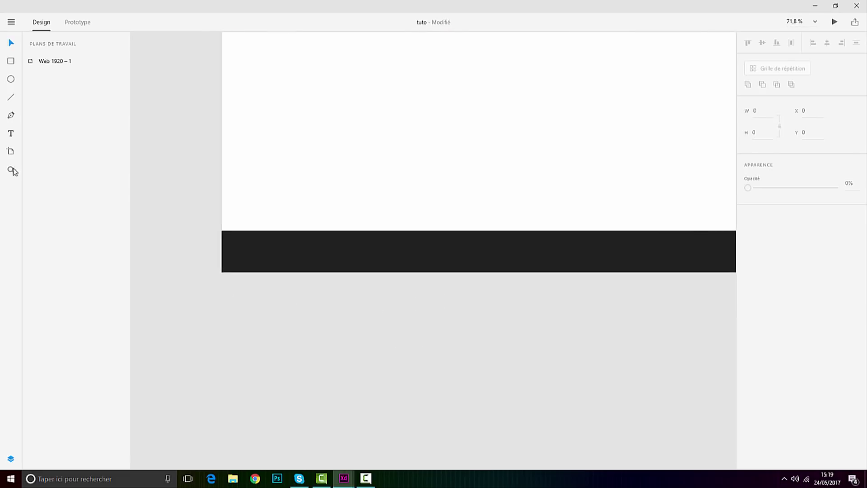
pyautogui.scroll(-5, 361, 229)
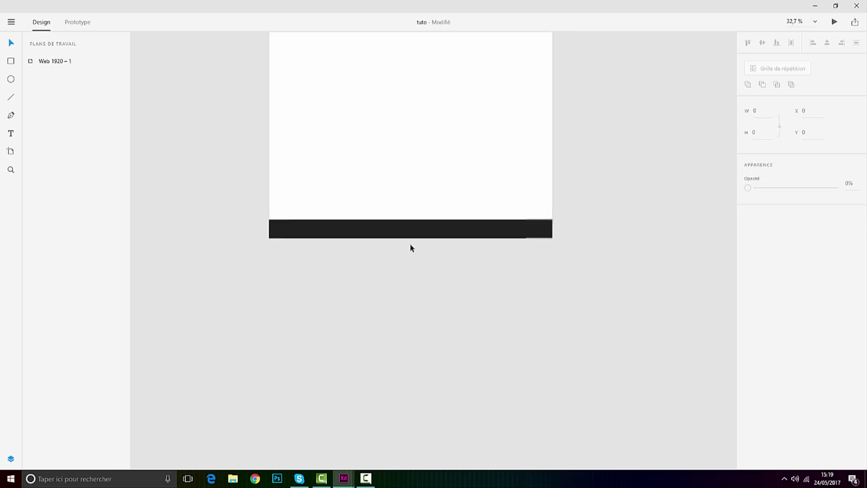
pyautogui.scroll(5, 292, 217)
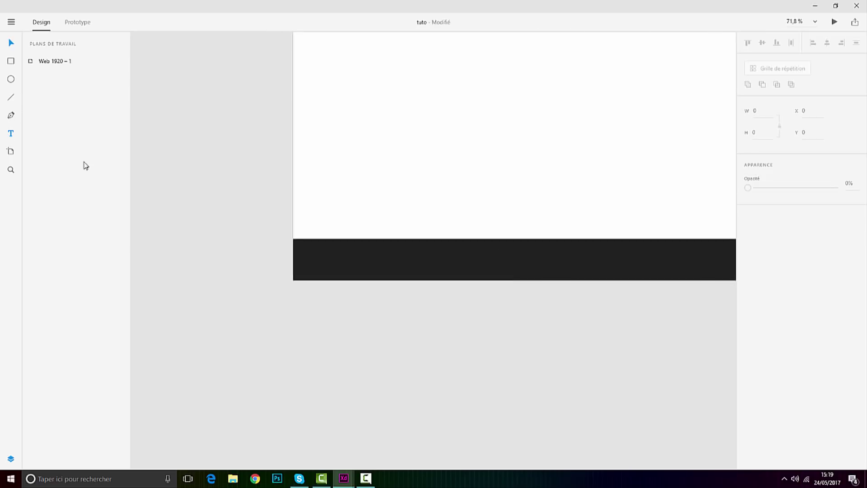
pyautogui.scroll(3, 378, 225)
pyautogui.moveTo(259, 273); pyautogui.dragTo(590, 312)
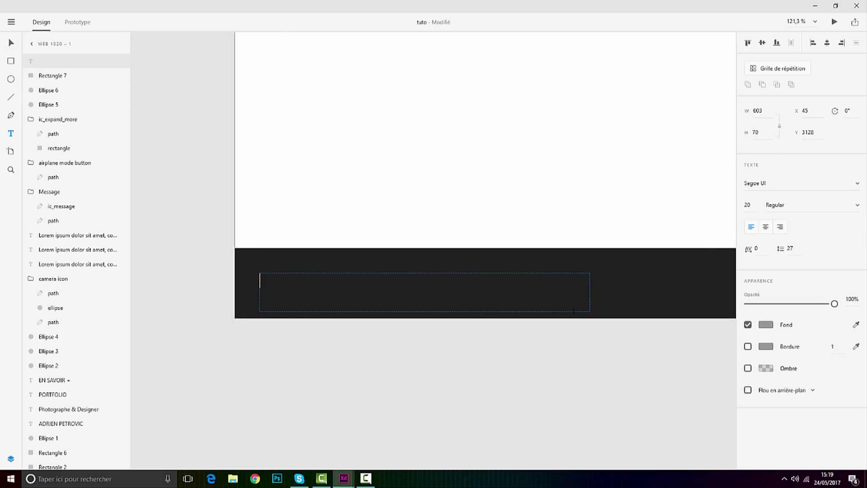
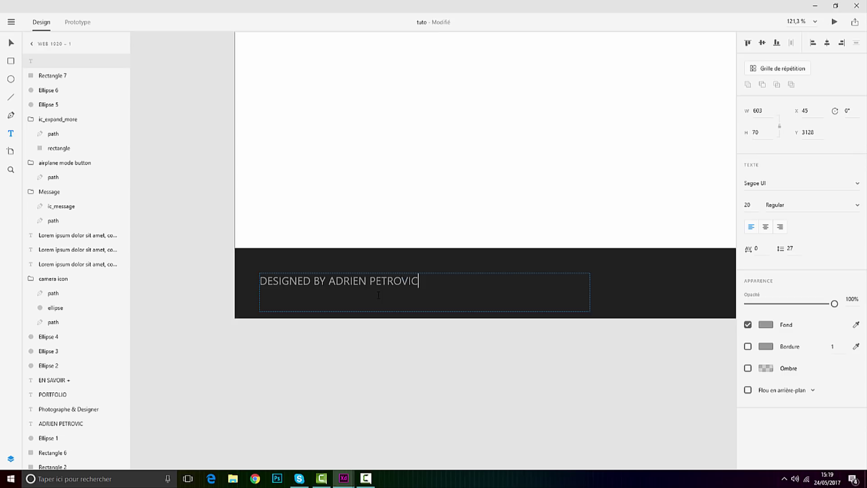
# Step: Set the footer credit text's fill to white and move it to about X 26, Y 3140
pyautogui.click(767, 325)
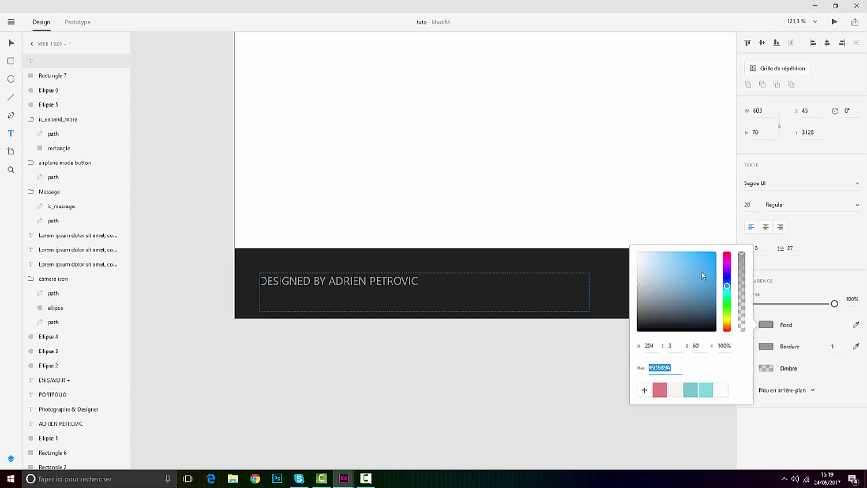
pyautogui.press('Escape')
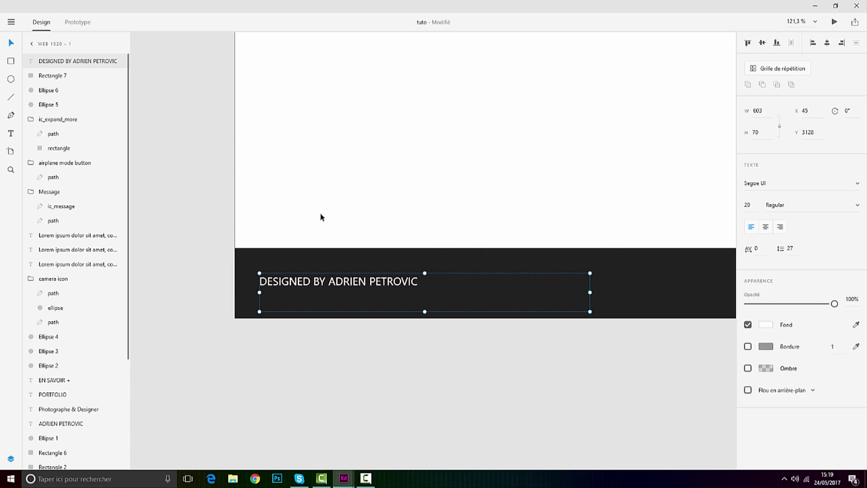
pyautogui.moveTo(369, 283); pyautogui.dragTo(358, 290)
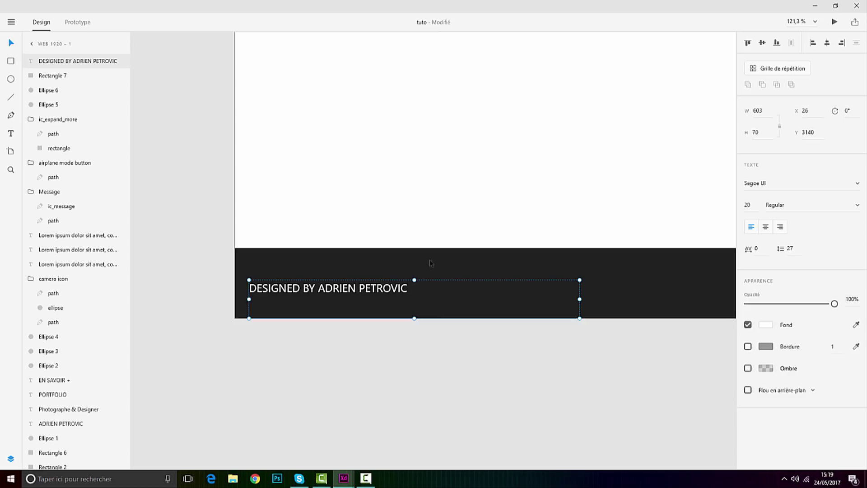
# Step: Reduce the footer bar's height by lowering its top edge, and shift the credit text down to centre it vertically in the bar
pyautogui.click(469, 249)
pyautogui.moveTo(235, 248); pyautogui.dragTo(235, 272)
pyautogui.click(340, 289)
pyautogui.moveTo(341, 289); pyautogui.dragTo(340, 295)
pyautogui.click(375, 348)
pyautogui.scroll(-1, 375, 348)
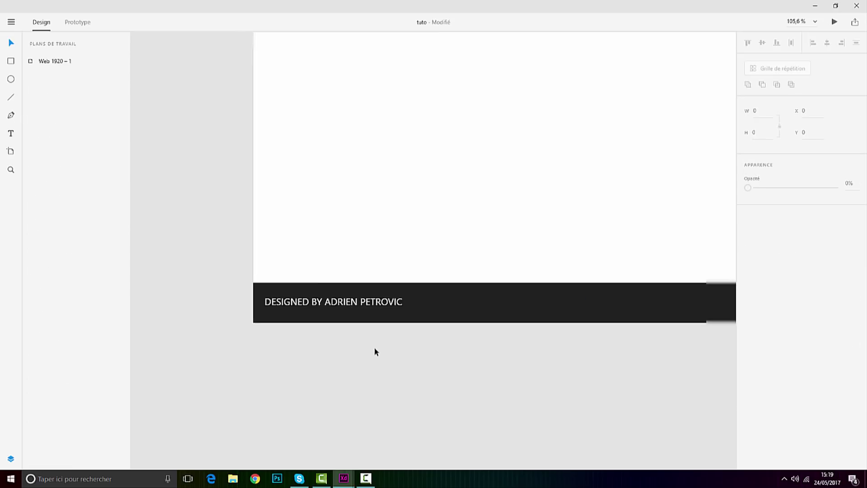
pyautogui.hotkey('ctrl', '0')
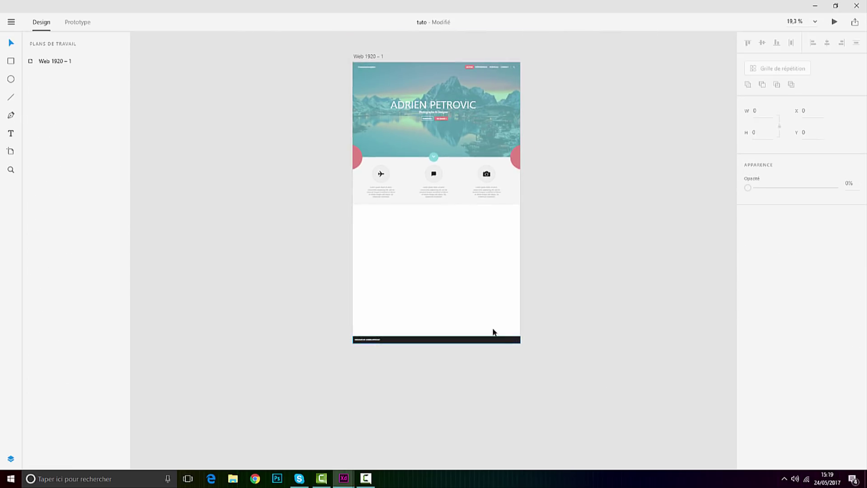
pyautogui.scroll(3, 454, 187)
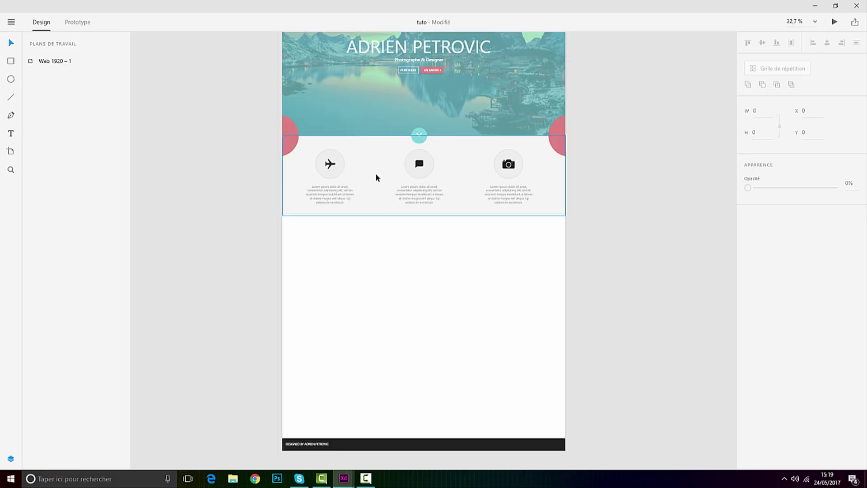
pyautogui.scroll(1, 370, 175)
pyautogui.scroll(-5, 381, 172)
pyautogui.scroll(4, 416, 79)
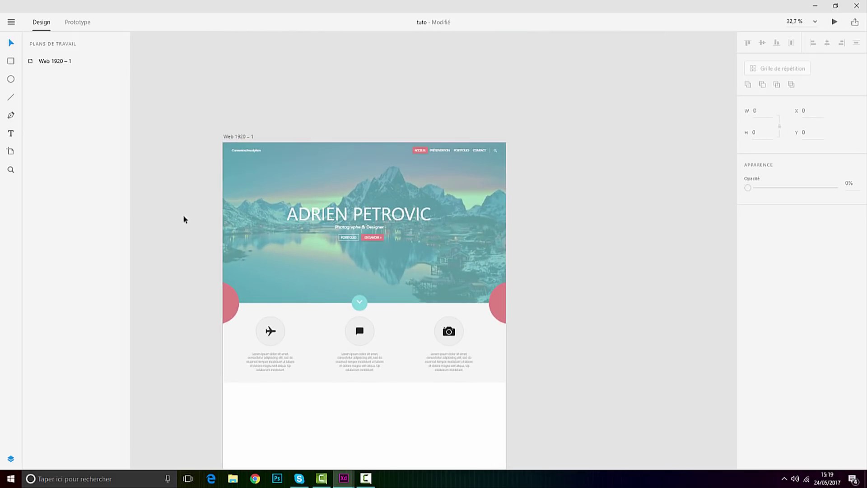
# Step: Draw a full-width 1920 by 560 rectangle directly below the icon section at Y 1622 and fill it with the saved pink swatch
pyautogui.click(11, 61)
pyautogui.scroll(-3, 292, 310)
pyautogui.moveTo(292, 310); pyautogui.dragTo(222, 290)
pyautogui.moveTo(348, 342); pyautogui.dragTo(507, 373)
pyautogui.click(766, 230)
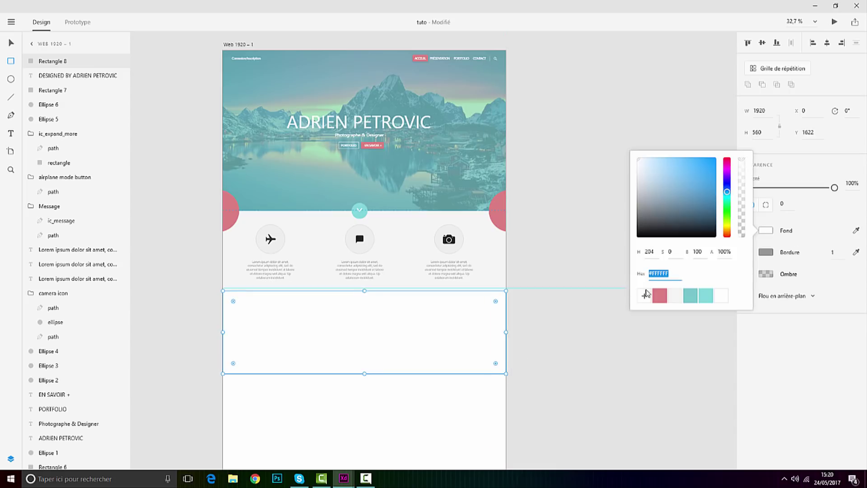
pyautogui.click(660, 296)
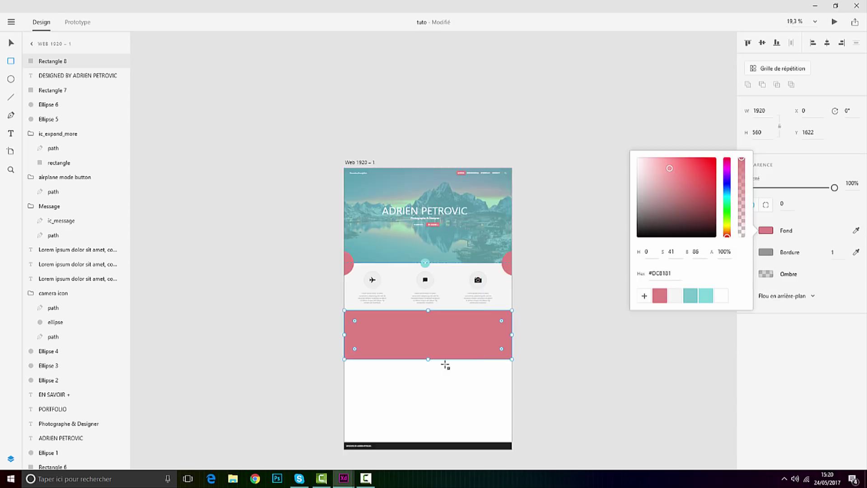
pyautogui.scroll(2, 251, 351)
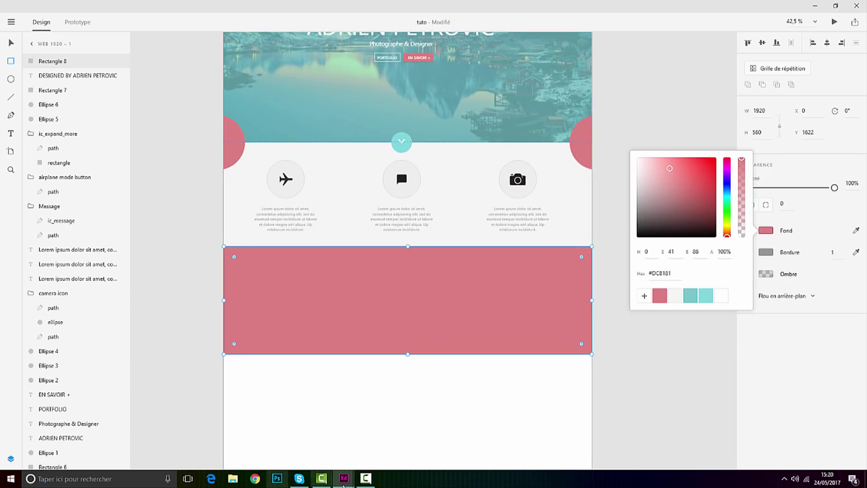
# Step: Switch to the Edge browser, search for "CITATION PHOTOGRAPHIE" and open the posepartage.fr page of photography quotes
pyautogui.click(211, 478)
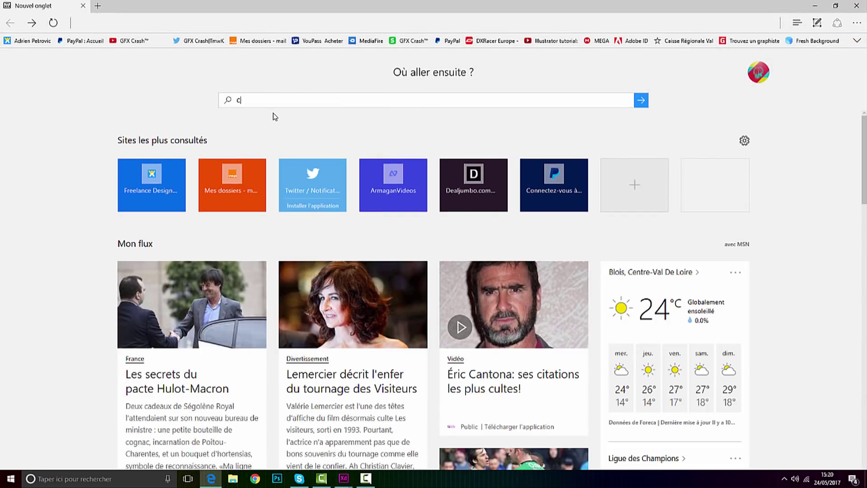
pyautogui.write('CITATION PHOTO')
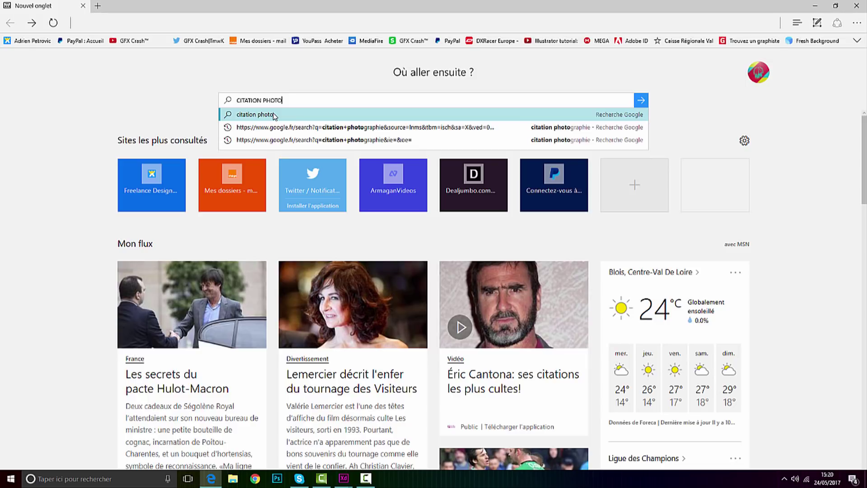
pyautogui.write('GRAPHIE')
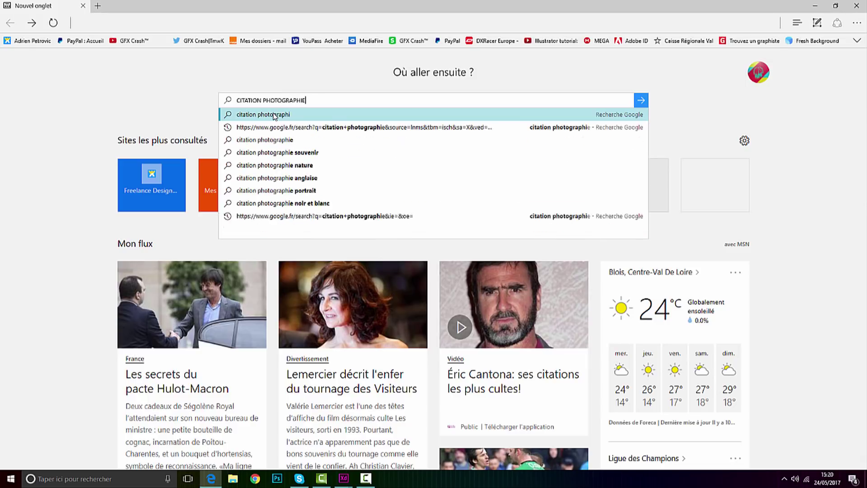
pyautogui.press('Return')
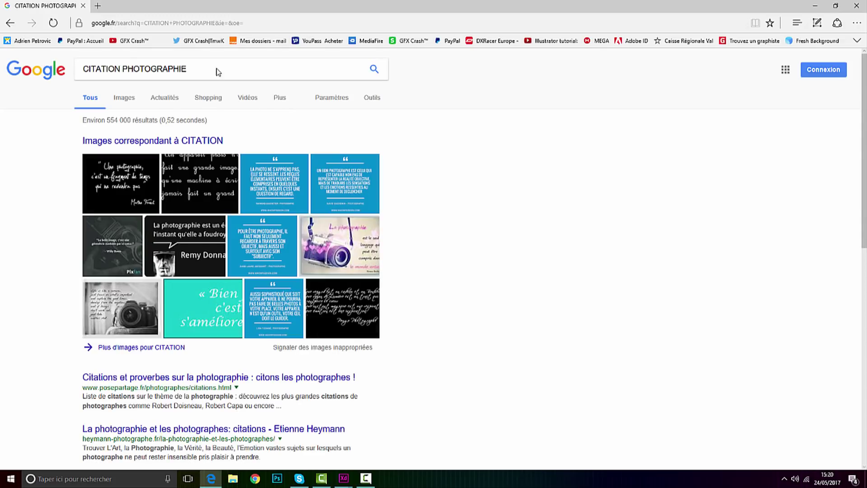
pyautogui.click(182, 378)
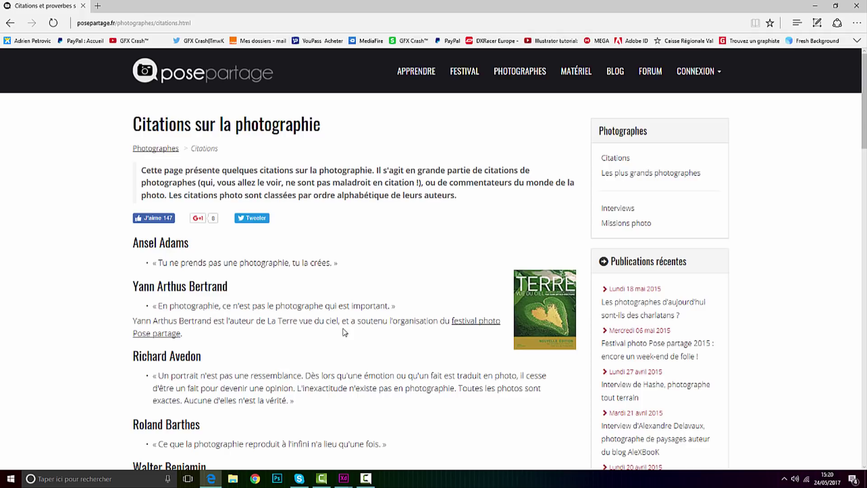
# Step: Copy the Richard Avedon quote without its quotation marks and switch back to the tuto design in Adobe XD
pyautogui.scroll(-3, 298, 315)
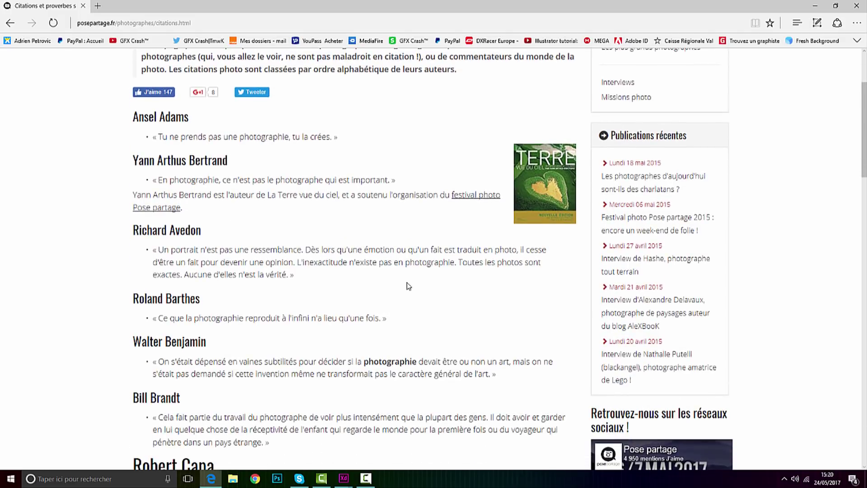
pyautogui.moveTo(286, 274); pyautogui.dragTo(157, 249)
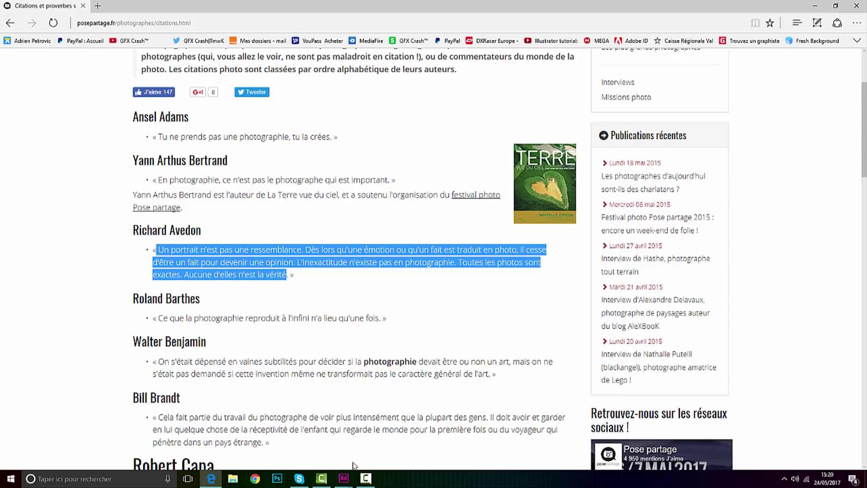
pyautogui.click(344, 478)
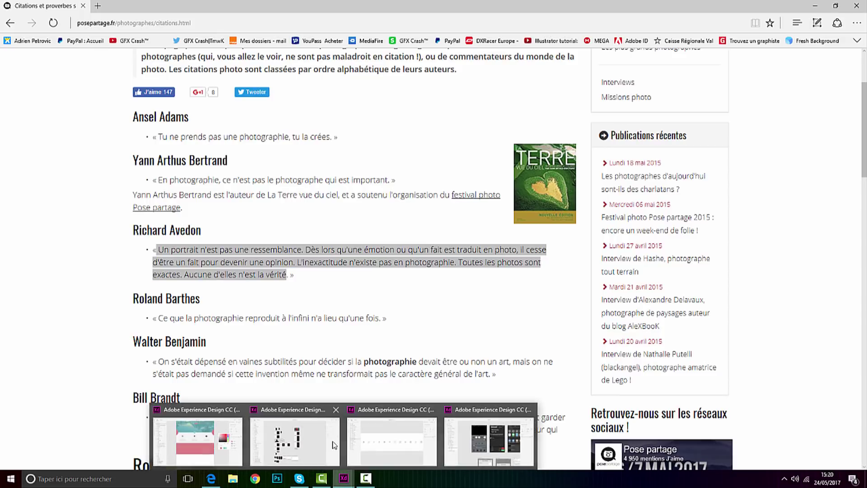
pyautogui.click(226, 443)
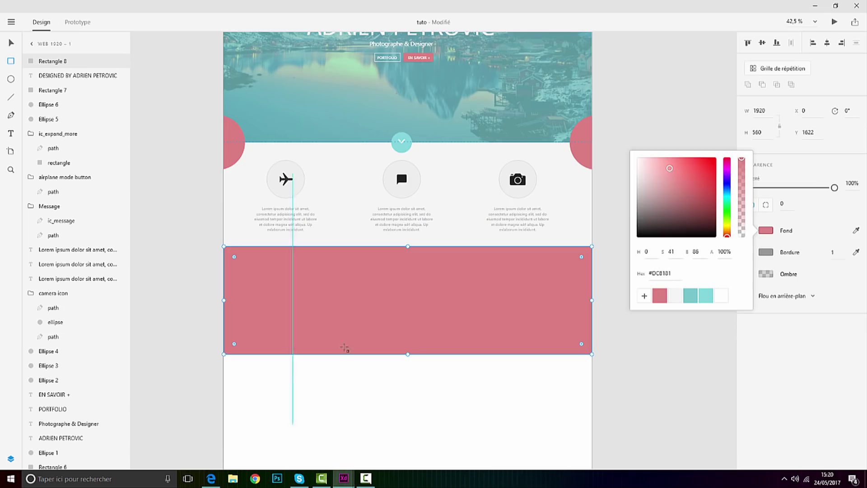
# Step: Add a text box of about 1709 by 495 over the pink band, set its fill to white and paste the copied quote
pyautogui.click(11, 134)
pyautogui.moveTo(260, 260); pyautogui.dragTo(573, 353)
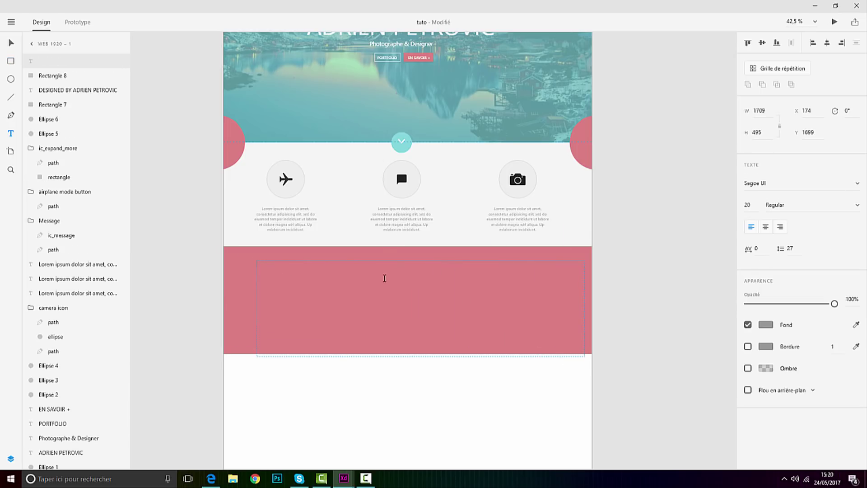
pyautogui.click(765, 325)
pyautogui.click(333, 285)
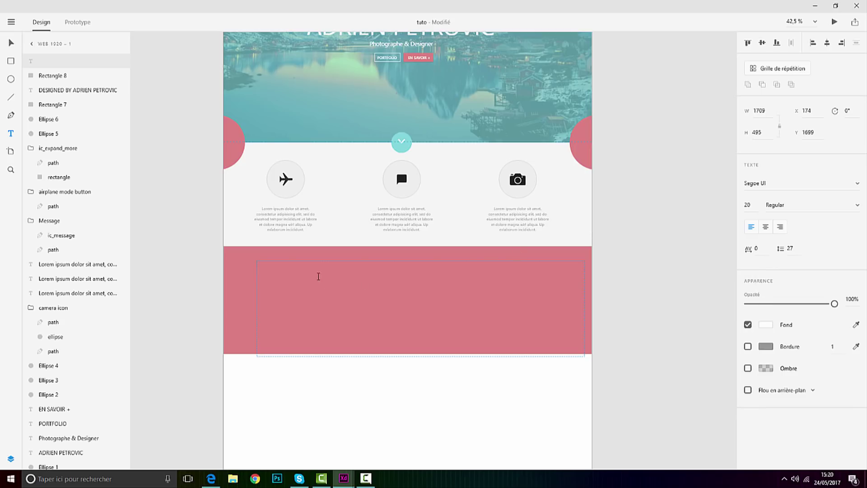
pyautogui.hotkey('ctrl', 'a')
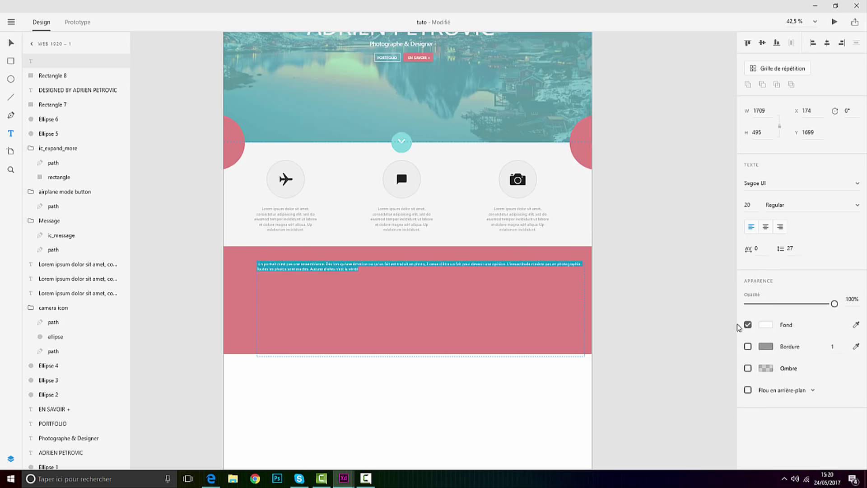
# Step: Increase the quote text's font size to 40
pyautogui.moveTo(751, 209); pyautogui.dragTo(754, 178)
pyautogui.click(17, 43)
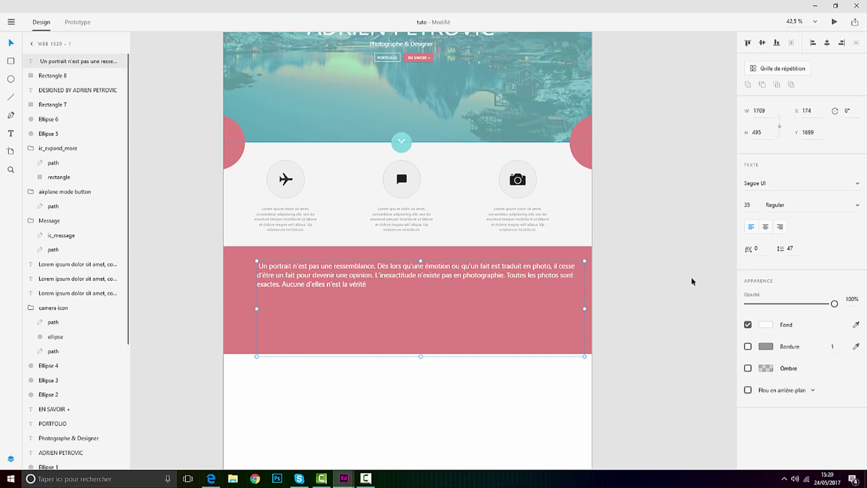
pyautogui.doubleClick(398, 269)
pyautogui.hotkey('ctrl', 'a')
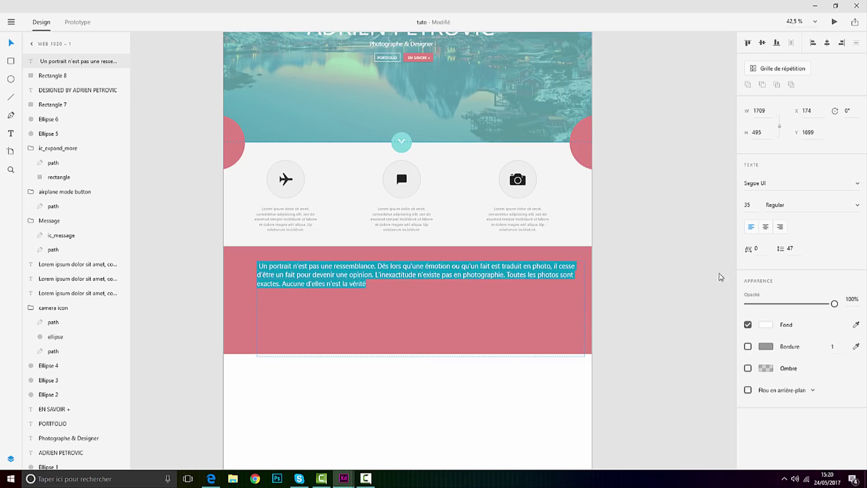
pyautogui.press('Return')
pyautogui.press('Escape')
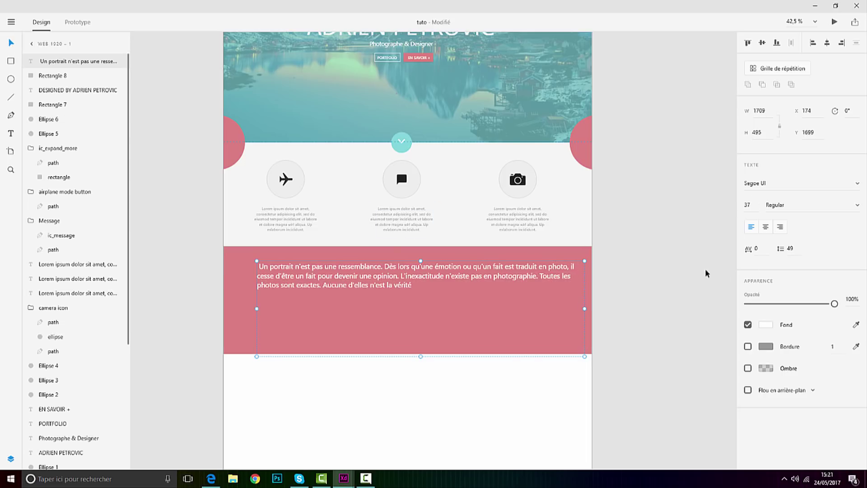
pyautogui.press('Up')
pyautogui.press('Up')
pyautogui.press('Up')
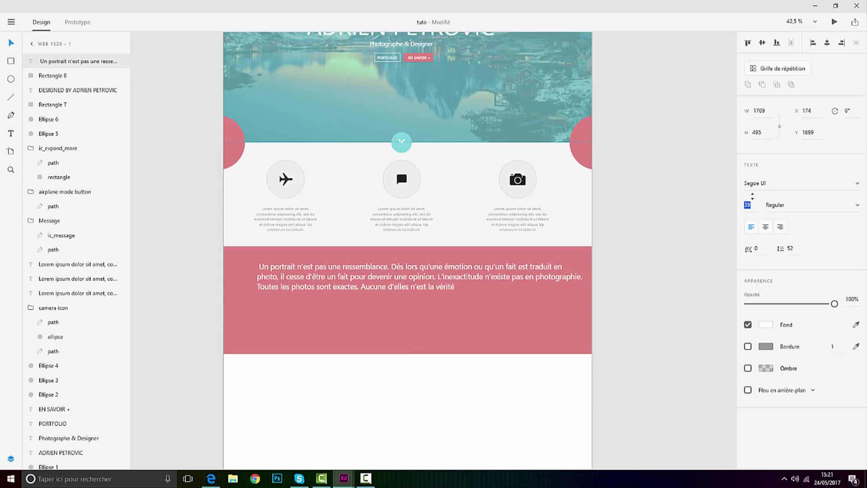
# Step: Centre-align the quote text and move its box to about X 128, Y 1711
pyautogui.doubleClick(493, 277)
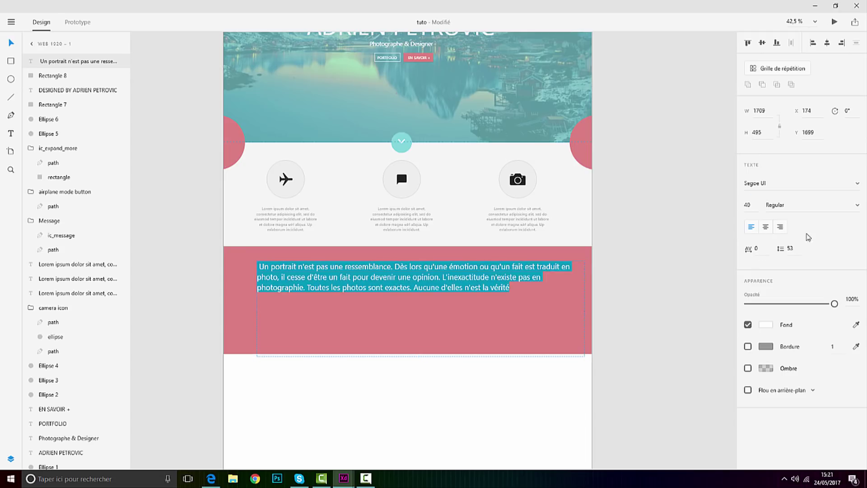
pyautogui.click(778, 227)
pyautogui.click(766, 226)
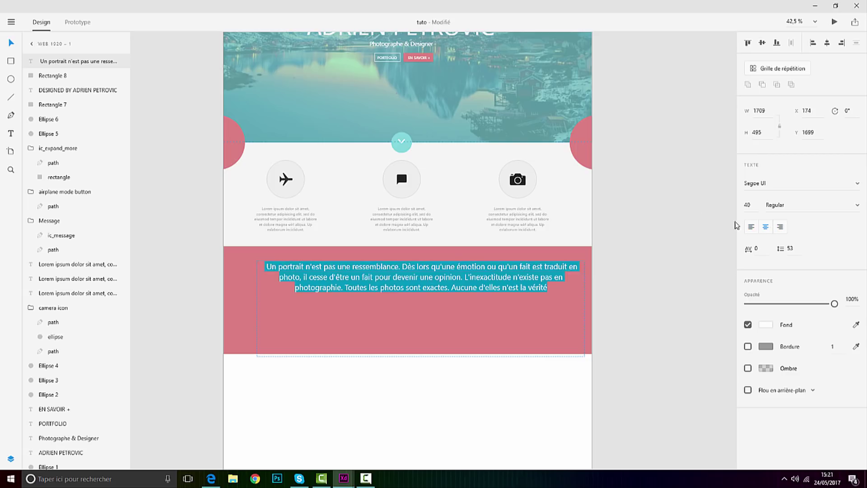
pyautogui.click(11, 44)
pyautogui.moveTo(445, 280); pyautogui.dragTo(436, 283)
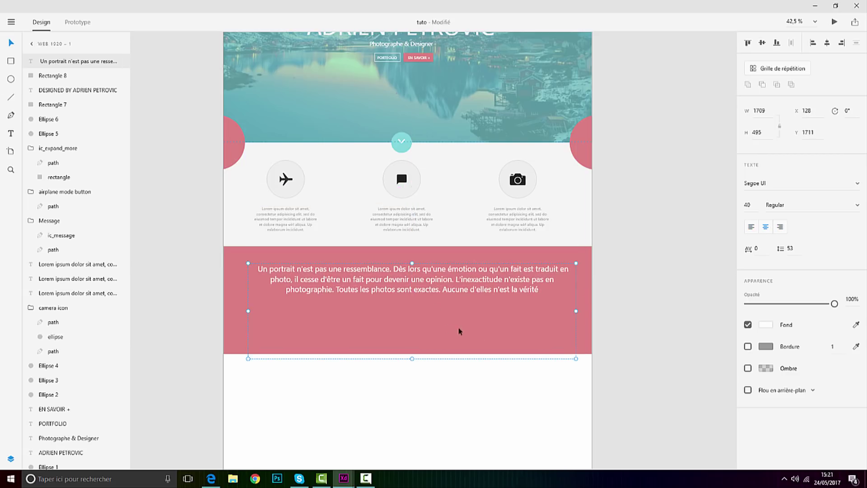
# Step: Move the quote text straight down within the pink band to about Y 1762
pyautogui.click(625, 311)
pyautogui.scroll(3, 421, 298)
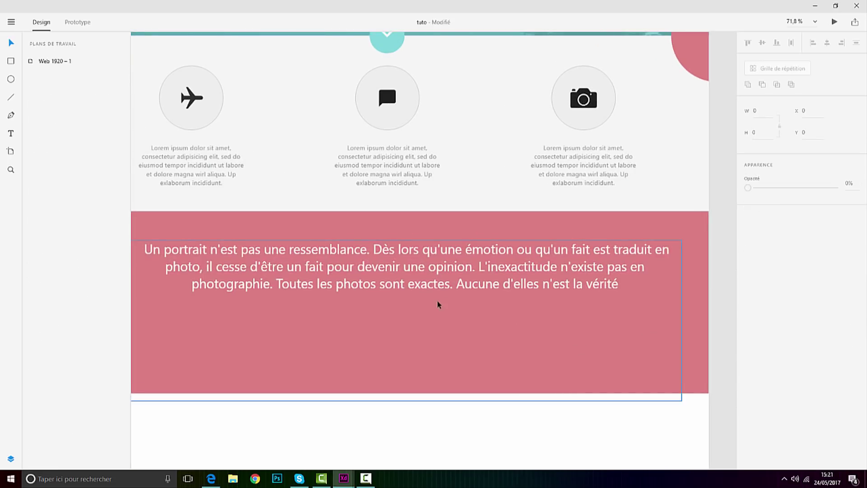
pyautogui.scroll(-2, 576, 289)
pyautogui.click(506, 274)
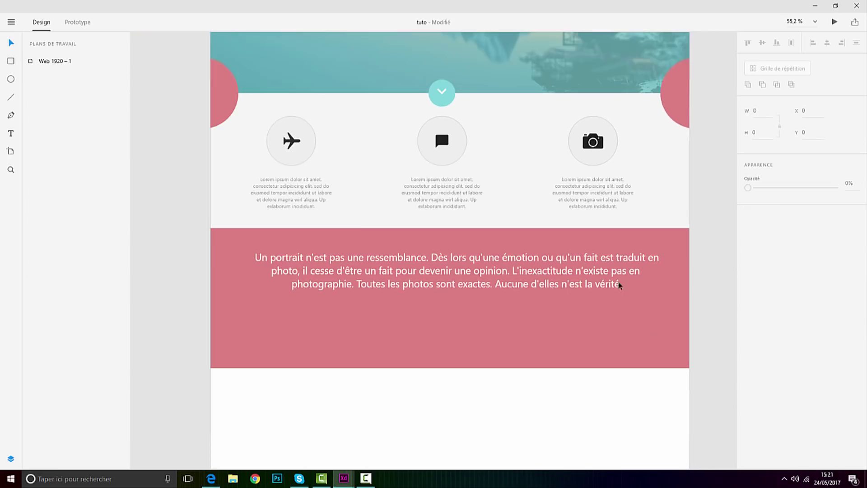
pyautogui.moveTo(506, 274); pyautogui.dragTo(506, 286)
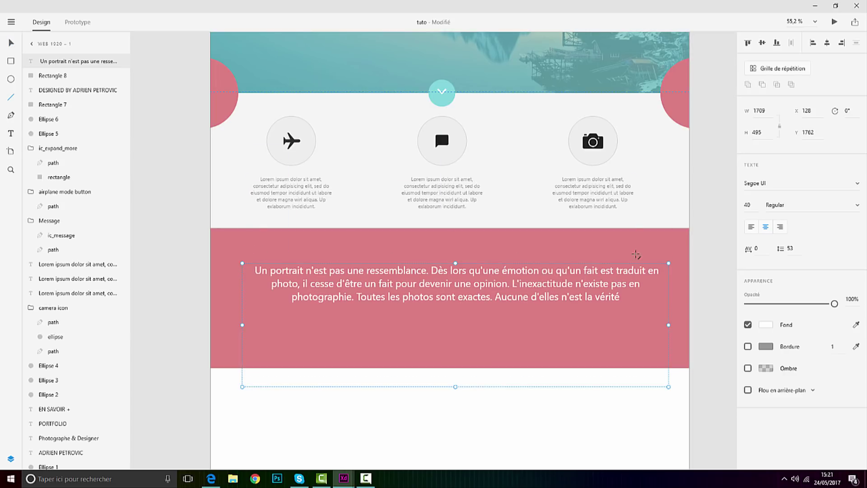
# Step: Draw a horizontal line about 1614 wide above the quote at about X 190.5, Y 1682.5, and set its border to white
pyautogui.moveTo(660, 243); pyautogui.dragTo(628, 243)
pyautogui.moveTo(465, 244); pyautogui.dragTo(271, 242)
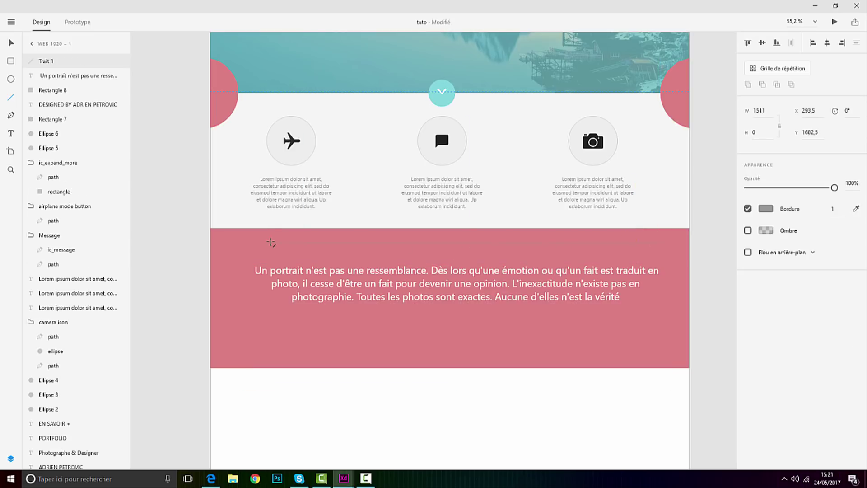
pyautogui.click(767, 209)
pyautogui.moveTo(665, 180); pyautogui.dragTo(572, 112)
pyautogui.click(13, 46)
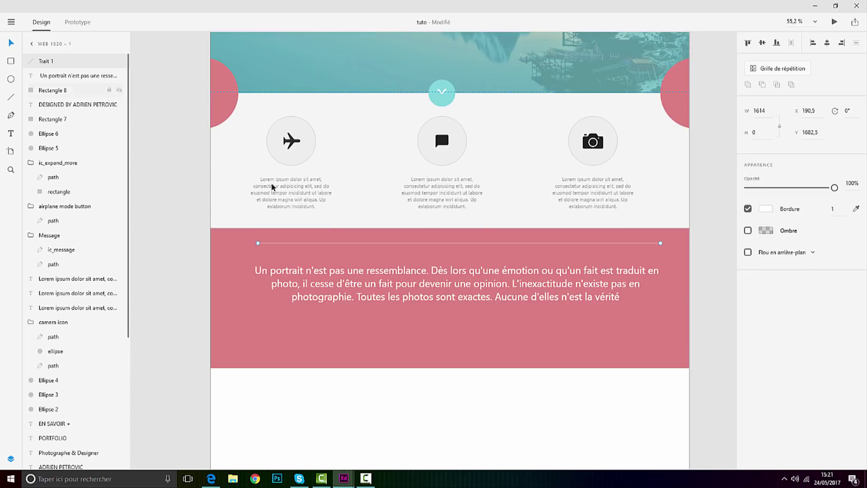
# Step: Move the horizontal line to about Y 1686.5 and bring the quote text higher with it in the pink band
pyautogui.moveTo(426, 243); pyautogui.dragTo(422, 256)
pyautogui.keyDown('shift'); pyautogui.click(433, 282); pyautogui.keyUp('shift')
pyautogui.moveTo(443, 284); pyautogui.dragTo(445, 276)
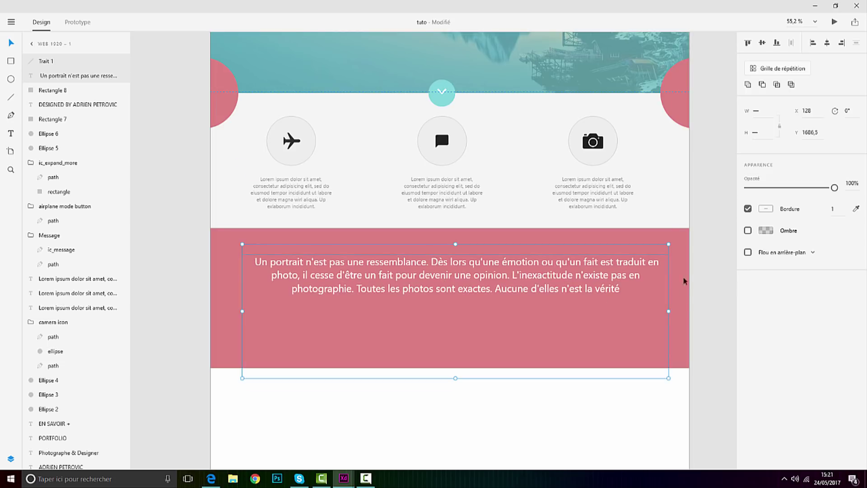
# Step: Resize the quote's text box to about 1662 × 211 and position it under the line at about X 142
pyautogui.click(11, 133)
pyautogui.moveTo(457, 379); pyautogui.dragTo(468, 283)
pyautogui.click(458, 348)
pyautogui.moveTo(669, 278)
pyautogui.mouseDown()
pyautogui.moveTo(621, 276)
pyautogui.moveTo(656, 278)
pyautogui.mouseUp()
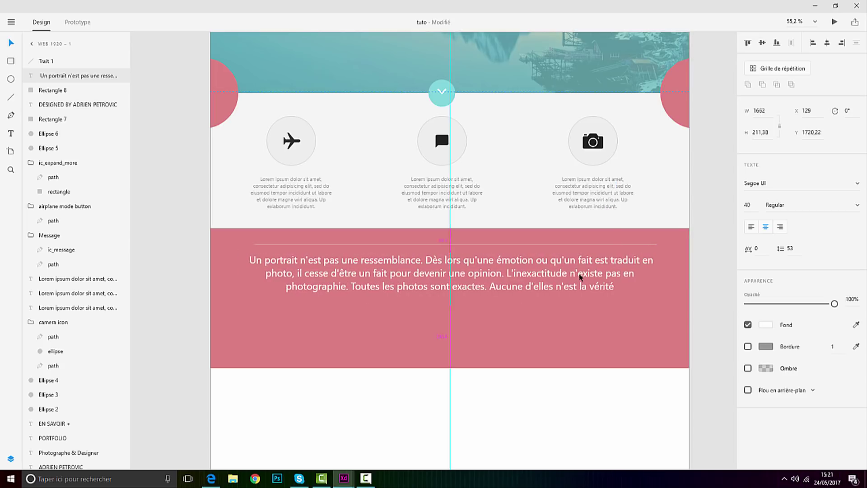
# Step: Switch to the photography citations page in the browser and copy the Walter Benjamin quote without its final period
pyautogui.click(211, 478)
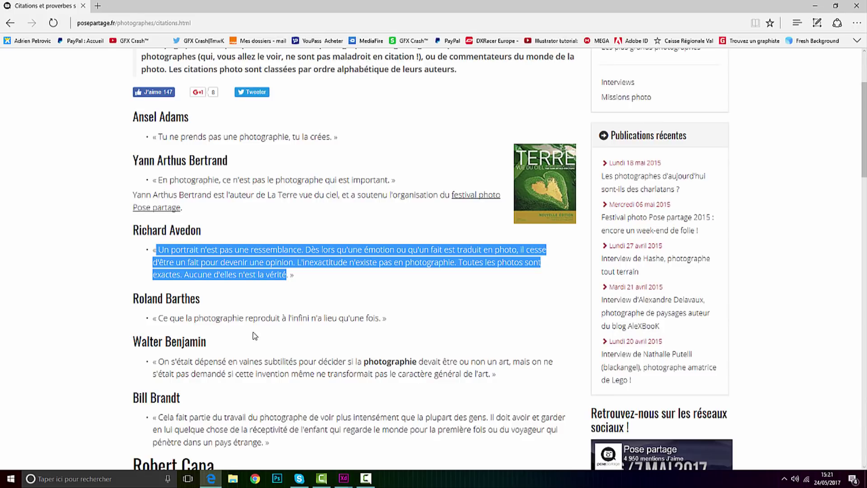
pyautogui.scroll(-3, 248, 358)
pyautogui.moveTo(489, 248); pyautogui.dragTo(160, 236)
pyautogui.hotkey('ctrl', 'c')
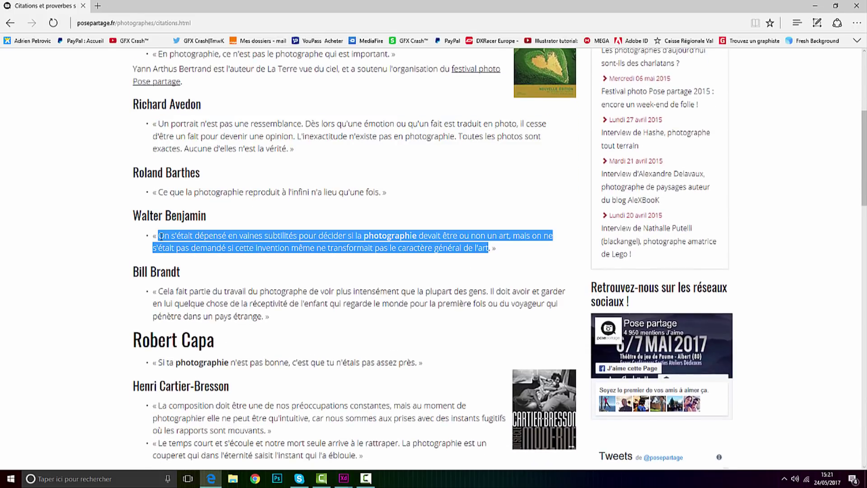
# Step: Return to Adobe XD, replace the quote in the pink band with the copied text, and end it with a period
pyautogui.click(340, 477)
pyautogui.click(272, 418)
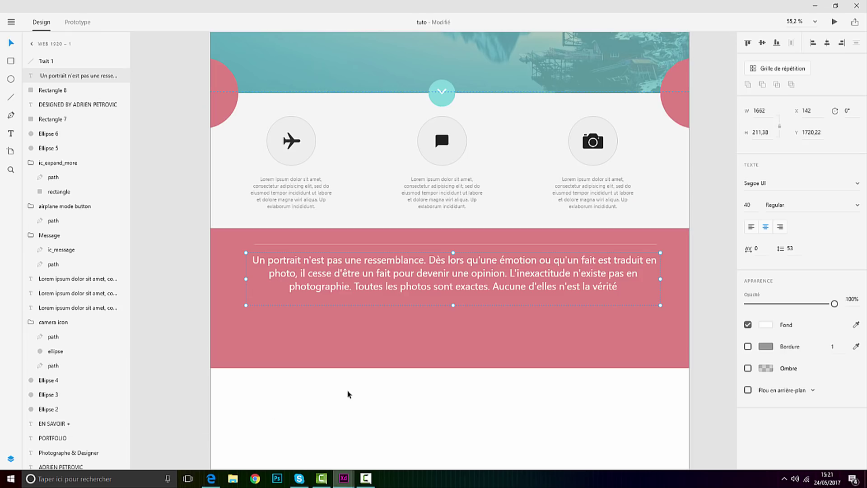
pyautogui.doubleClick(417, 266)
pyautogui.hotkey('ctrl', 'a')
pyautogui.hotkey('ctrl', 'v')
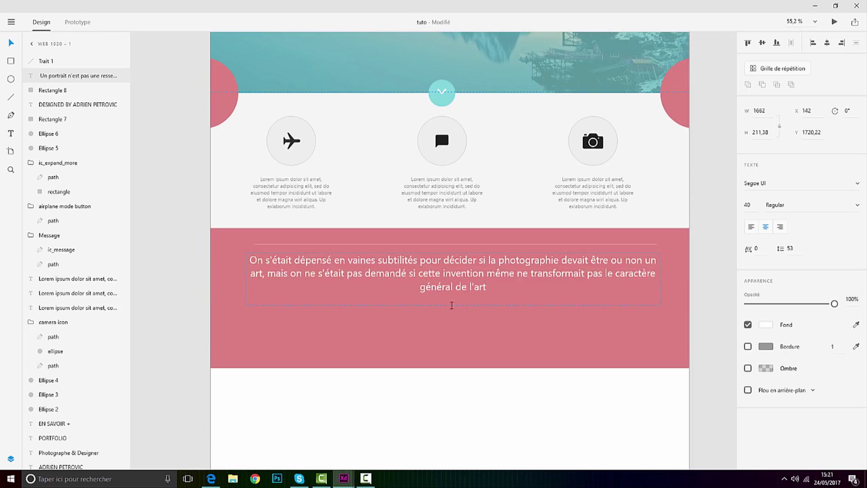
pyautogui.write('.')
pyautogui.press('BackSpace')
pyautogui.write('.')
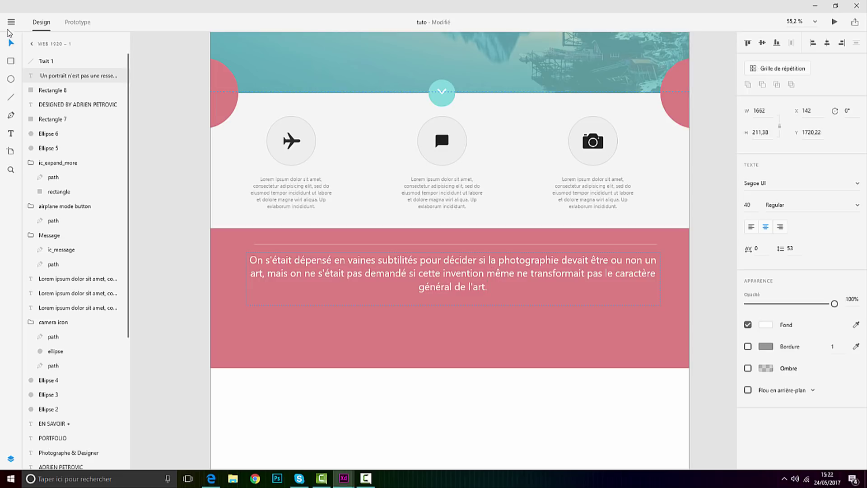
pyautogui.click(10, 48)
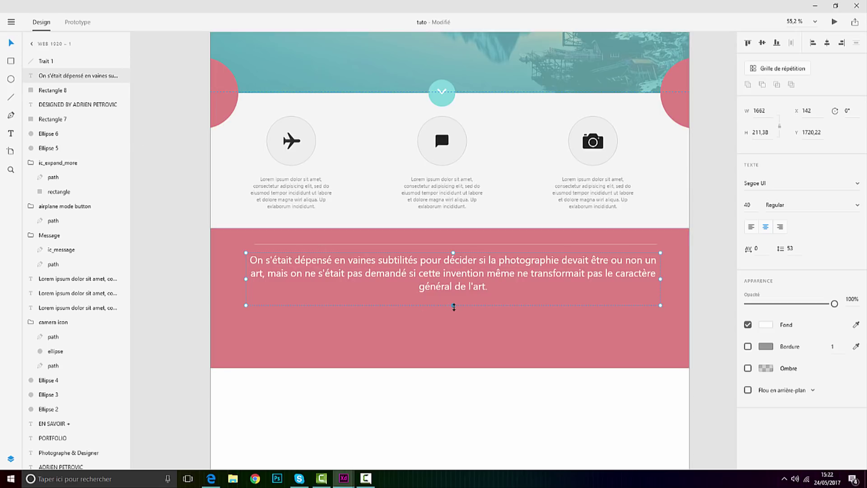
# Step: Shorten the quote's text box to about 190 high and move it to about X 97
pyautogui.moveTo(485, 274); pyautogui.dragTo(472, 272)
pyautogui.scroll(-3, 472, 272)
pyautogui.scroll(1, 473, 273)
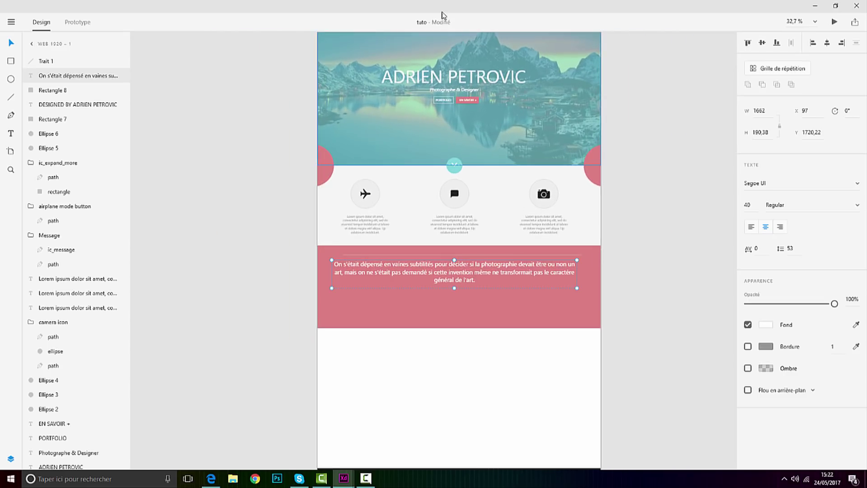
# Step: Centre the thin horizontal line across the pink band at about X 153.5
pyautogui.scroll(2, 469, 270)
pyautogui.moveTo(453, 243); pyautogui.dragTo(451, 248)
pyautogui.scroll(-4, 452, 250)
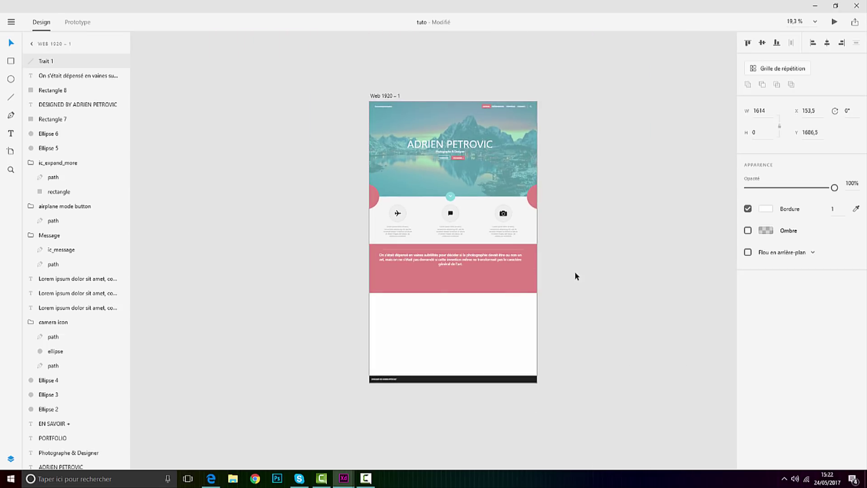
pyautogui.click(552, 268)
# Step: Move the quote text and the line together down in the pink band, to about Y 1719.5
pyautogui.scroll(4, 515, 271)
pyautogui.click(452, 248)
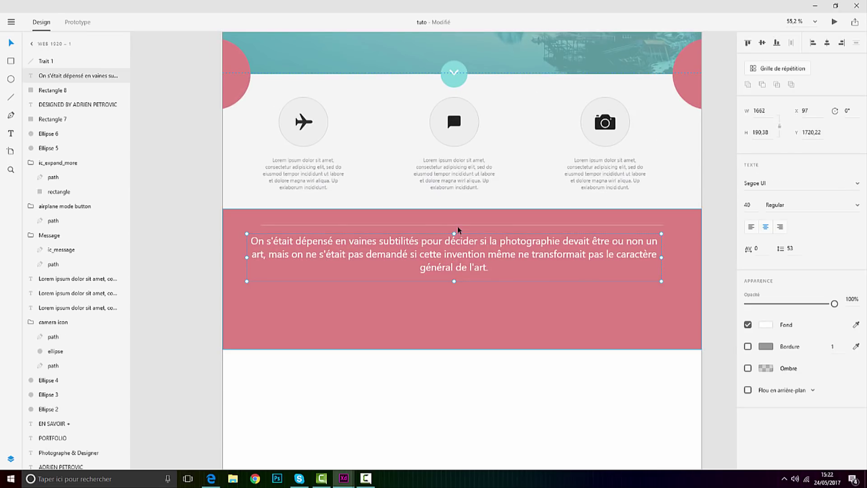
pyautogui.moveTo(457, 224); pyautogui.dragTo(470, 253)
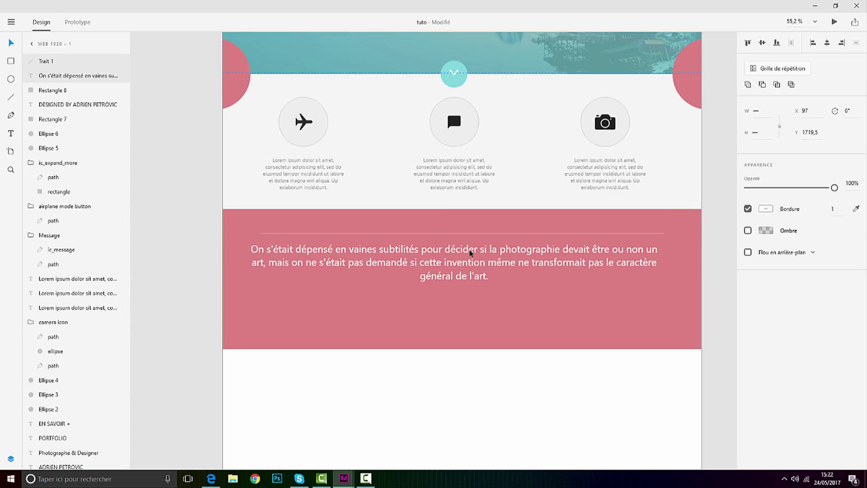
pyautogui.scroll(-1, 560, 263)
pyautogui.scroll(-2, 560, 263)
pyautogui.click(683, 287)
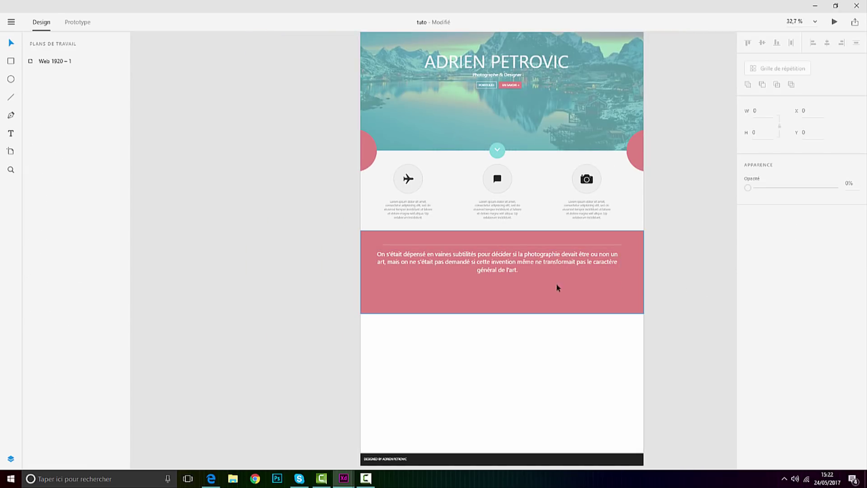
# Step: Add a text box about 775 × 360 below the quote containing a double quotation mark at font size 68
pyautogui.scroll(3, 558, 286)
pyautogui.click(11, 133)
pyautogui.moveTo(278, 279); pyautogui.dragTo(472, 369)
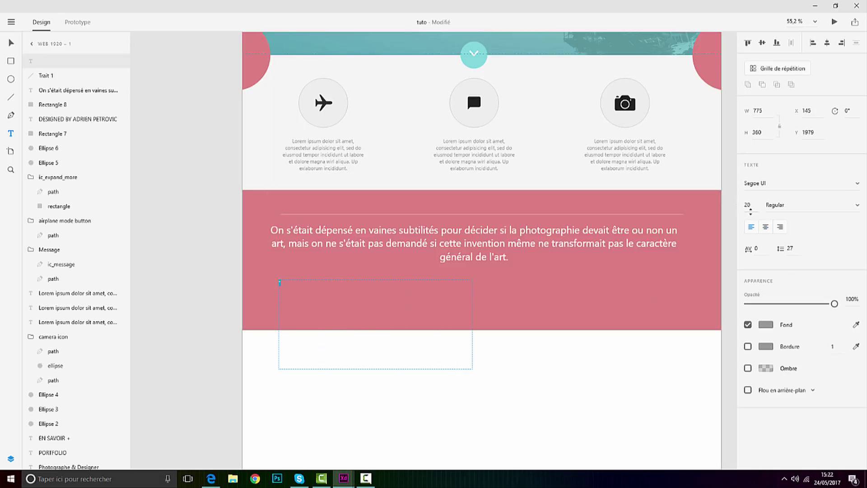
pyautogui.write('68')
pyautogui.press('Escape')
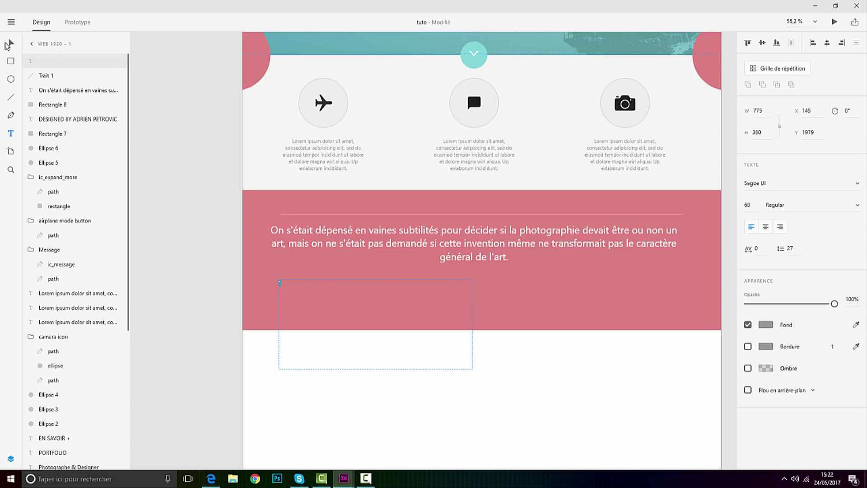
pyautogui.doubleClick(285, 288)
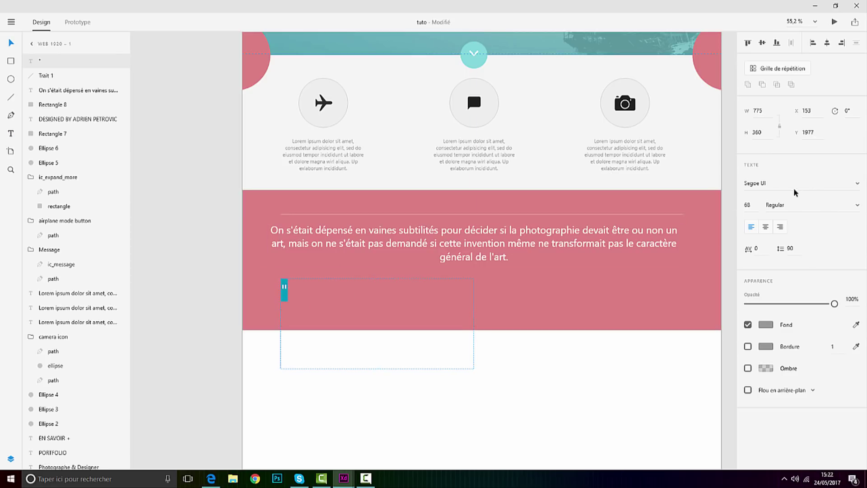
# Step: Enlarge the quotation mark to font size 149
pyautogui.moveTo(752, 205); pyautogui.dragTo(757, 168)
pyautogui.moveTo(756, 129); pyautogui.dragTo(757, 117)
pyautogui.click(9, 42)
pyautogui.doubleClick(291, 294)
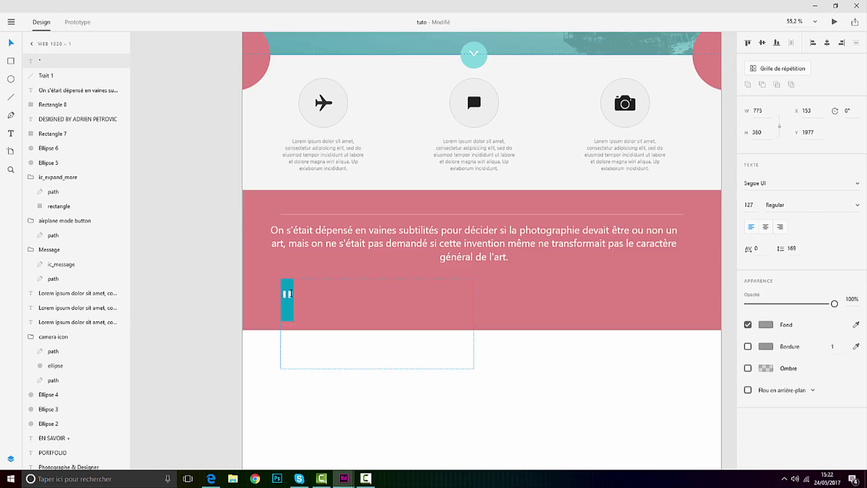
pyautogui.moveTo(755, 210); pyautogui.dragTo(760, 197)
pyautogui.click(366, 479)
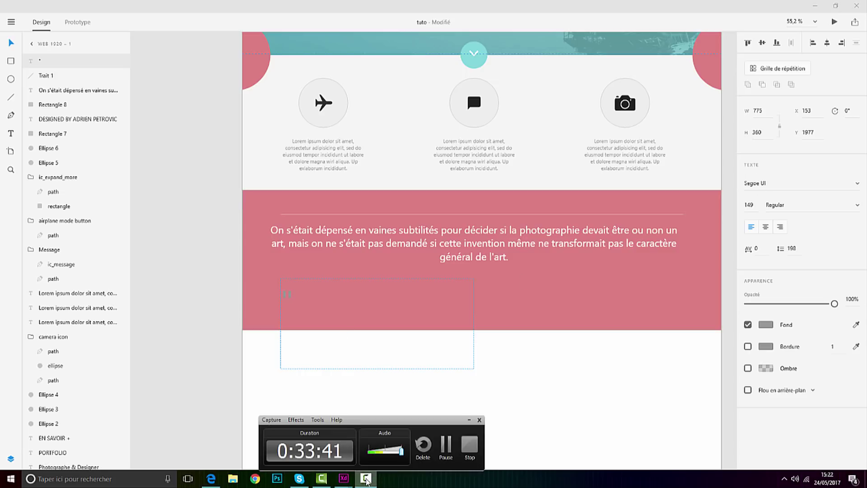
pyautogui.click(367, 479)
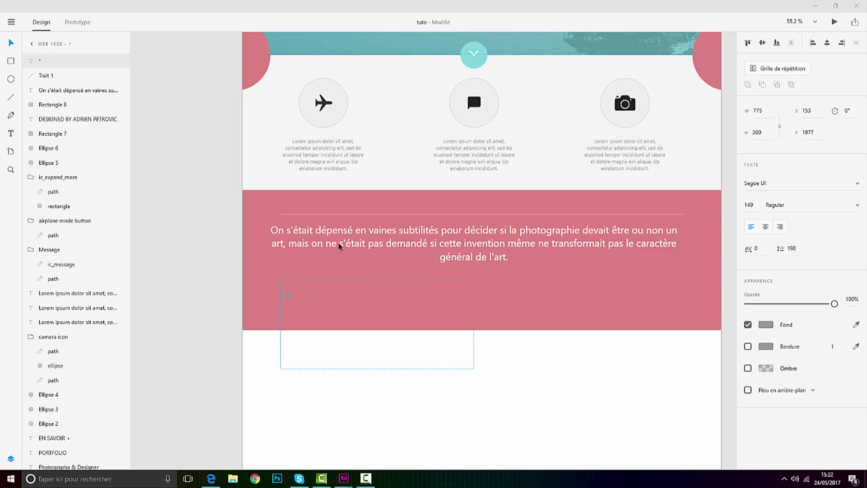
# Step: Fill the quotation mark with white (#FFFFFF) and move it below the middle of the quote, to about X 759
pyautogui.moveTo(297, 289); pyautogui.dragTo(265, 293)
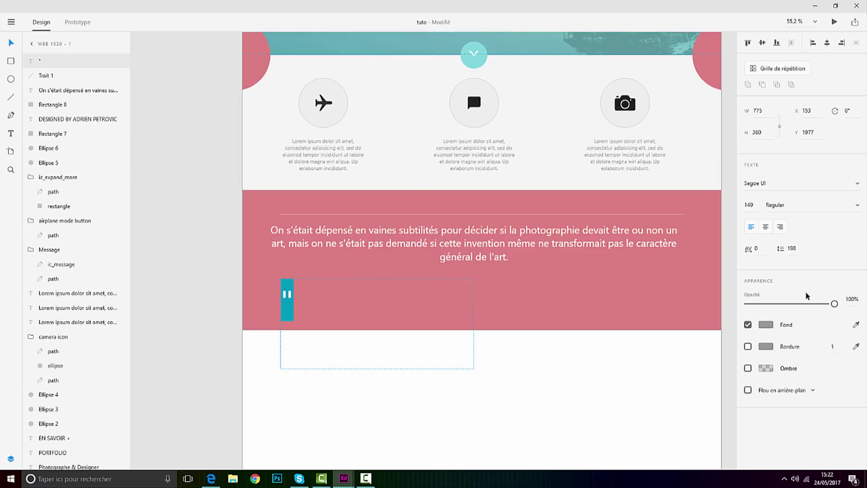
pyautogui.click(774, 324)
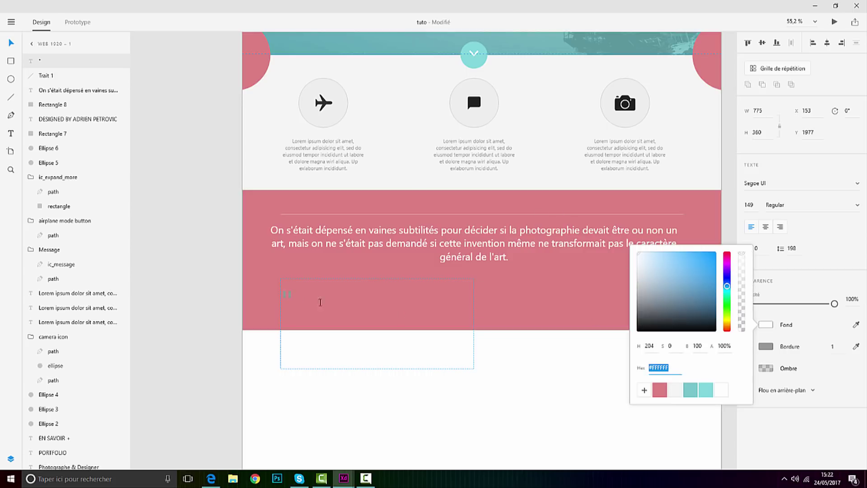
pyautogui.click(295, 302)
pyautogui.moveTo(295, 303); pyautogui.dragTo(236, 291)
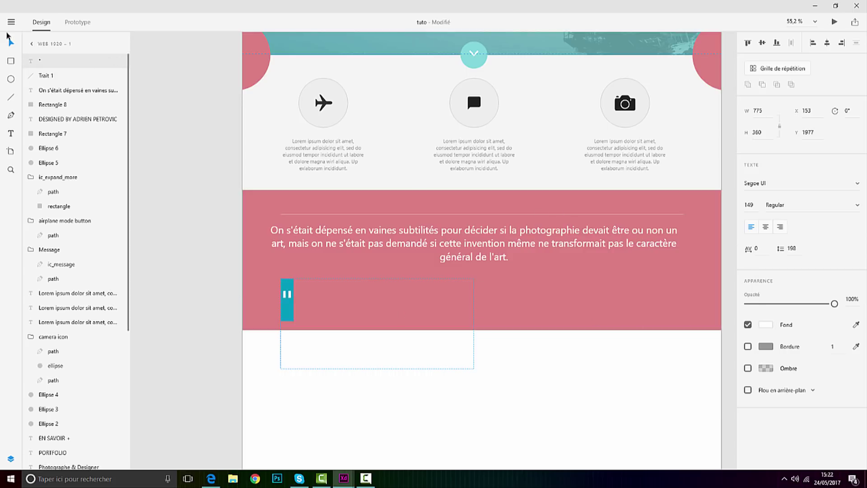
pyautogui.click(9, 42)
pyautogui.moveTo(287, 298); pyautogui.dragTo(439, 301)
# Step: Try different fonts on the quotation mark and set it to QUARTZO demo Bold, which has curved marks
pyautogui.doubleClick(440, 301)
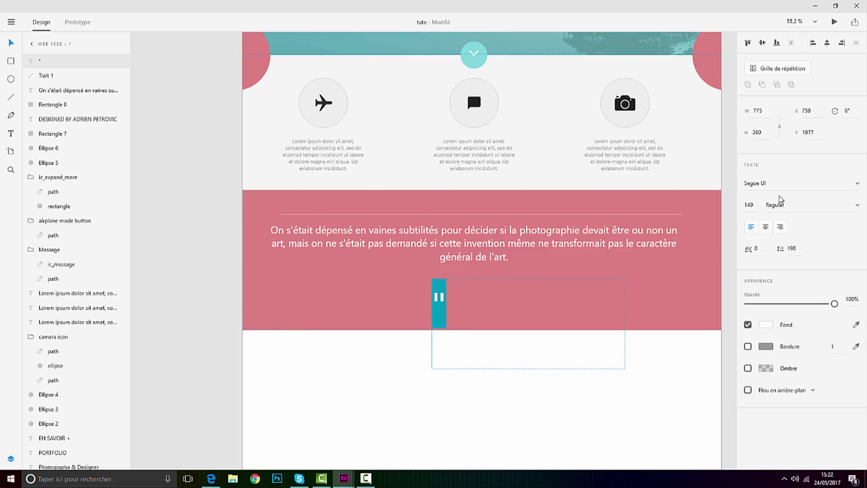
pyautogui.click(784, 184)
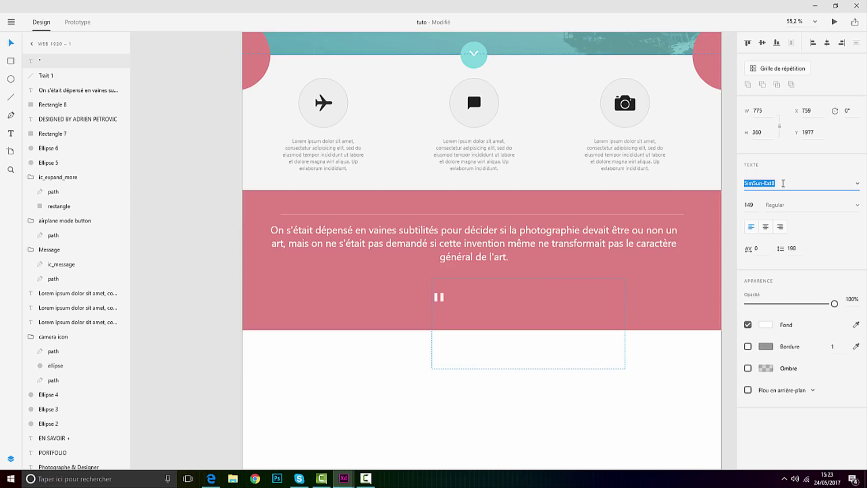
pyautogui.click(858, 186)
pyautogui.scroll(-2, 777, 224)
pyautogui.click(12, 42)
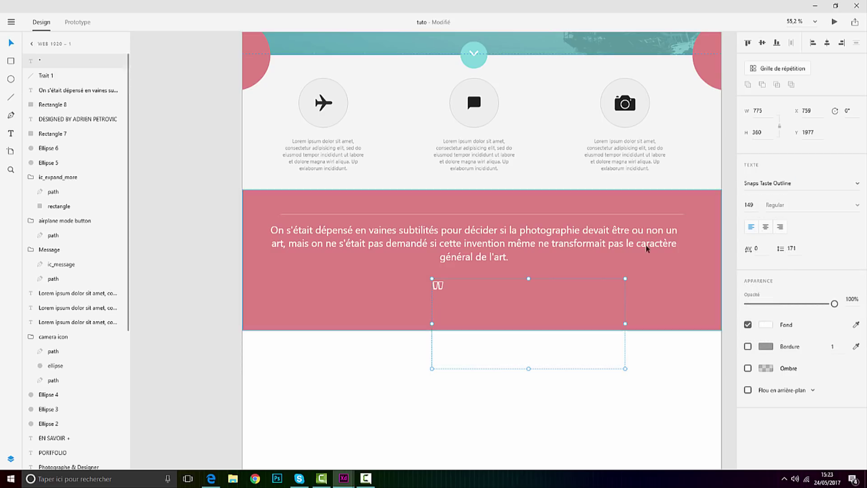
pyautogui.click(805, 183)
pyautogui.press('Down')
pyautogui.press('Down')
pyautogui.press('Down')
pyautogui.press('Down')
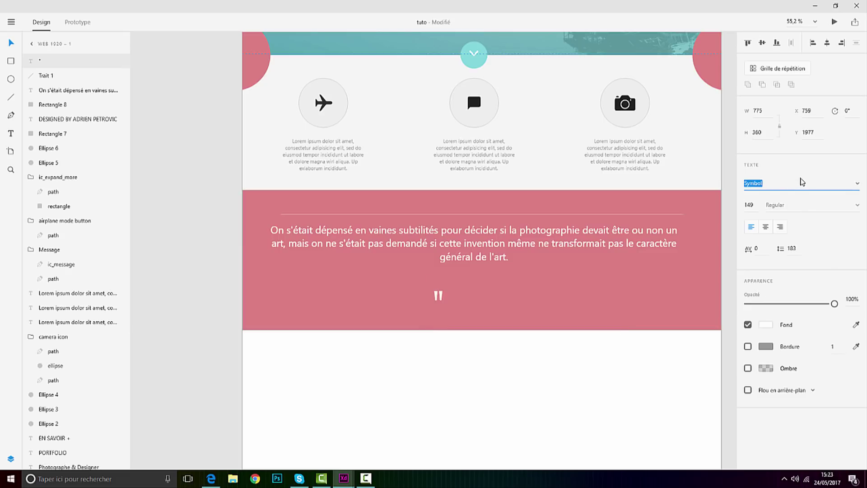
pyautogui.press('Down')
pyautogui.press('Down')
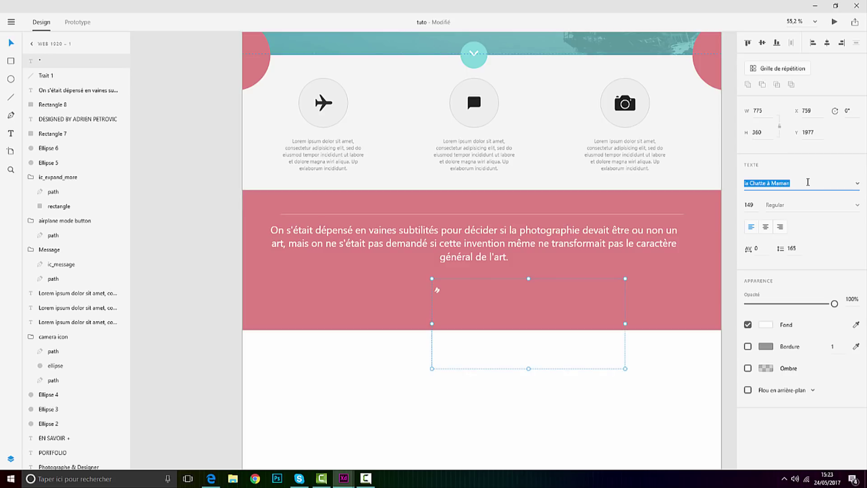
pyautogui.press('Up')
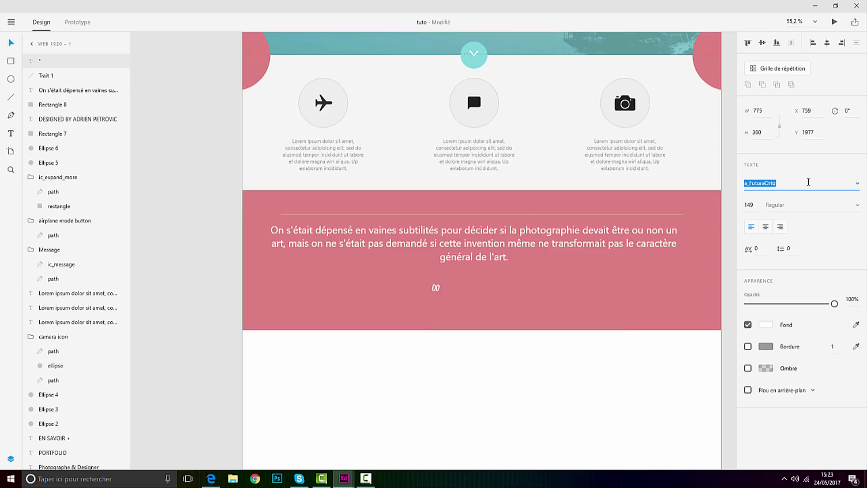
pyautogui.press('Up')
pyautogui.press('Up')
pyautogui.press('Up')
pyautogui.press('Up')
pyautogui.press('Up')
pyautogui.press('Up')
pyautogui.press('Up')
pyautogui.press('Up')
pyautogui.press('Up')
pyautogui.press('Up')
pyautogui.press('Up')
pyautogui.press('Up')
pyautogui.press('Up')
pyautogui.press('Up')
pyautogui.press('Up')
pyautogui.press('Up')
pyautogui.press('Up')
pyautogui.press('Up')
pyautogui.press('Up')
pyautogui.press('Up')
pyautogui.press('Up')
pyautogui.press('Up')
pyautogui.press('Up')
pyautogui.press('Up')
pyautogui.press('Up')
pyautogui.press('Up')
pyautogui.press('Up')
pyautogui.press('Up')
pyautogui.press('Up')
pyautogui.press('Up')
# Step: Set the quotation mark's font size to 180 and shrink its text box to about 87 × 93
pyautogui.doubleClick(437, 289)
pyautogui.click(748, 207)
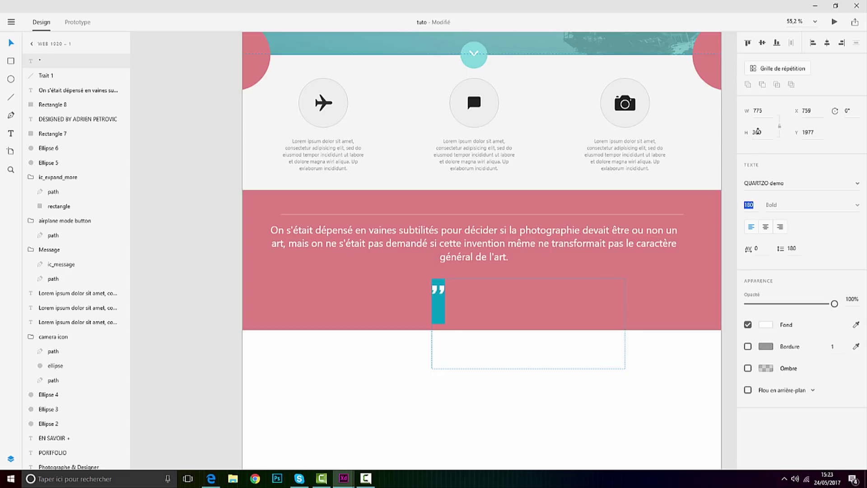
pyautogui.click(11, 42)
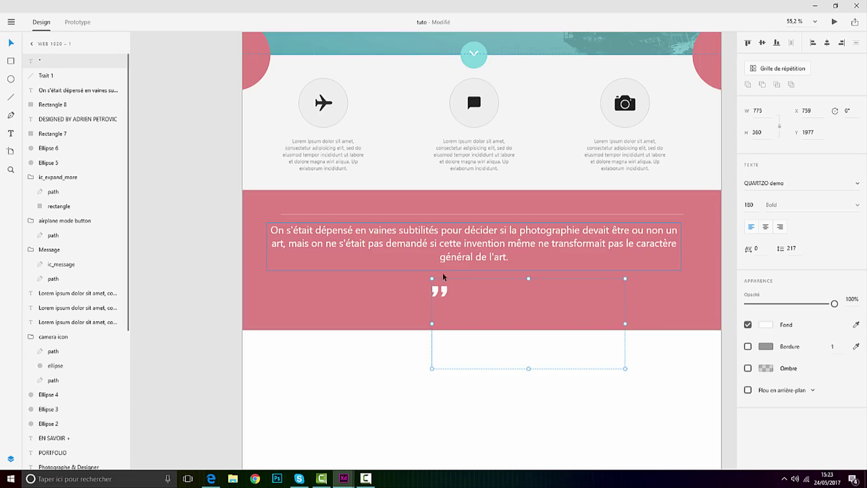
pyautogui.moveTo(625, 369); pyautogui.dragTo(472, 284)
pyautogui.click(519, 294)
# Step: Move the quotation mark to the right end of the quote's first line, at about X 1768, Y 1707
pyautogui.scroll(-5, 519, 294)
pyautogui.scroll(4, 538, 285)
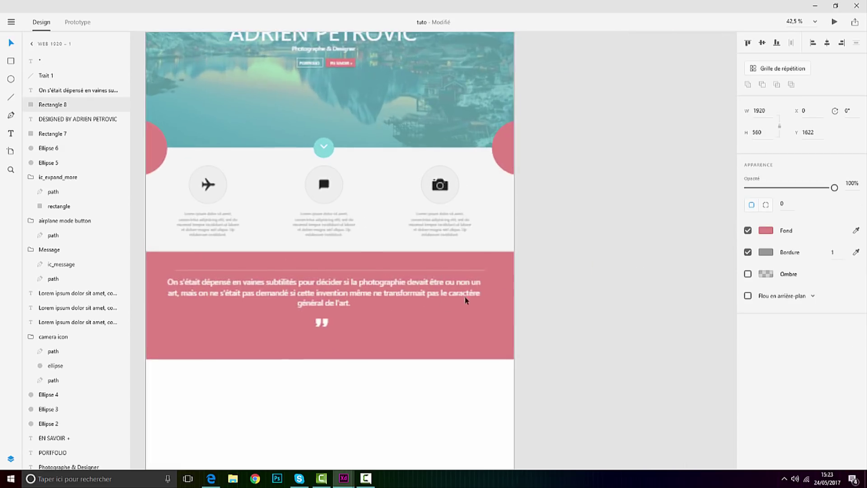
pyautogui.moveTo(323, 324); pyautogui.dragTo(495, 281)
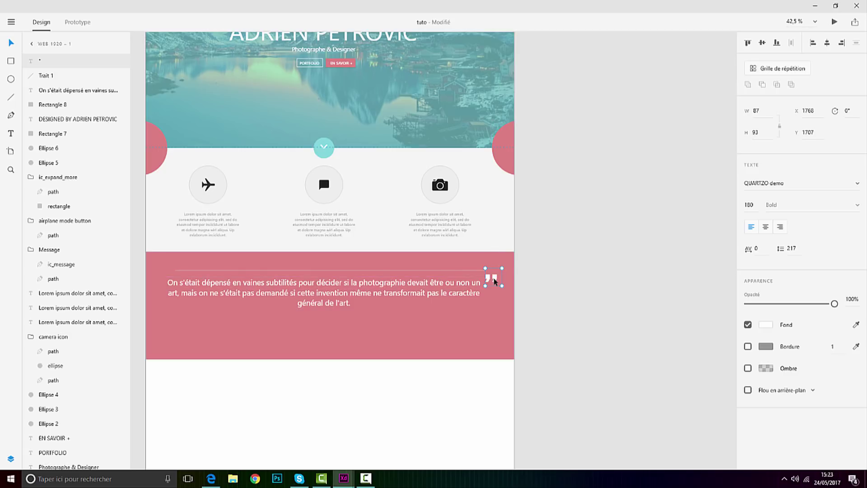
pyautogui.click(610, 306)
pyautogui.scroll(-4, 483, 312)
pyautogui.scroll(5, 348, 322)
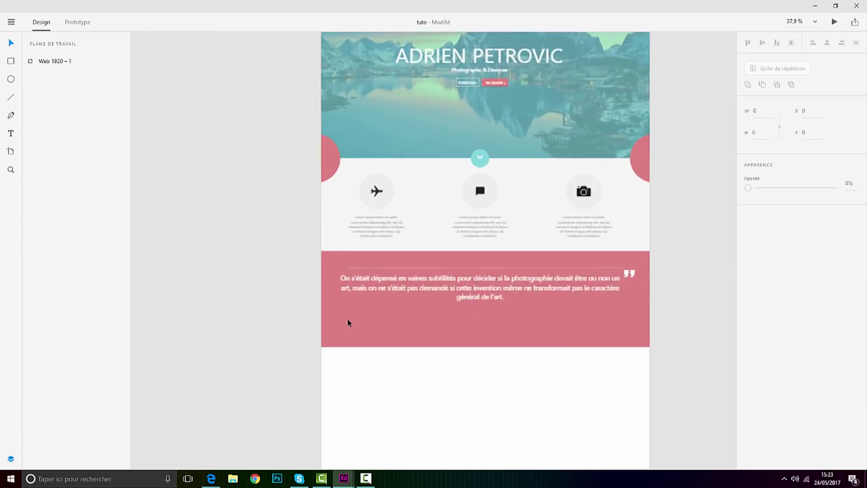
# Step: Enclose the quote text in straight double quotation marks, one at its beginning and one at its end
pyautogui.scroll(-3, 475, 272)
pyautogui.doubleClick(411, 276)
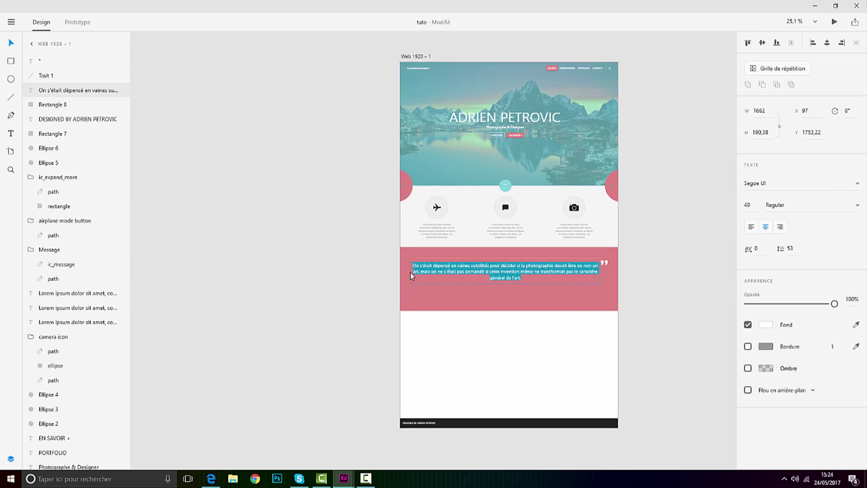
pyautogui.click(415, 265)
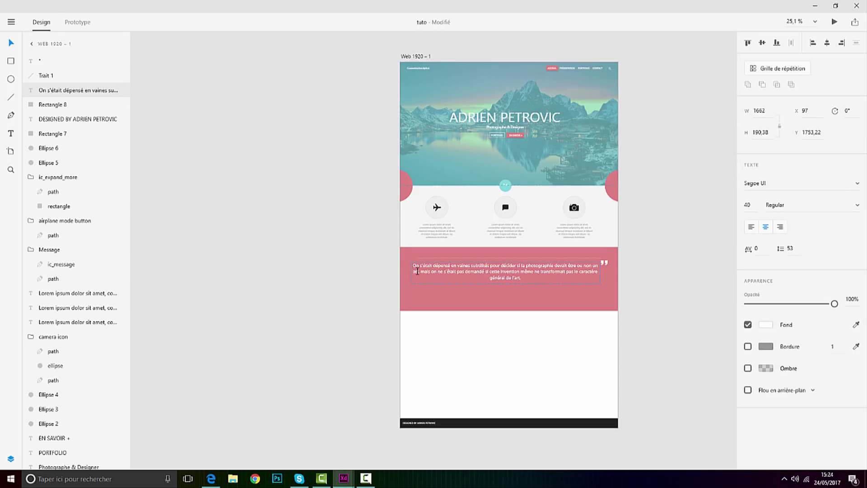
pyautogui.write('"')
pyautogui.click(659, 313)
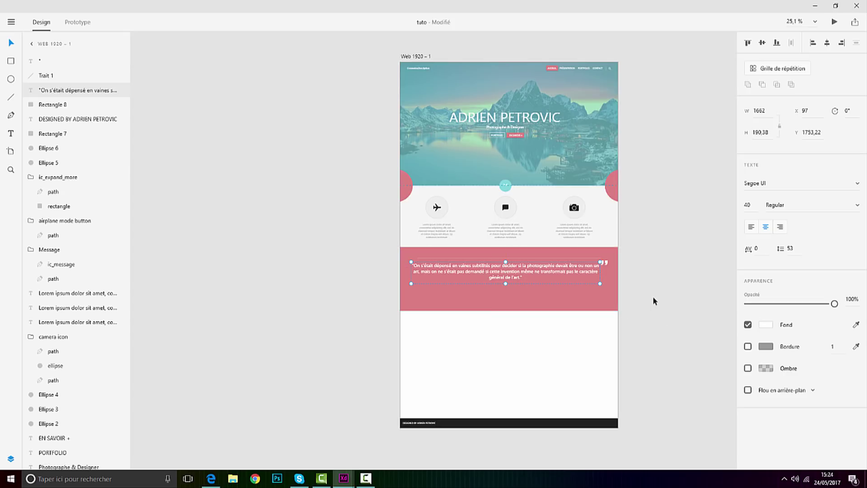
pyautogui.click(654, 297)
# Step: Move the decorative quotation mark below the quote text, centred in the pink section at about X 886, Y 1931
pyautogui.scroll(3, 526, 310)
pyautogui.scroll(-4, 693, 195)
pyautogui.moveTo(724, 181); pyautogui.dragTo(565, 226)
pyautogui.scroll(-5, 566, 226)
pyautogui.scroll(2, 588, 213)
pyautogui.scroll(3, 554, 226)
pyautogui.moveTo(539, 243); pyautogui.dragTo(532, 243)
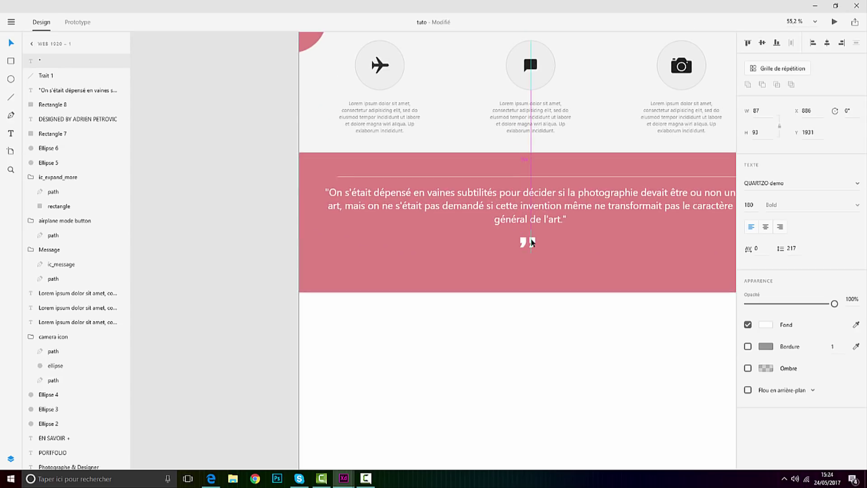
# Step: Shift the divider line, the quote text and the decorative quotation mark together slightly down within the pink section
pyautogui.click(565, 247)
pyautogui.scroll(-3, 587, 241)
pyautogui.scroll(2, 533, 231)
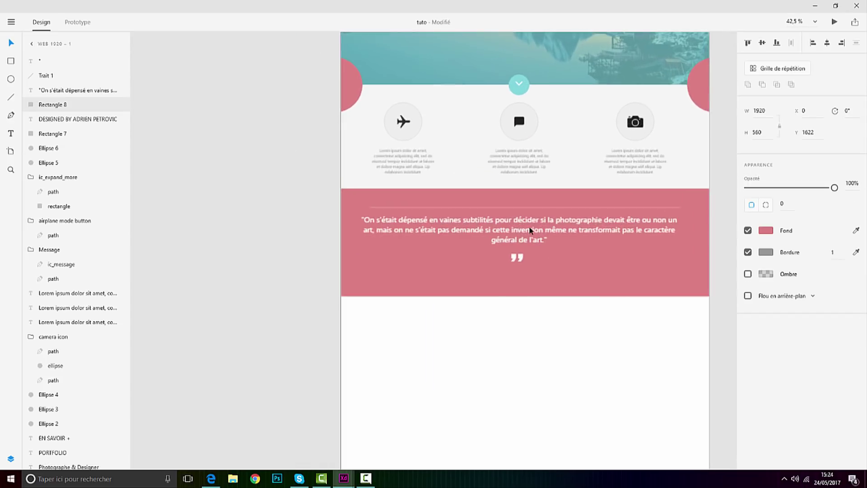
pyautogui.click(533, 231)
pyautogui.keyDown('shift'); pyautogui.click(538, 207); pyautogui.keyUp('shift')
pyautogui.keyDown('shift'); pyautogui.click(520, 259); pyautogui.keyUp('shift')
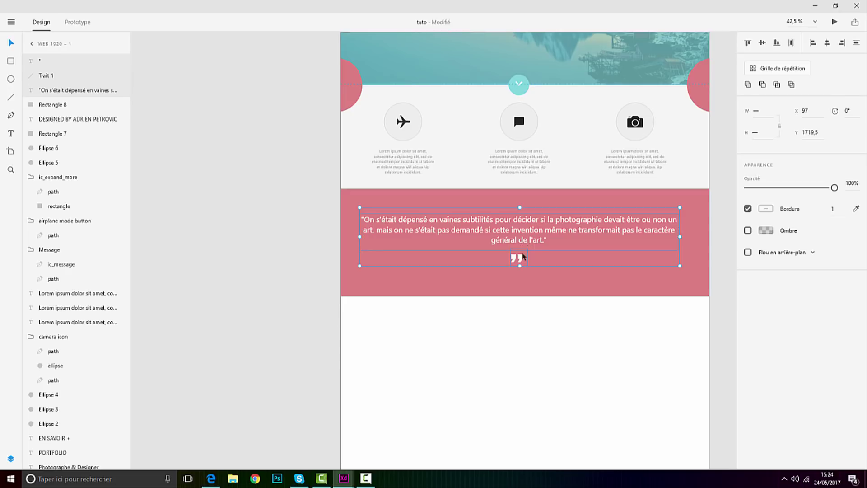
pyautogui.click(584, 326)
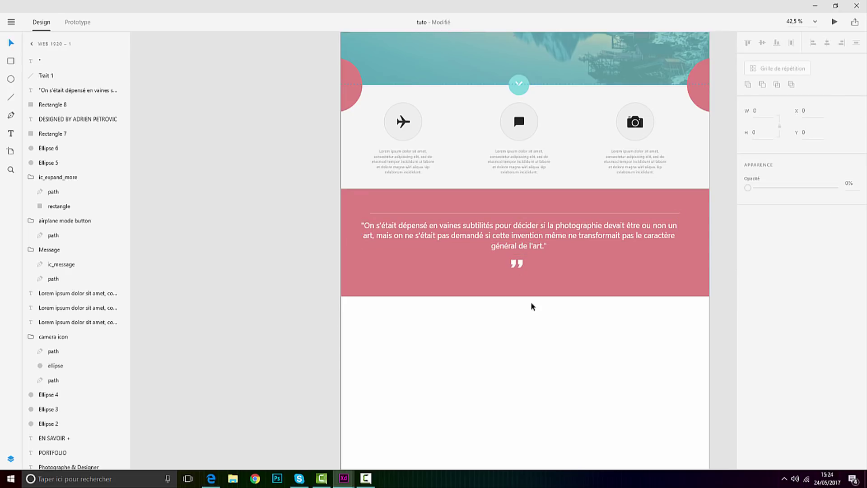
# Step: Draw a white 20 × 20 circle without a border near the pink section's lower edge, at about X 794, Y 2114
pyautogui.scroll(4, 535, 302)
pyautogui.click(11, 79)
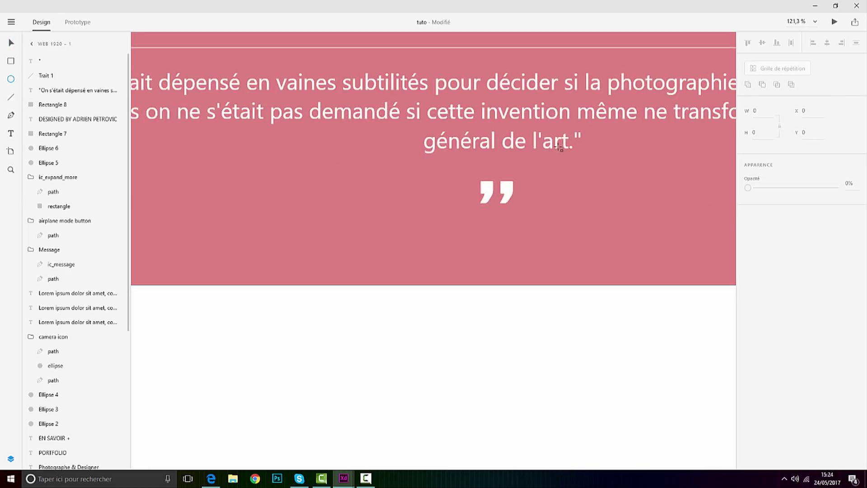
pyautogui.scroll(2, 508, 258)
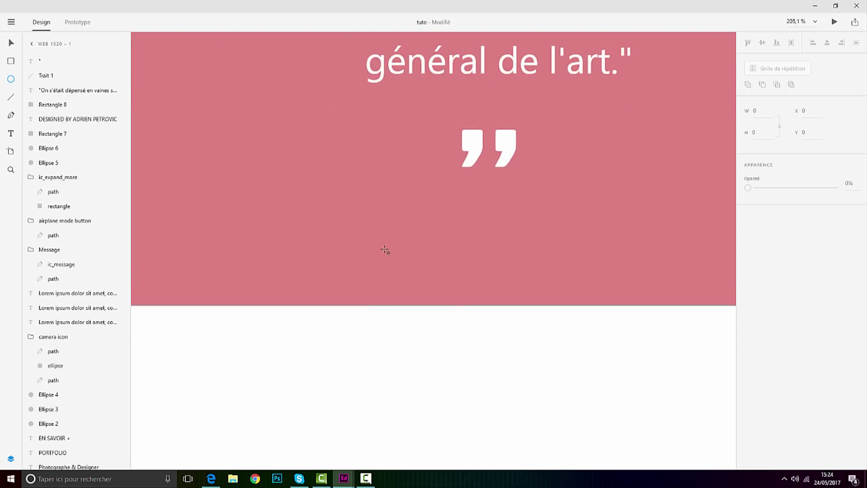
pyautogui.moveTo(375, 243); pyautogui.dragTo(393, 261)
pyautogui.click(12, 43)
pyautogui.click(748, 231)
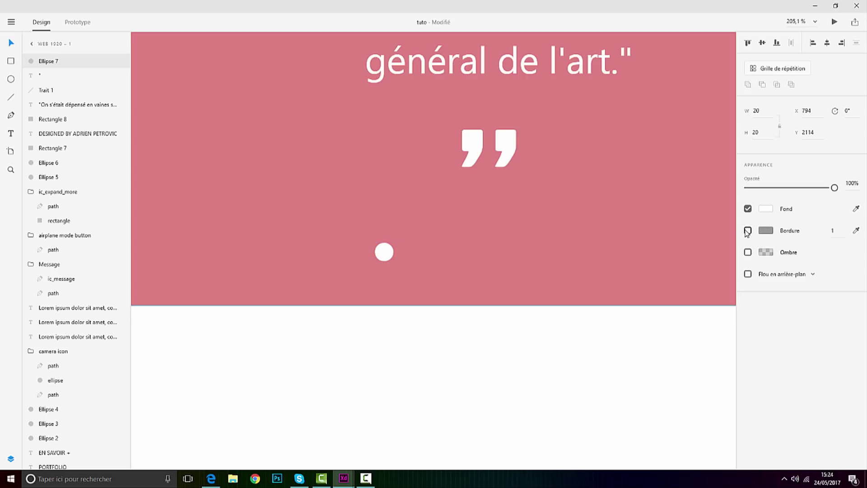
# Step: Duplicate the white circle twice in an evenly spaced row, with the last copy at X 854, Y 2114
pyautogui.press('alt')
pyautogui.moveTo(388, 252); pyautogui.dragTo(441, 250)
pyautogui.scroll(3, 402, 252)
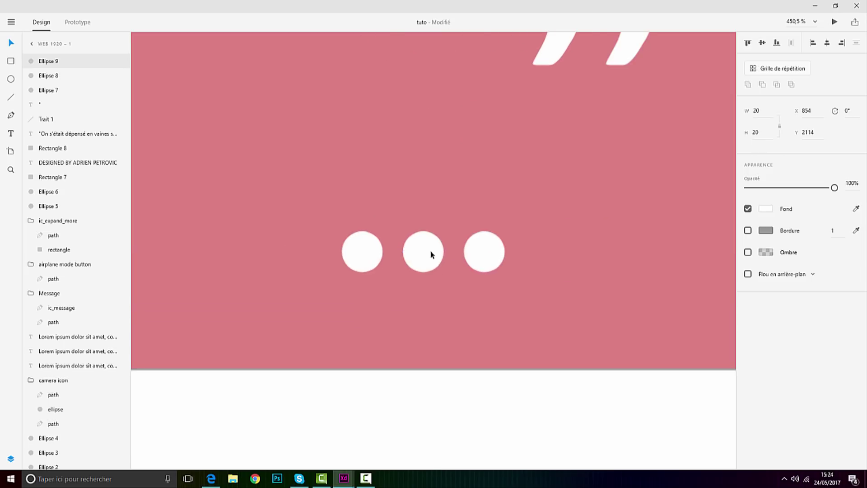
# Step: Remove the first circle's fill and give it a white border with a width of 2
pyautogui.click(376, 252)
pyautogui.click(748, 209)
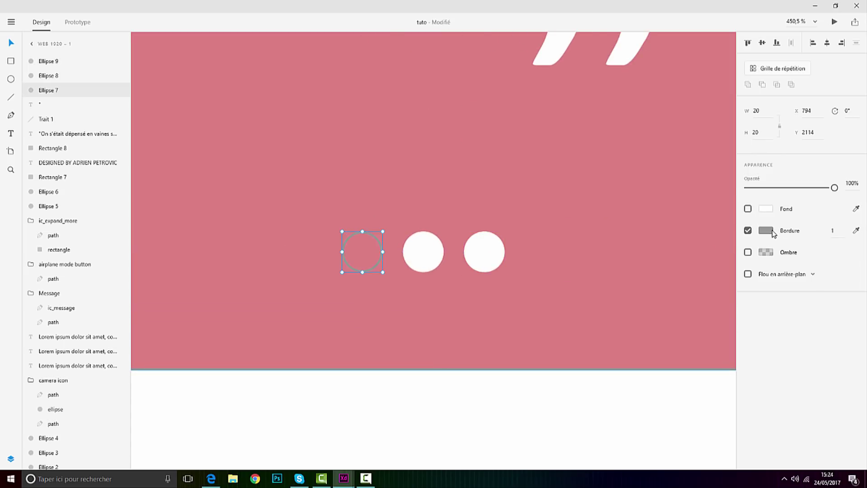
pyautogui.click(774, 233)
pyautogui.moveTo(662, 207); pyautogui.dragTo(601, 147)
pyautogui.click(783, 323)
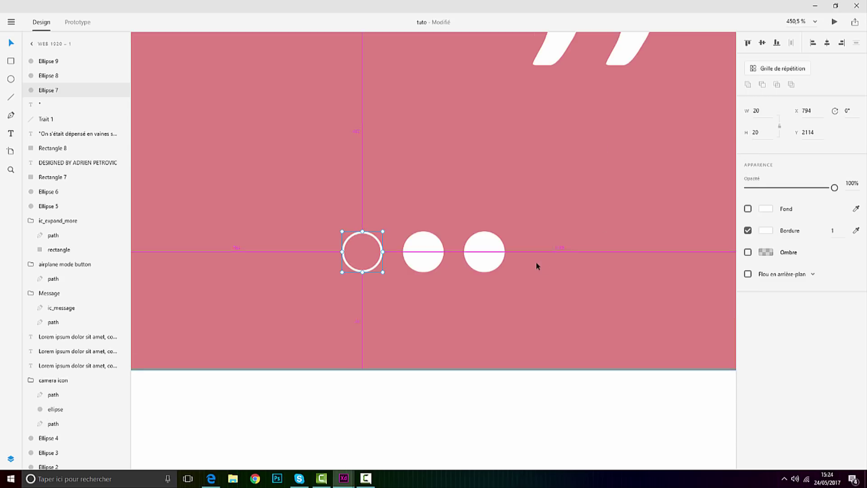
pyautogui.scroll(-7, 544, 263)
pyautogui.scroll(3, 565, 239)
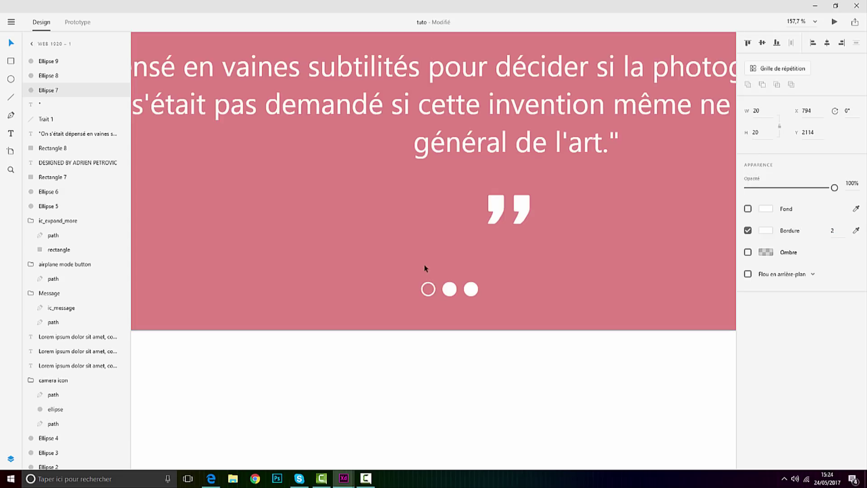
# Step: Move all three circles together so they sit centred beneath the decorative quotation mark, at about Y 2114
pyautogui.keyDown('shift'); pyautogui.click(445, 291); pyautogui.keyUp('shift')
pyautogui.keyDown('shift'); pyautogui.click(471, 290); pyautogui.keyUp('shift')
pyautogui.moveTo(471, 290); pyautogui.dragTo(530, 289)
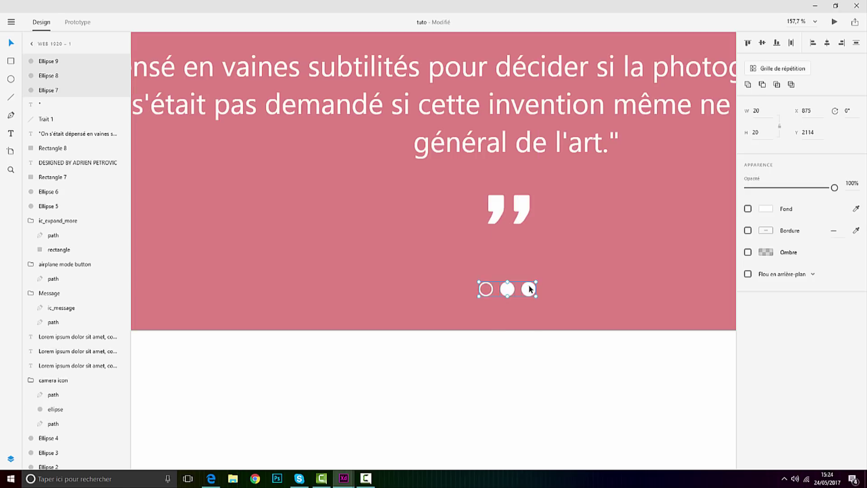
pyautogui.scroll(-5, 530, 289)
pyautogui.scroll(-1, 531, 289)
pyautogui.click(699, 299)
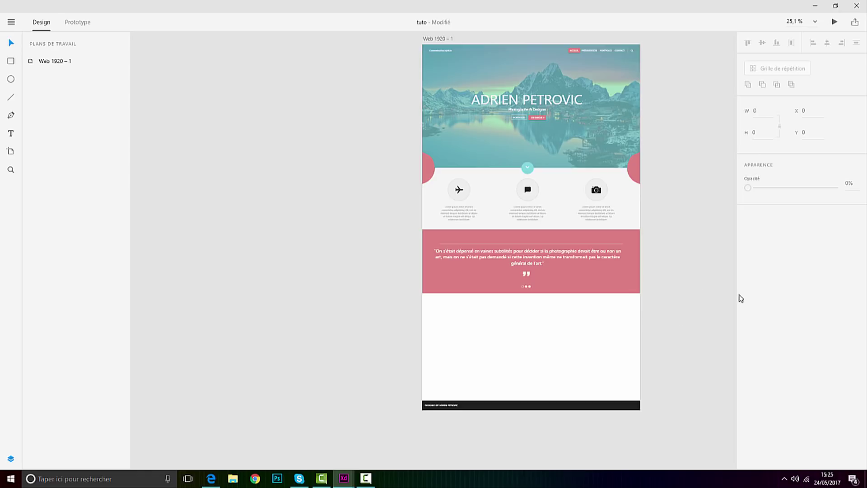
# Step: Save the document
pyautogui.scroll(-2, 640, 239)
pyautogui.scroll(2, 644, 260)
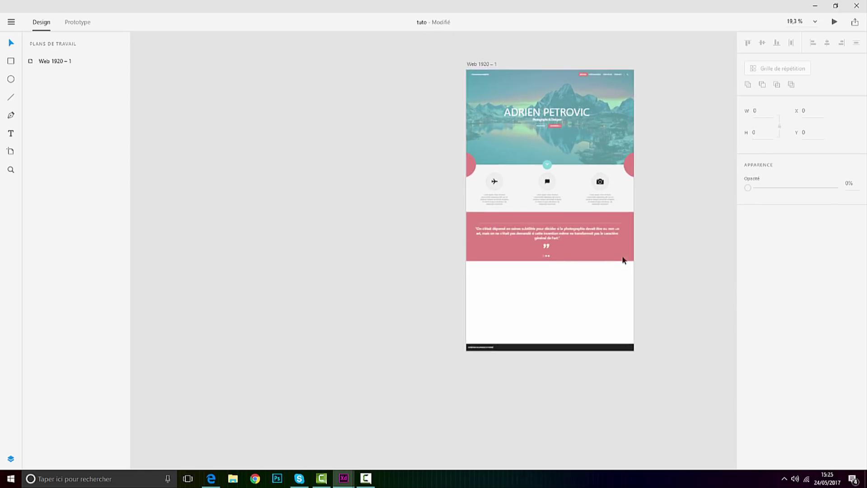
pyautogui.click(21, 22)
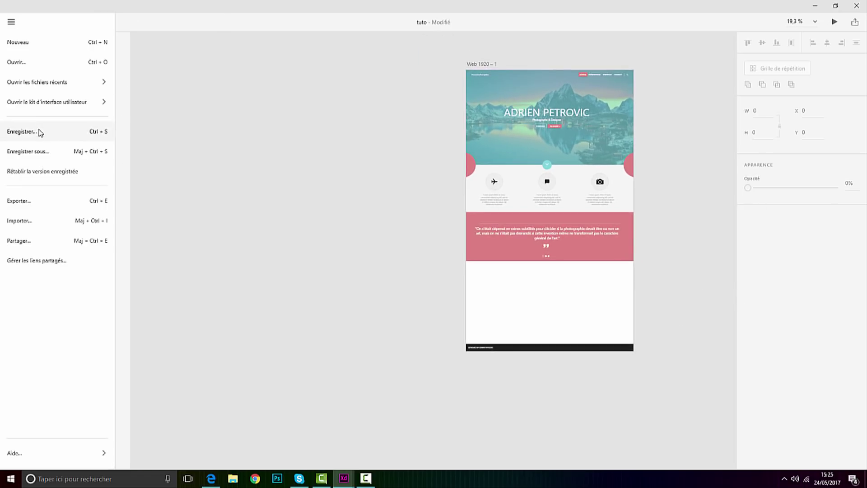
pyautogui.click(39, 132)
# Step: Import the image 3840x2160-landscape-19768 from the 4K Wallpapers folder
pyautogui.scroll(2, 566, 233)
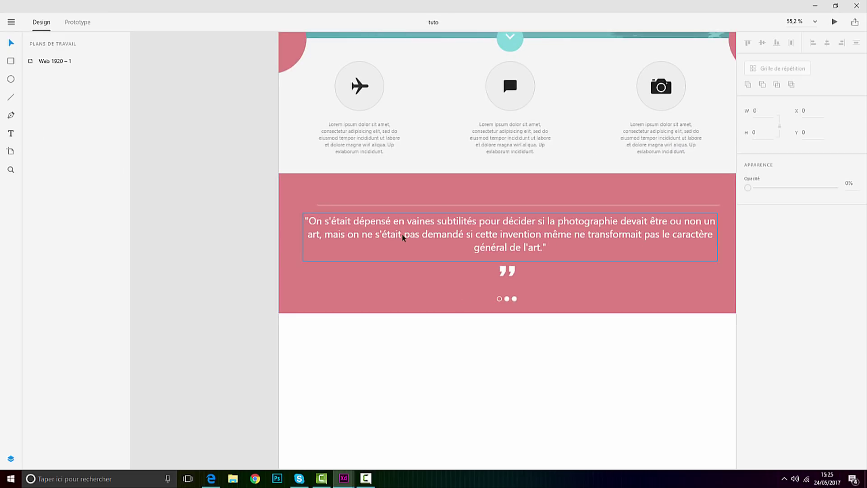
pyautogui.scroll(-3, 416, 246)
pyautogui.scroll(-1, 536, 307)
pyautogui.scroll(3, 536, 295)
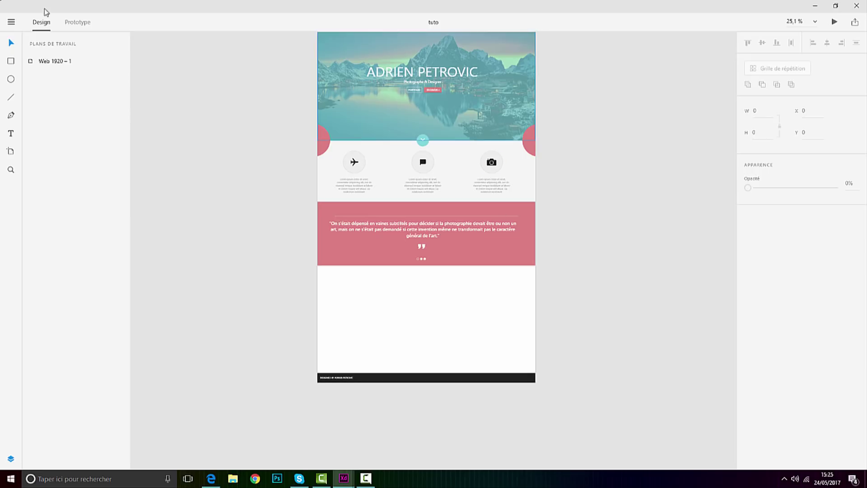
pyautogui.click(11, 21)
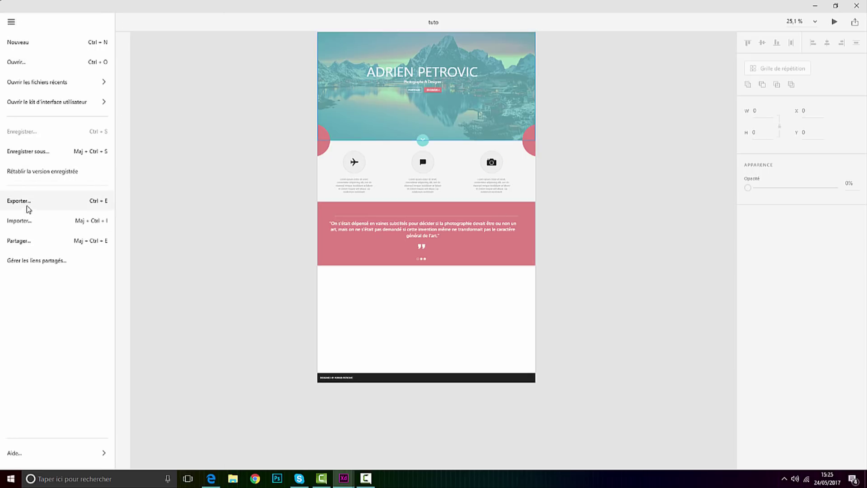
pyautogui.click(31, 221)
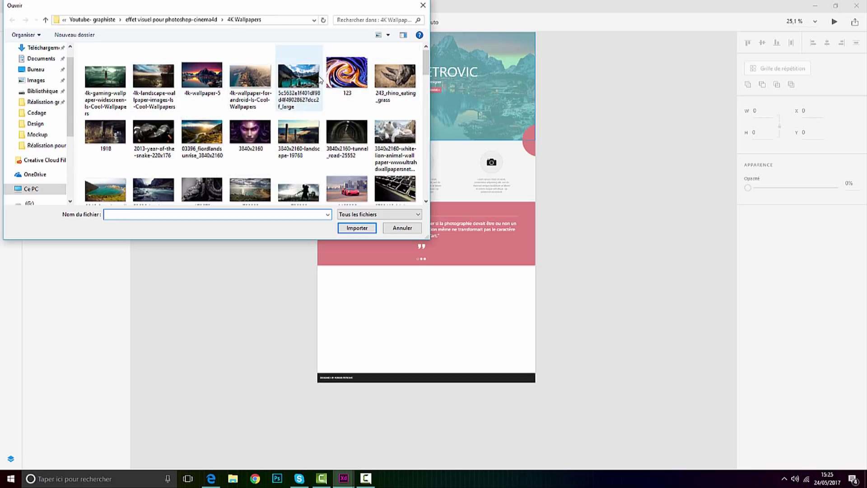
pyautogui.doubleClick(298, 136)
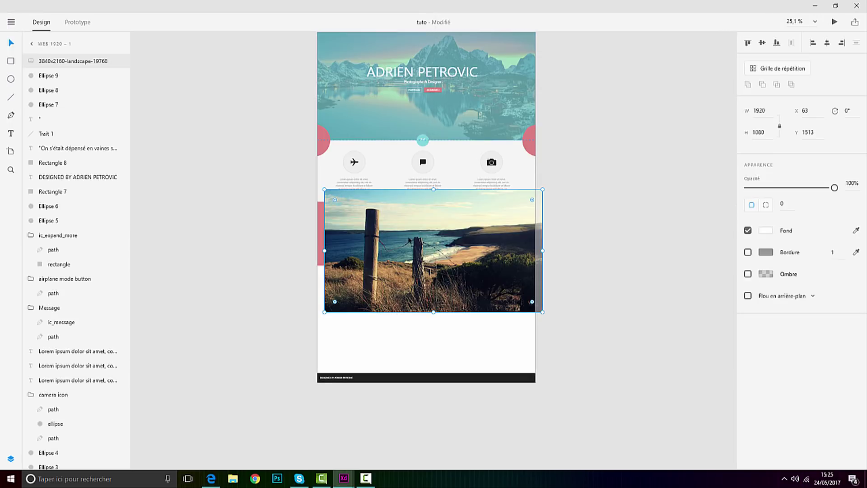
# Step: Shrink the beach image to 845 × 475 and place it directly below the pink section at X 0, Y 2182
pyautogui.moveTo(391, 305); pyautogui.dragTo(399, 330)
pyautogui.moveTo(533, 387); pyautogui.dragTo(414, 319)
pyautogui.scroll(4, 416, 331)
pyautogui.moveTo(332, 220)
pyautogui.mouseDown()
pyautogui.moveTo(343, 227)
pyautogui.moveTo(335, 224)
pyautogui.mouseUp()
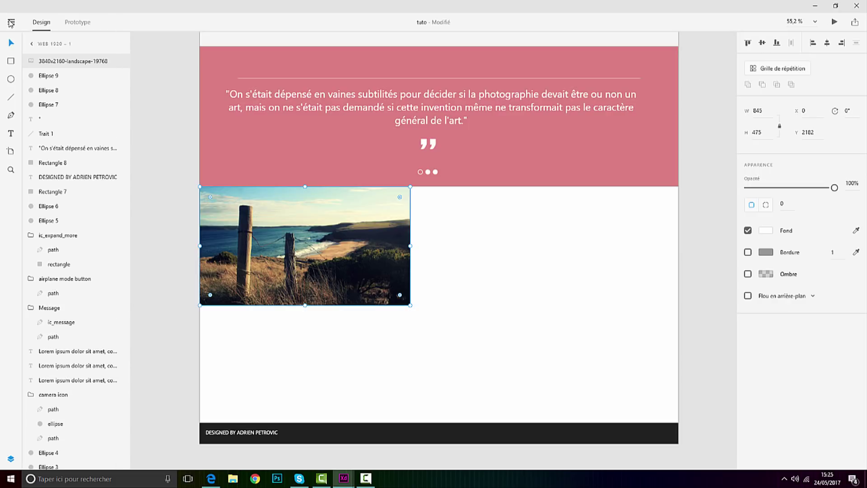
# Step: Import the image 03396_fiordlandsunrise_3840x2160 and move it below the pink section, at about X 0, Y 2194
pyautogui.click(12, 21)
pyautogui.click(19, 220)
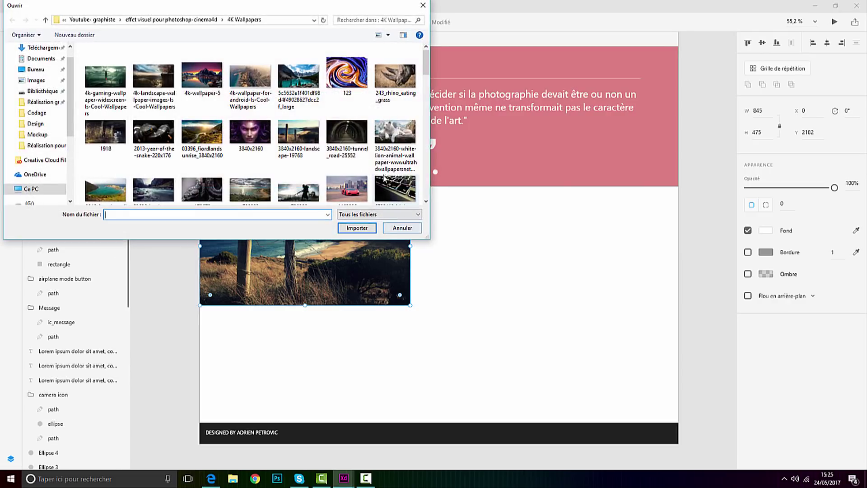
pyautogui.doubleClick(202, 135)
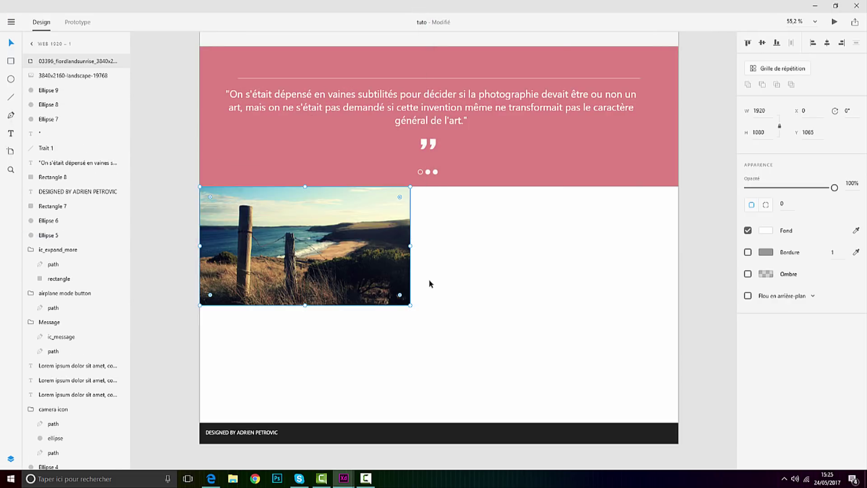
pyautogui.scroll(-2, 503, 182)
pyautogui.moveTo(510, 120); pyautogui.dragTo(517, 263)
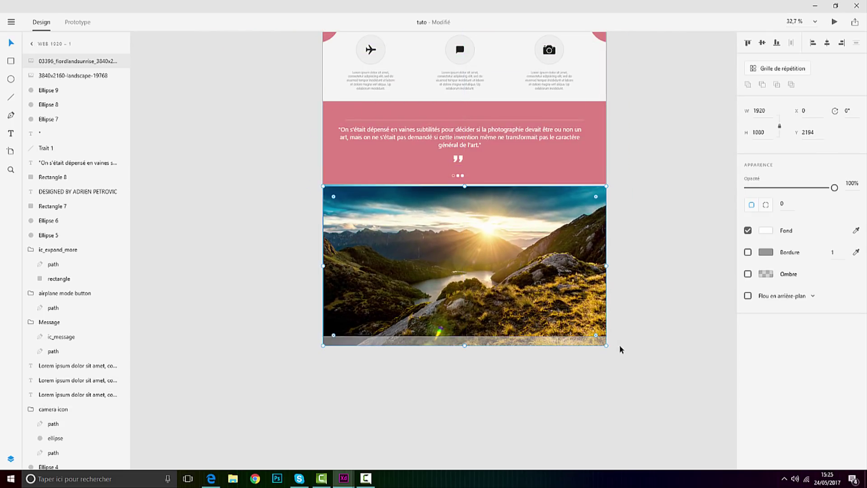
# Step: Shrink the sunrise image to the beach image's size, 475 high, and fit it over the beach image
pyautogui.moveTo(607, 345); pyautogui.dragTo(447, 285)
pyautogui.scroll(5, 417, 236)
pyautogui.moveTo(409, 210); pyautogui.dragTo(408, 207)
pyautogui.moveTo(506, 289); pyautogui.dragTo(506, 289)
# Step: Place the sunrise image to the right of the beach image and position the pair at X 86, Y 2262
pyautogui.scroll(-4, 467, 268)
pyautogui.moveTo(404, 243); pyautogui.dragTo(579, 240)
pyautogui.click(420, 235)
pyautogui.keyDown('shift'); pyautogui.click(586, 246); pyautogui.keyUp('shift')
# Step: Import the image 53626_landscape_4k_mountain_river_4k and shrink it to 844 × 475 over the beach image, at X 86, Y 2262
pyautogui.click(11, 27)
pyautogui.click(33, 221)
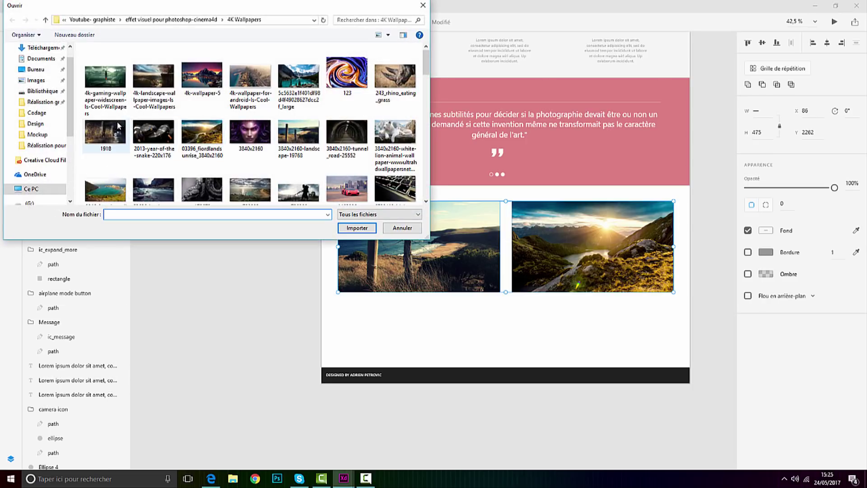
pyautogui.scroll(-1, 153, 104)
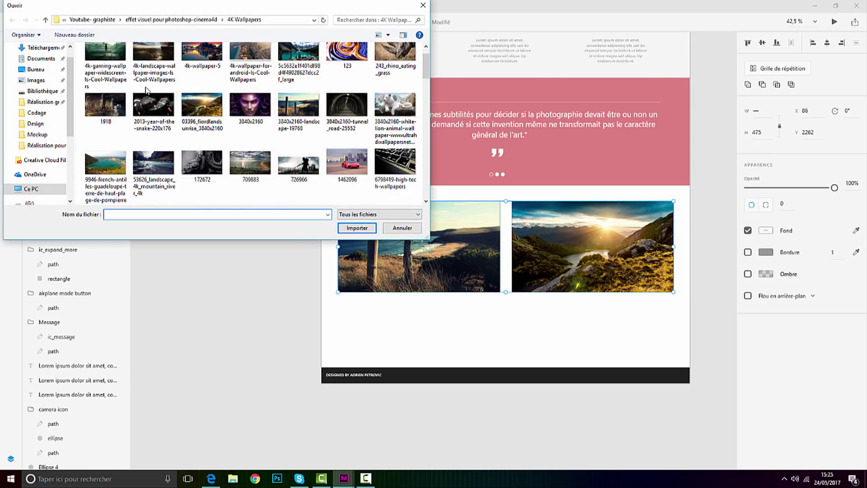
pyautogui.doubleClick(156, 166)
pyautogui.moveTo(521, 96); pyautogui.dragTo(537, 211)
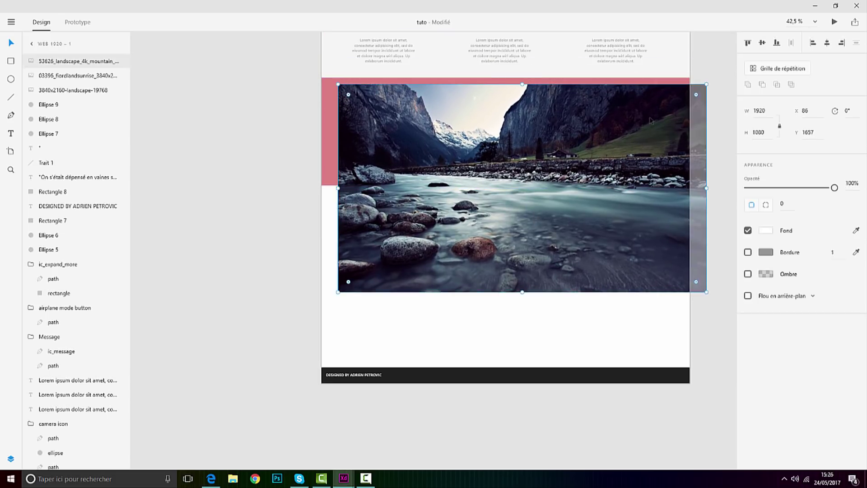
pyautogui.moveTo(707, 84); pyautogui.dragTo(517, 199)
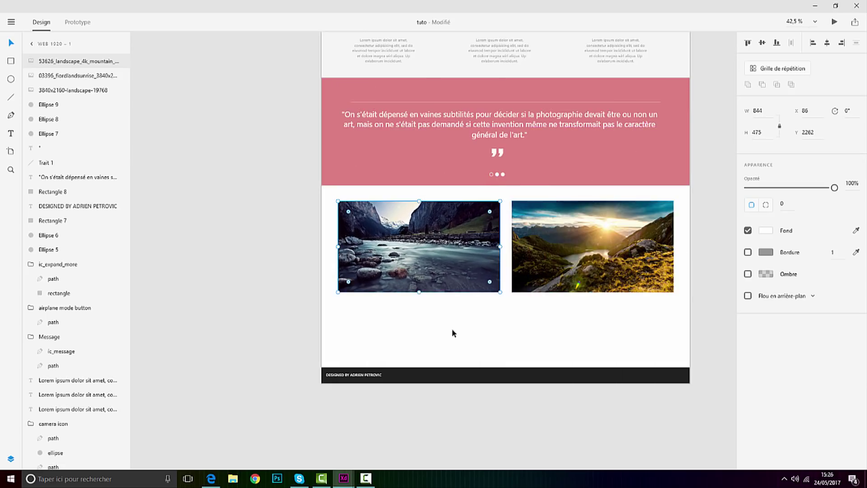
# Step: Move the footer bar and its text down to Y 3498 and extend the artboard to the footer's lower edge
pyautogui.click(452, 370)
pyautogui.moveTo(296, 367); pyautogui.dragTo(463, 446)
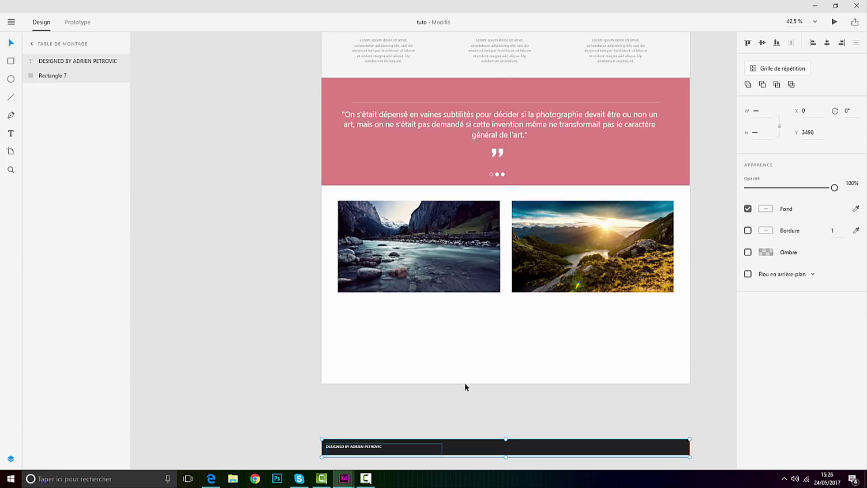
pyautogui.doubleClick(466, 379)
pyautogui.moveTo(505, 385); pyautogui.dragTo(505, 454)
# Step: Move the river image straight down so it sits below the beach image as the start of a second row
pyautogui.click(355, 297)
pyautogui.click(414, 258)
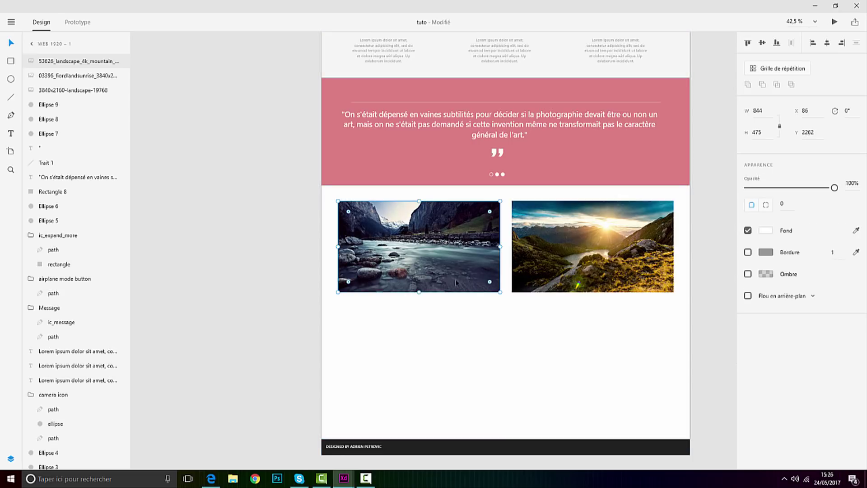
pyautogui.moveTo(414, 258); pyautogui.dragTo(414, 374)
pyautogui.click(565, 355)
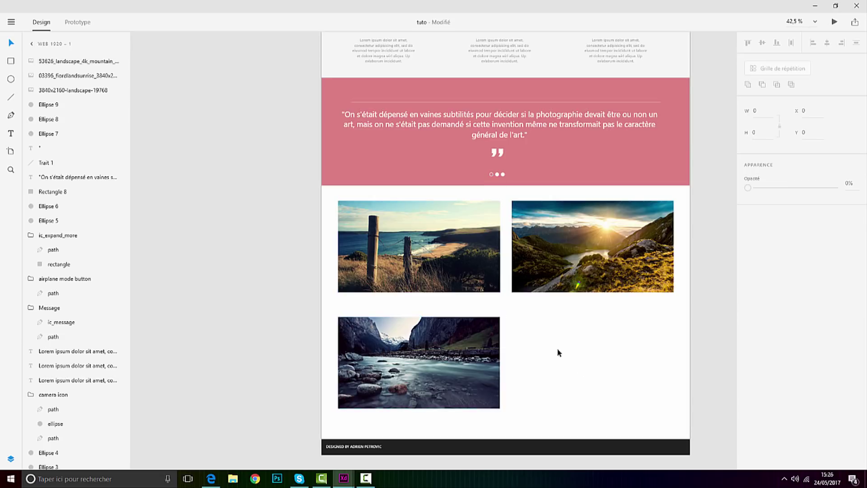
# Step: Import the cliff image 4k-landscape-wallpaper-images and place it at X 86, Y 2260 below the quote section
pyautogui.click(11, 22)
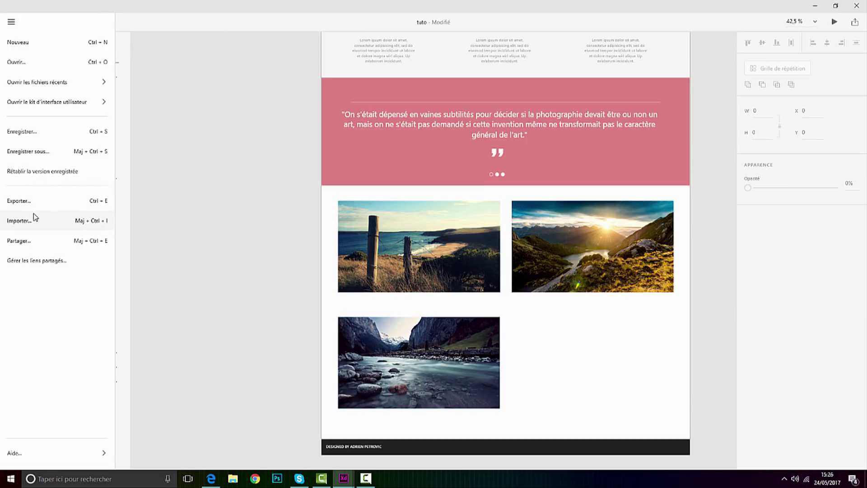
pyautogui.click(34, 214)
pyautogui.scroll(-1, 332, 130)
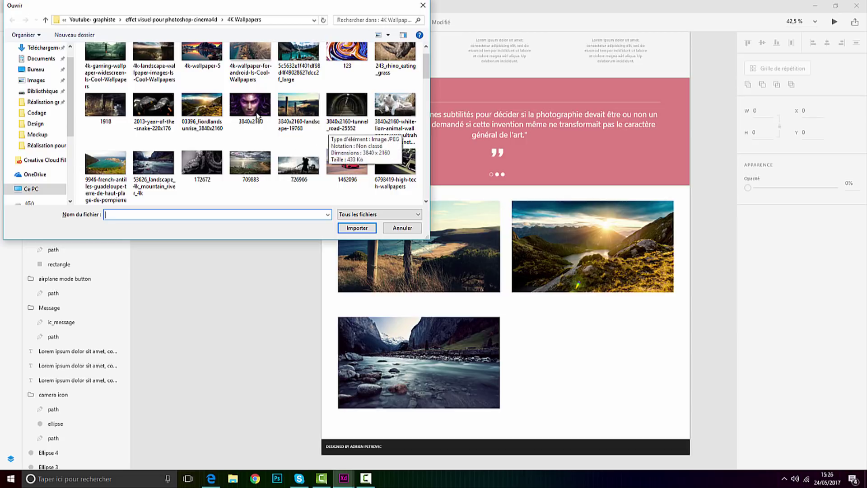
pyautogui.click(346, 115)
pyautogui.scroll(1, 129, 117)
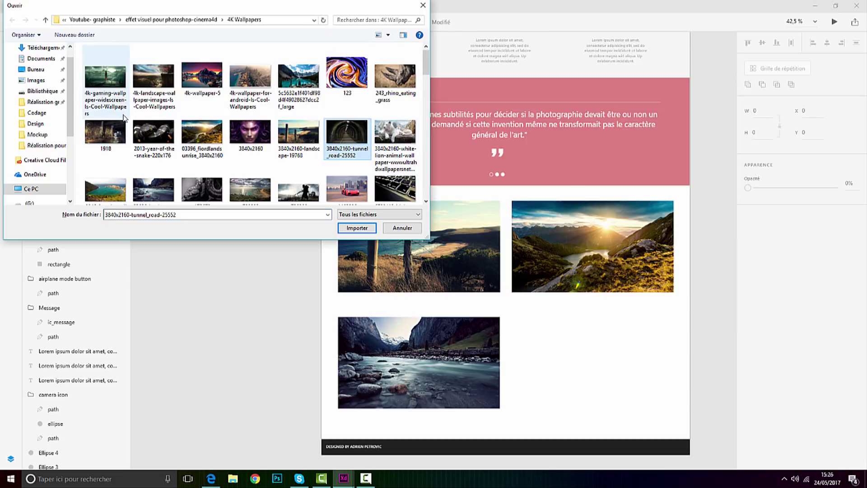
pyautogui.doubleClick(155, 85)
pyautogui.moveTo(529, 128); pyautogui.dragTo(546, 328)
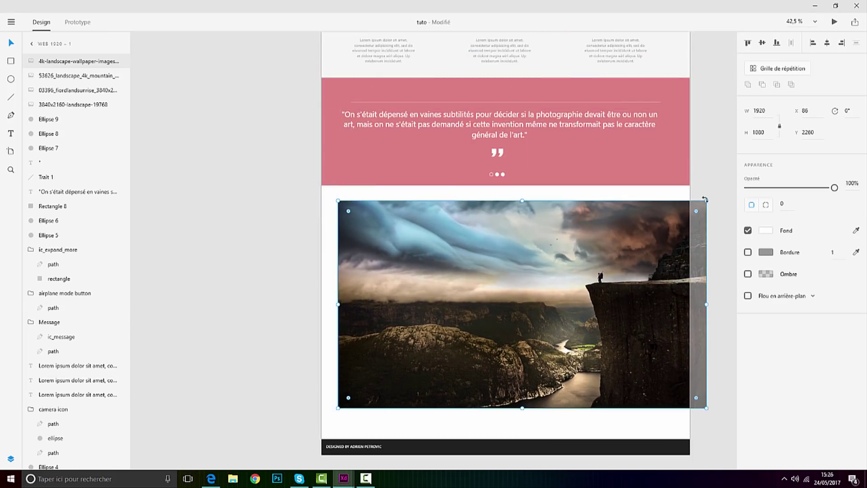
# Step: Shrink the cliff image to 844 wide, place it to the right of the river image, and position both at Y 2849
pyautogui.moveTo(707, 200); pyautogui.dragTo(500, 298)
pyautogui.moveTo(452, 342); pyautogui.dragTo(623, 339)
pyautogui.click(593, 299)
pyautogui.click(584, 350)
pyautogui.keyDown('shift'); pyautogui.click(468, 353); pyautogui.keyUp('shift')
pyautogui.moveTo(469, 353); pyautogui.dragTo(468, 351)
pyautogui.scroll(5, 317, 312)
pyautogui.scroll(-8, 484, 232)
pyautogui.scroll(5, 496, 103)
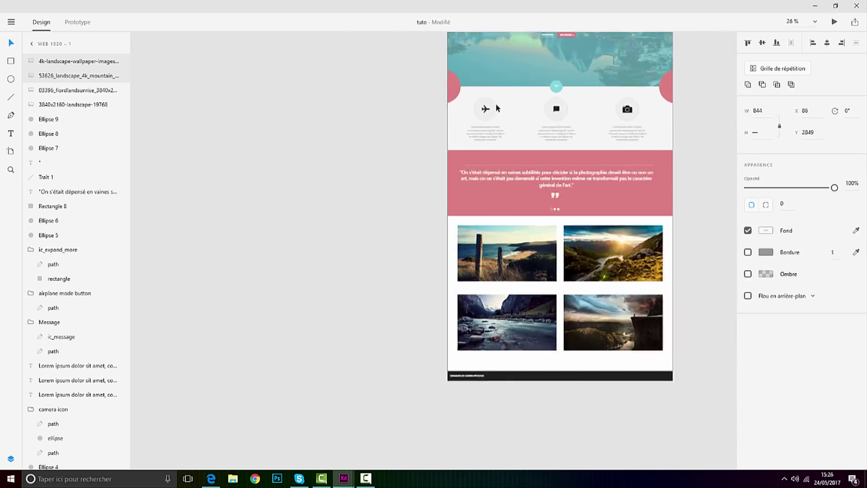
pyautogui.scroll(-3, 508, 135)
pyautogui.scroll(-2, 641, 129)
pyautogui.scroll(6, 650, 128)
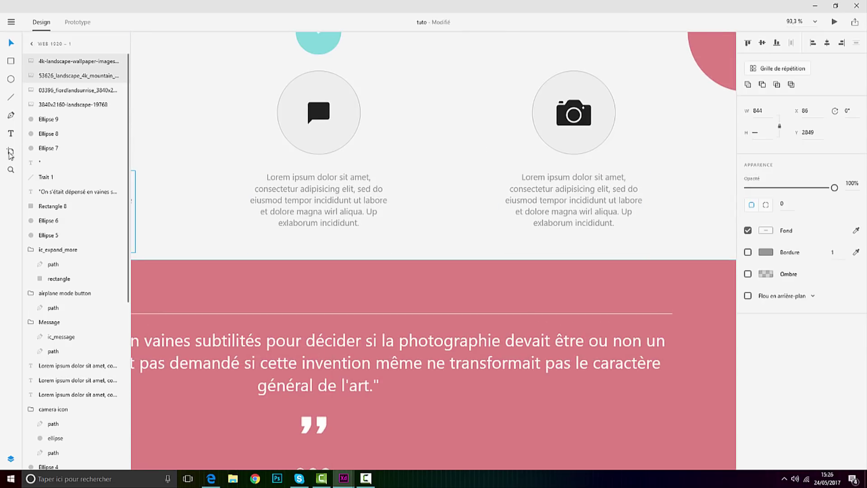
pyautogui.click(11, 135)
pyautogui.click(546, 190)
pyautogui.hotkey('ctrl', 'a')
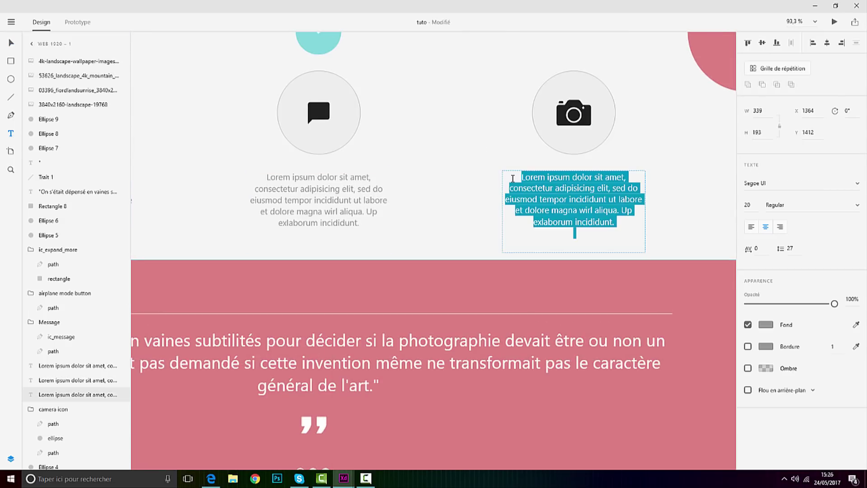
pyautogui.press('Escape')
pyautogui.click(407, 103)
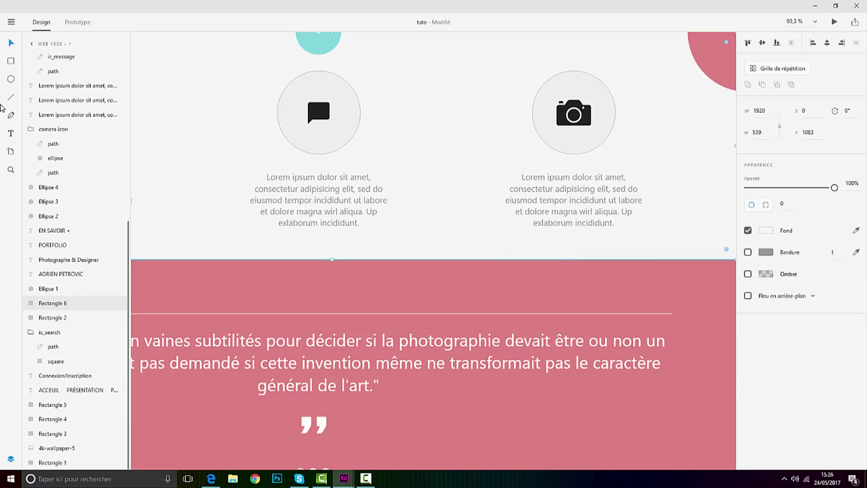
# Step: Add the text "Photographie" in a box about 283 × 95 between the message and camera circles
pyautogui.click(11, 133)
pyautogui.scroll(2, 408, 74)
pyautogui.moveTo(390, 115); pyautogui.dragTo(509, 155)
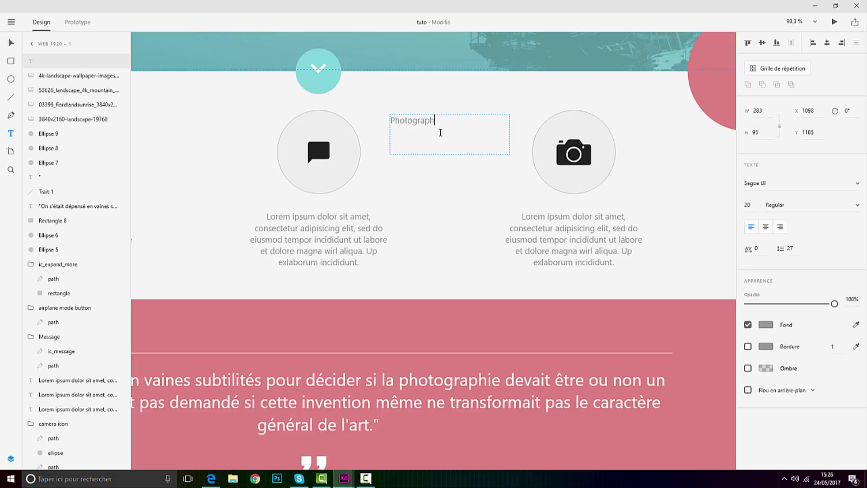
# Step: Set the font of the "Photographie" text to Roboto
pyautogui.moveTo(442, 129); pyautogui.dragTo(359, 132)
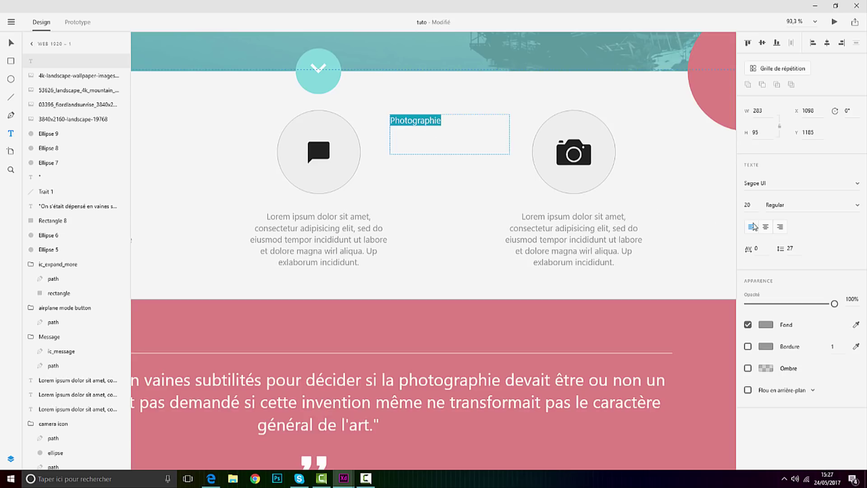
pyautogui.click(777, 186)
pyautogui.write('Roboto')
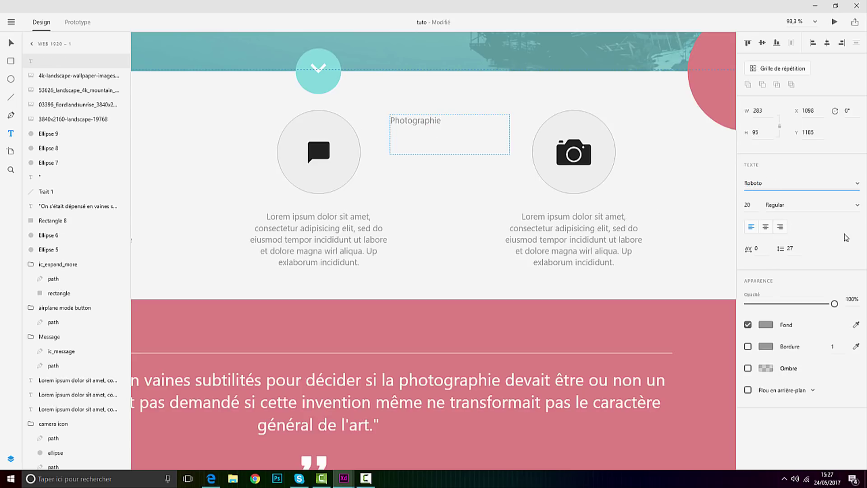
pyautogui.press('Return')
pyautogui.moveTo(444, 124); pyautogui.dragTo(361, 117)
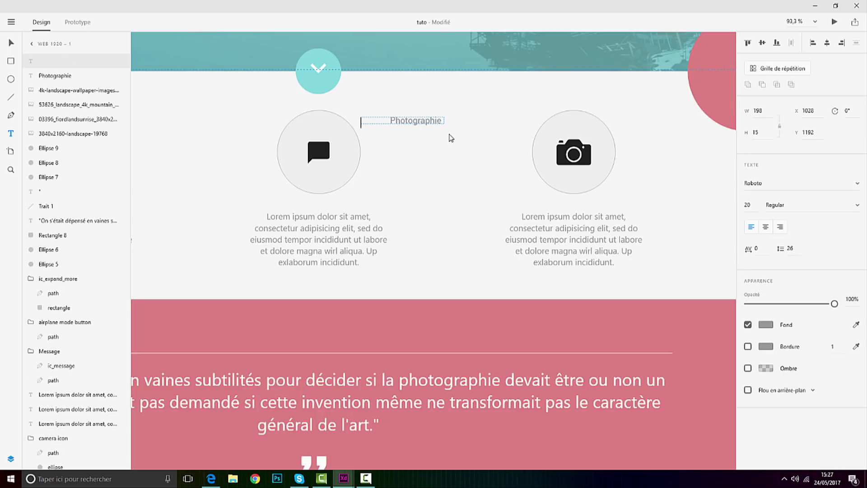
pyautogui.press('Escape')
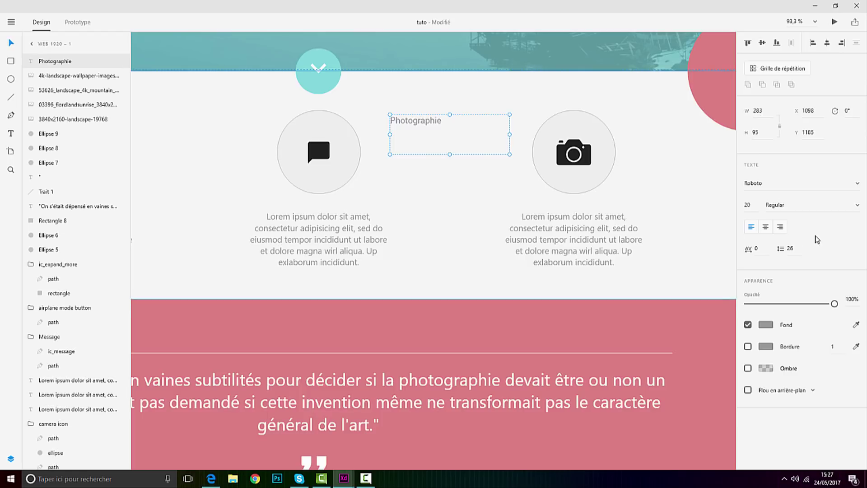
# Step: Fill the "Photographie" text with the black sampled from the camera icon and set its weight to Medium
pyautogui.click(768, 325)
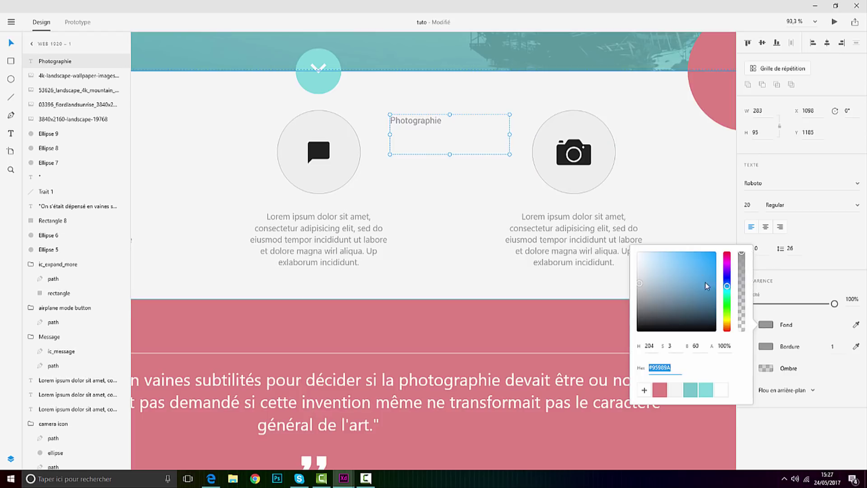
pyautogui.click(856, 325)
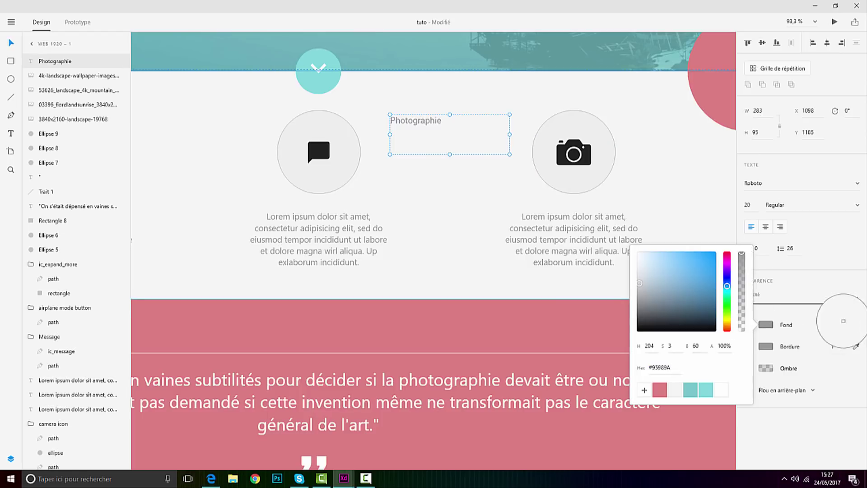
pyautogui.click(572, 156)
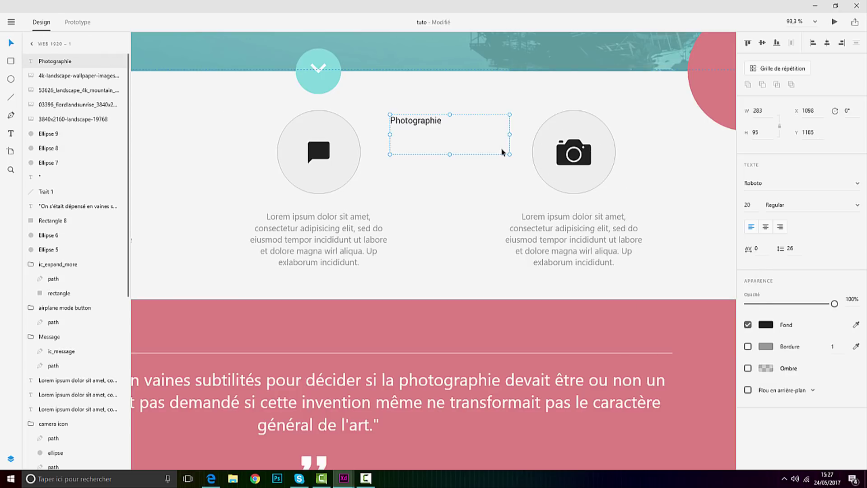
pyautogui.click(854, 209)
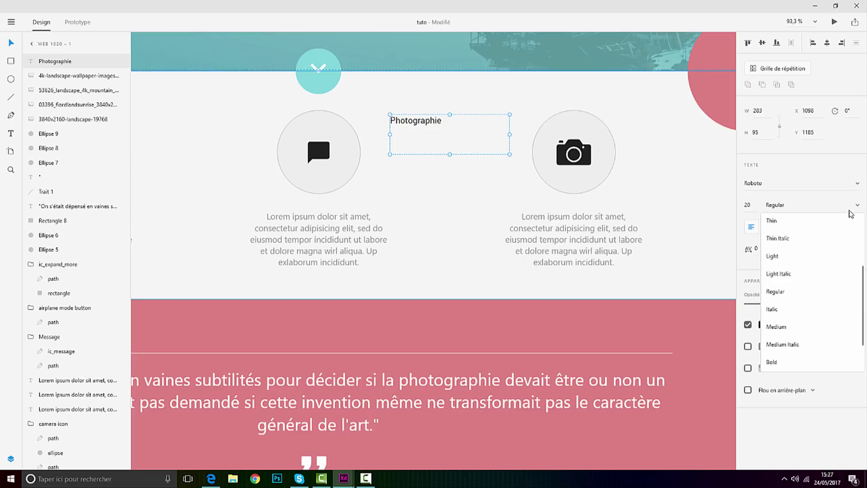
pyautogui.click(794, 335)
# Step: Shrink the "Photographie" text box to 128 × 24 so it fits closely around the word
pyautogui.doubleClick(422, 121)
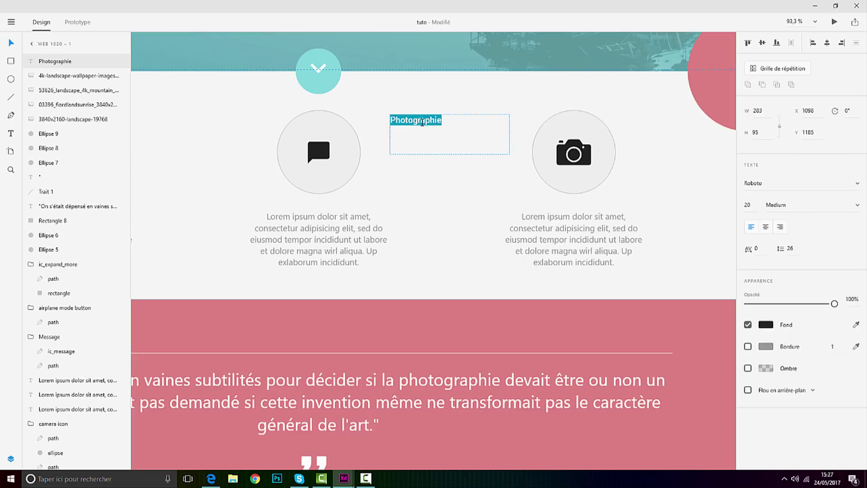
pyautogui.click(11, 45)
pyautogui.moveTo(510, 155); pyautogui.dragTo(445, 124)
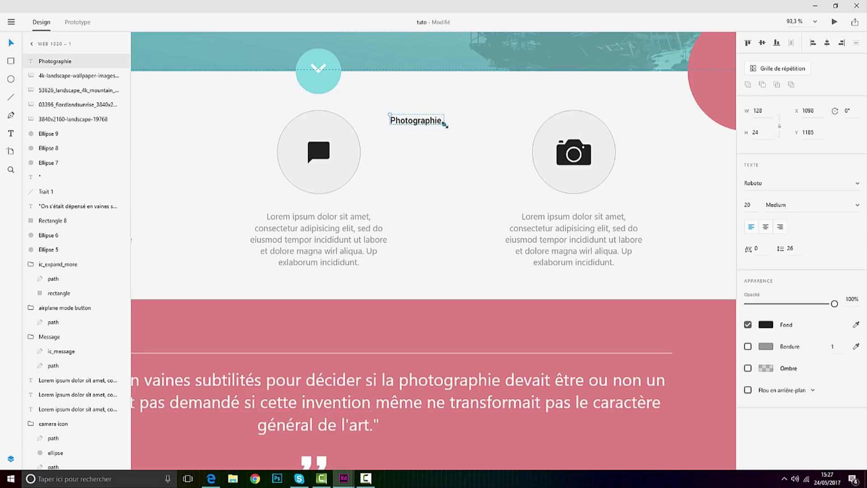
# Step: Place the "Photographie" title between the camera circle and its paragraph, at X 1470, Y 1381
pyautogui.click(592, 229)
pyautogui.moveTo(588, 226); pyautogui.dragTo(588, 237)
pyautogui.moveTo(412, 123); pyautogui.dragTo(568, 207)
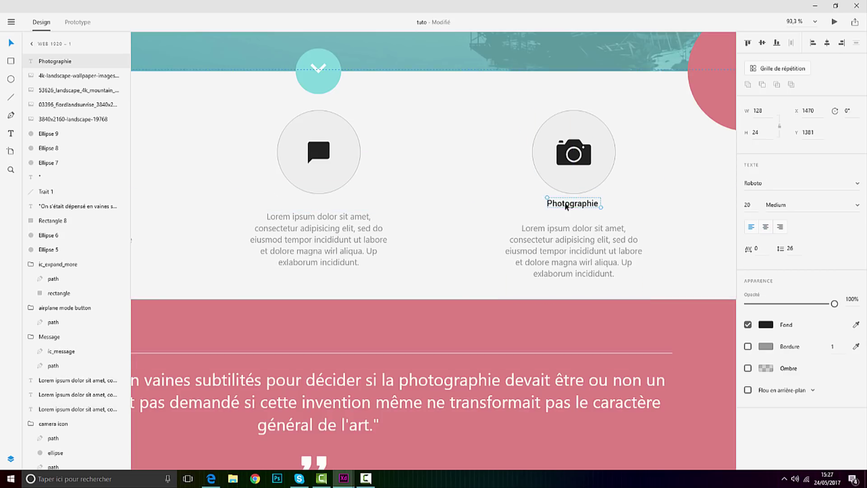
pyautogui.keyDown('shift'); pyautogui.click(587, 246); pyautogui.keyUp('shift')
pyautogui.click(603, 261)
pyautogui.moveTo(604, 261); pyautogui.dragTo(604, 250)
pyautogui.click(664, 240)
# Step: Duplicate the "Photographie" title under the message circle at X 866 and under the airplane circle at X 260, both at Y 1381
pyautogui.scroll(-3, 479, 216)
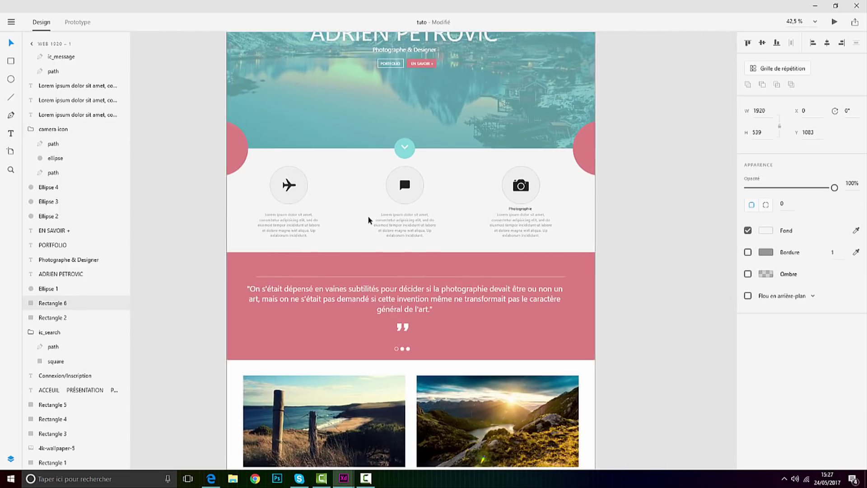
pyautogui.scroll(3, 365, 220)
pyautogui.click(699, 204)
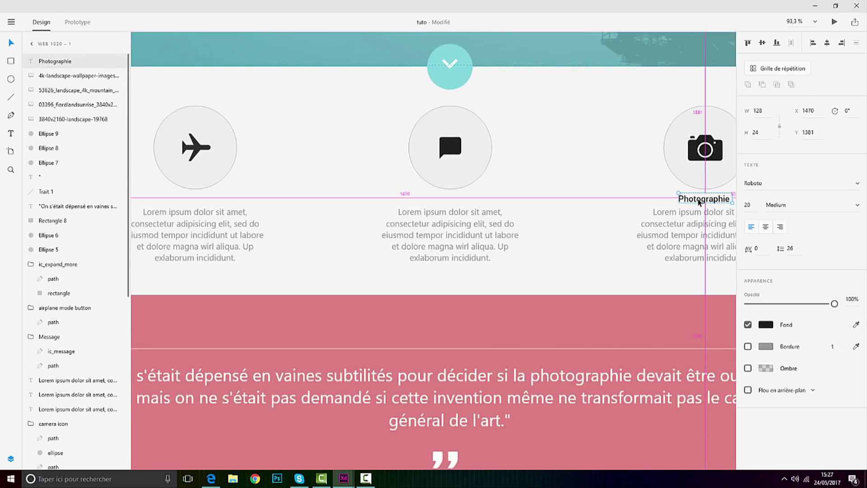
pyautogui.moveTo(698, 203); pyautogui.dragTo(198, 210)
# Step: Change the title under the airplane circle to "Voyage", fit its box to the word and centre it under the circle
pyautogui.doubleClick(197, 203)
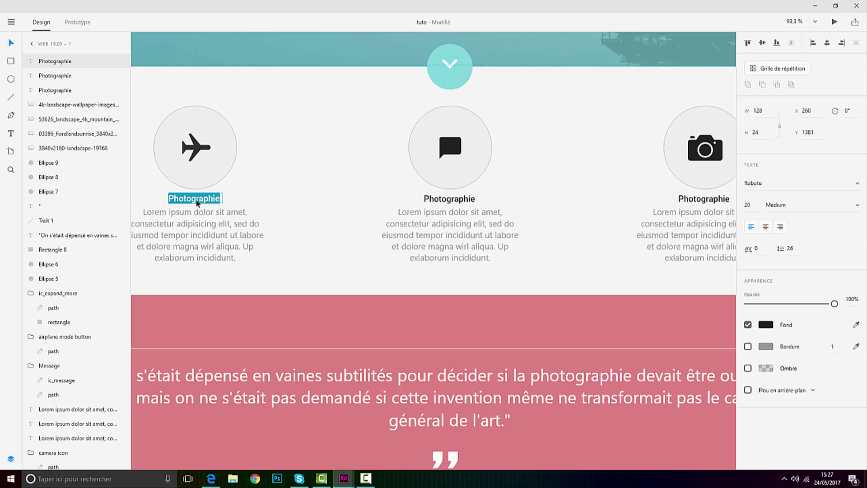
pyautogui.write('Voyage')
pyautogui.press('Escape')
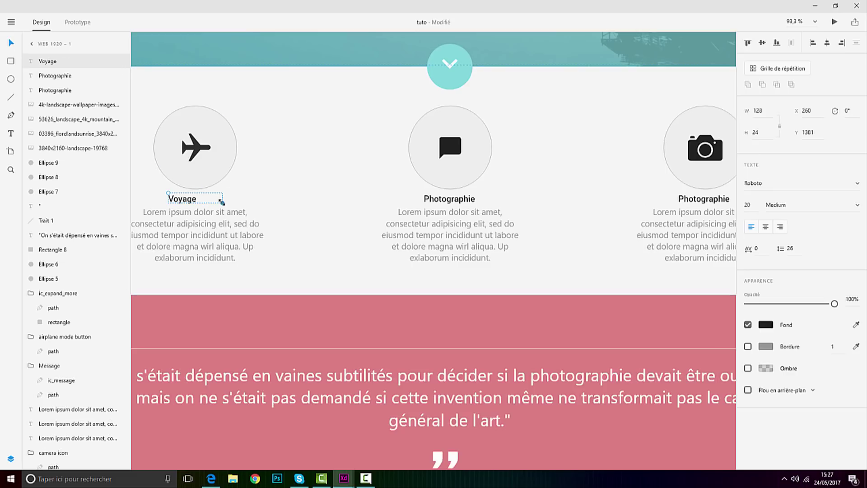
pyautogui.moveTo(223, 201); pyautogui.dragTo(198, 202)
# Step: Change the title under the message circle to "Conversation" and keep it centred above its paragraph
pyautogui.click(434, 199)
pyautogui.doubleClick(437, 200)
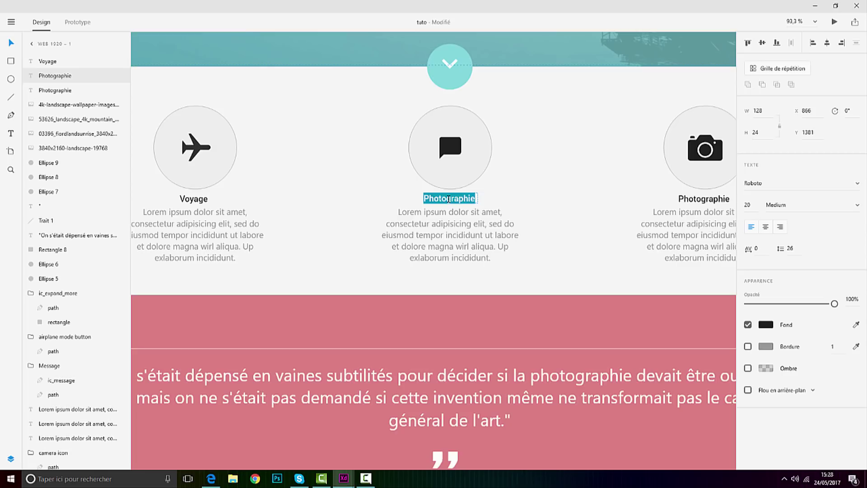
pyautogui.write('Conversation')
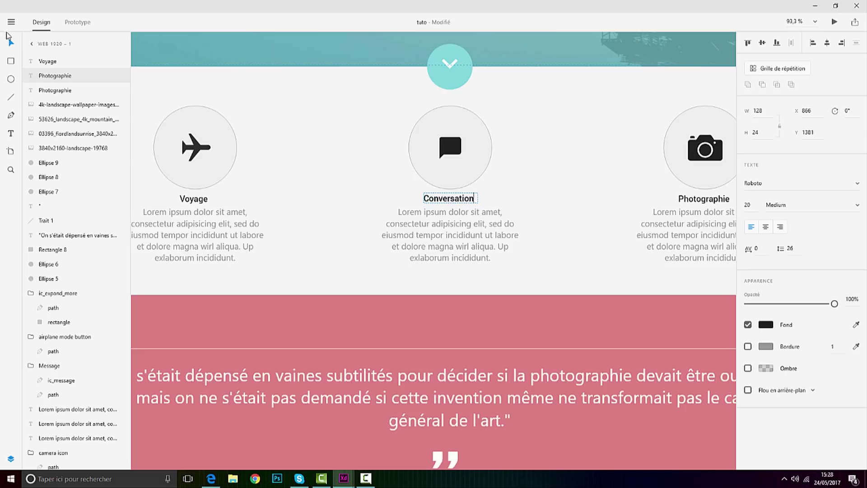
pyautogui.click(9, 40)
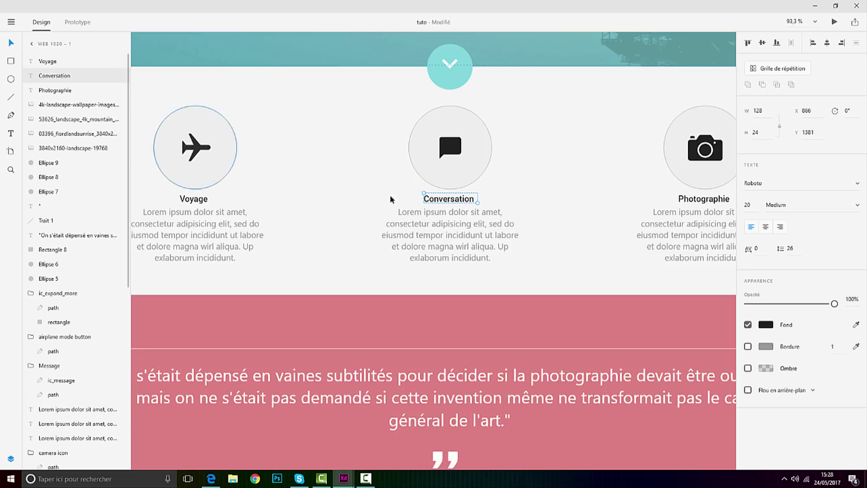
pyautogui.moveTo(447, 200); pyautogui.dragTo(446, 199)
pyautogui.click(541, 211)
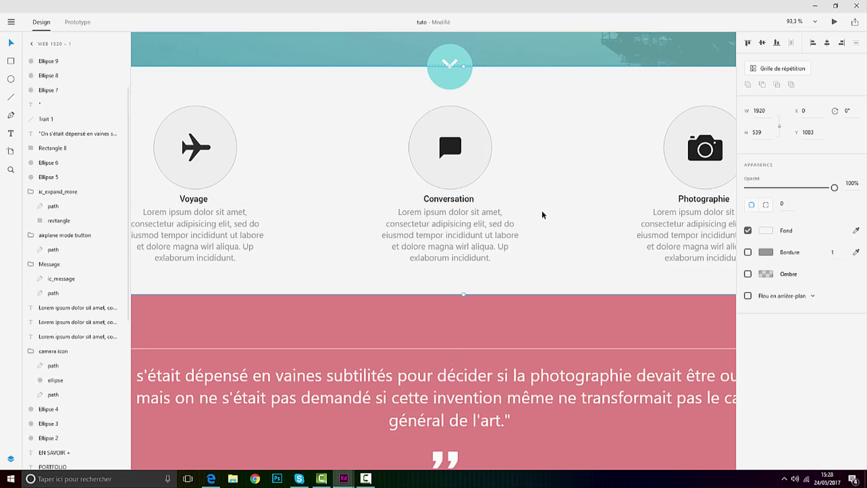
# Step: Move the "Voyage" title just below the beach image, aligned with its left edge at X 86, Y 2747
pyautogui.scroll(-5, 514, 238)
pyautogui.scroll(3, 513, 361)
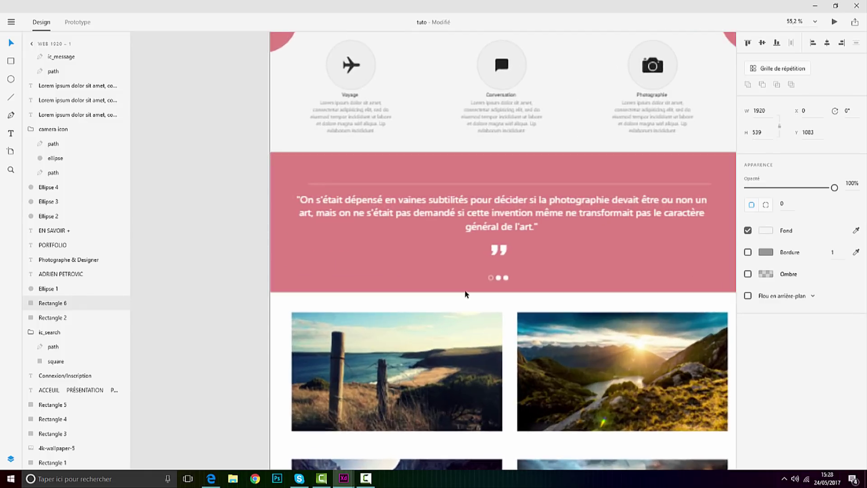
pyautogui.moveTo(356, 93); pyautogui.dragTo(297, 435)
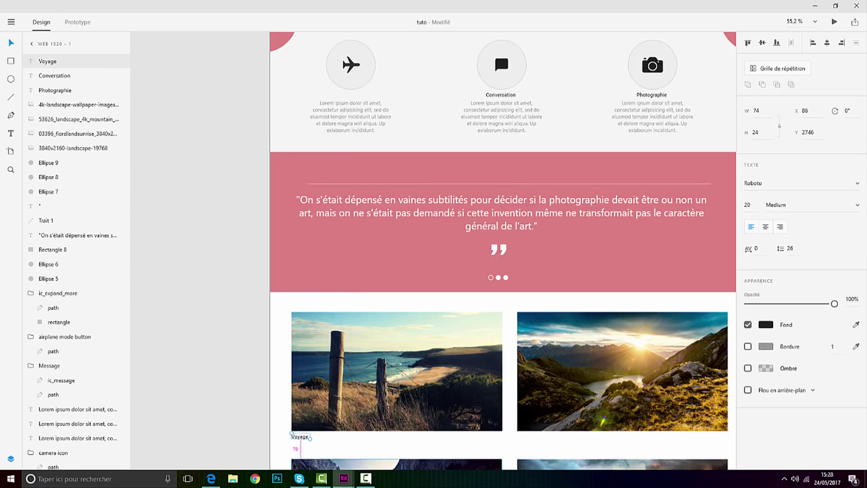
pyautogui.scroll(5, 298, 436)
pyautogui.moveTo(314, 369); pyautogui.dragTo(315, 369)
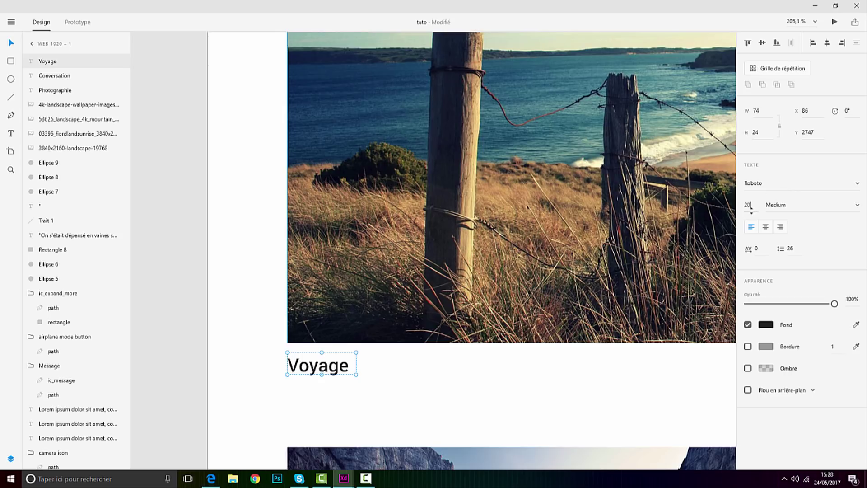
# Step: Set the font size of the moved "Voyage" text to 30 and enlarge its box to about 371 × 37
pyautogui.moveTo(753, 206); pyautogui.dragTo(754, 197)
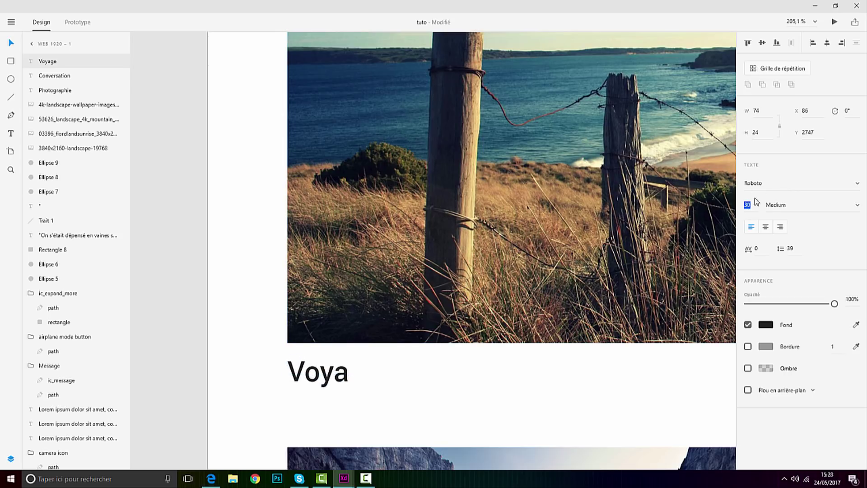
pyautogui.doubleClick(341, 372)
pyautogui.click(346, 371)
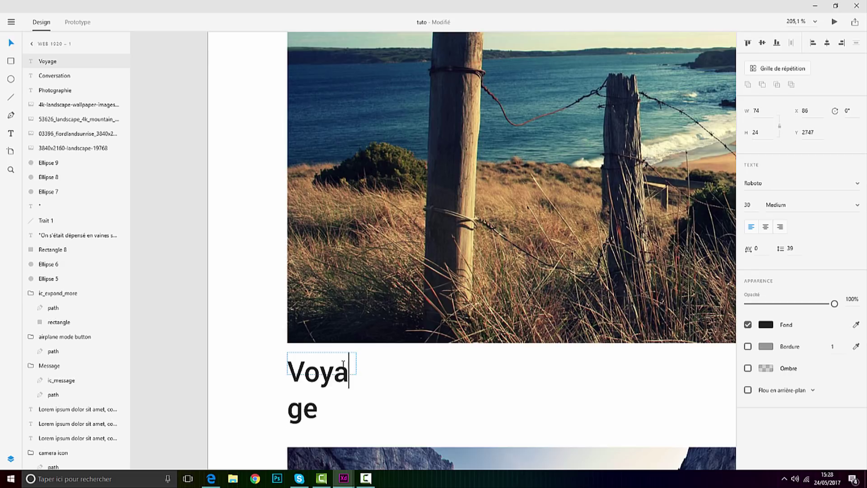
pyautogui.click(10, 45)
pyautogui.moveTo(356, 374); pyautogui.dragTo(631, 387)
# Step: Replace the "Voyage" caption under the beach image with "Photographie"
pyautogui.doubleClick(378, 371)
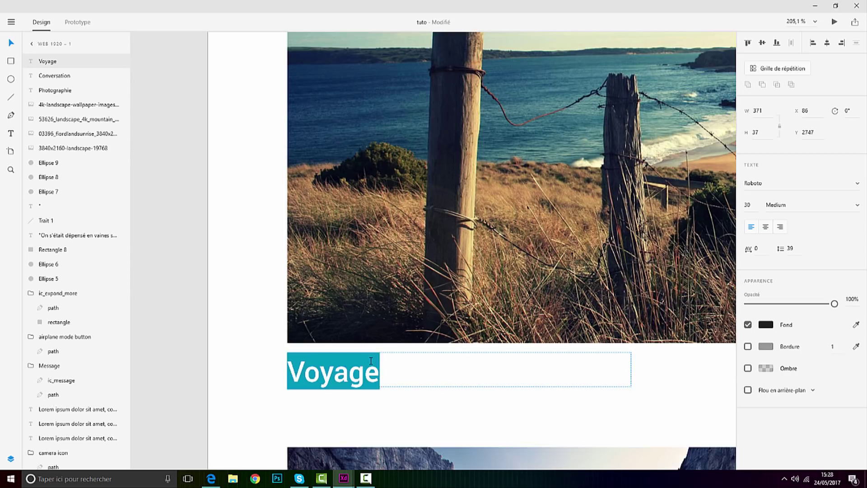
pyautogui.write('Photo')
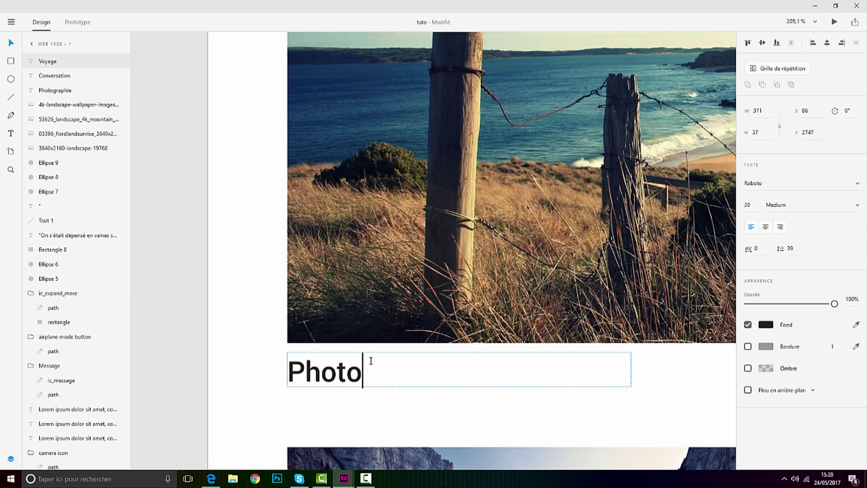
pyautogui.write('graphie')
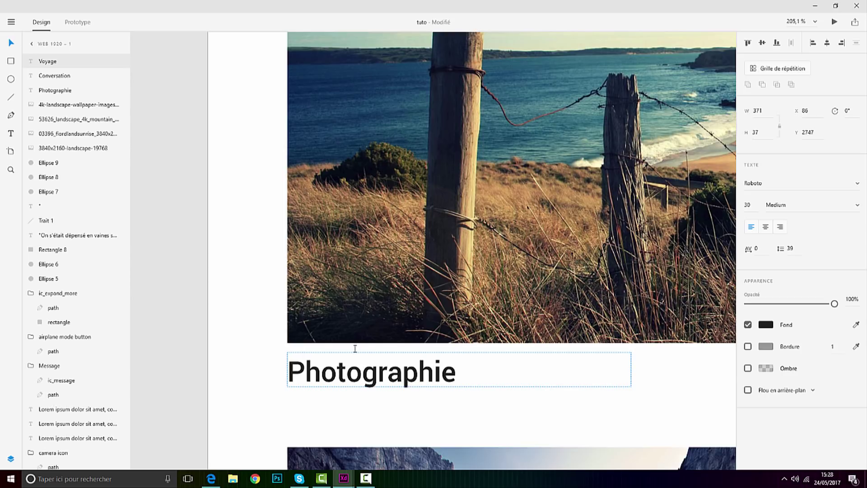
pyautogui.press('Escape')
# Step: Set the font size of the "Photographie" caption under the beach image to 25
pyautogui.scroll(-6, 342, 251)
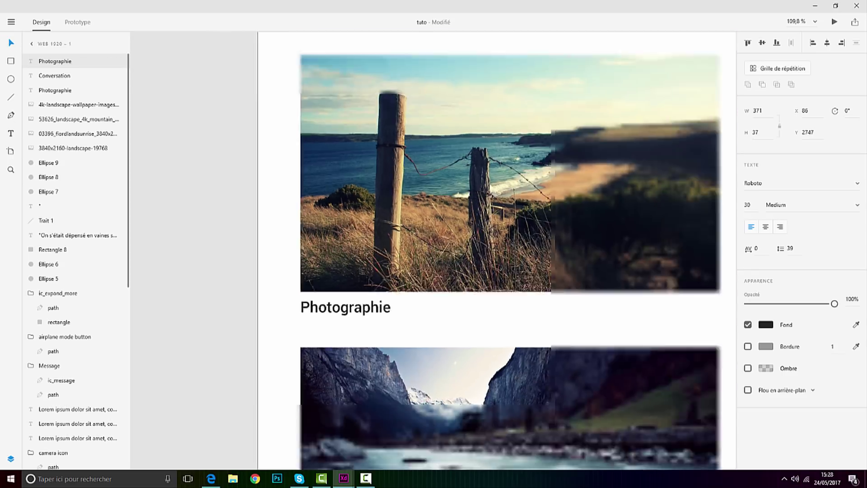
pyautogui.scroll(4, 384, 306)
pyautogui.scroll(2, 373, 305)
pyautogui.doubleClick(360, 266)
pyautogui.moveTo(380, 258); pyautogui.dragTo(226, 261)
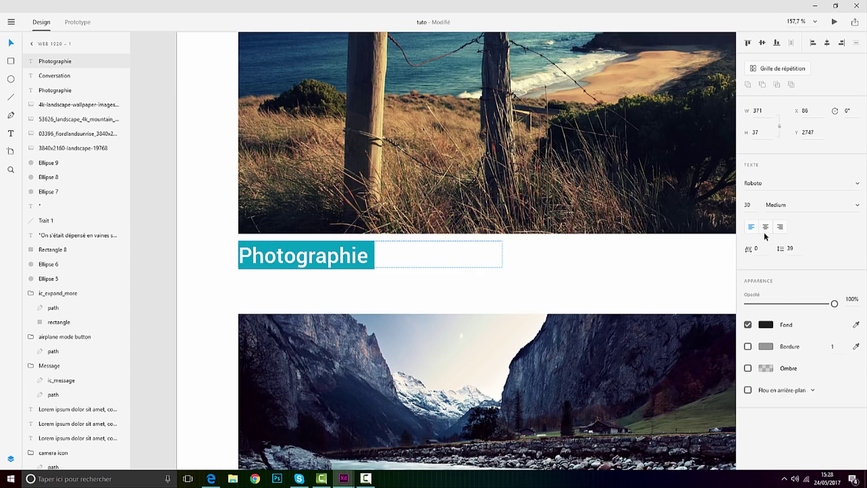
pyautogui.click(752, 205)
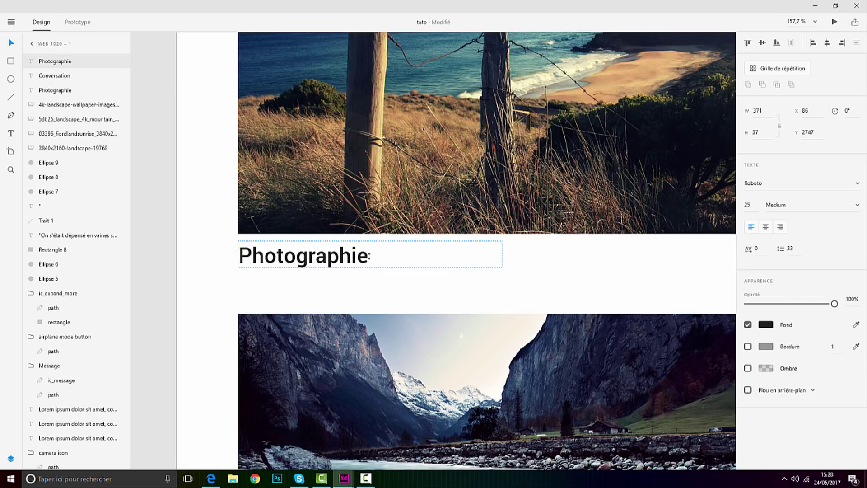
pyautogui.click(10, 60)
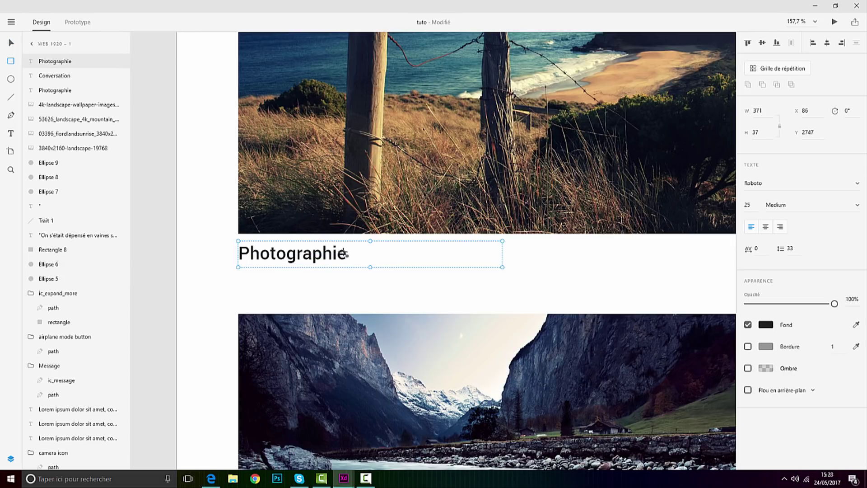
pyautogui.click(12, 44)
# Step: Extend the caption under the beach image to read "Photographie, Plage de Bretagne"
pyautogui.doubleClick(336, 256)
pyautogui.click(348, 256)
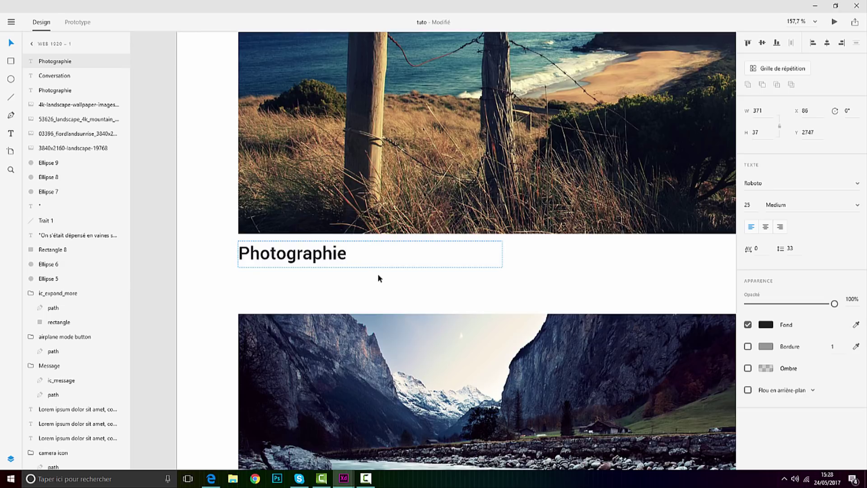
pyautogui.write(', Plage de ')
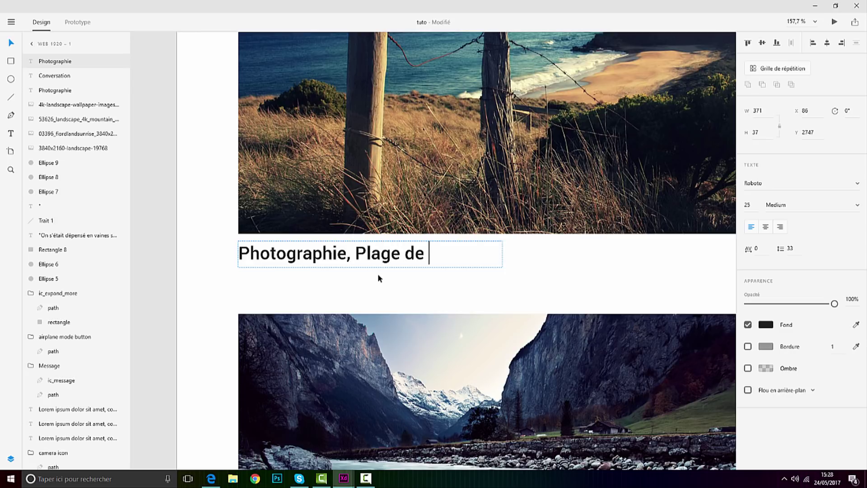
pyautogui.write('Bretagne')
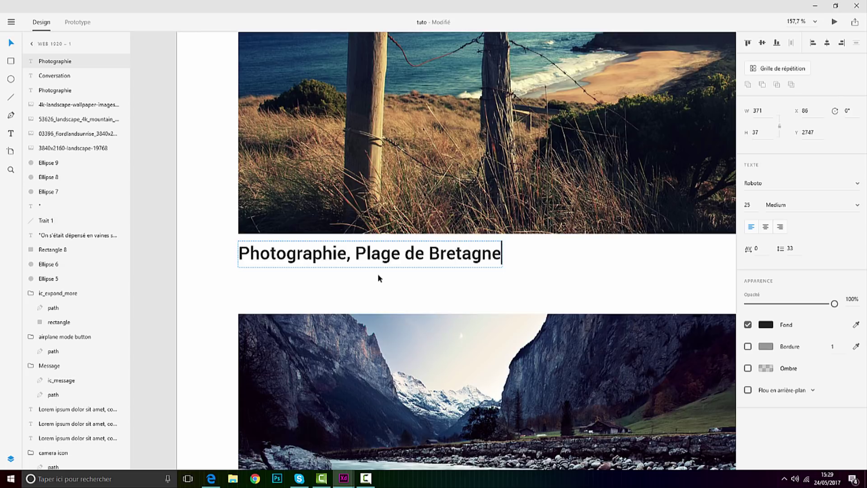
pyautogui.click(11, 44)
pyautogui.click(599, 328)
# Step: Switch to the microsoft-windows UI kit and look through its artboards for a suitable icon
pyautogui.scroll(-5, 606, 294)
pyautogui.scroll(5, 696, 283)
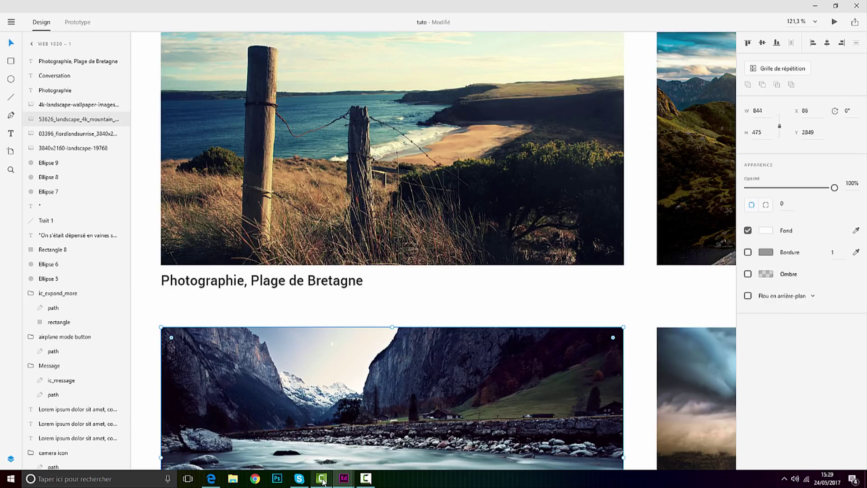
pyautogui.moveTo(322, 480)
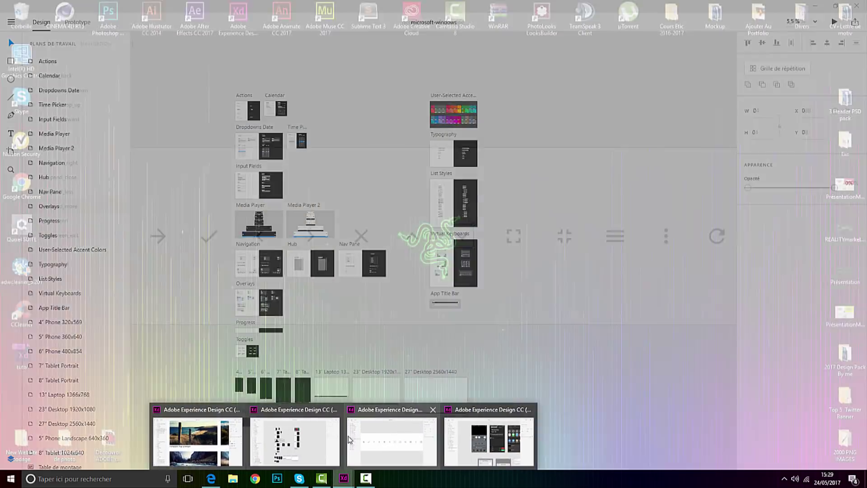
pyautogui.click(311, 440)
pyautogui.scroll(6, 260, 243)
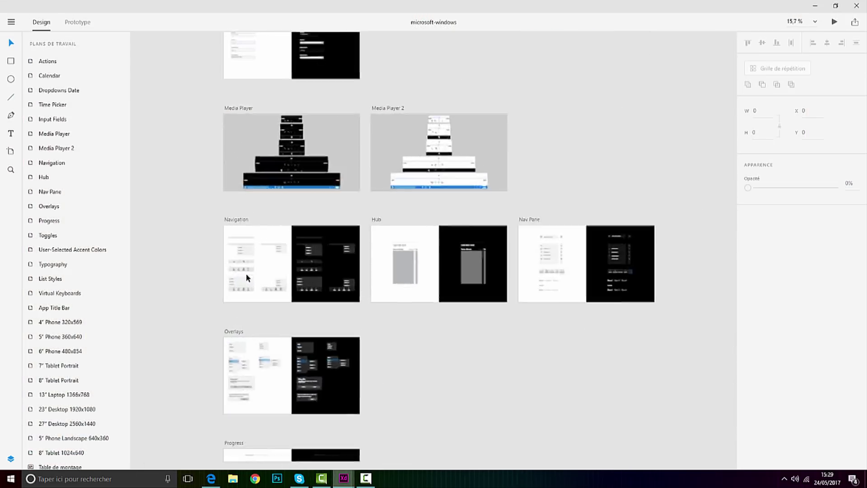
pyautogui.scroll(3, 298, 149)
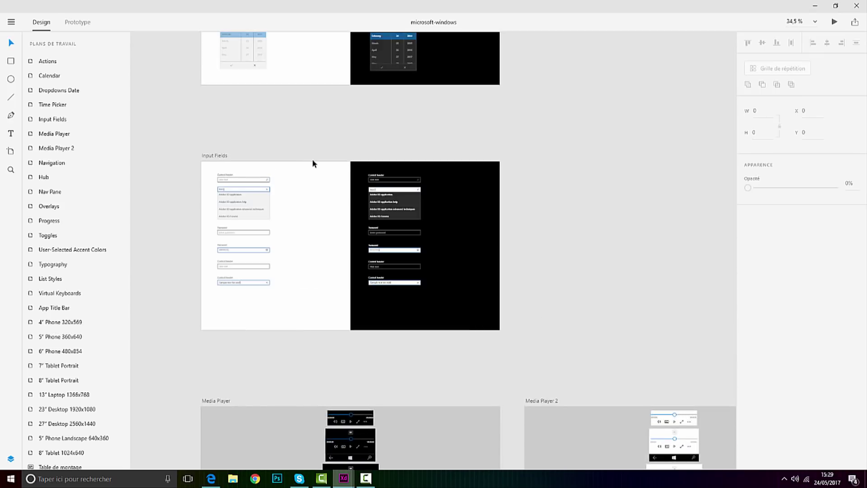
pyautogui.scroll(-2, 305, 158)
# Step: Switch to the apple-ios UI kit and examine its phone and watch screens for a suitable icon
pyautogui.moveTo(350, 483)
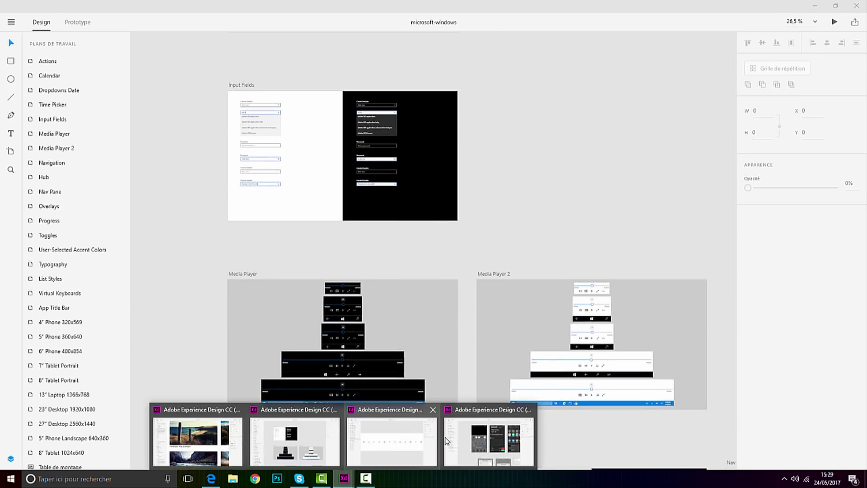
pyautogui.click(406, 441)
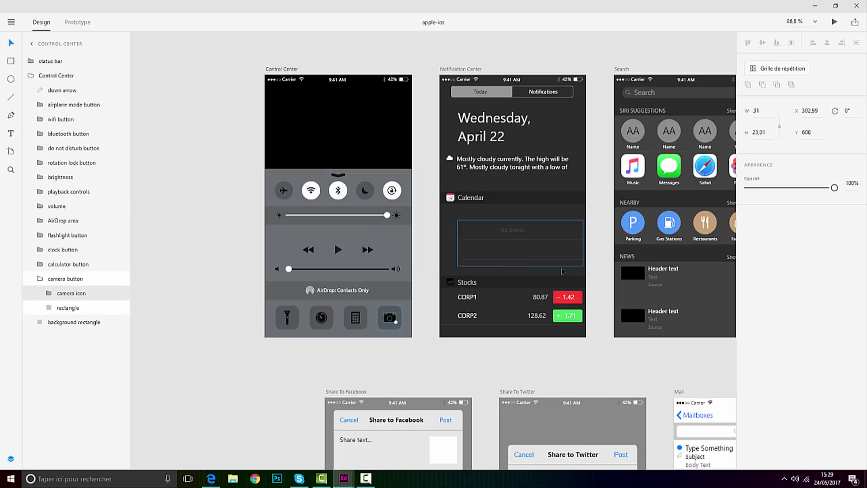
pyautogui.hscroll(10, 660, 296)
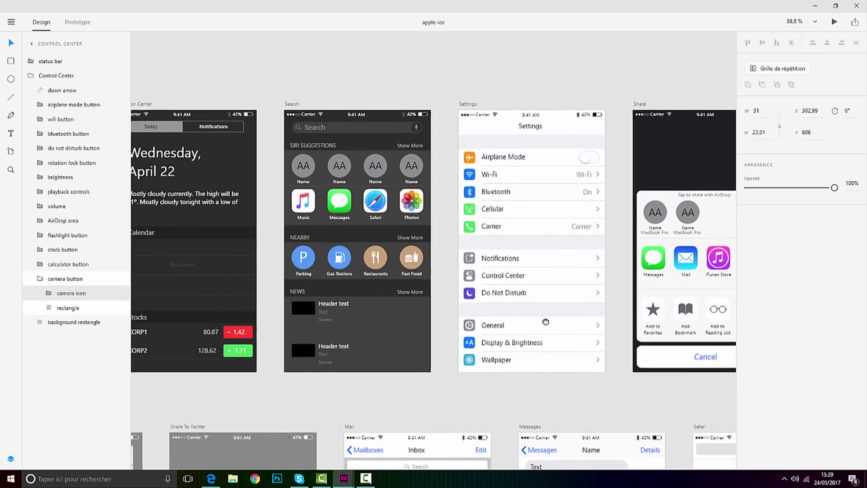
pyautogui.hscroll(9, 565, 330)
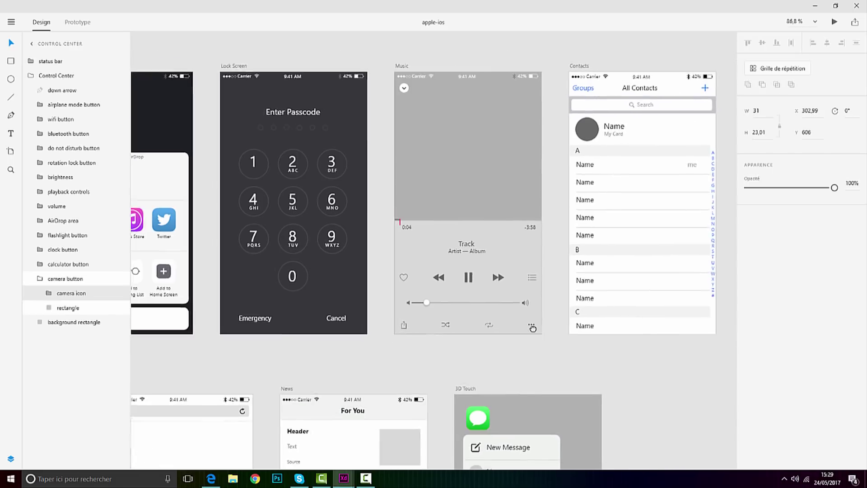
pyautogui.hscroll(-1, 385, 317)
pyautogui.moveTo(411, 319); pyautogui.dragTo(517, 330)
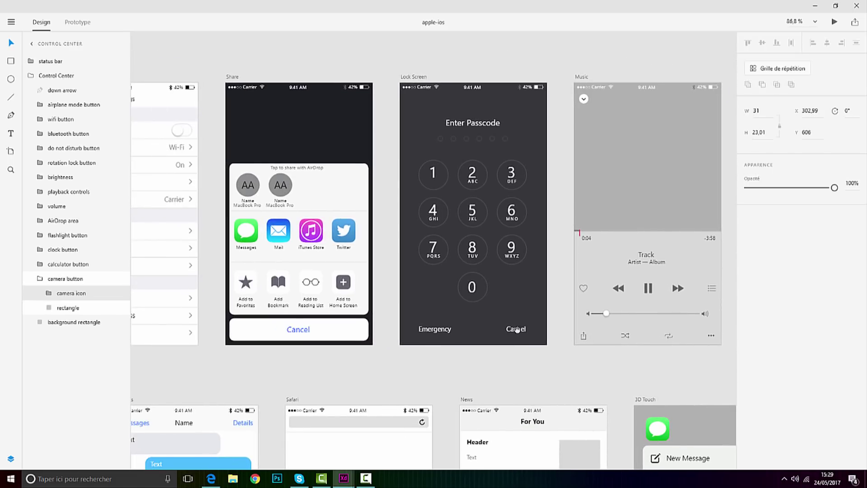
pyautogui.hscroll(-6, 351, 327)
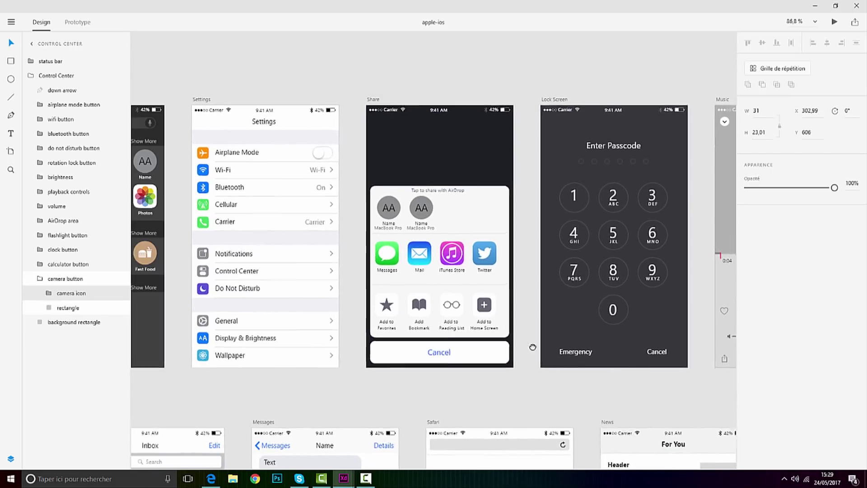
pyautogui.hscroll(-2, 403, 328)
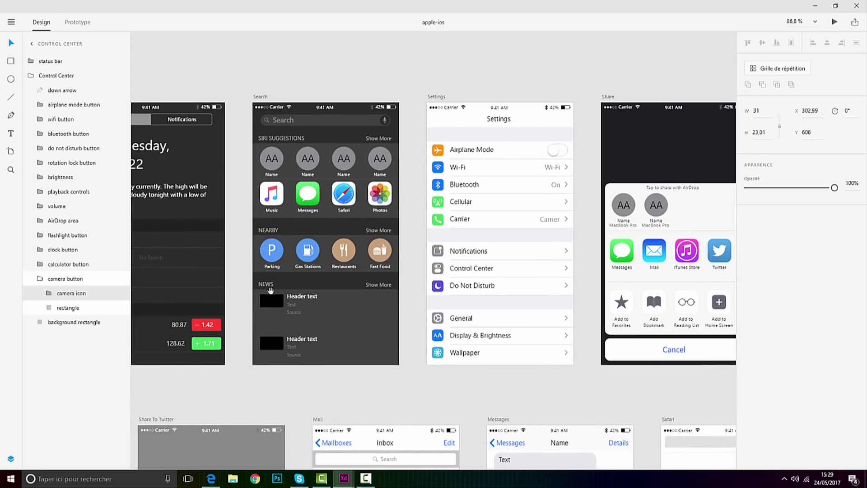
pyautogui.hscroll(-4, 274, 294)
pyautogui.hscroll(-4, 334, 251)
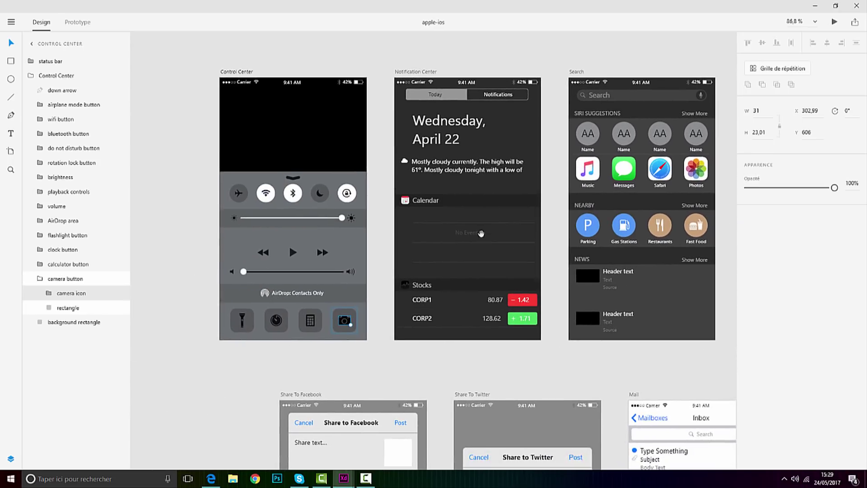
pyautogui.scroll(-2, 407, 307)
pyautogui.scroll(-6, 453, 351)
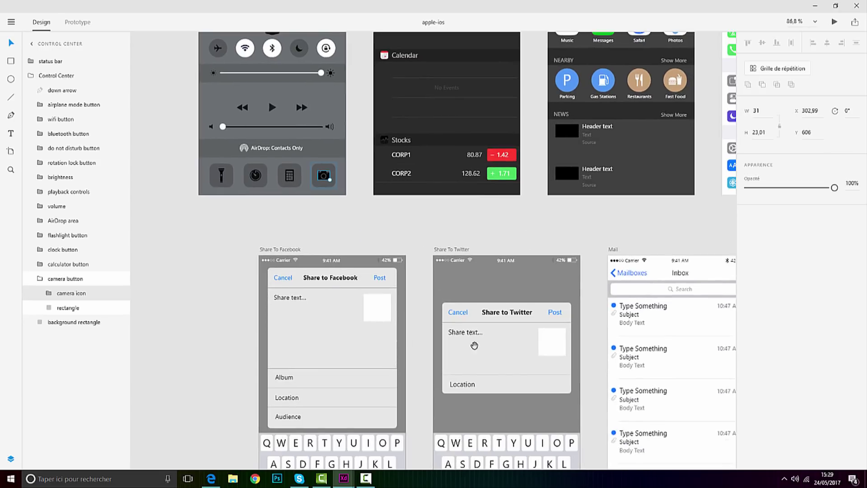
pyautogui.hscroll(10, 452, 325)
pyautogui.hscroll(9, 452, 305)
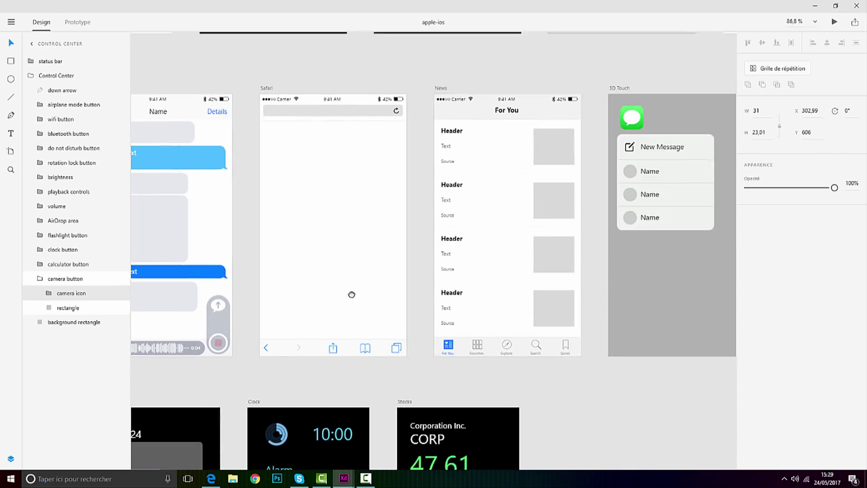
pyautogui.scroll(-4, 407, 307)
pyautogui.hscroll(-6, 343, 312)
pyautogui.hscroll(-6, 330, 315)
pyautogui.scroll(1, 294, 329)
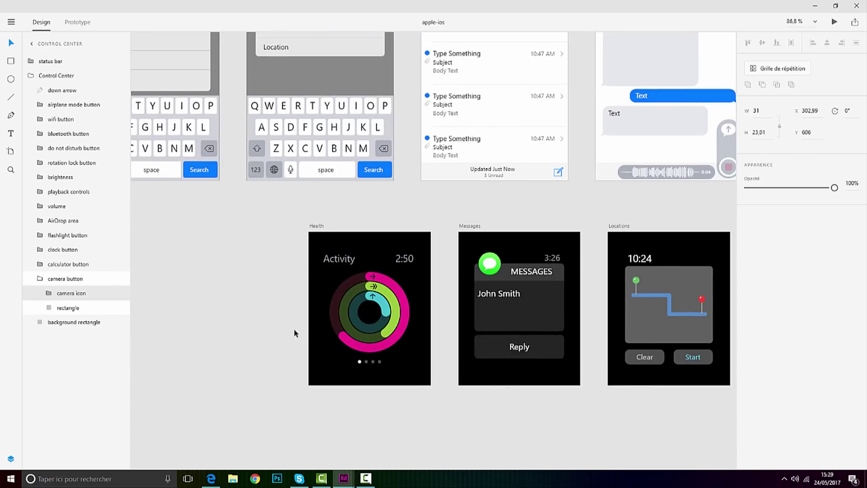
pyautogui.click(373, 482)
pyautogui.click(366, 479)
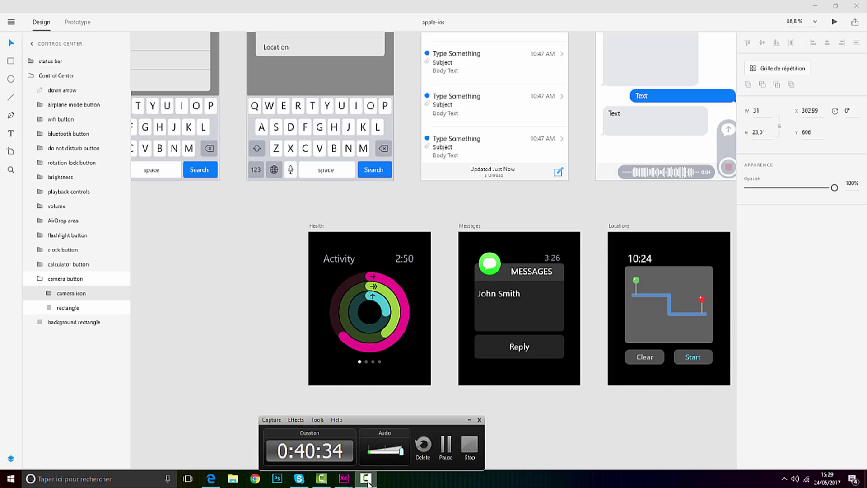
pyautogui.click(447, 447)
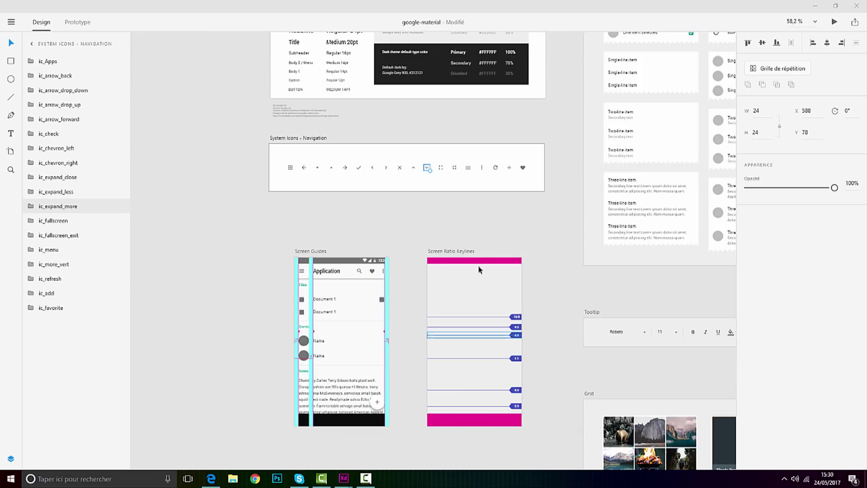
# Step: Copy the heart icon ic_favorite from the google-material System Icons - Navigation artboard and paste it into the tuto portfolio page
pyautogui.scroll(4, 510, 178)
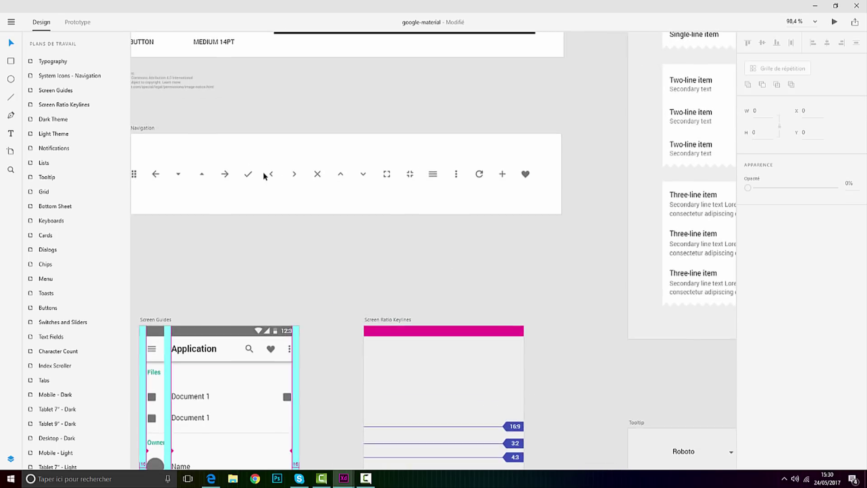
pyautogui.scroll(3, 540, 172)
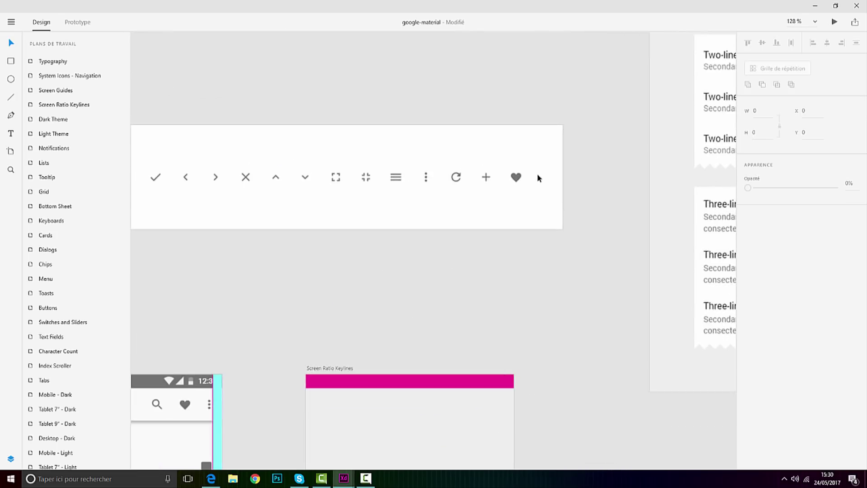
pyautogui.click(509, 179)
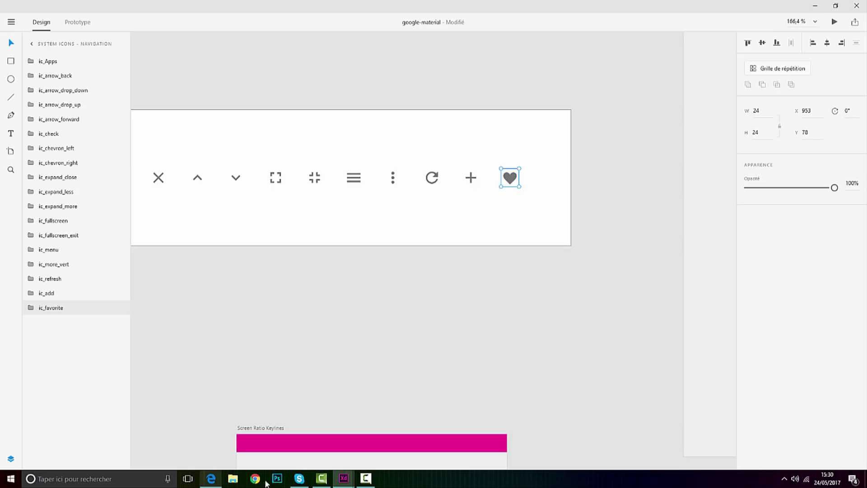
pyautogui.moveTo(348, 483)
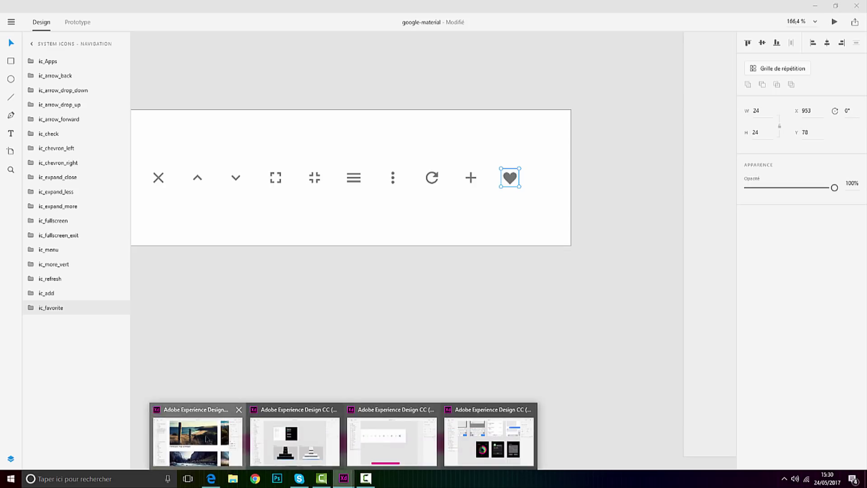
pyautogui.click(198, 441)
pyautogui.hotkey('ctrl', 'v')
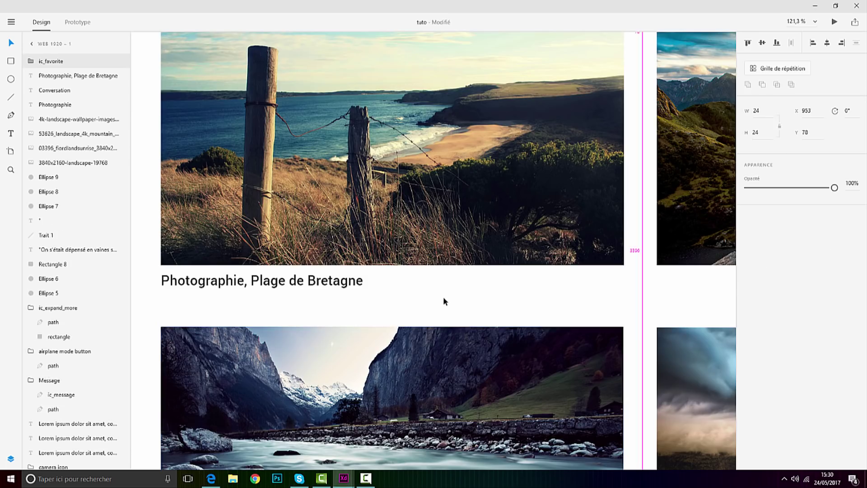
# Step: Move the pasted heart icon from the header down the page into the gap between the beach and sunset photos
pyautogui.hotkey('ctrl', '0')
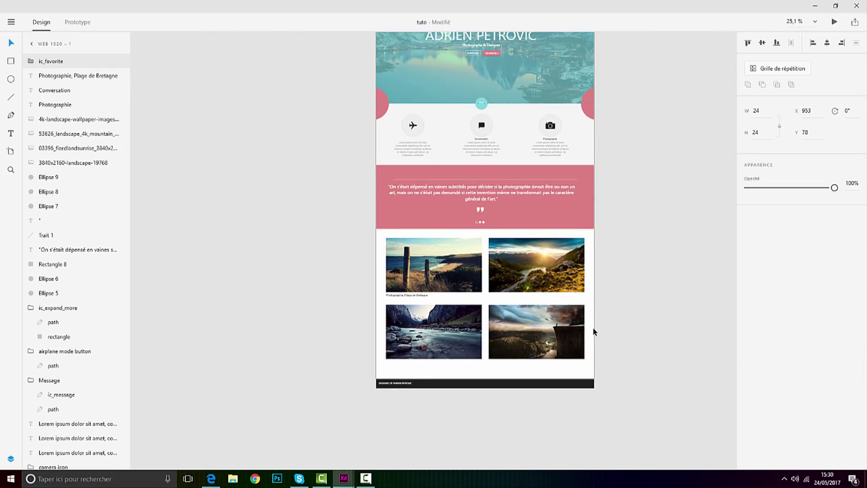
pyautogui.scroll(2, 594, 331)
pyautogui.scroll(-5, 594, 330)
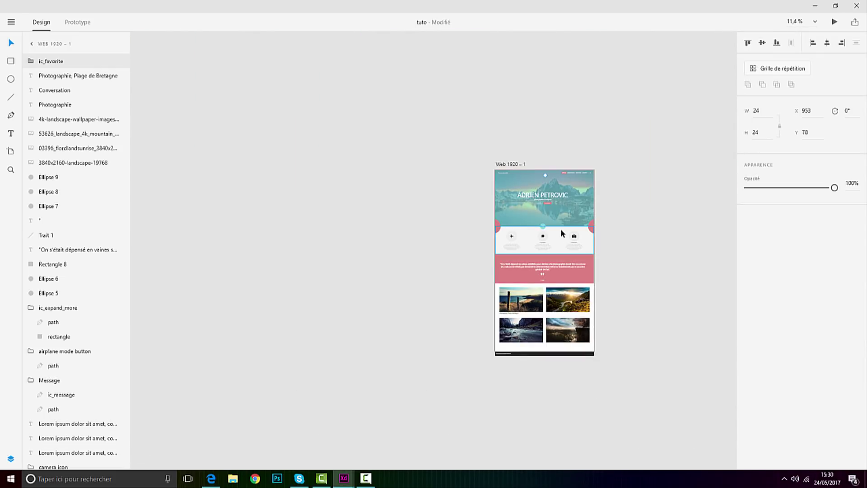
pyautogui.scroll(8, 549, 179)
pyautogui.moveTo(480, 150); pyautogui.dragTo(485, 435)
pyautogui.scroll(-10, 486, 434)
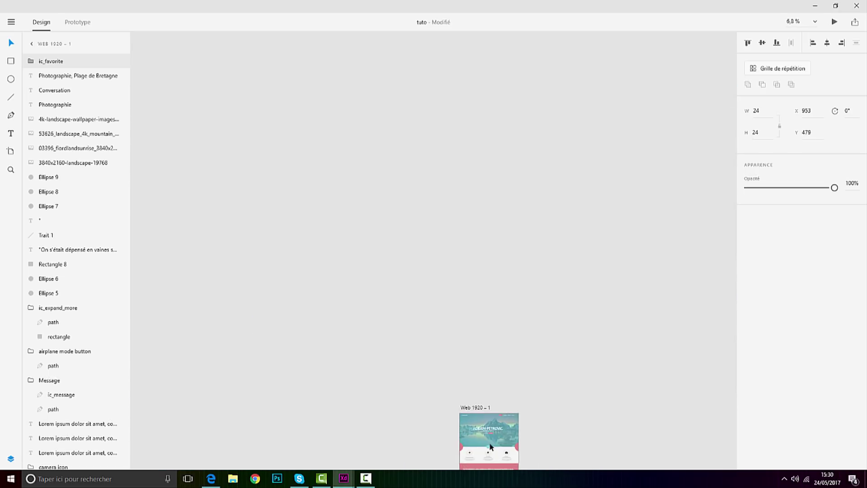
pyautogui.scroll(8, 491, 446)
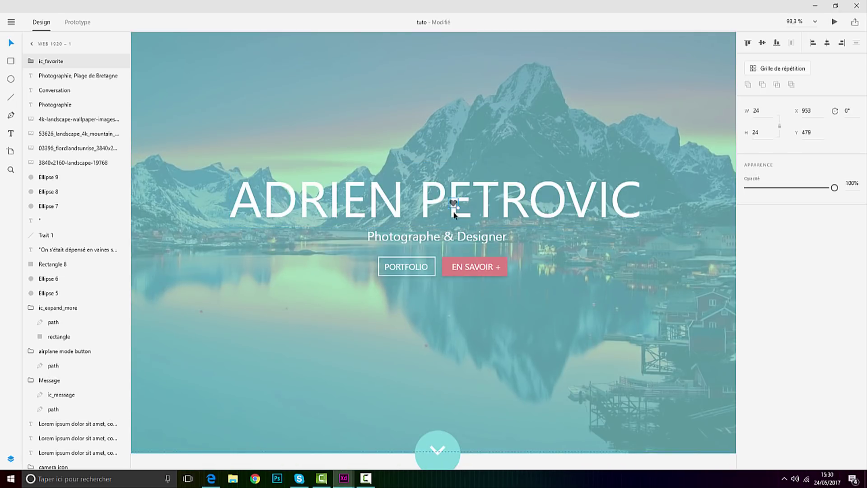
pyautogui.scroll(-8, 473, 439)
pyautogui.scroll(5, 483, 427)
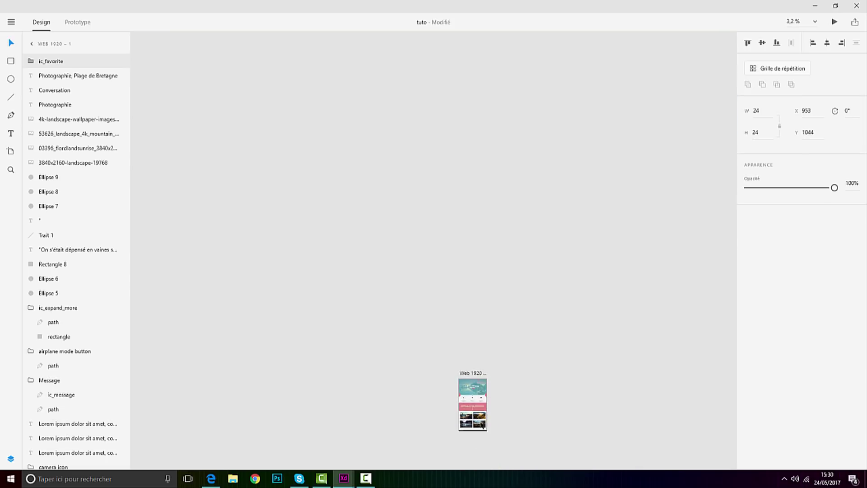
pyautogui.scroll(6, 424, 224)
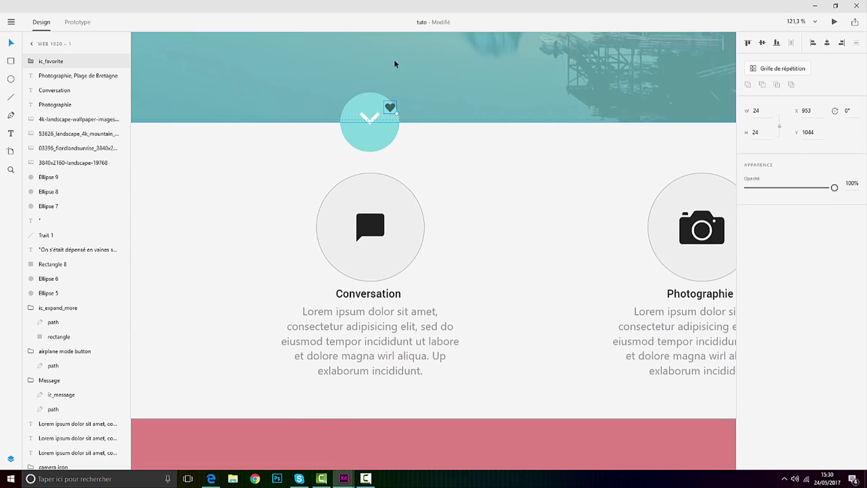
pyautogui.moveTo(389, 301); pyautogui.dragTo(393, 199)
pyautogui.moveTo(394, 431); pyautogui.dragTo(395, 172)
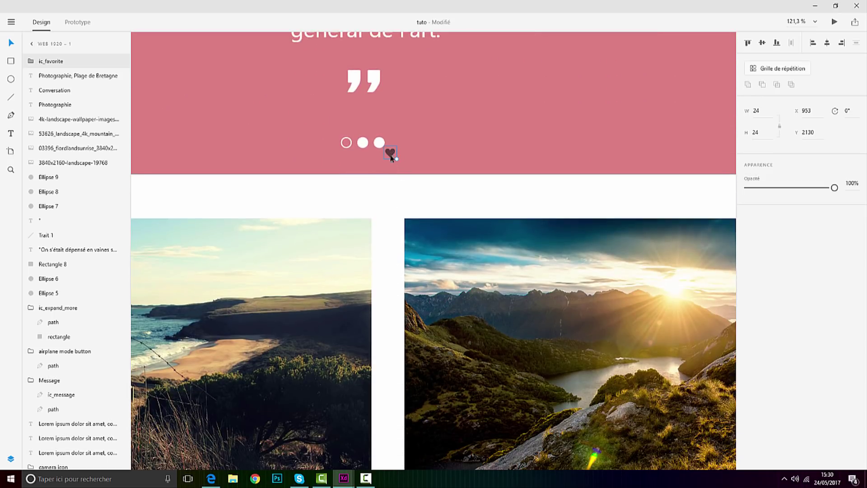
pyautogui.moveTo(384, 452); pyautogui.dragTo(388, 255)
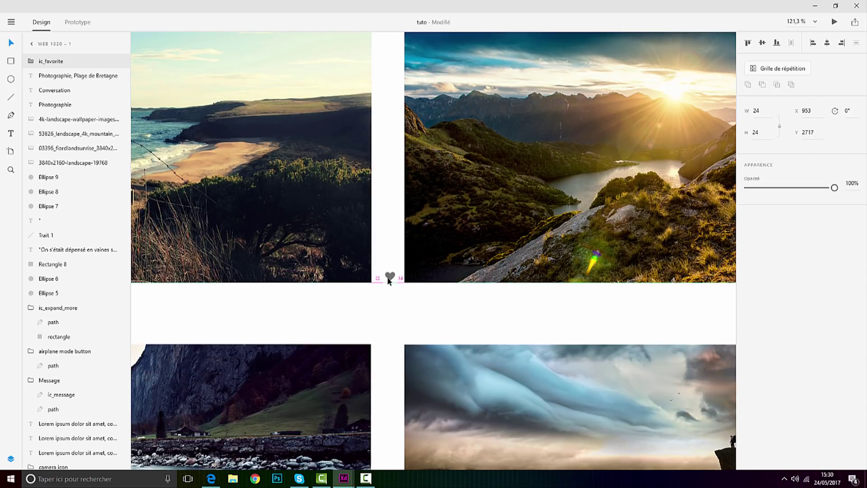
# Step: Place the heart icon under the beach photo near its right edge, level with the caption, at X 899, Y 2754
pyautogui.moveTo(364, 295); pyautogui.dragTo(360, 294)
pyautogui.scroll(-5, 349, 300)
pyautogui.scroll(4, 280, 313)
pyautogui.moveTo(492, 269); pyautogui.dragTo(488, 271)
pyautogui.click(475, 269)
pyautogui.scroll(5, 475, 270)
pyautogui.click(525, 280)
pyautogui.click(544, 292)
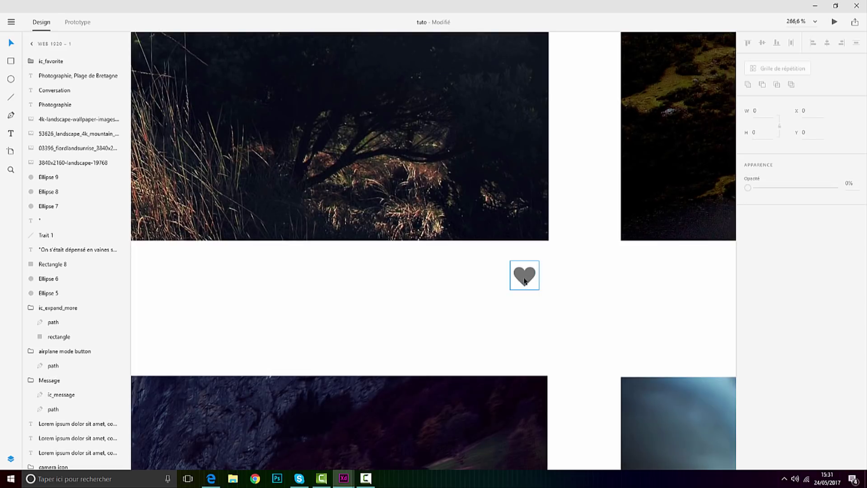
pyautogui.click(524, 281)
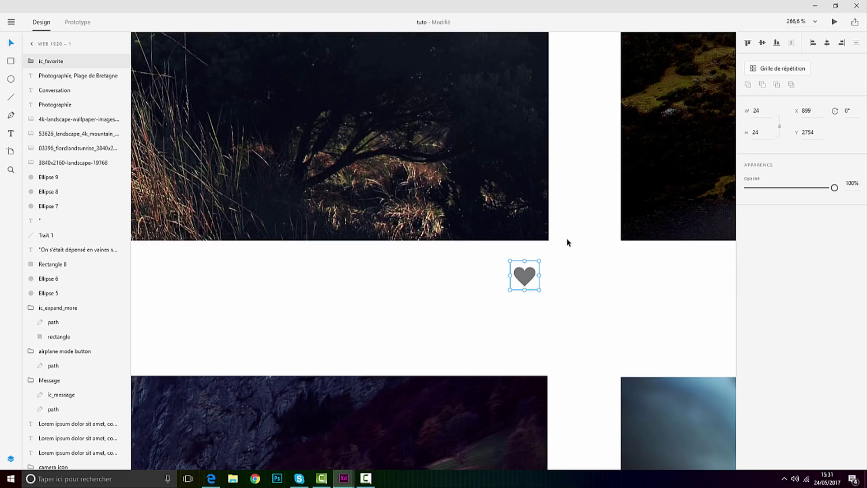
pyautogui.scroll(-5, 413, 232)
pyautogui.scroll(4, 276, 240)
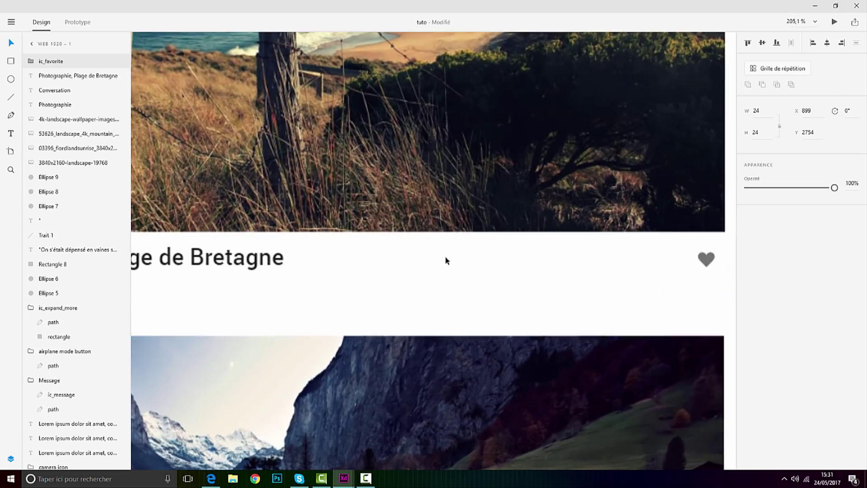
# Step: Recolor the heart shape inside the ic_favorite group with the saved pink swatch
pyautogui.doubleClick(705, 258)
pyautogui.moveTo(795, 188); pyautogui.dragTo(835, 188)
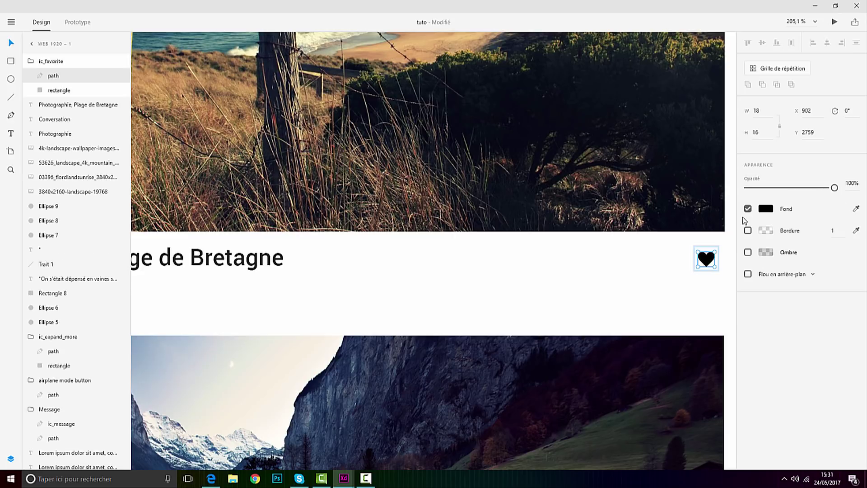
pyautogui.click(766, 209)
pyautogui.click(660, 273)
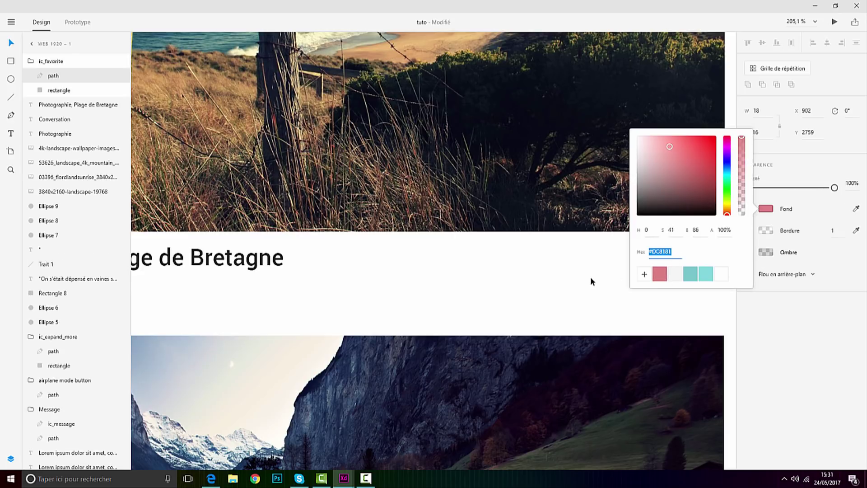
pyautogui.click(590, 277)
pyautogui.scroll(-8, 597, 273)
pyautogui.scroll(-11, 727, 266)
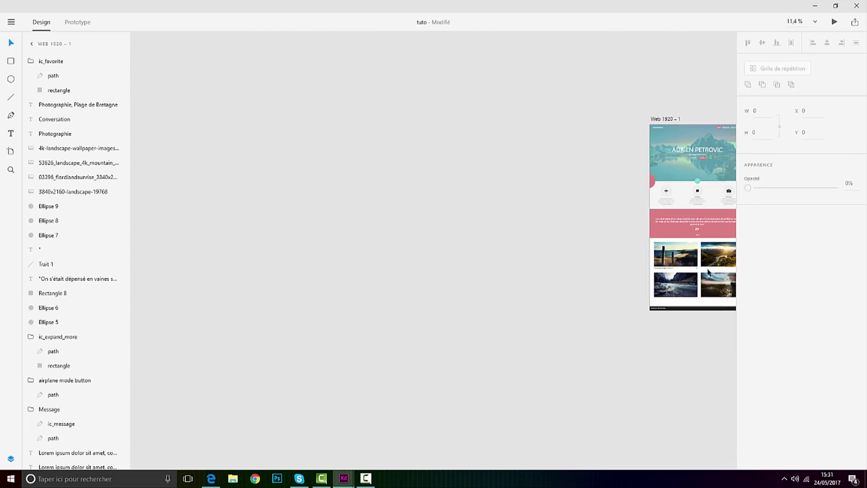
pyautogui.scroll(5, 717, 269)
pyautogui.scroll(11, 384, 271)
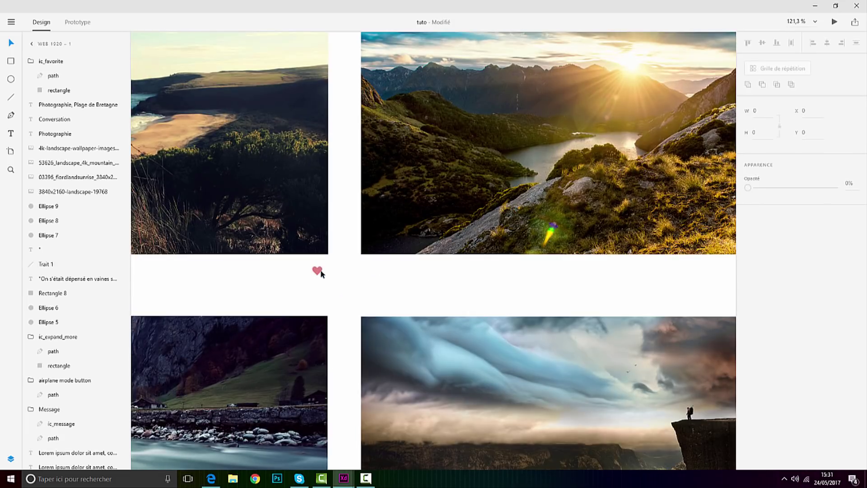
# Step: Duplicate the beach photo's caption and heart icon beneath the other three gallery photos
pyautogui.click(317, 270)
pyautogui.scroll(-5, 342, 273)
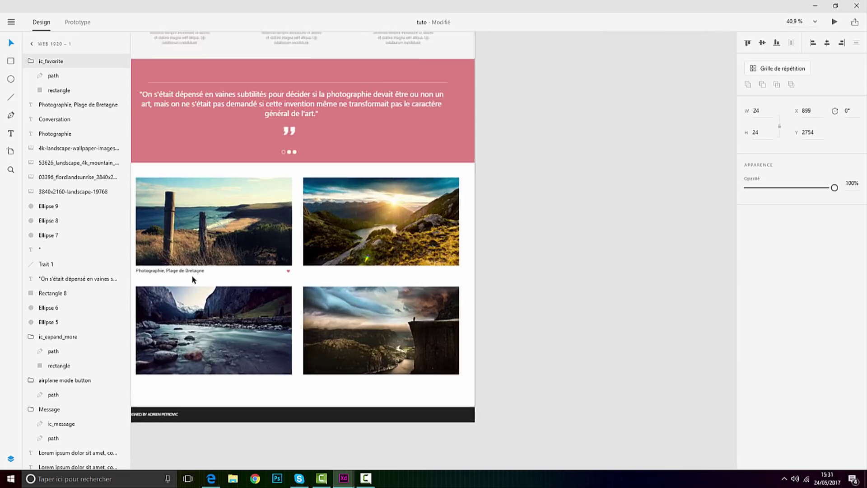
pyautogui.scroll(1, 193, 280)
pyautogui.keyDown('shift'); pyautogui.click(189, 271); pyautogui.keyUp('shift')
pyautogui.moveTo(189, 274); pyautogui.dragTo(180, 393)
pyautogui.click(195, 404)
# Step: Change the river photo's caption to "Photographie, Plage de Normandie" and widen its text box to 420 so it fits on one line
pyautogui.scroll(-2, 216, 378)
pyautogui.scroll(8, 165, 380)
pyautogui.doubleClick(251, 385)
pyautogui.moveTo(294, 385); pyautogui.dragTo(364, 389)
pyautogui.write('Norma')
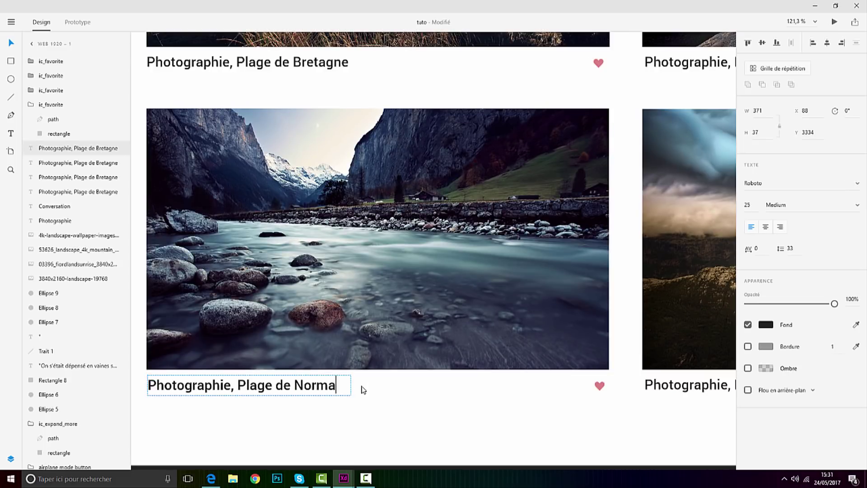
pyautogui.write('ndi')
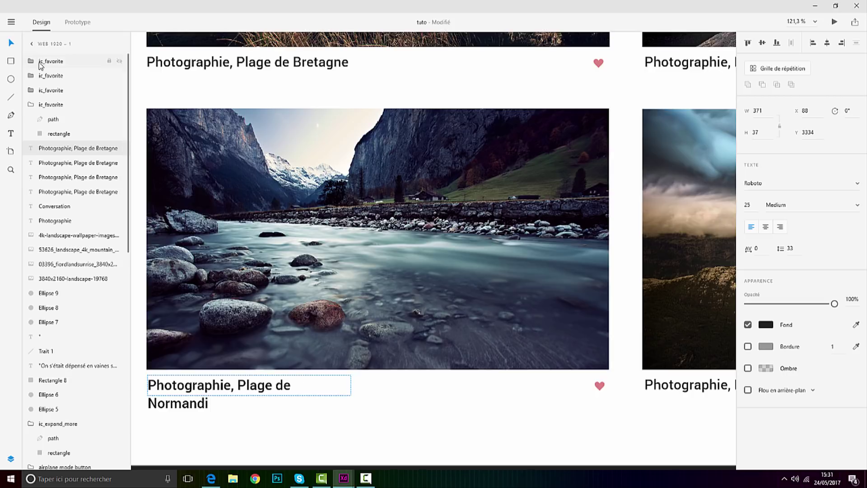
pyautogui.click(9, 44)
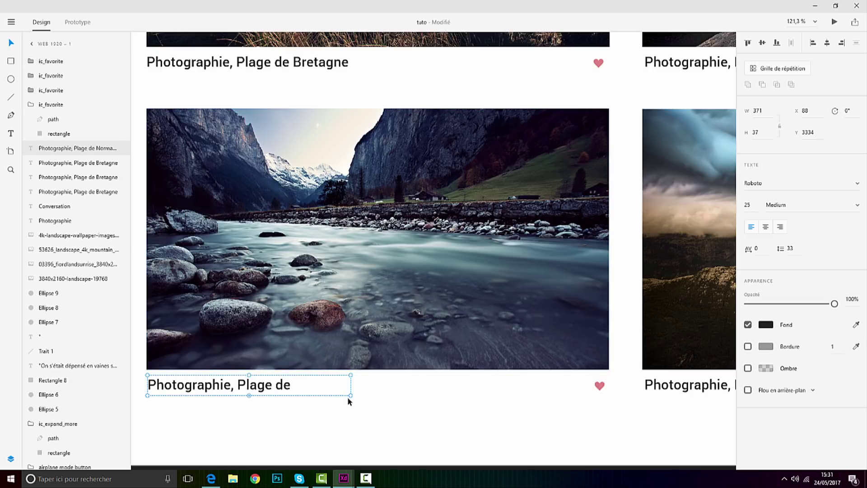
pyautogui.moveTo(351, 397); pyautogui.dragTo(375, 395)
pyautogui.doubleClick(358, 387)
pyautogui.click(357, 385)
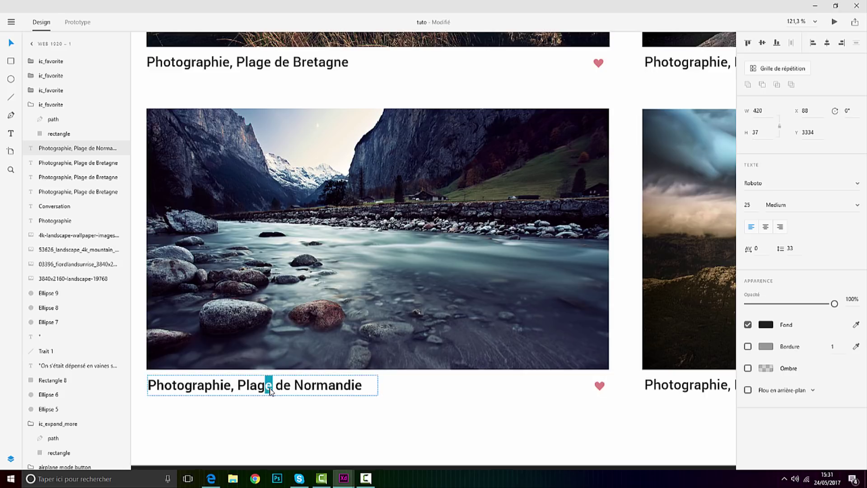
# Step: Replace "Plage" with "Rivière" in the river photo's caption
pyautogui.moveTo(270, 387); pyautogui.dragTo(248, 385)
pyautogui.write('Rivière')
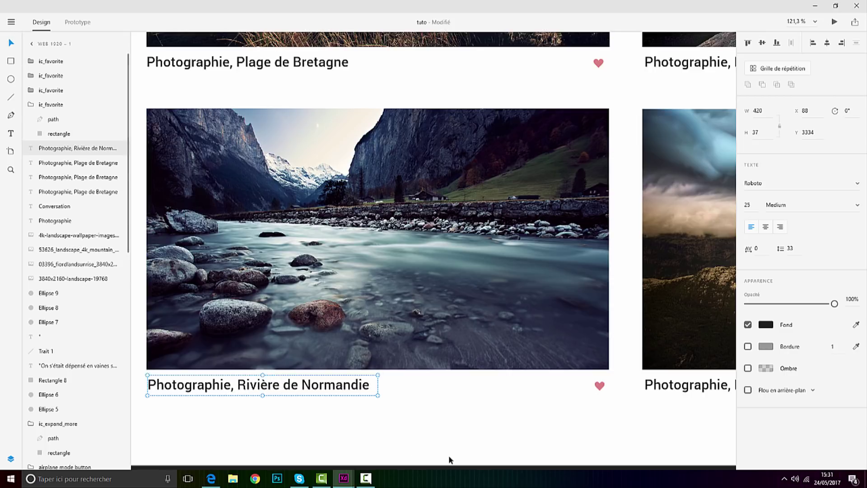
pyautogui.click(388, 427)
# Step: Change the caption under the cliff photo to "Photographie, Falaise du Midi"
pyautogui.scroll(-5, 336, 427)
pyautogui.scroll(5, 609, 427)
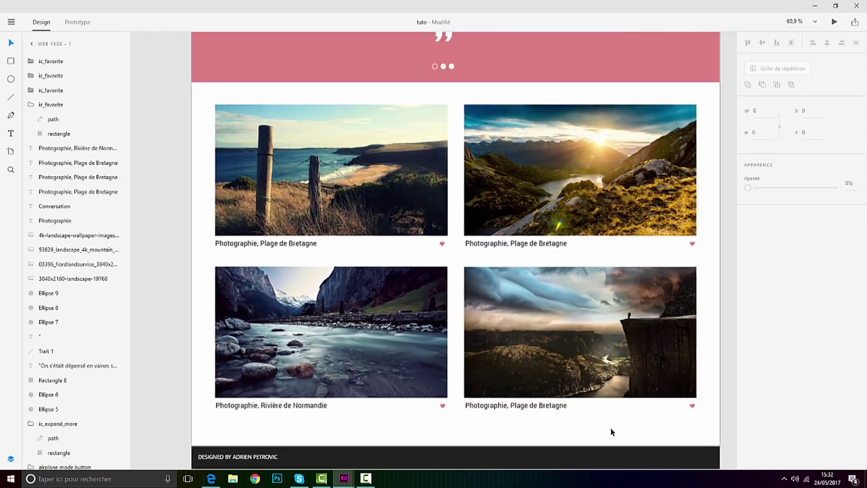
pyautogui.doubleClick(436, 386)
pyautogui.click(410, 384)
pyautogui.moveTo(410, 384)
pyautogui.mouseDown()
pyautogui.moveTo(494, 386)
pyautogui.moveTo(420, 392)
pyautogui.mouseUp()
pyautogui.click(501, 384)
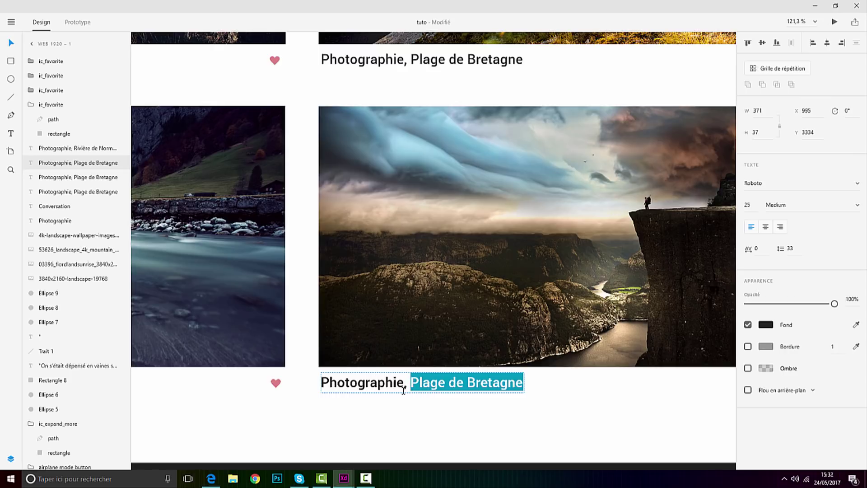
pyautogui.write('Falais')
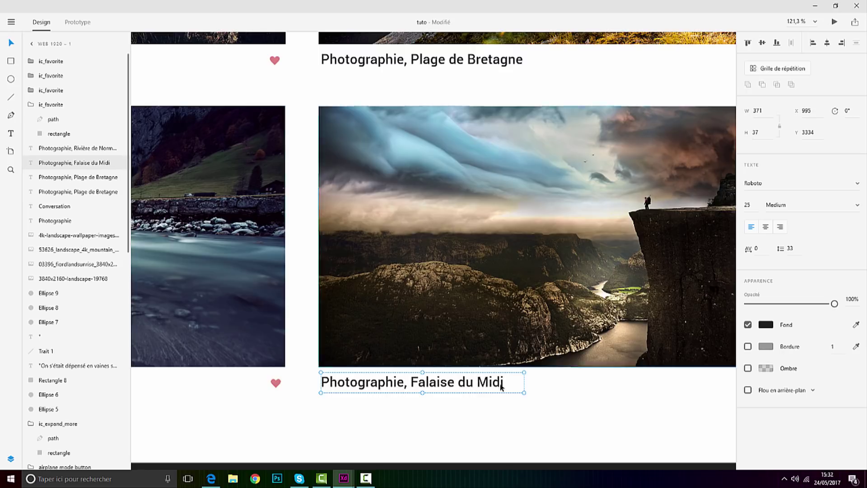
pyautogui.click(582, 415)
# Step: Change the sunset mountain photo's caption to "Photographie, Montagnes Ardentes" and widen its text box to fit one line
pyautogui.scroll(-5, 543, 391)
pyautogui.scroll(4, 542, 307)
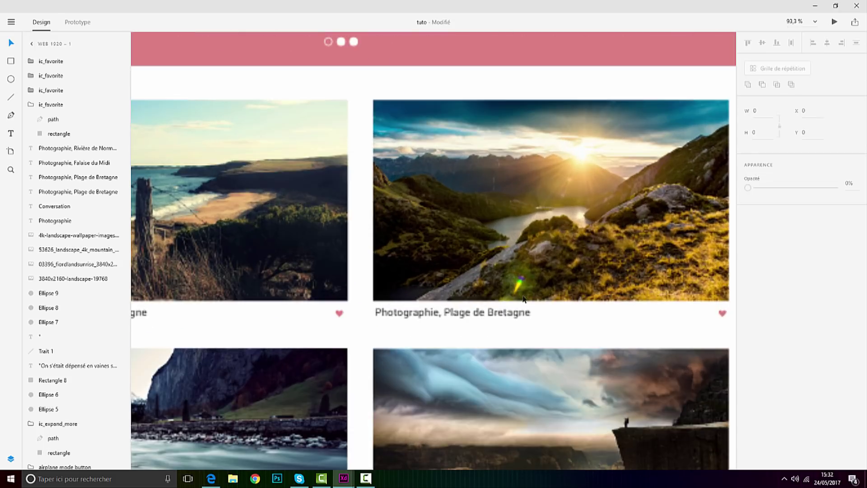
pyautogui.doubleClick(457, 313)
pyautogui.click(476, 313)
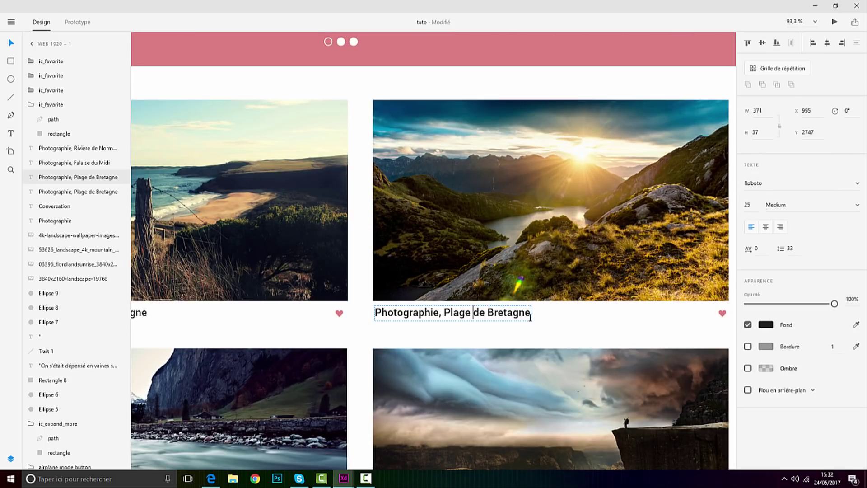
pyautogui.moveTo(531, 313); pyautogui.dragTo(459, 313)
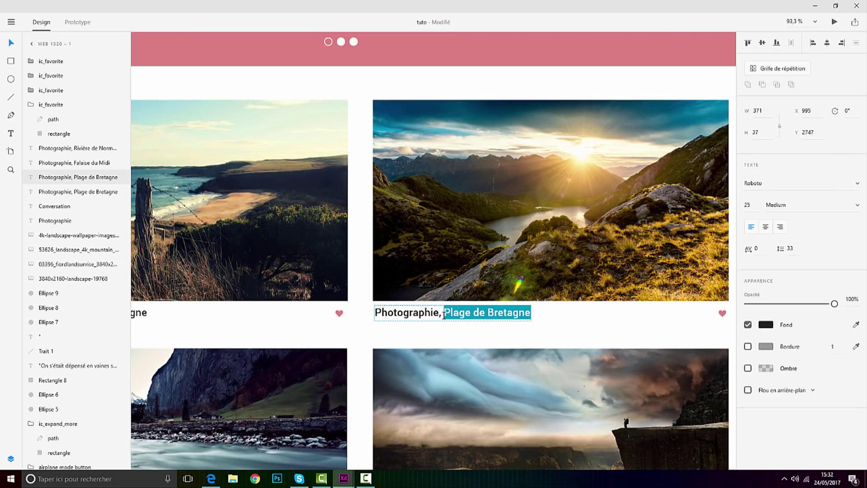
pyautogui.write('Mon')
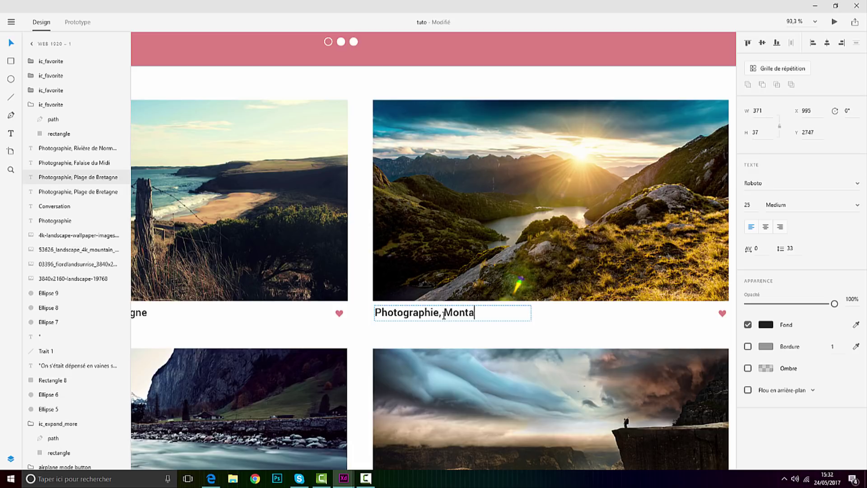
pyautogui.write('tagnes Ardentes')
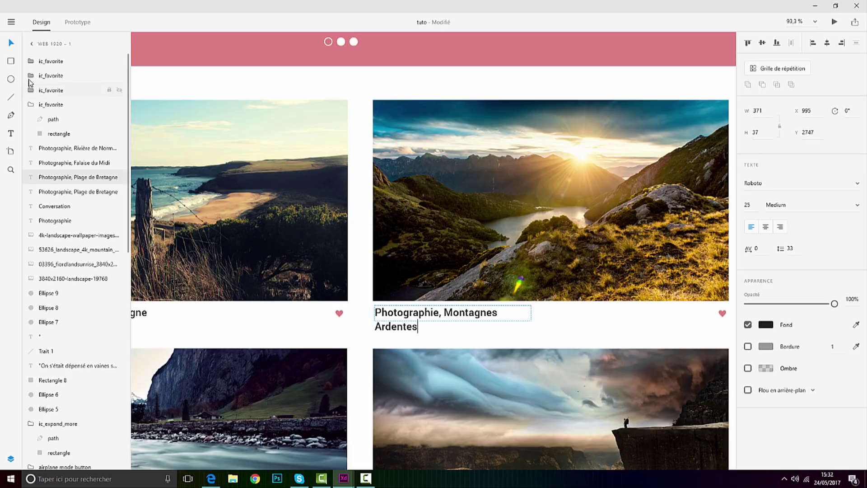
pyautogui.press('Escape')
pyautogui.moveTo(533, 322); pyautogui.dragTo(551, 321)
pyautogui.click(575, 329)
pyautogui.scroll(-5, 575, 330)
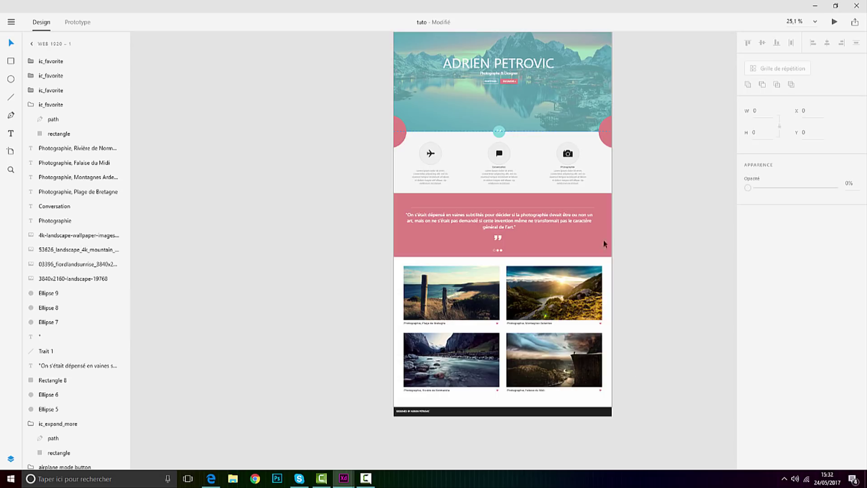
pyautogui.click(593, 288)
pyautogui.keyDown('shift'); pyautogui.click(499, 294); pyautogui.keyUp('shift')
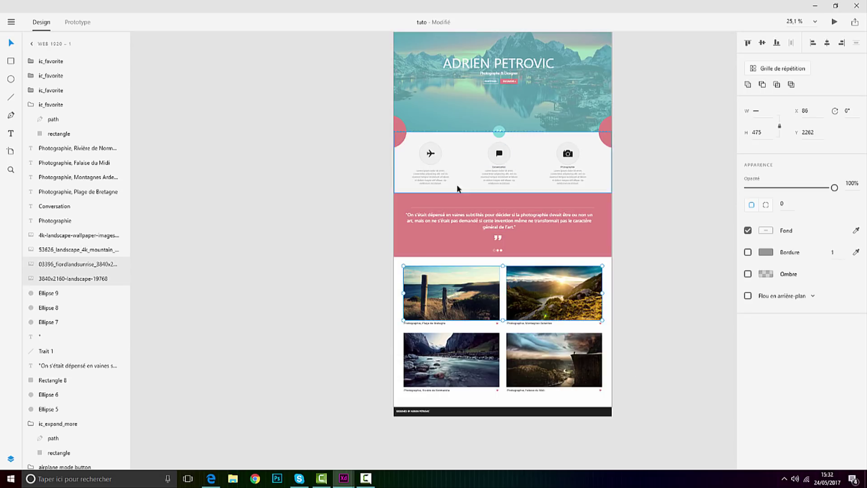
pyautogui.scroll(3, 527, 100)
pyautogui.scroll(1, 547, 129)
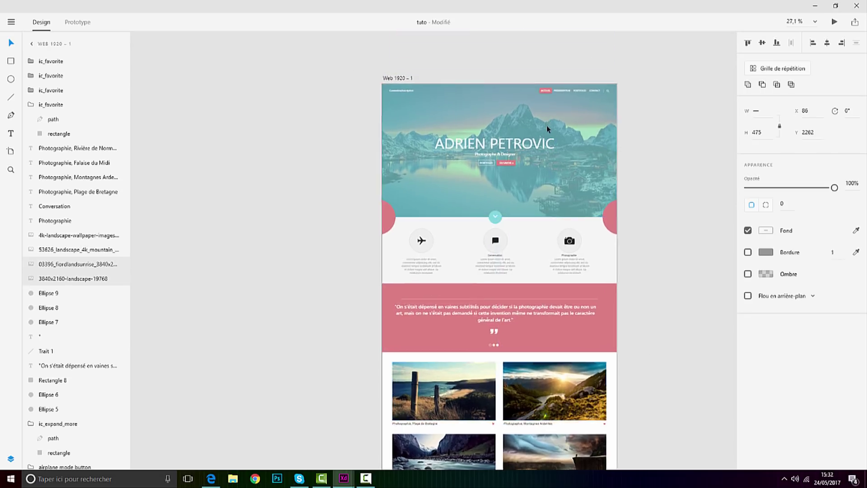
# Step: Move the message icon from the Conversation circle up beside the header title and fill its shape with white, #FFFFFF
pyautogui.scroll(4, 565, 145)
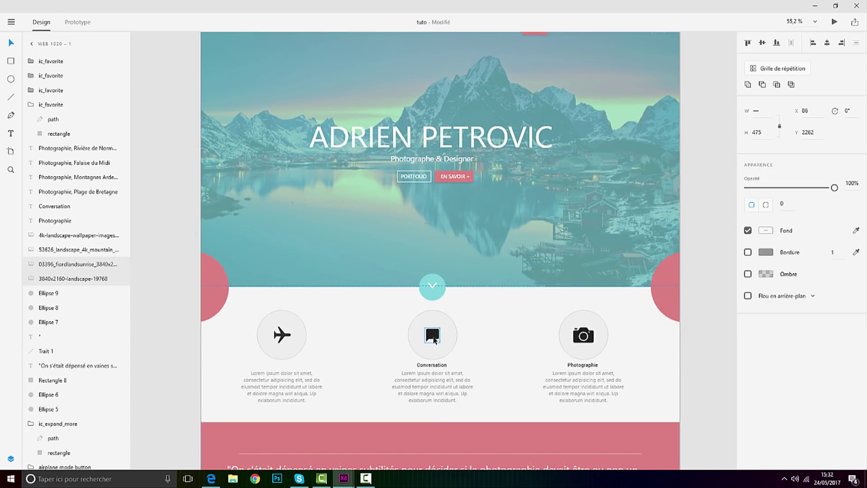
pyautogui.click(432, 338)
pyautogui.moveTo(431, 337); pyautogui.dragTo(554, 121)
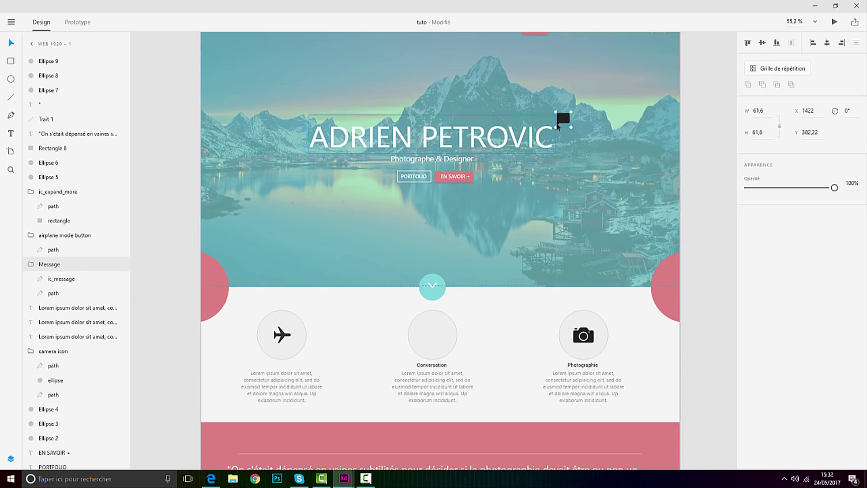
pyautogui.doubleClick(564, 118)
pyautogui.click(767, 209)
pyautogui.moveTo(688, 176); pyautogui.dragTo(604, 115)
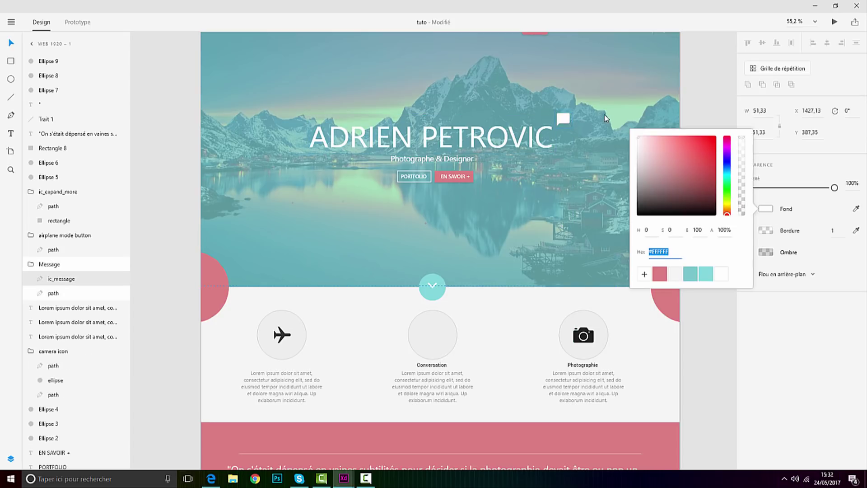
# Step: Undo the message icon's white fill and its move out of the Conversation circle
pyautogui.click(837, 365)
pyautogui.scroll(-4, 619, 280)
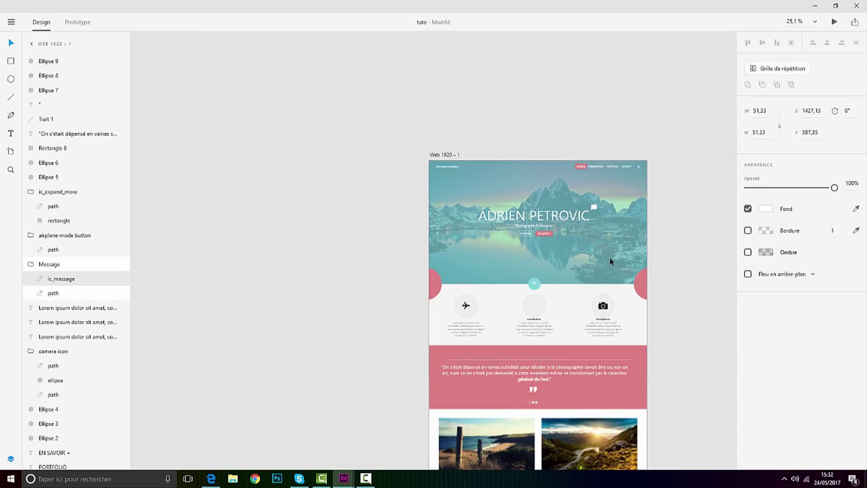
pyautogui.click(672, 228)
pyautogui.scroll(1, 581, 316)
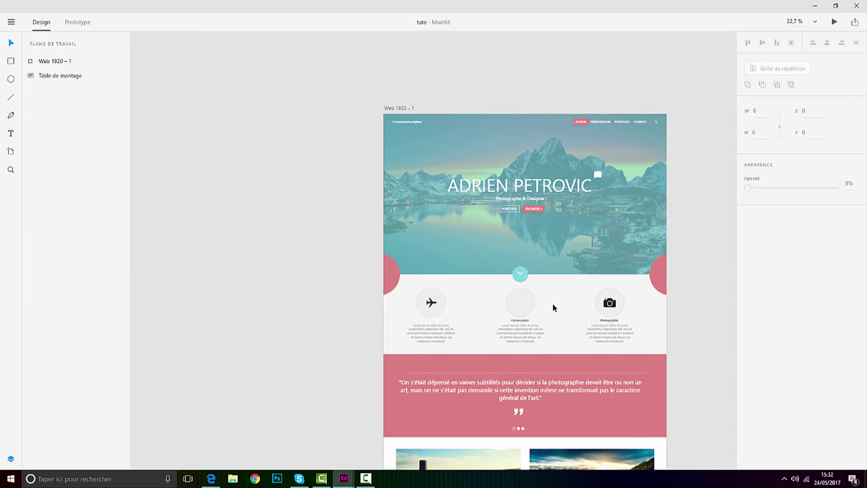
pyautogui.hotkey('ctrl', 'z')
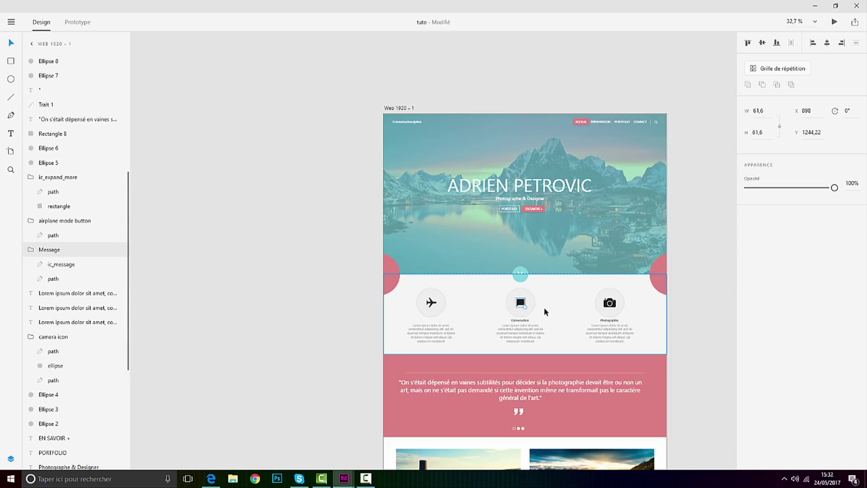
# Step: Place a copy of the Conversation circle's message icon beside the header title and fill the copy's shape with white, #FFFFFF
pyautogui.moveTo(520, 303); pyautogui.dragTo(599, 177)
pyautogui.doubleClick(602, 176)
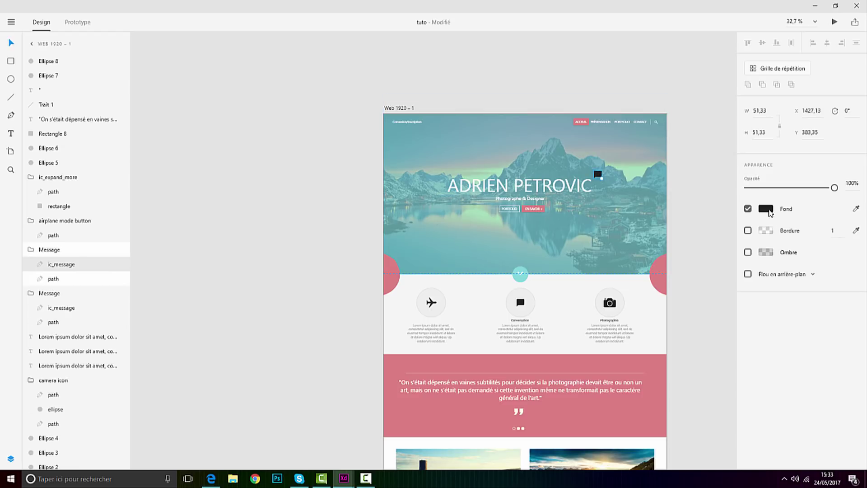
pyautogui.click(766, 209)
pyautogui.write('ffffff')
pyautogui.press('Return')
pyautogui.click(802, 337)
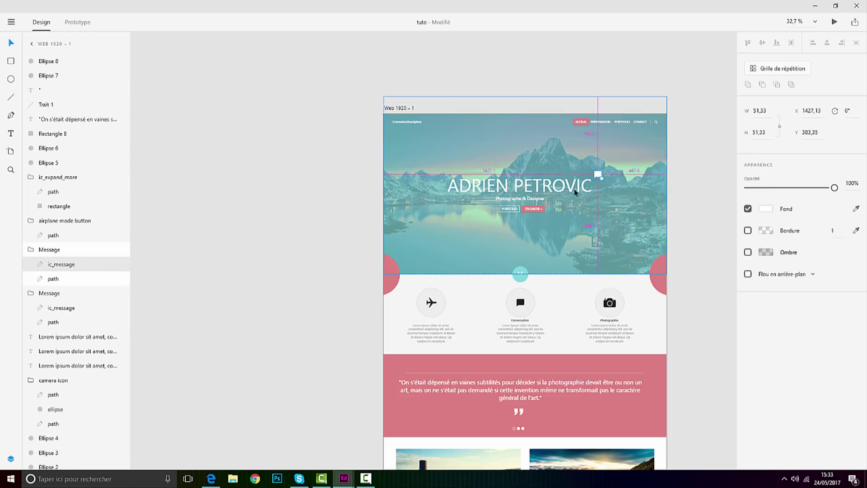
# Step: Place a copy of the Photographie circle's camera icon over the white speech bubble beside the header title
pyautogui.scroll(10, 578, 172)
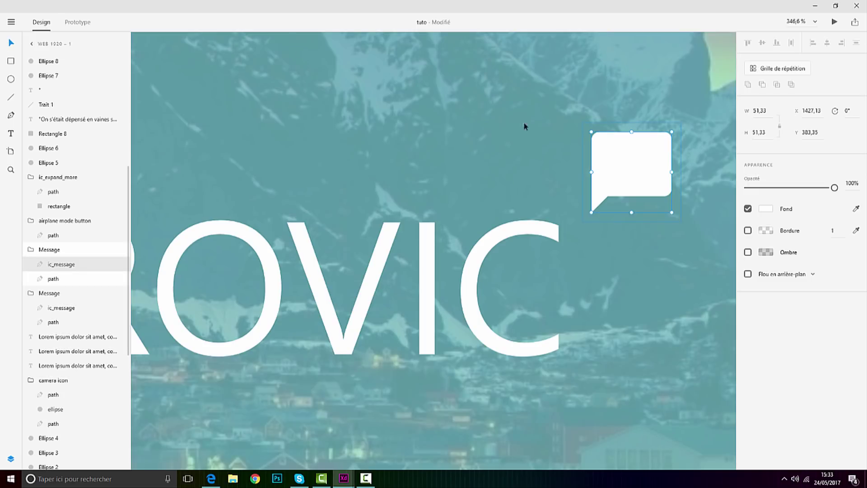
pyautogui.hotkey('ctrl', '0')
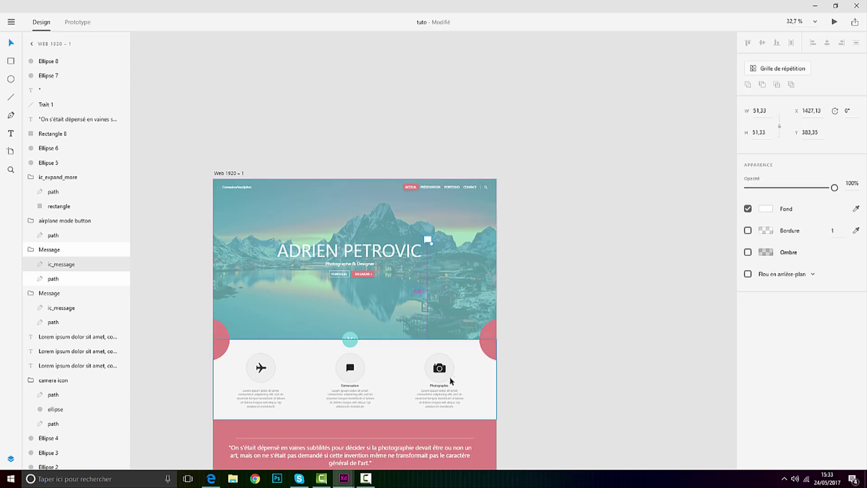
pyautogui.scroll(5, 442, 370)
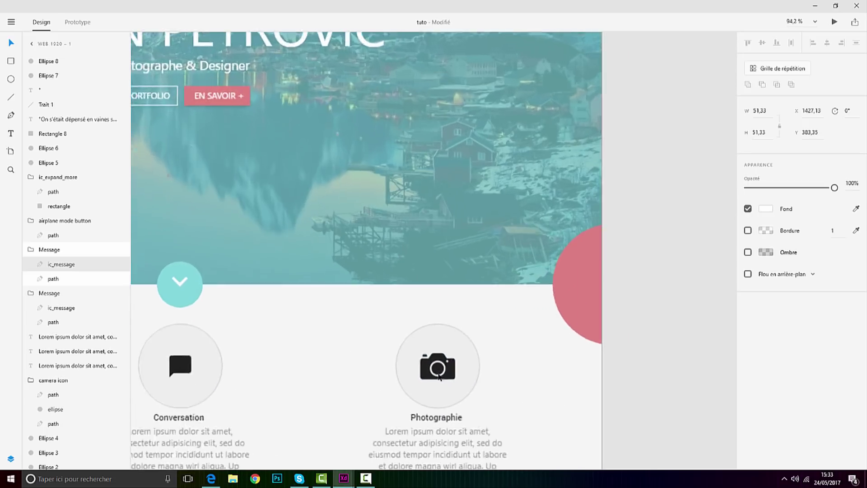
pyautogui.click(443, 369)
pyautogui.moveTo(450, 368); pyautogui.dragTo(434, 96)
pyautogui.scroll(5, 424, 132)
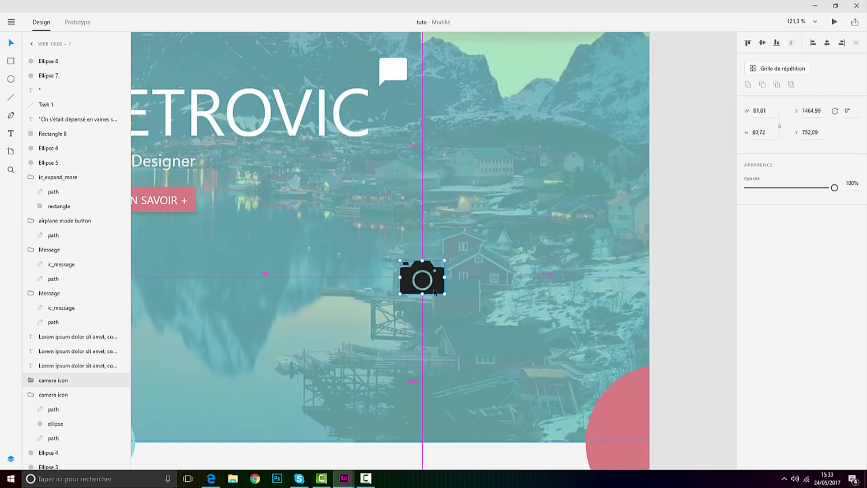
pyautogui.moveTo(441, 285); pyautogui.dragTo(415, 89)
pyautogui.hotkey('ctrl', 'z')
pyautogui.scroll(2, 423, 267)
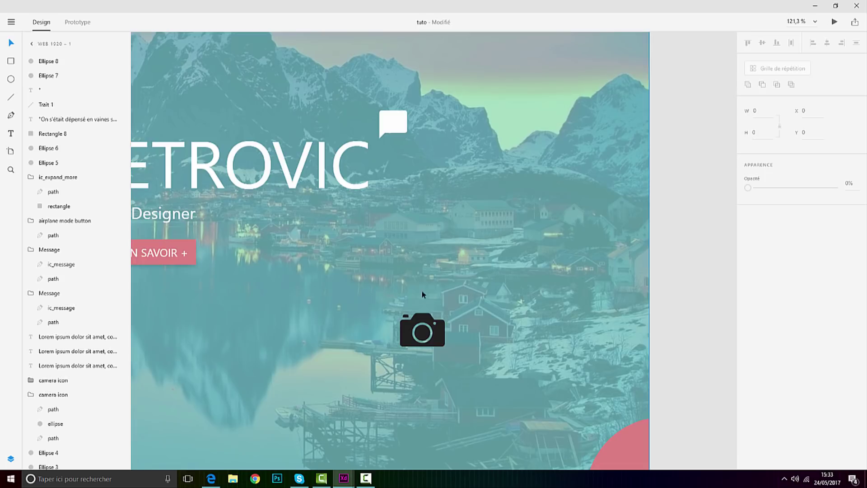
pyautogui.click(441, 337)
pyautogui.moveTo(440, 337); pyautogui.dragTo(428, 125)
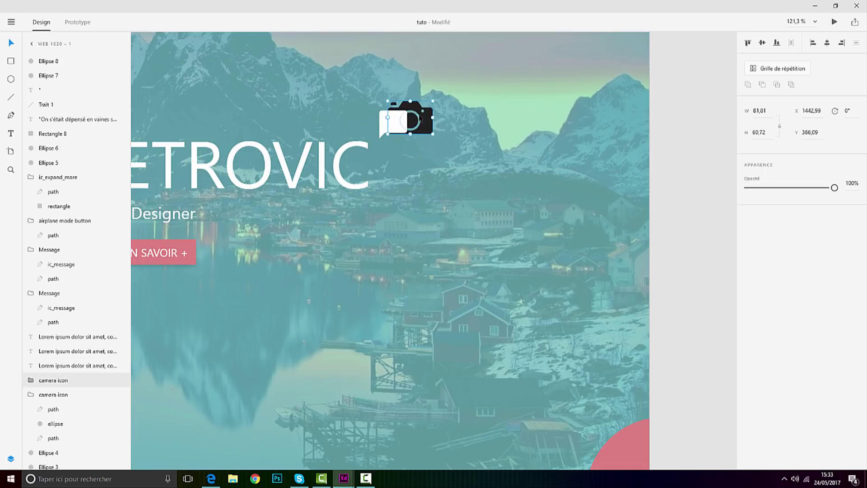
# Step: Bring the copied camera icon to the front, shrink it to about 21.81 by 16.19, and centre it inside the white speech bubble
pyautogui.scroll(5, 513, 161)
pyautogui.rightClick(533, 161)
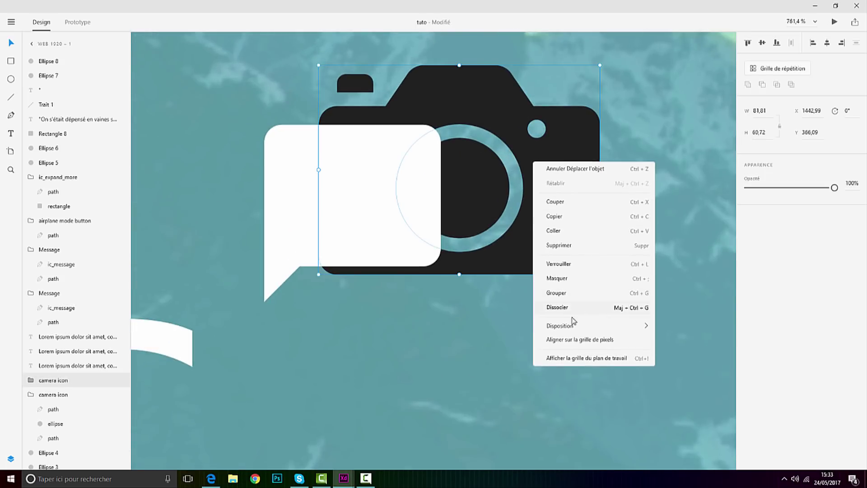
pyautogui.moveTo(578, 329)
pyautogui.click(676, 326)
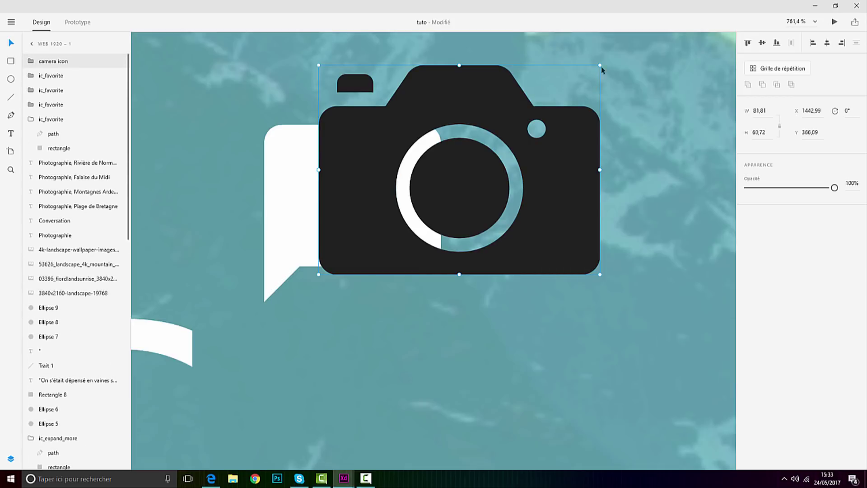
pyautogui.moveTo(599, 66); pyautogui.dragTo(398, 185)
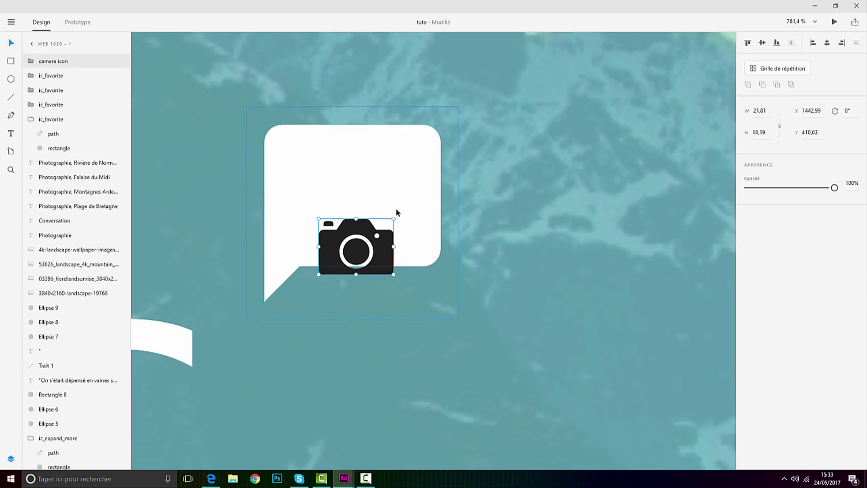
pyautogui.moveTo(382, 248); pyautogui.dragTo(376, 200)
pyautogui.click(492, 237)
pyautogui.scroll(-10, 398, 244)
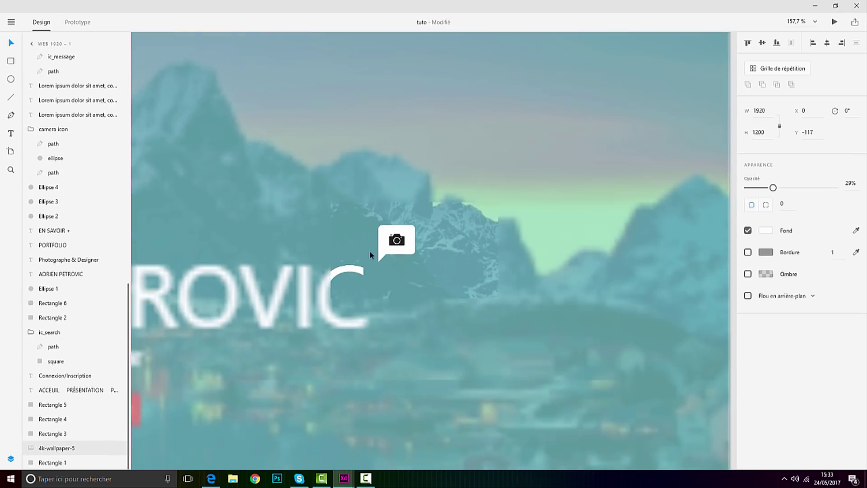
# Step: Fill the body of the small camera inside the speech bubble with the saved pink swatch
pyautogui.scroll(10, 233, 280)
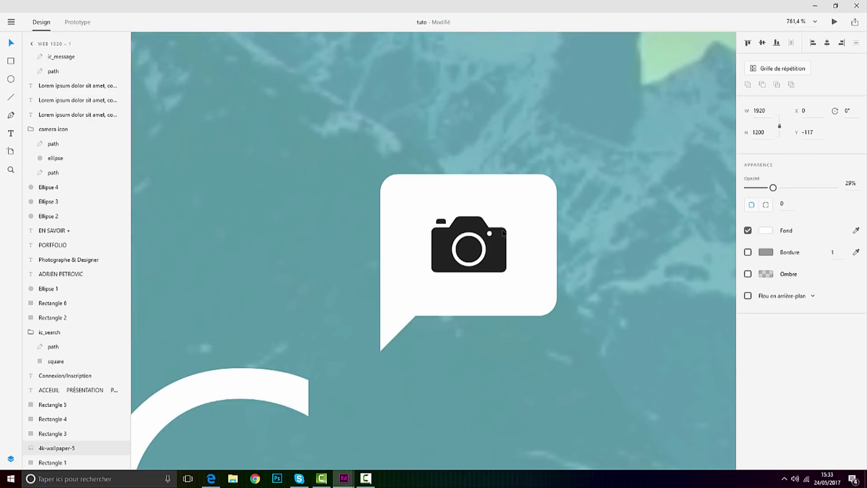
pyautogui.click(470, 246)
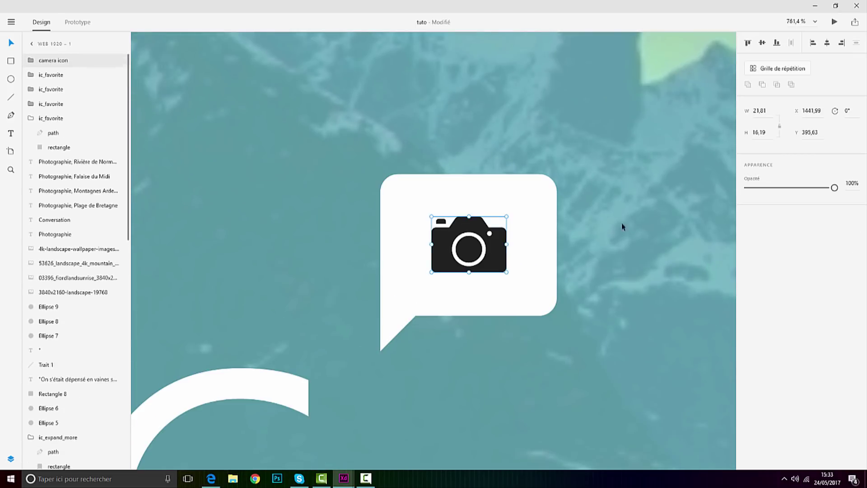
pyautogui.doubleClick(498, 245)
pyautogui.click(765, 209)
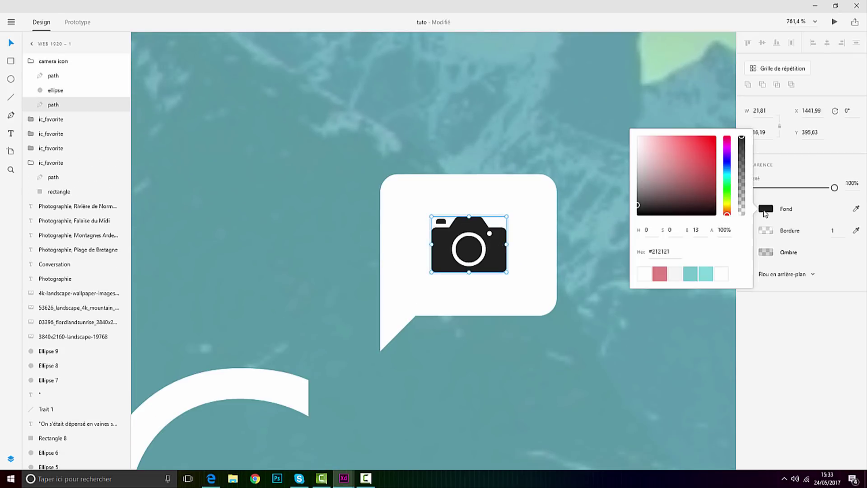
pyautogui.click(661, 275)
pyautogui.click(738, 338)
# Step: Fill the small camera's lens circle and its top-left shutter piece with the same saved pink, #DC8181
pyautogui.click(474, 249)
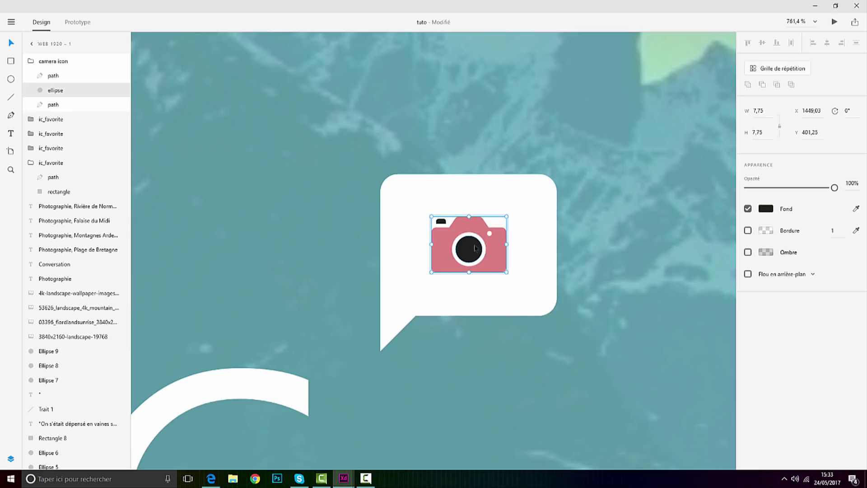
pyautogui.doubleClick(441, 223)
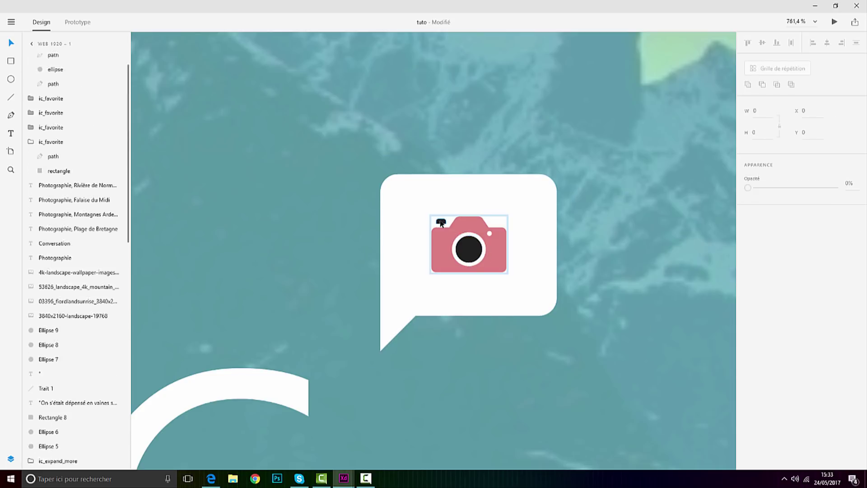
pyautogui.click(473, 247)
pyautogui.scroll(3, 451, 221)
pyautogui.keyDown('shift'); pyautogui.click(430, 225); pyautogui.keyUp('shift')
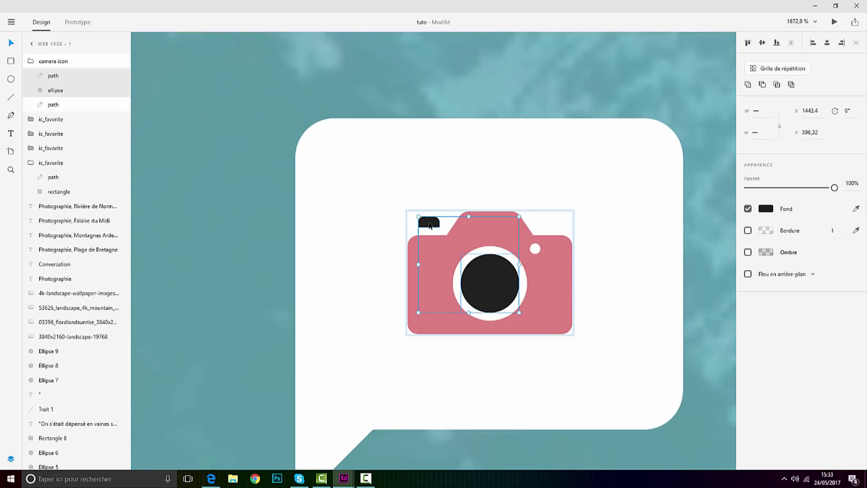
pyautogui.click(766, 208)
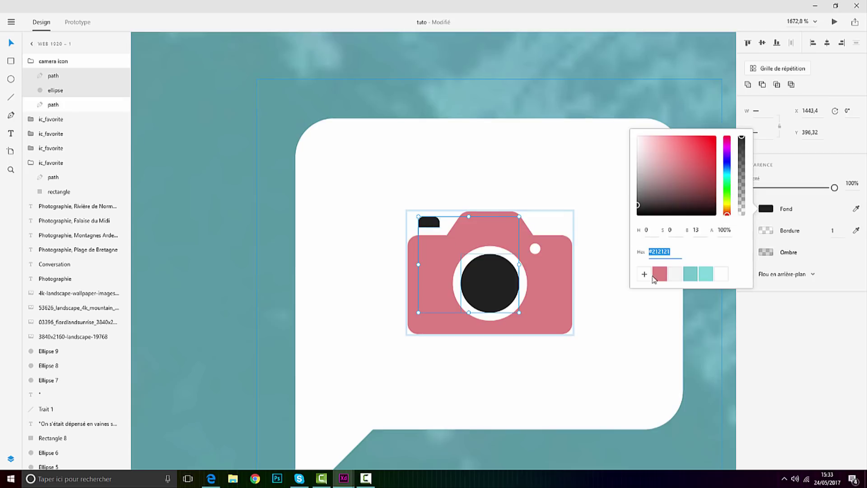
pyautogui.click(660, 273)
pyautogui.scroll(-10, 538, 317)
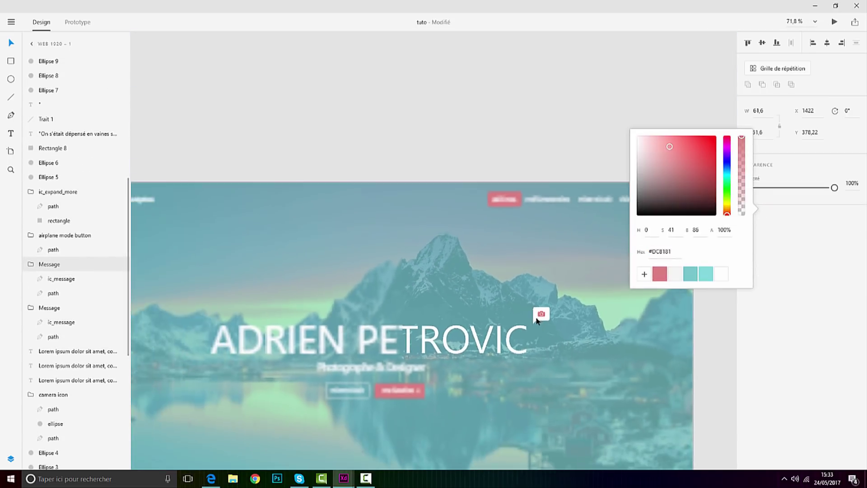
pyautogui.scroll(-4, 429, 361)
pyautogui.scroll(3, 415, 367)
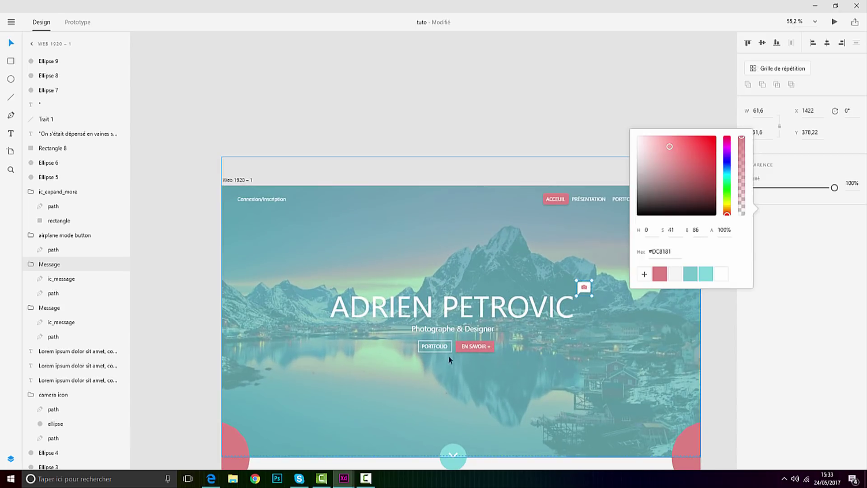
# Step: Delete the small pink camera icon from the speech bubble beside the header title
pyautogui.scroll(8, 596, 290)
pyautogui.doubleClick(388, 315)
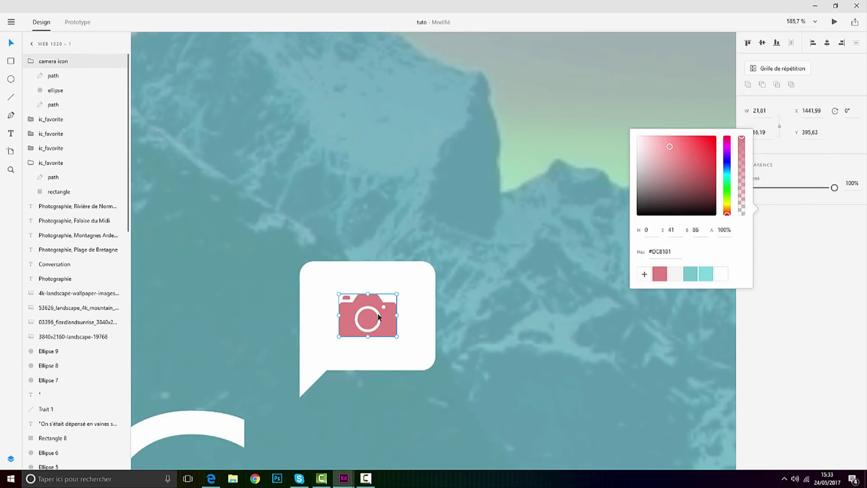
pyautogui.press('Delete')
# Step: Review the whole portfolio page from the header and icon section through the quote band to the gallery and footer
pyautogui.scroll(-11, 248, 257)
pyautogui.click(365, 268)
pyautogui.scroll(-3, 190, 286)
pyautogui.scroll(4, 158, 337)
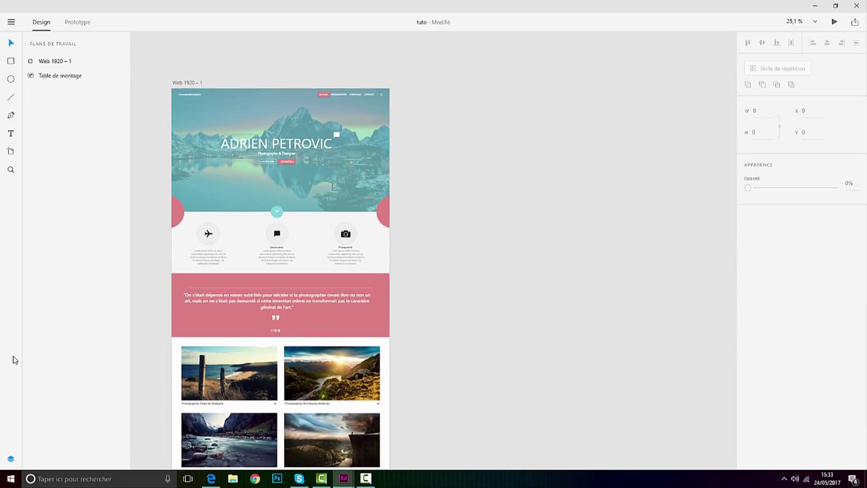
pyautogui.scroll(-3, 240, 232)
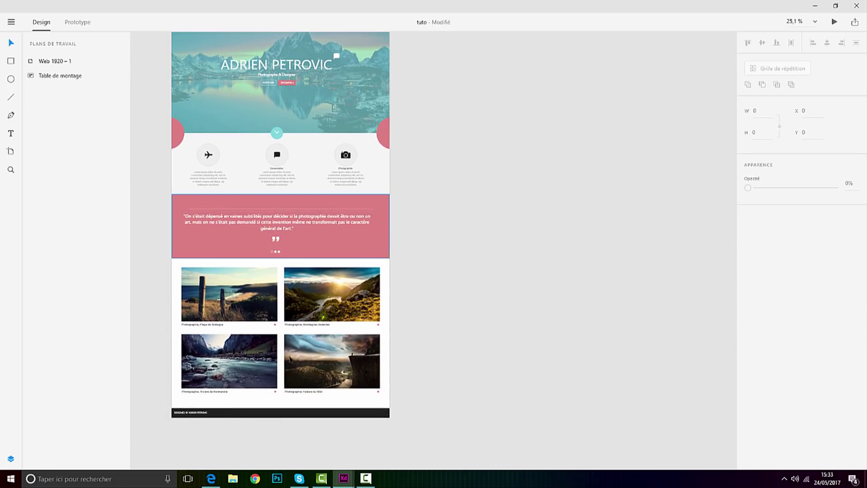
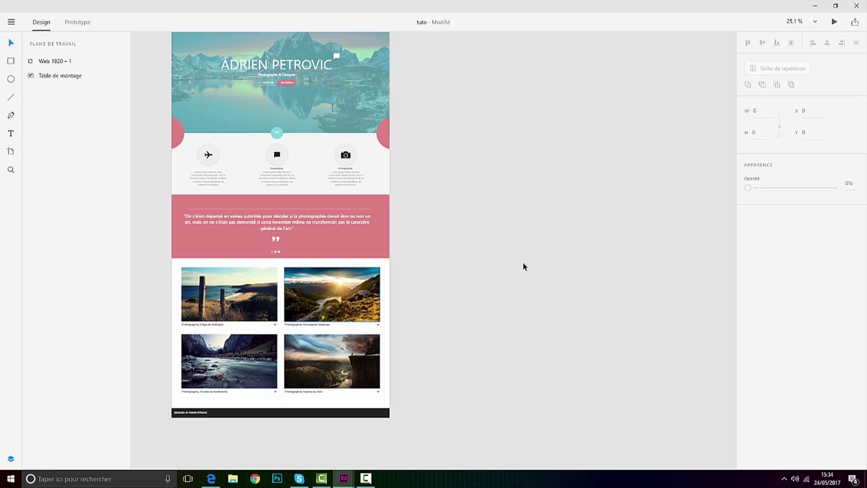
pyautogui.scroll(2, 174, 418)
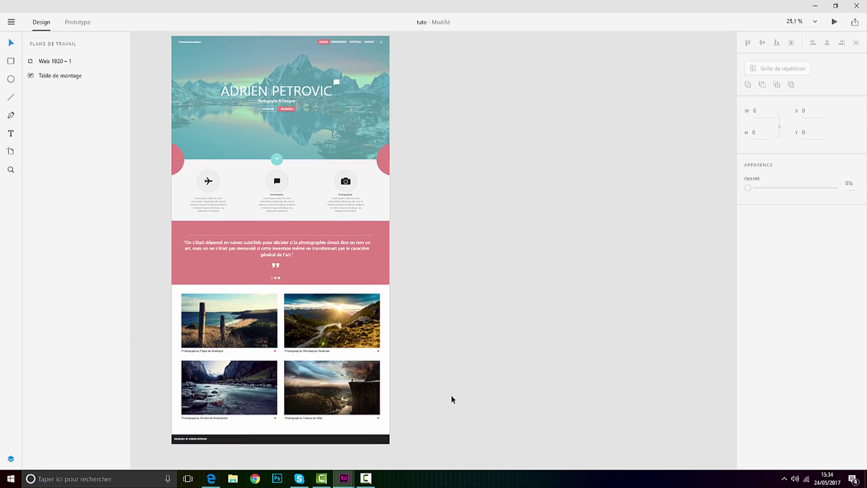
pyautogui.scroll(-3, 389, 387)
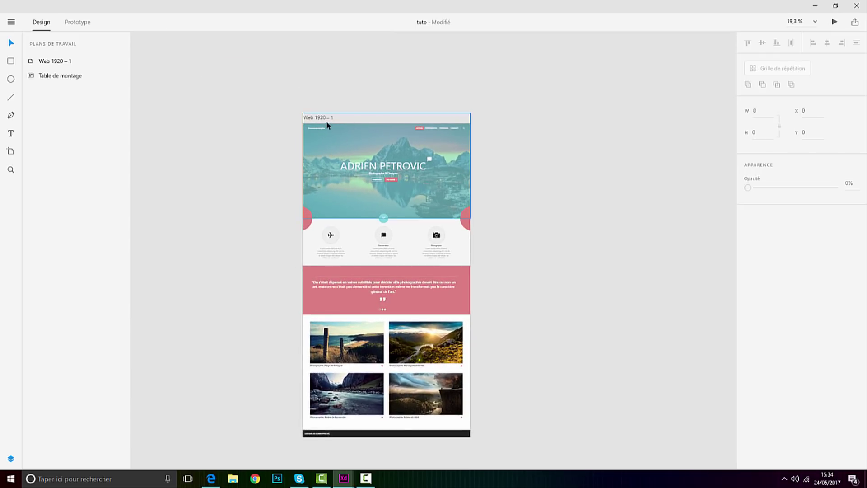
pyautogui.scroll(3, 327, 123)
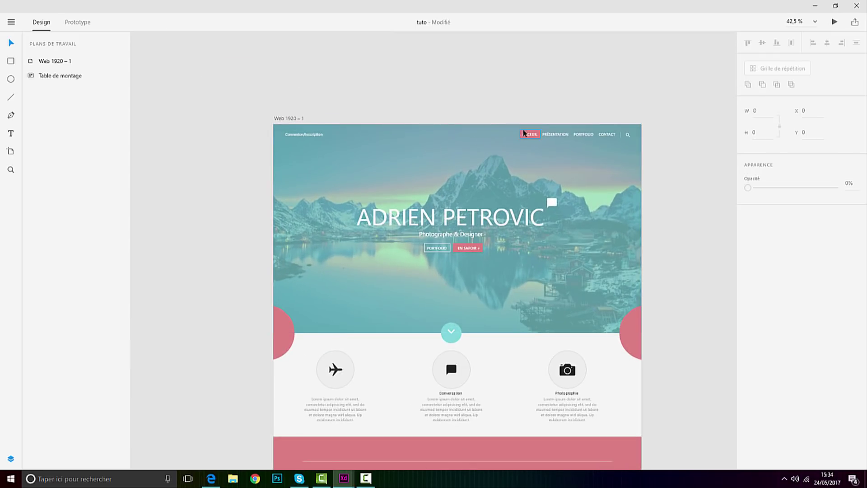
pyautogui.scroll(-2, 575, 212)
pyautogui.scroll(-2, 576, 213)
pyautogui.scroll(4, 567, 181)
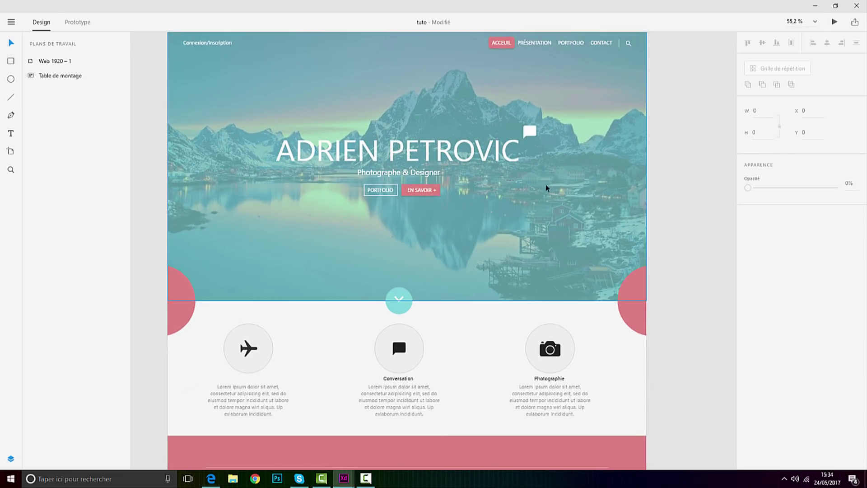
pyautogui.scroll(-5, 547, 188)
pyautogui.scroll(4, 627, 362)
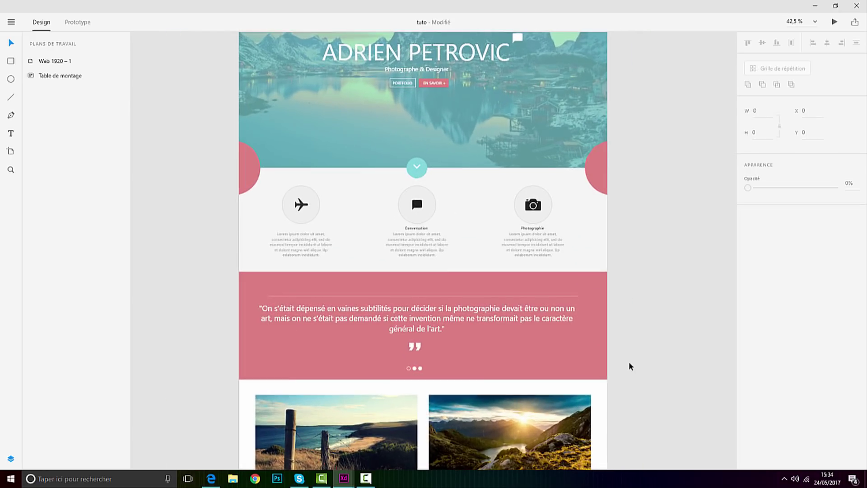
pyautogui.scroll(2, 438, 345)
pyautogui.scroll(-1, 439, 349)
pyautogui.scroll(-2, 439, 349)
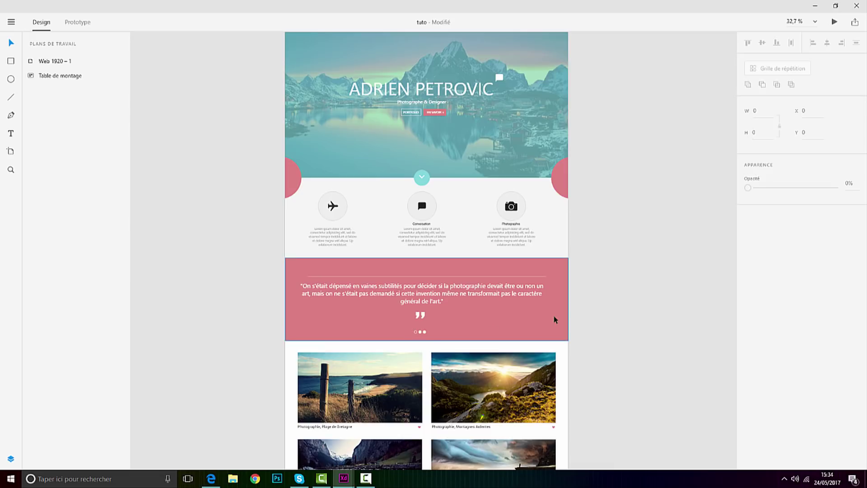
pyautogui.scroll(1, 554, 320)
# Step: Switch to the Edge browser's photography quotes page and copy the quote author's name, Walter Benjamin
pyautogui.click(211, 478)
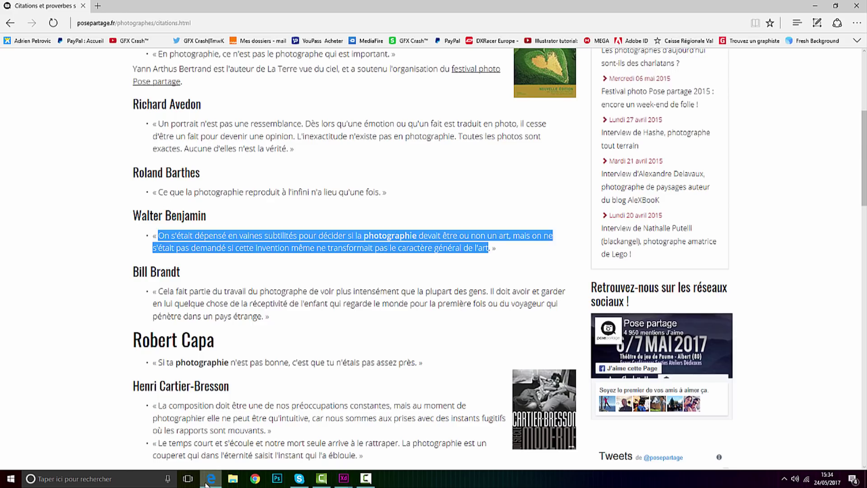
pyautogui.moveTo(209, 225); pyautogui.dragTo(135, 219)
pyautogui.hotkey('ctrl', 'c')
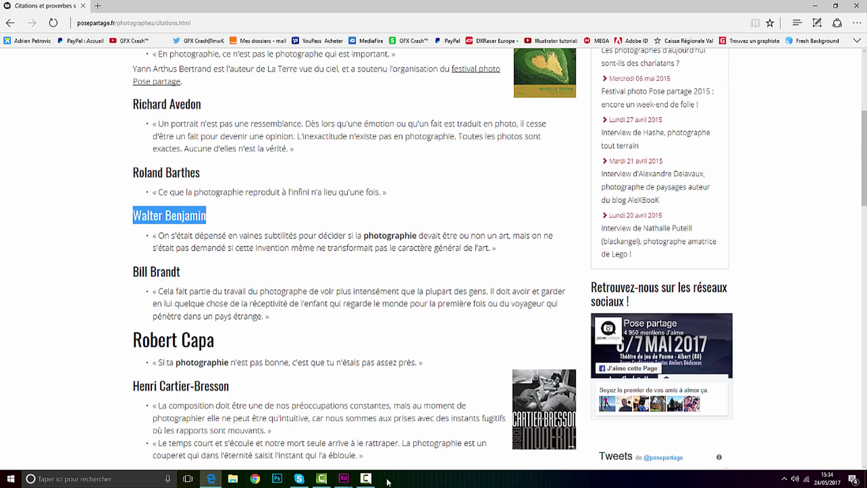
# Step: Back in Adobe XD, duplicate the quote text within the pink band and replace the copy's wording with "Walter Benjamin"
pyautogui.click(344, 478)
pyautogui.click(271, 445)
pyautogui.scroll(3, 535, 350)
pyautogui.moveTo(324, 210); pyautogui.dragTo(288, 283)
pyautogui.doubleClick(427, 293)
pyautogui.hotkey('ctrl', 'a')
pyautogui.hotkey('ctrl', 'v')
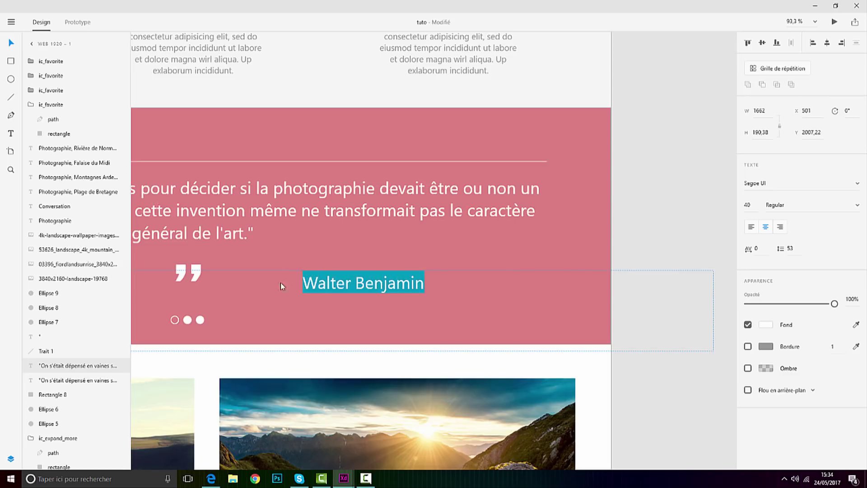
# Step: Set the author's name to Italic at font size 30
pyautogui.click(858, 209)
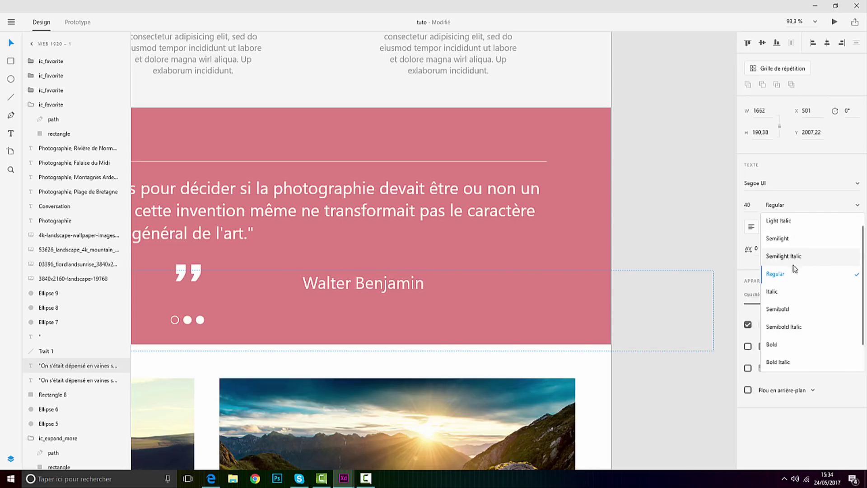
pyautogui.click(791, 293)
pyautogui.moveTo(748, 213); pyautogui.dragTo(749, 218)
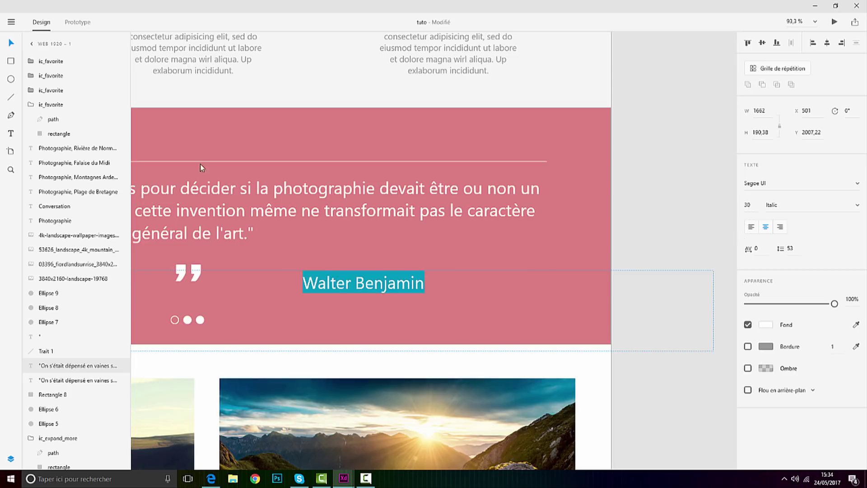
pyautogui.click(11, 43)
# Step: Move the author's name to the lower-right corner of the pink quote band, at X 935, Y 2114,22
pyautogui.moveTo(364, 286); pyautogui.dragTo(547, 333)
pyautogui.scroll(-5, 549, 330)
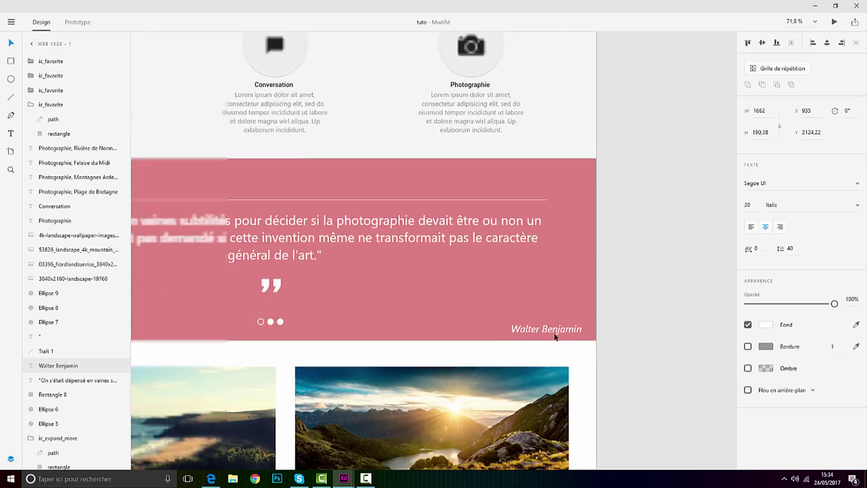
pyautogui.hotkey('shift', 'Up')
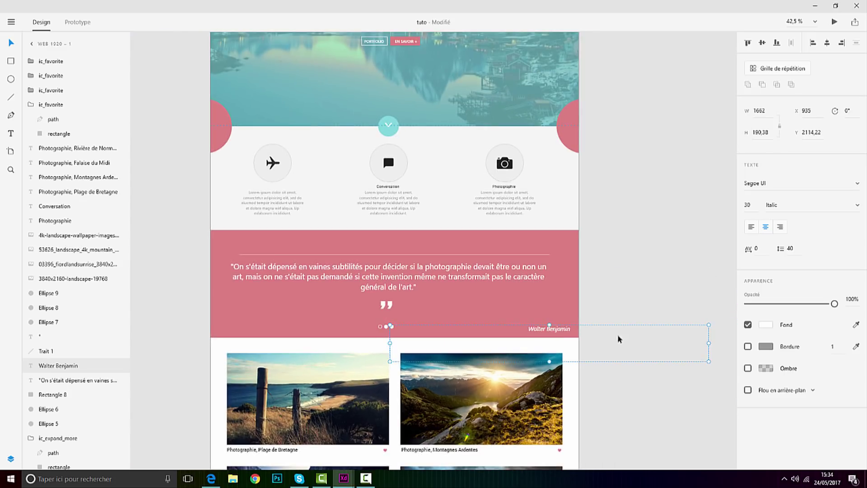
pyautogui.click(694, 310)
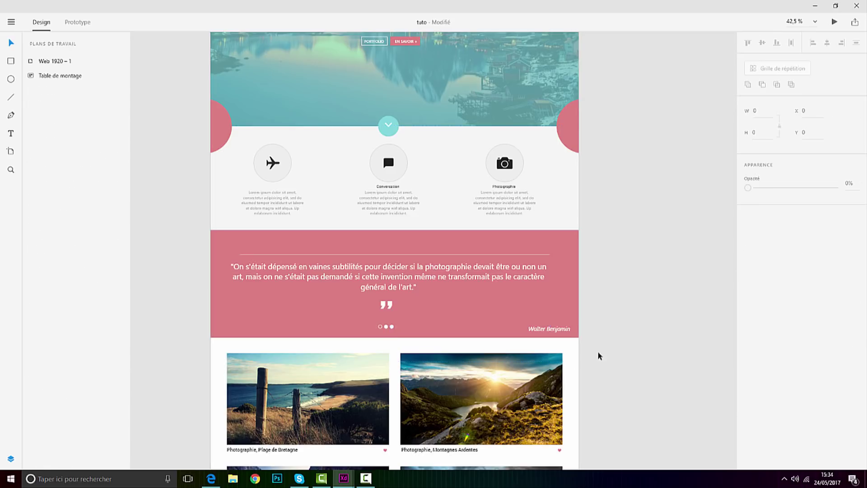
# Step: Start an image import for the footer and browse to Création Professionnel > NewSiteWeb > Réseaux sociaux
pyautogui.scroll(-6, 598, 354)
pyautogui.scroll(4, 574, 379)
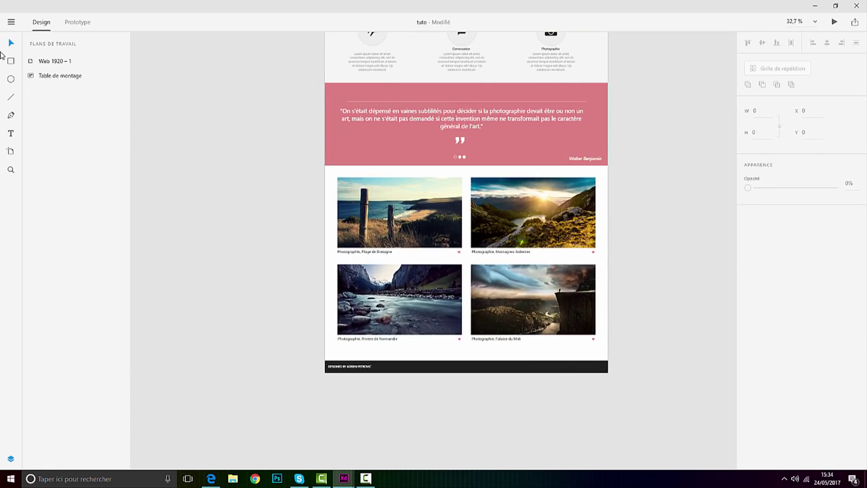
pyautogui.click(9, 23)
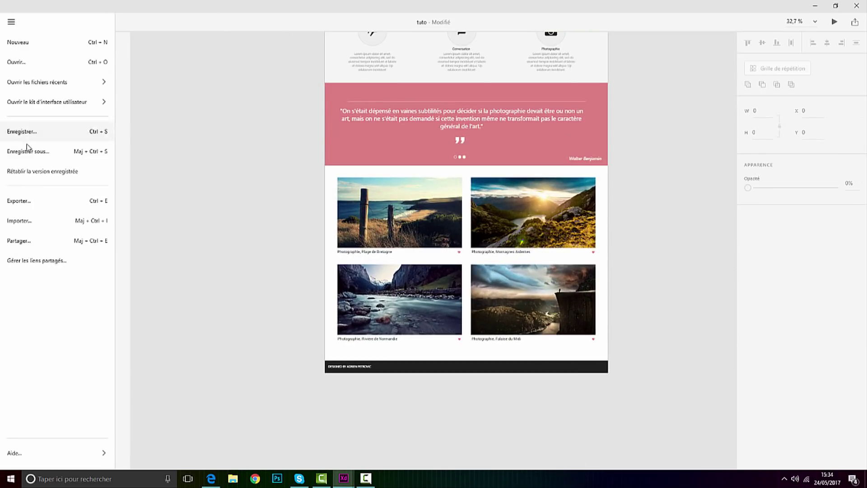
pyautogui.click(31, 221)
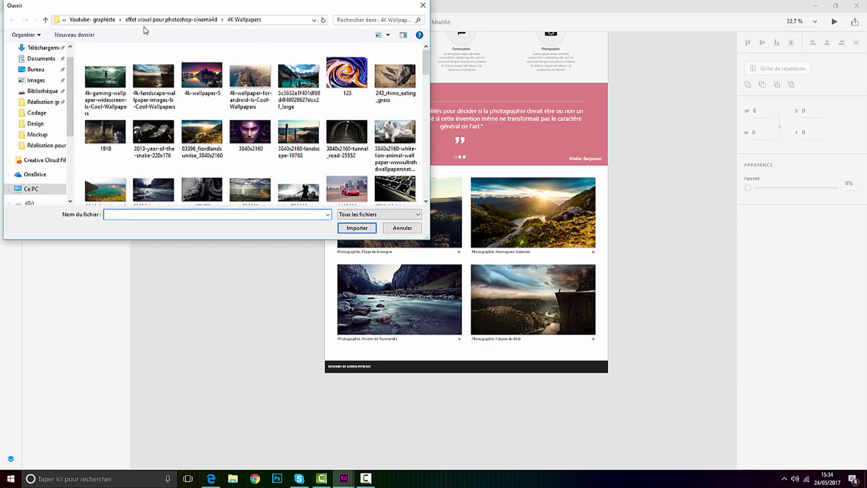
pyautogui.click(108, 21)
pyautogui.doubleClick(117, 100)
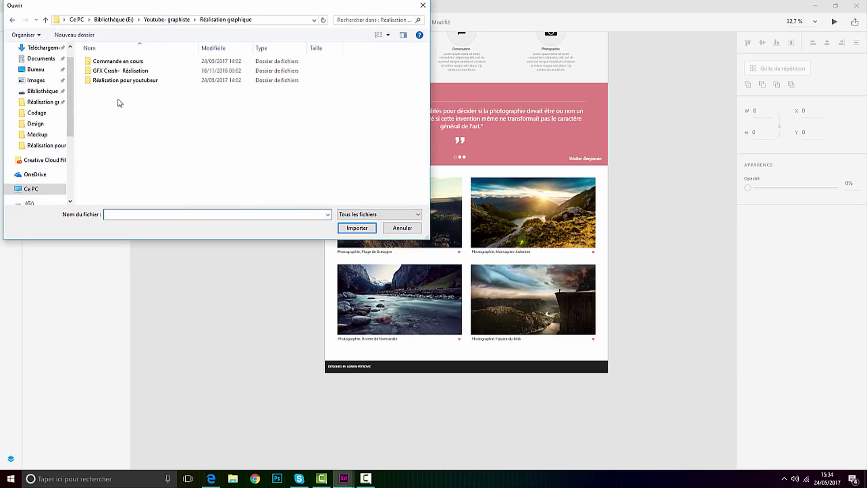
pyautogui.doubleClick(116, 71)
pyautogui.doubleClick(116, 71)
pyautogui.scroll(-1, 115, 77)
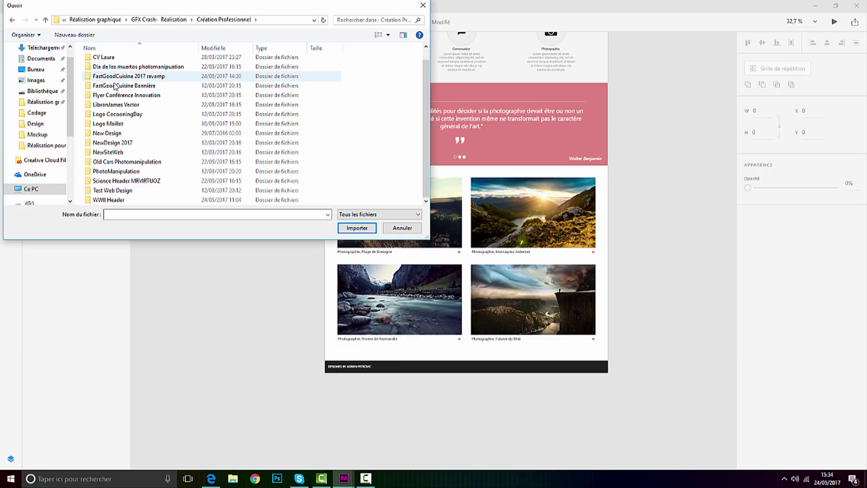
pyautogui.click(123, 154)
pyautogui.doubleClick(123, 152)
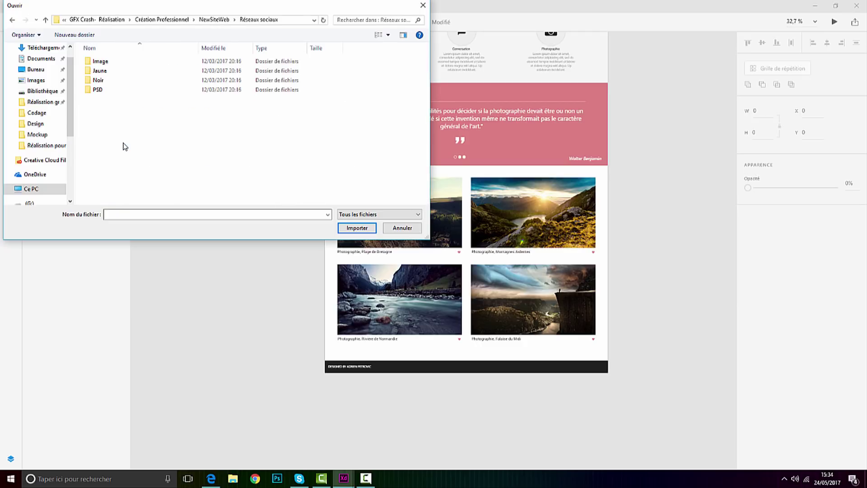
# Step: Look through the Image, Jaune, Noir and PSD subfolders of Réseaux sociaux for suitable social-media icons
pyautogui.click(12, 22)
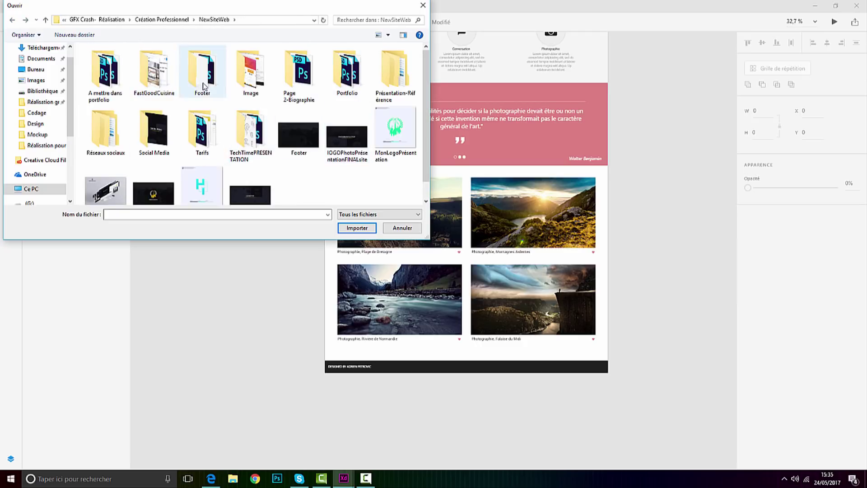
pyautogui.click(112, 137)
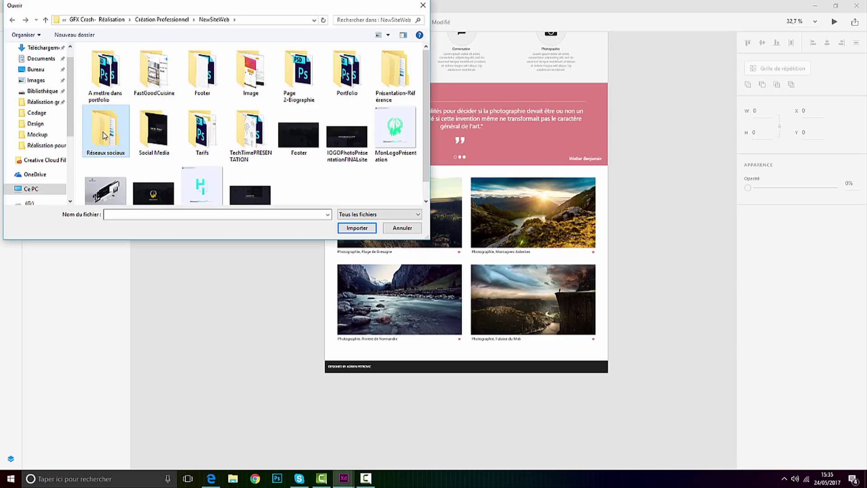
pyautogui.doubleClick(104, 135)
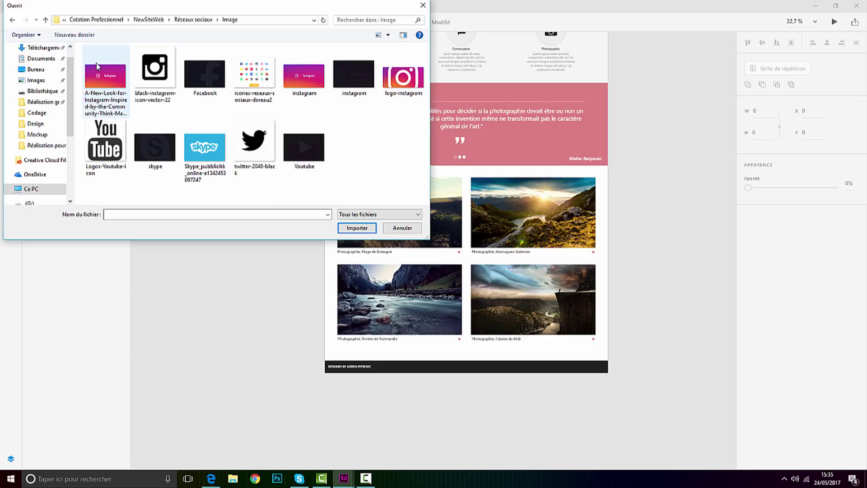
pyautogui.click(13, 20)
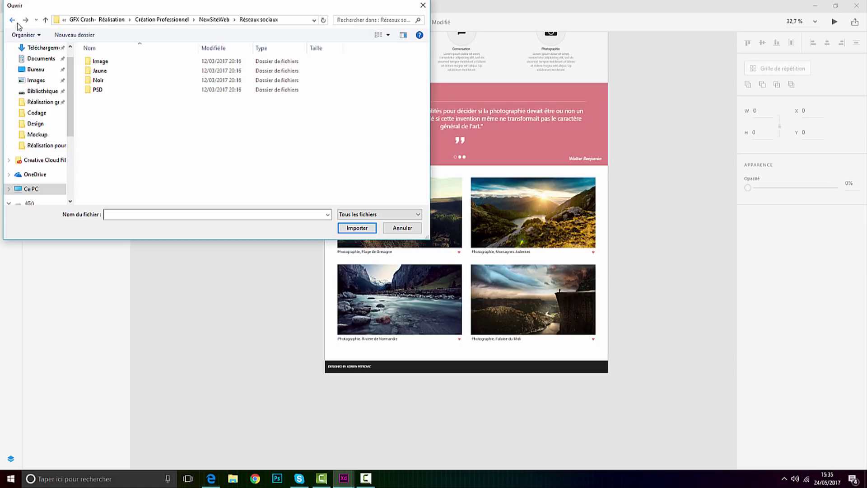
pyautogui.doubleClick(95, 69)
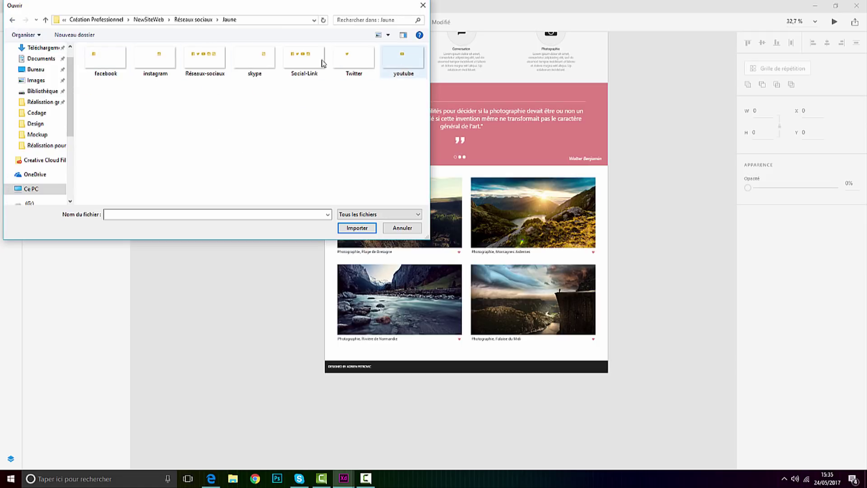
pyautogui.click(13, 20)
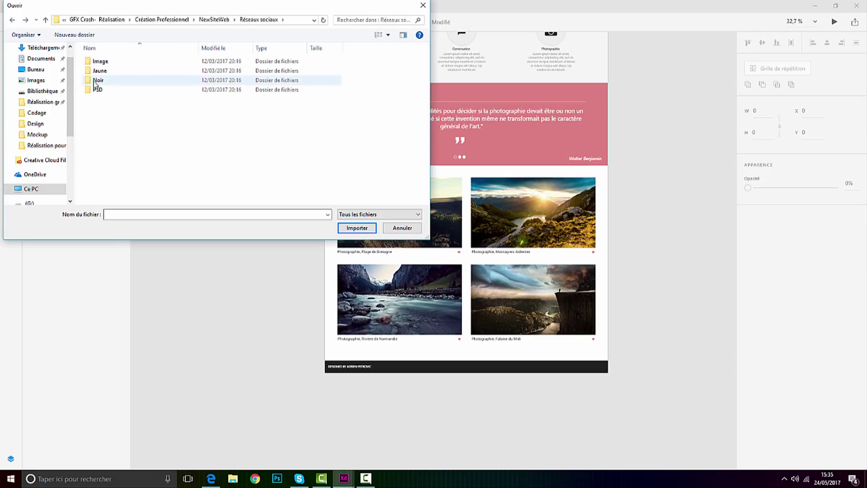
pyautogui.doubleClick(95, 81)
pyautogui.click(12, 19)
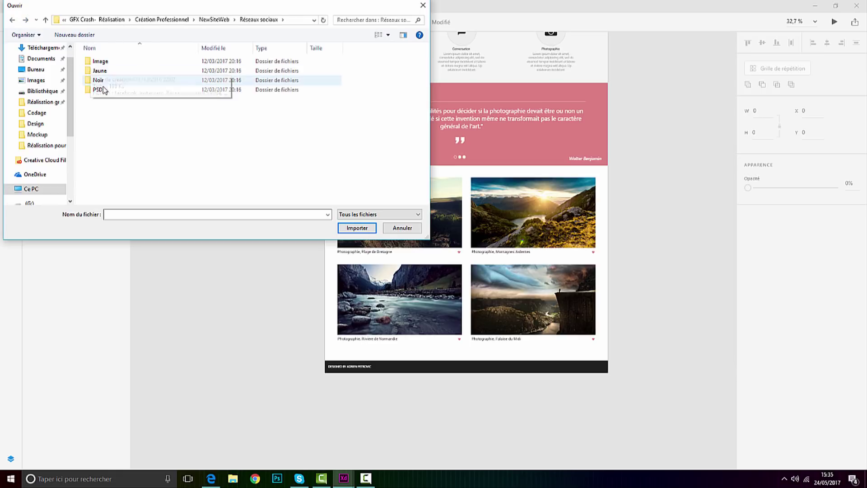
pyautogui.doubleClick(103, 89)
pyautogui.click(12, 19)
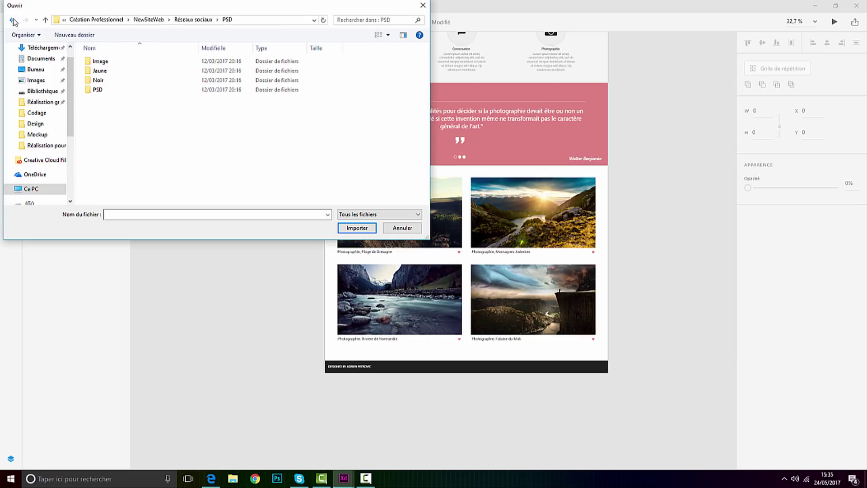
pyautogui.doubleClick(101, 61)
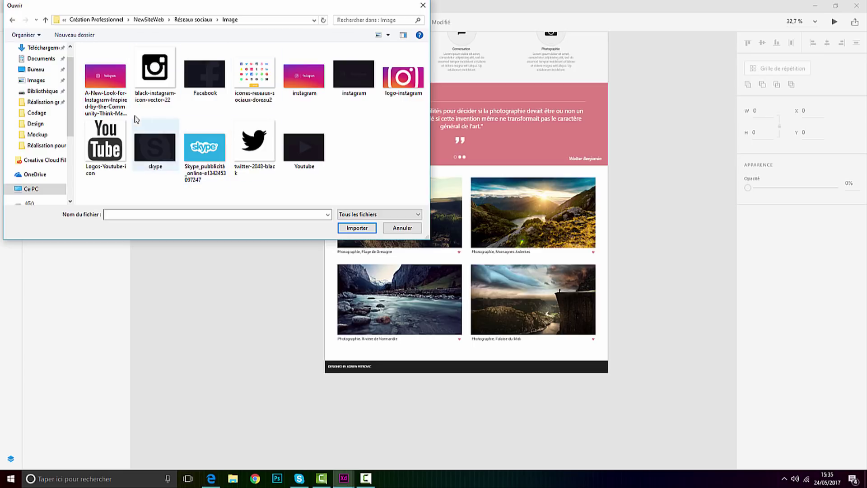
pyautogui.click(13, 20)
# Step: Import the Réseaux-sociaux image from the Jaune folder and place its icons just below the footer
pyautogui.doubleClick(96, 71)
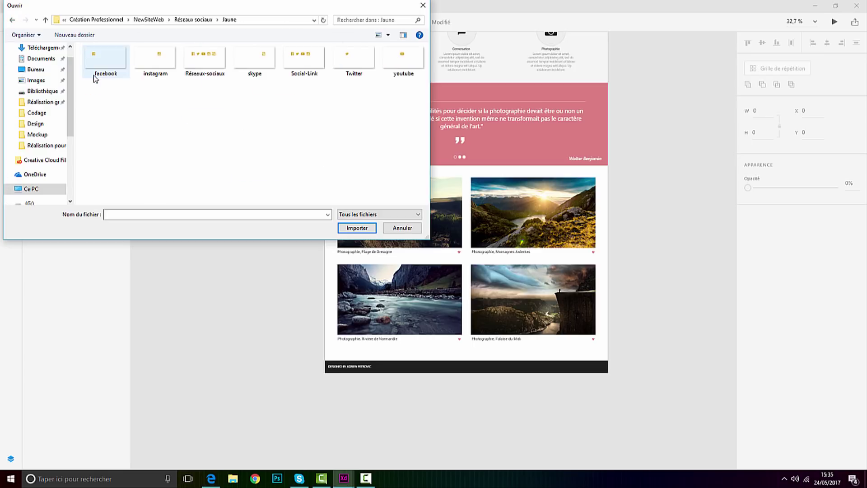
pyautogui.doubleClick(212, 62)
pyautogui.moveTo(459, 217); pyautogui.dragTo(573, 402)
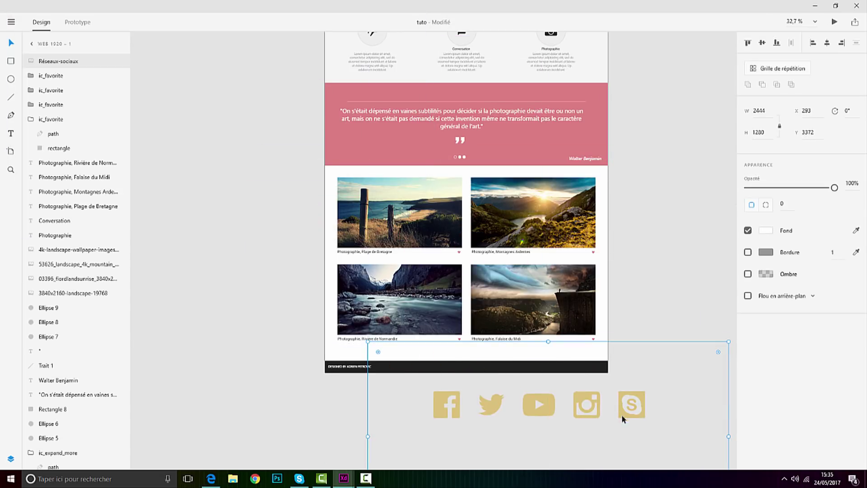
# Step: Shrink the social icons image to about 561 × 294 and position its icons on the dark footer's right end
pyautogui.moveTo(705, 346); pyautogui.dragTo(595, 350)
pyautogui.scroll(-3, 540, 369)
pyautogui.moveTo(588, 297); pyautogui.dragTo(590, 295)
pyautogui.scroll(5, 616, 296)
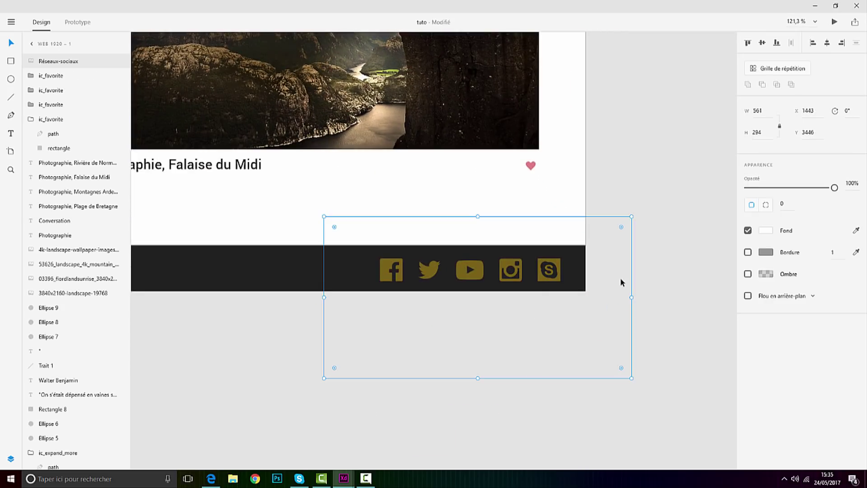
# Step: Move the social icons image up so its icons sit just above the dark footer, at about X 1455, Y 3371
pyautogui.rightClick(622, 281)
pyautogui.moveTo(727, 239)
pyautogui.click(754, 242)
pyautogui.moveTo(556, 270); pyautogui.dragTo(562, 231)
# Step: Try to recolour the social icons image through its fill colour, ending on #FFFFFF
pyautogui.scroll(3, 551, 222)
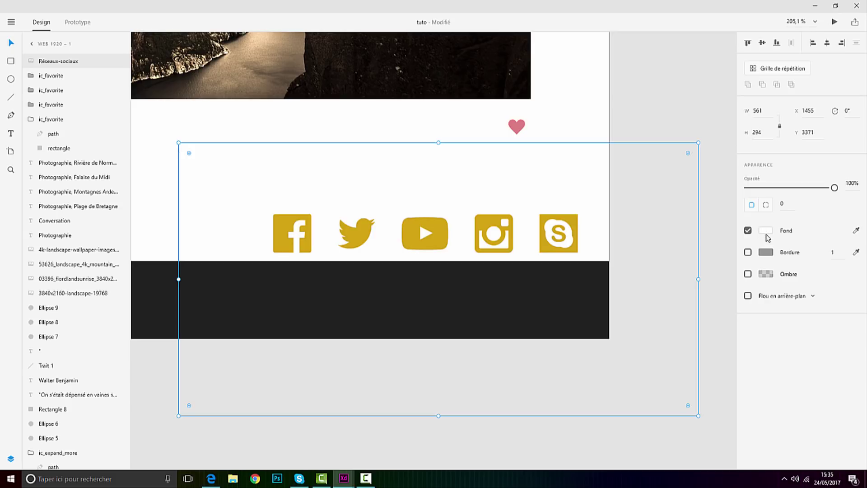
pyautogui.click(767, 235)
pyautogui.moveTo(706, 225); pyautogui.dragTo(629, 159)
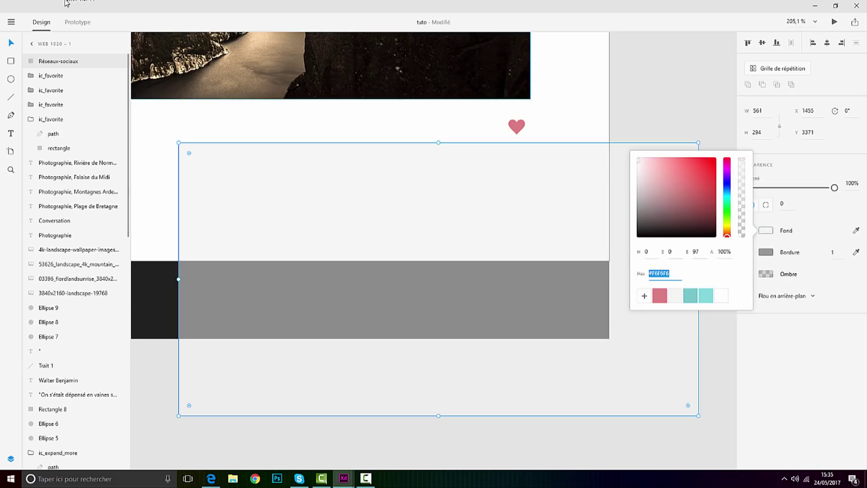
pyautogui.write('FFFFFF')
pyautogui.press('Return')
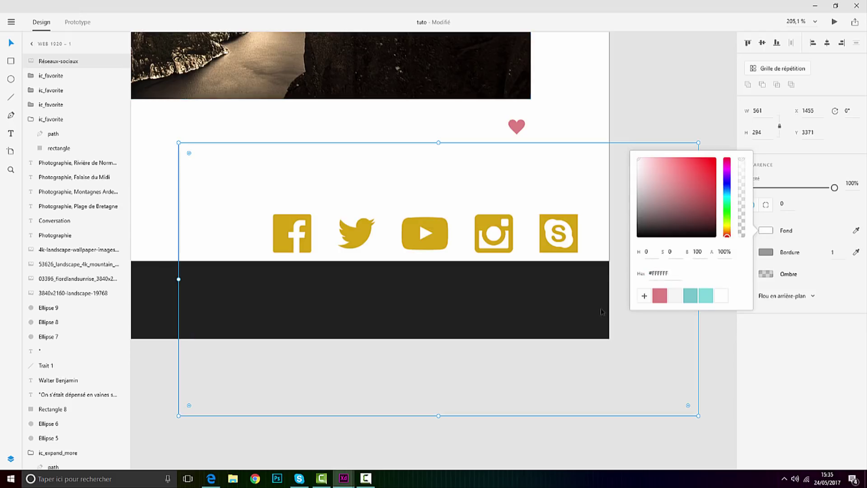
pyautogui.scroll(-5, 482, 234)
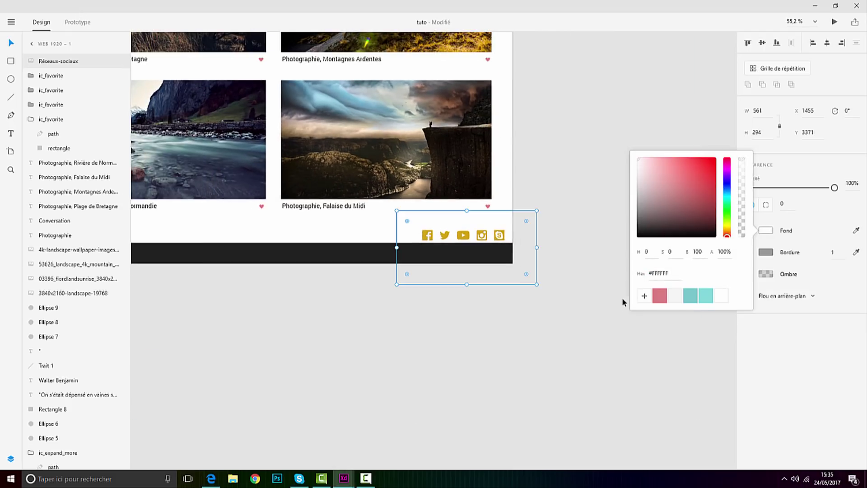
pyautogui.click(626, 298)
# Step: Try editing and repositioning the social icons image near the footer, and delete it from the page
pyautogui.click(503, 235)
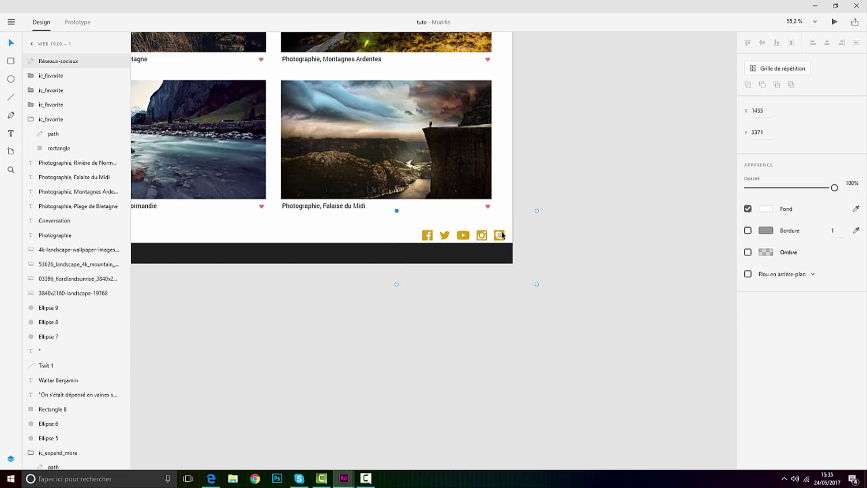
pyautogui.scroll(3, 510, 226)
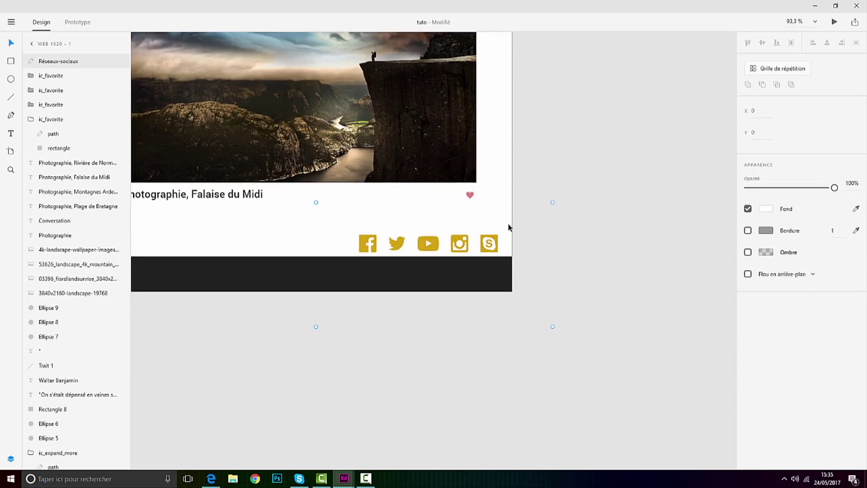
pyautogui.click(489, 233)
pyautogui.moveTo(489, 246); pyautogui.dragTo(488, 272)
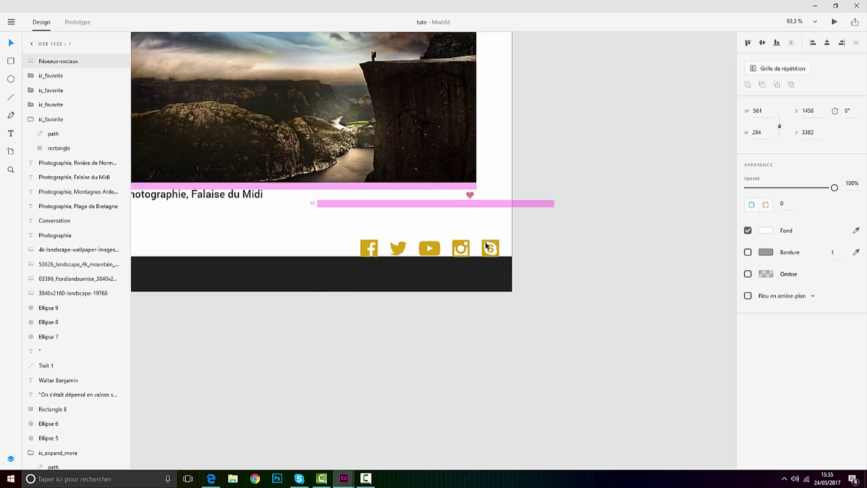
pyautogui.press('Delete')
pyautogui.scroll(-1, 559, 127)
pyautogui.scroll(-6, 559, 127)
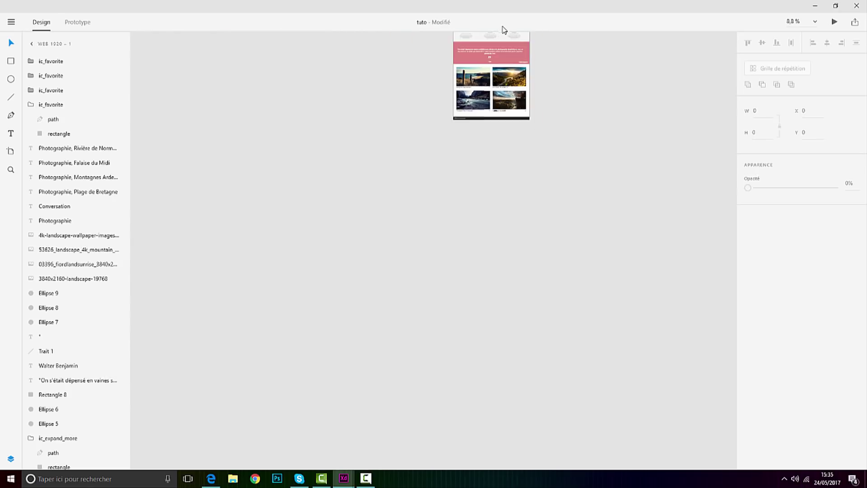
pyautogui.scroll(6, 502, 94)
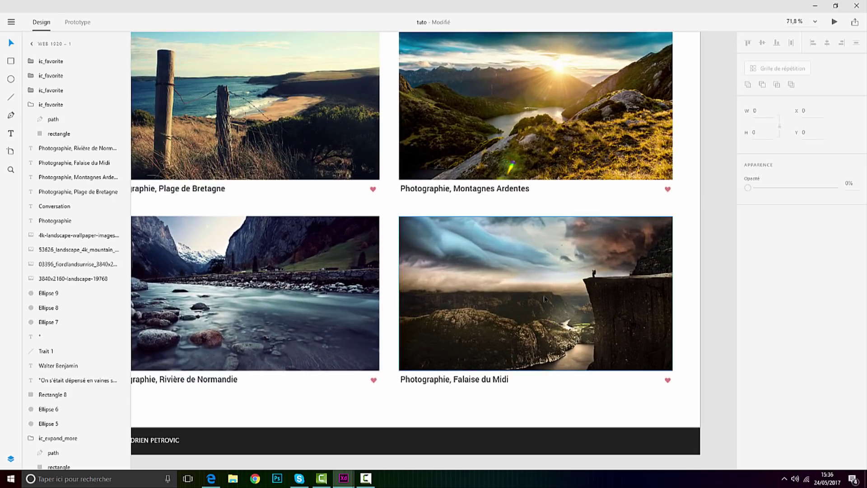
# Step: Duplicate the "Photographie, Montagnes Ardentes" caption directly beside the original and replace the copy's text with "2005"
pyautogui.scroll(2, 546, 298)
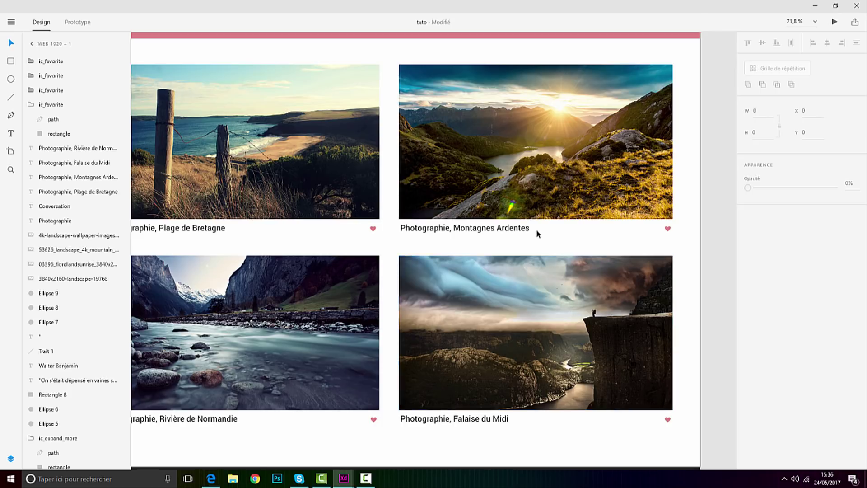
pyautogui.scroll(3, 536, 229)
pyautogui.scroll(-4, 536, 229)
pyautogui.scroll(3, 536, 227)
pyautogui.scroll(3, 557, 227)
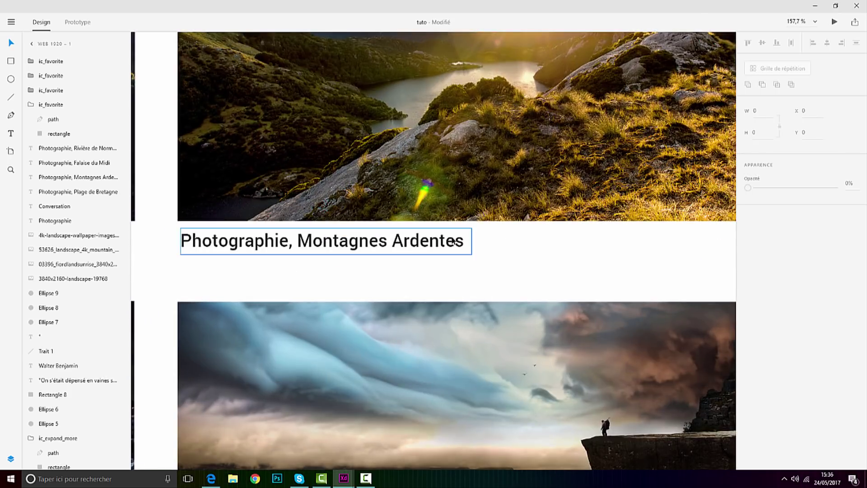
pyautogui.click(432, 243)
pyautogui.moveTo(467, 248); pyautogui.dragTo(642, 258)
pyautogui.doubleClick(619, 246)
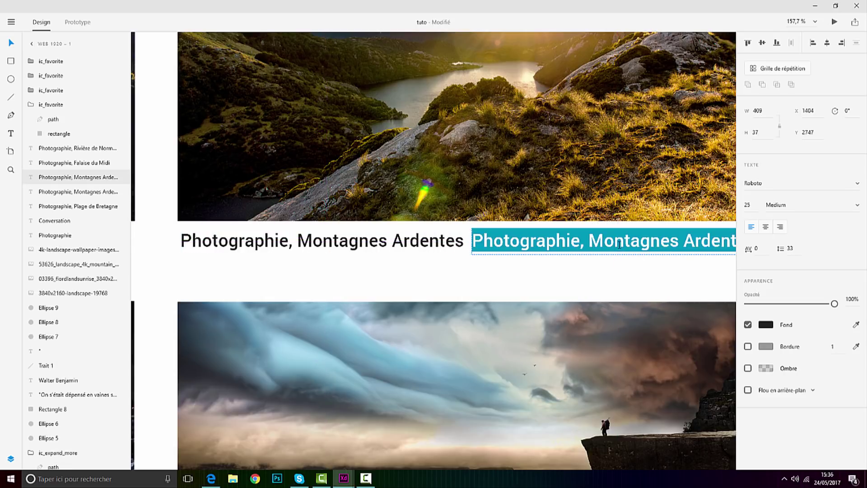
pyautogui.write('2005')
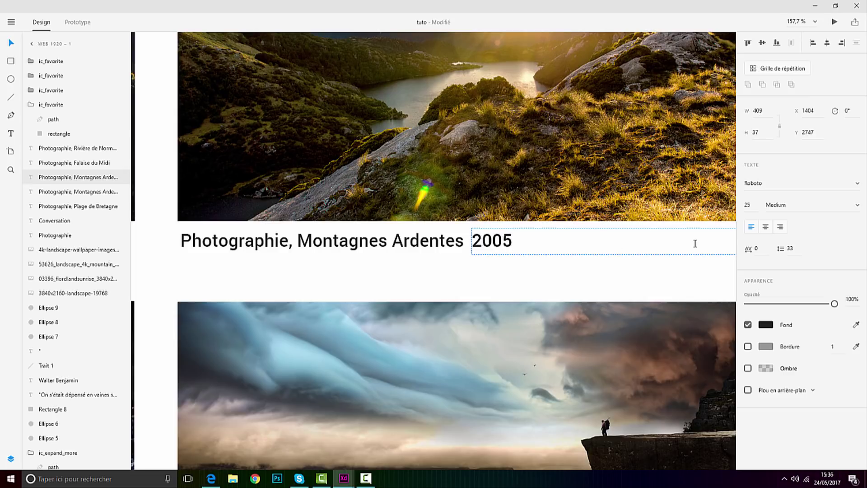
# Step: Recolour the "2005" text with the light turquoise swatch #81D6DC
pyautogui.click(765, 326)
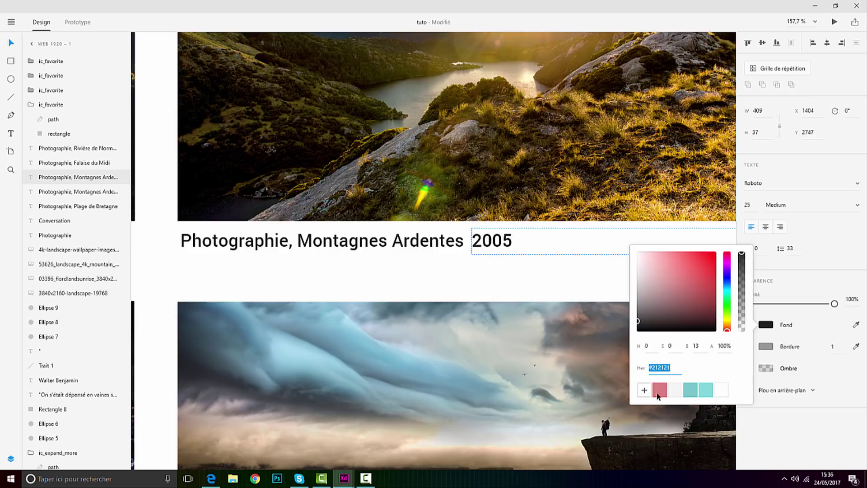
pyautogui.click(706, 391)
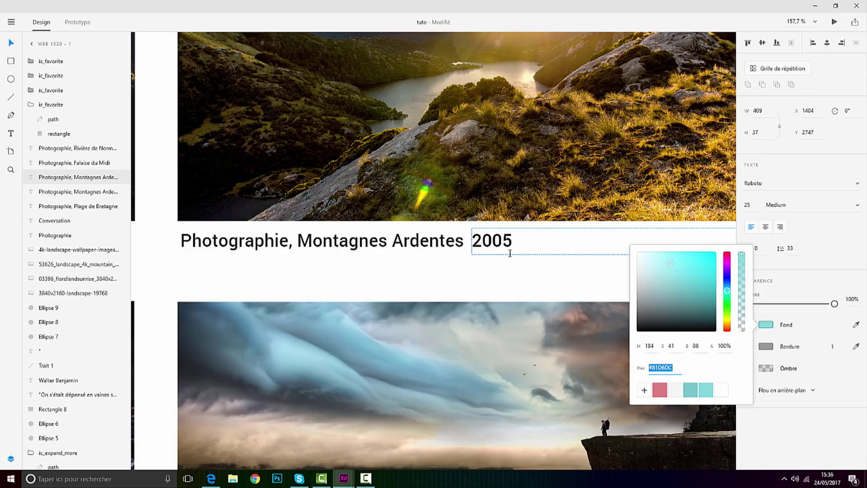
pyautogui.click(504, 245)
pyautogui.click(13, 42)
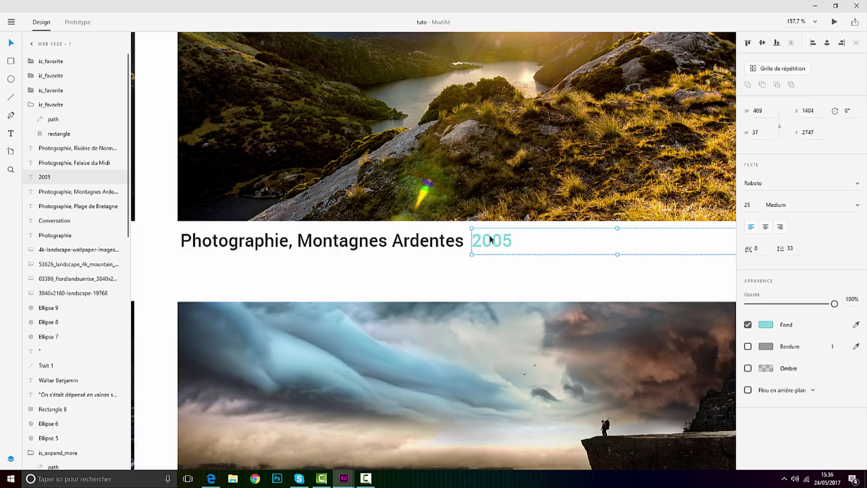
# Step: Shrink the "2005" text box to about 72 × 31 and align it beside the caption at about X 1412, Y 2748
pyautogui.scroll(-5, 490, 239)
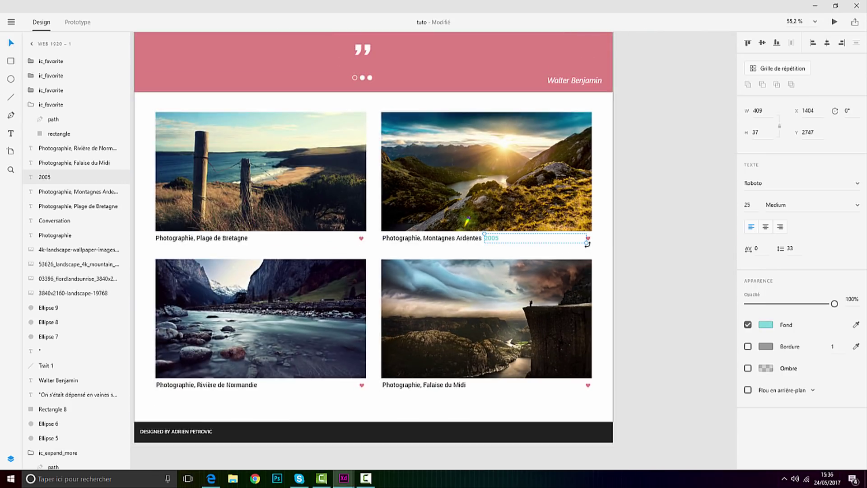
pyautogui.moveTo(572, 243); pyautogui.dragTo(503, 243)
pyautogui.scroll(5, 468, 248)
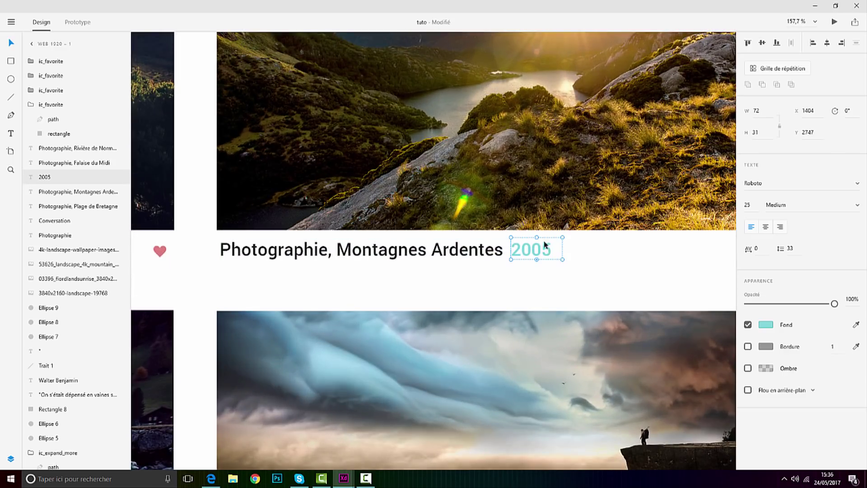
pyautogui.moveTo(532, 248); pyautogui.dragTo(533, 251)
pyautogui.scroll(1, 520, 335)
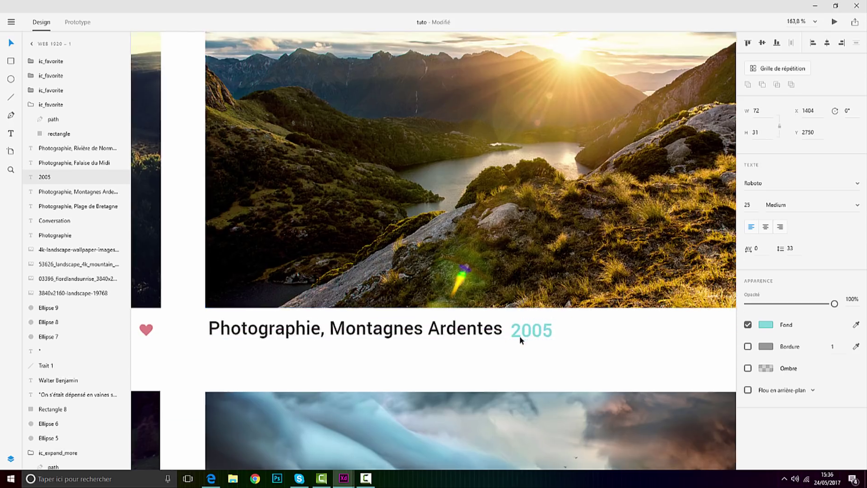
pyautogui.scroll(5, 520, 335)
pyautogui.moveTo(522, 333)
pyautogui.mouseDown()
pyautogui.moveTo(520, 326)
pyautogui.moveTo(534, 328)
pyautogui.mouseUp()
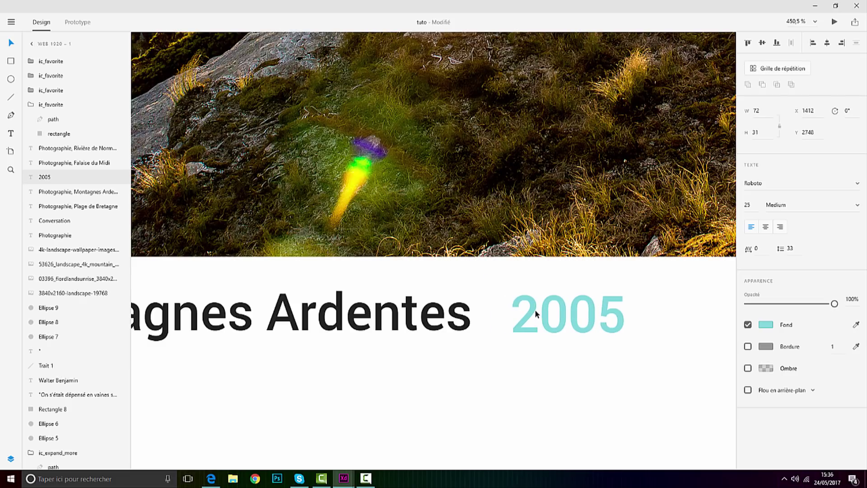
# Step: Examine the whole page layout from the header down to the photo gallery and footer
pyautogui.scroll(-13, 536, 311)
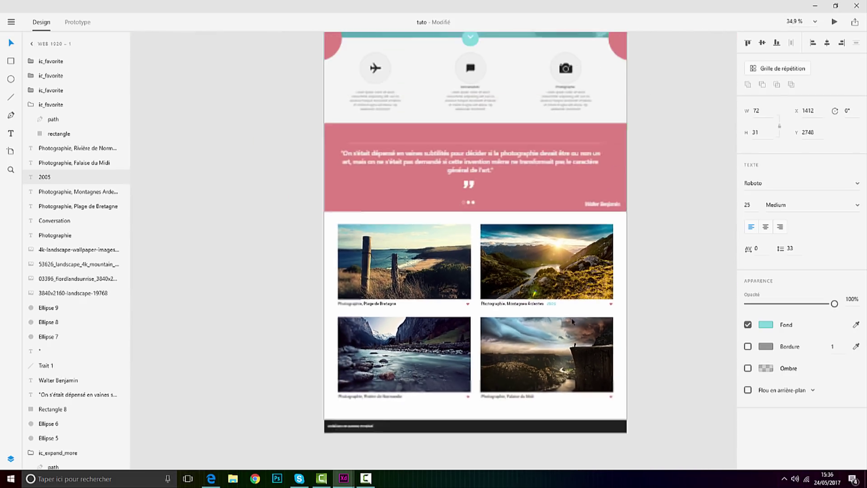
pyautogui.click(611, 341)
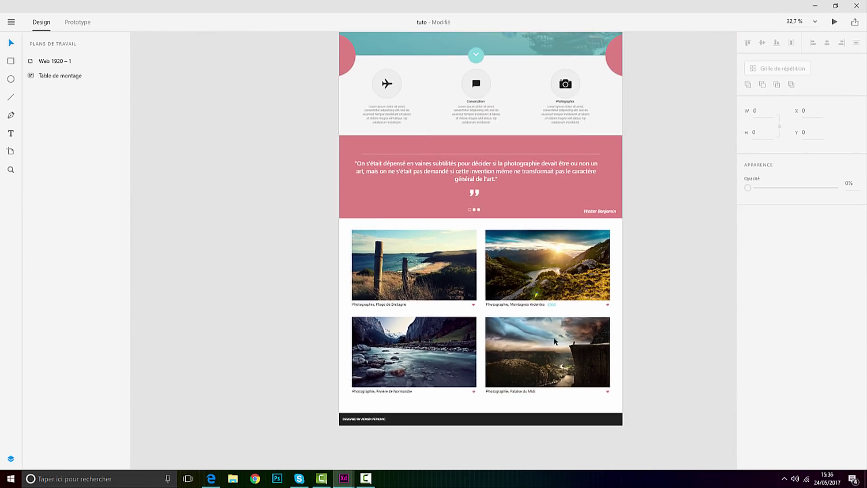
pyautogui.scroll(5, 464, 340)
pyautogui.scroll(-6, 717, 240)
pyautogui.scroll(-4, 678, 147)
pyautogui.scroll(-3, 709, 144)
pyautogui.scroll(10, 733, 113)
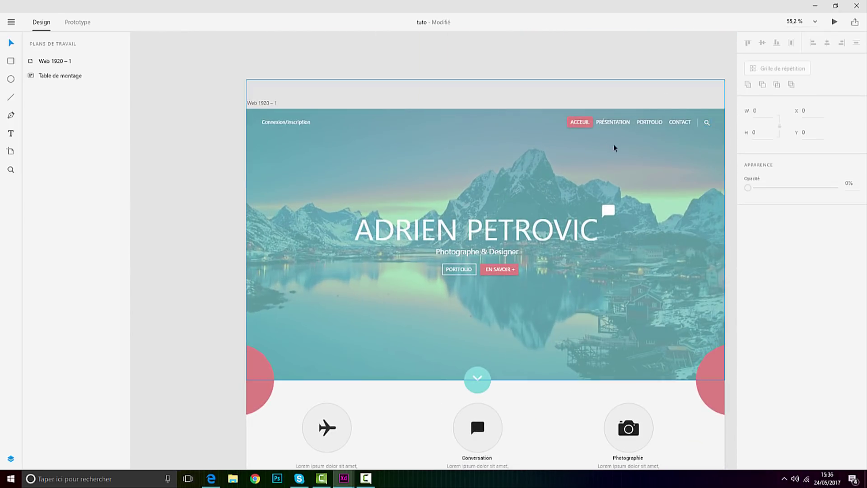
pyautogui.scroll(-2, 604, 192)
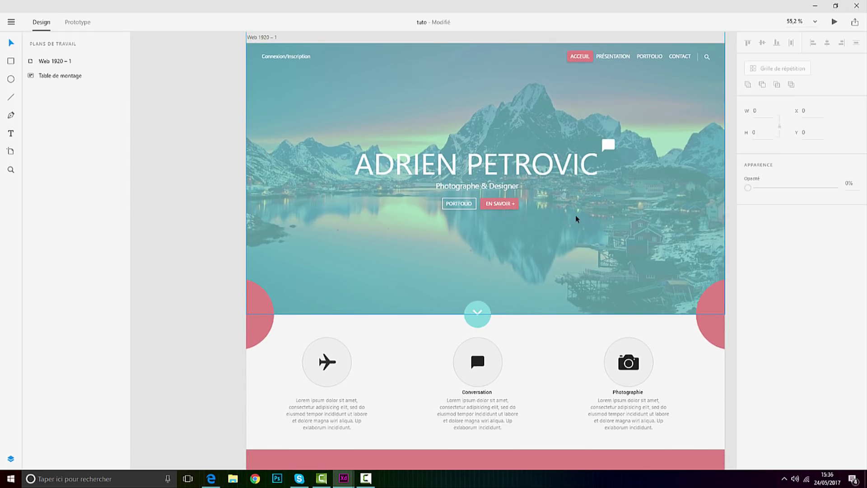
pyautogui.scroll(-5, 552, 215)
pyautogui.scroll(3, 547, 214)
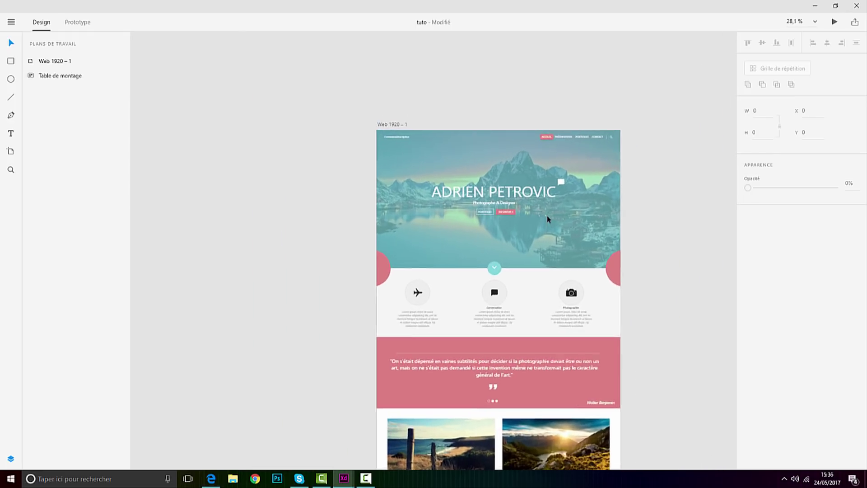
pyautogui.click(370, 481)
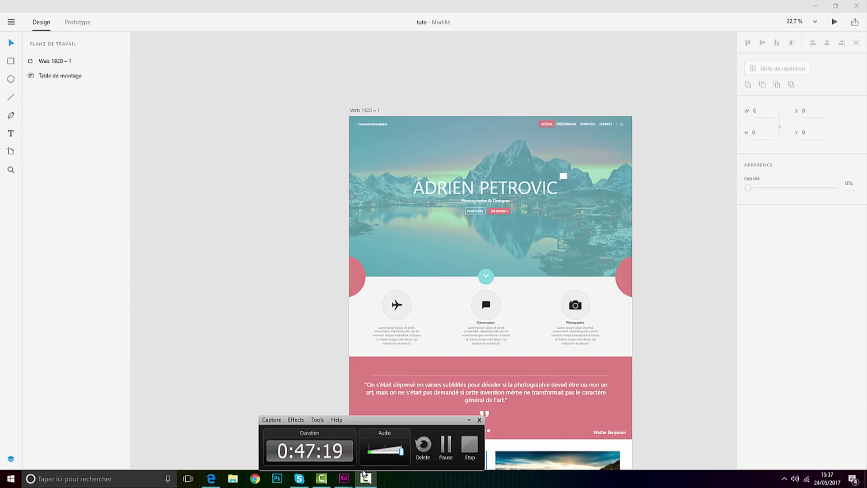
pyautogui.scroll(-5, 626, 207)
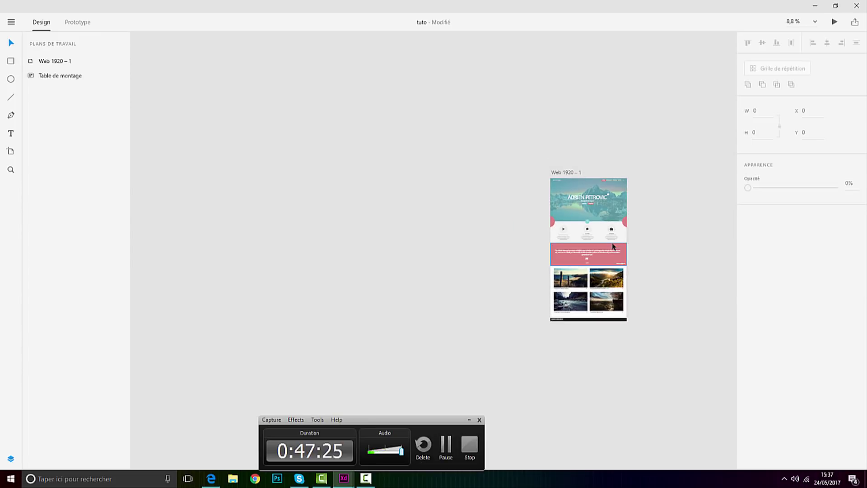
pyautogui.scroll(10, 616, 248)
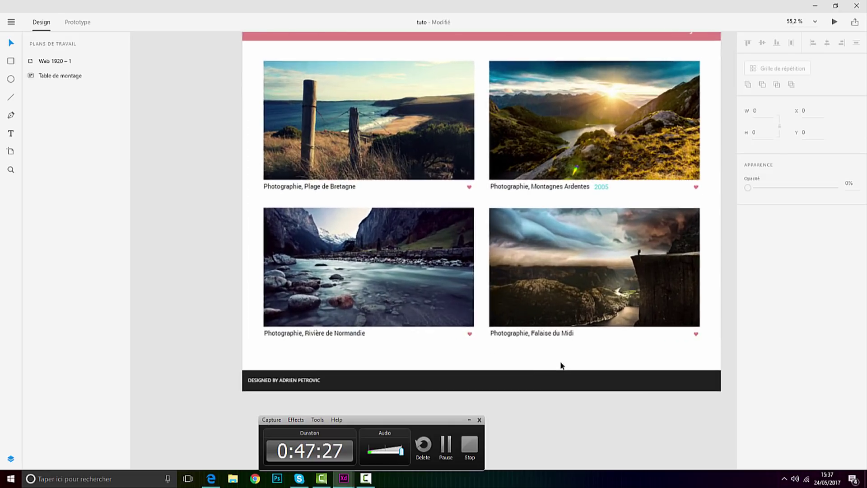
# Step: Move the footer bar and its credit text below the artboard to about Y 3630, and shorten the artboard to about 3453
pyautogui.click(519, 388)
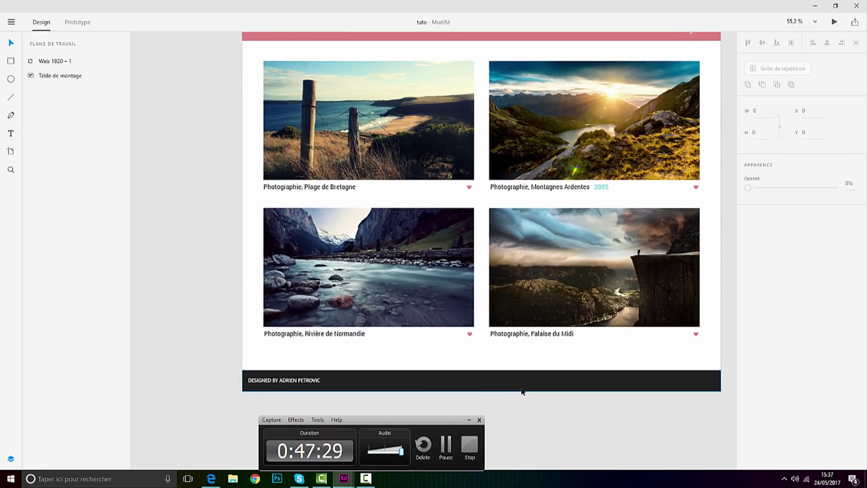
pyautogui.moveTo(217, 403); pyautogui.dragTo(301, 374)
pyautogui.moveTo(464, 385); pyautogui.dragTo(461, 417)
pyautogui.click(473, 365)
pyautogui.click(474, 366)
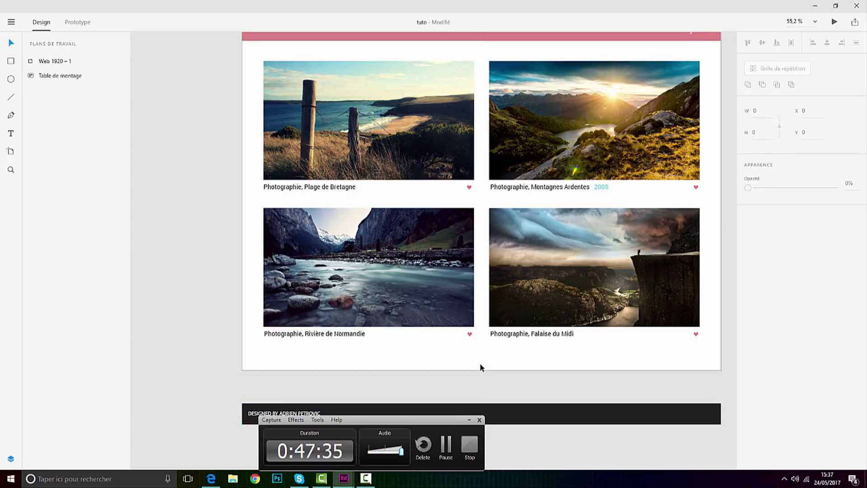
pyautogui.moveTo(481, 371); pyautogui.dragTo(483, 359)
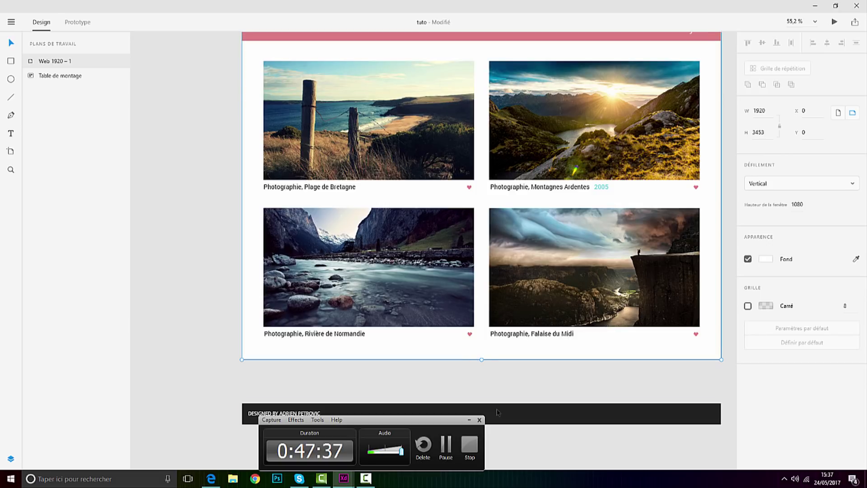
# Step: Try moving the footer bar and its credit text up to Y 3406 and editing the bar's shape over the artboard's lower edge
pyautogui.click(534, 406)
pyautogui.moveTo(228, 389); pyautogui.dragTo(378, 415)
pyautogui.moveTo(550, 415); pyautogui.dragTo(548, 347)
pyautogui.click(544, 391)
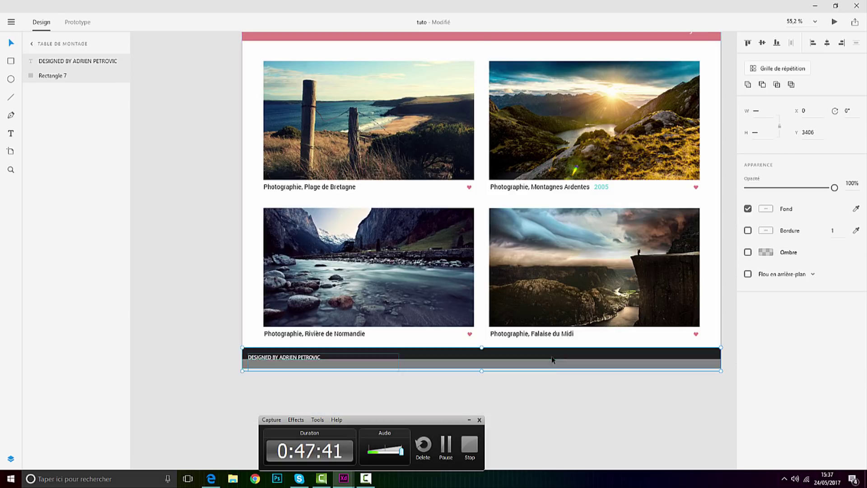
pyautogui.click(303, 361)
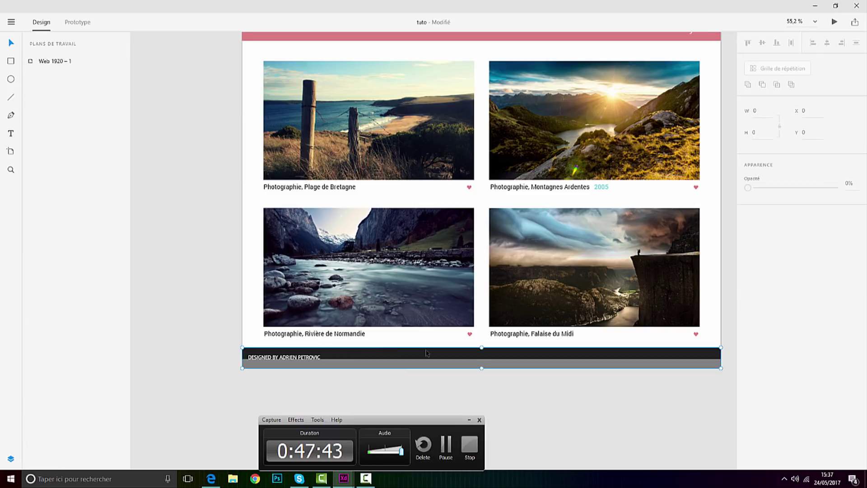
pyautogui.moveTo(218, 351); pyautogui.dragTo(328, 371)
pyautogui.click(369, 348)
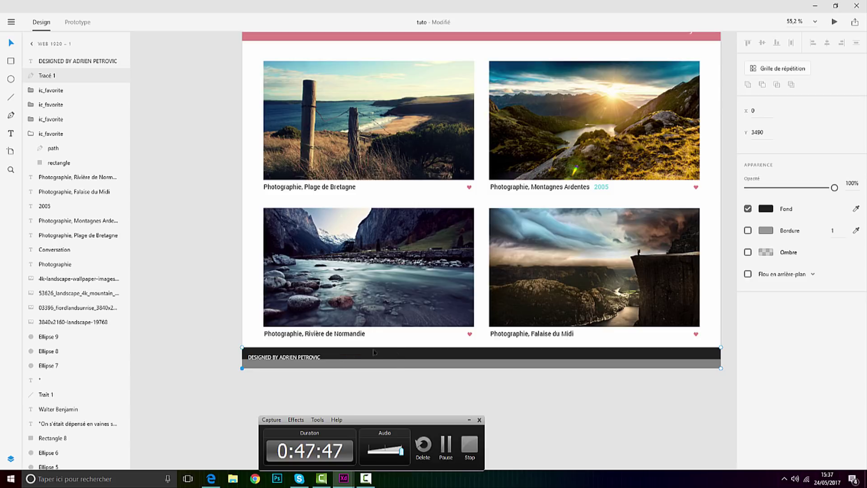
pyautogui.click(398, 348)
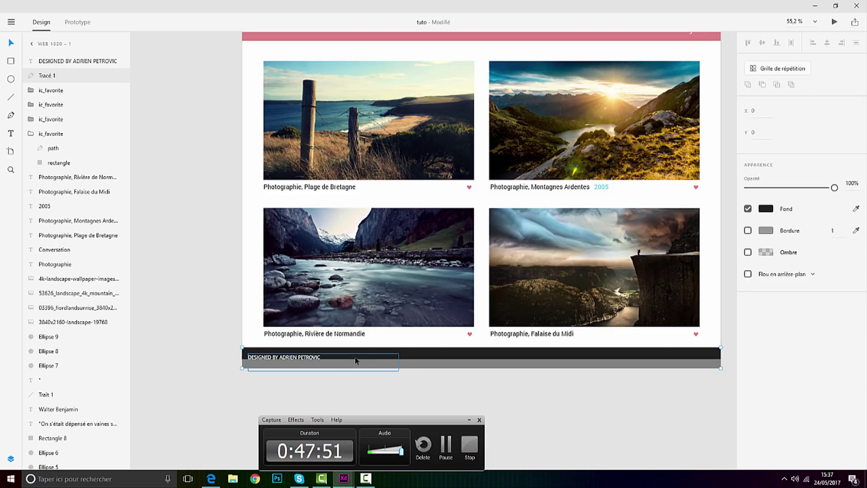
# Step: Undo the footer shape and artboard height changes, and move the footer bar with its credit text up to the artboard's lower edge at Y 3498
pyautogui.click(470, 420)
pyautogui.click(471, 414)
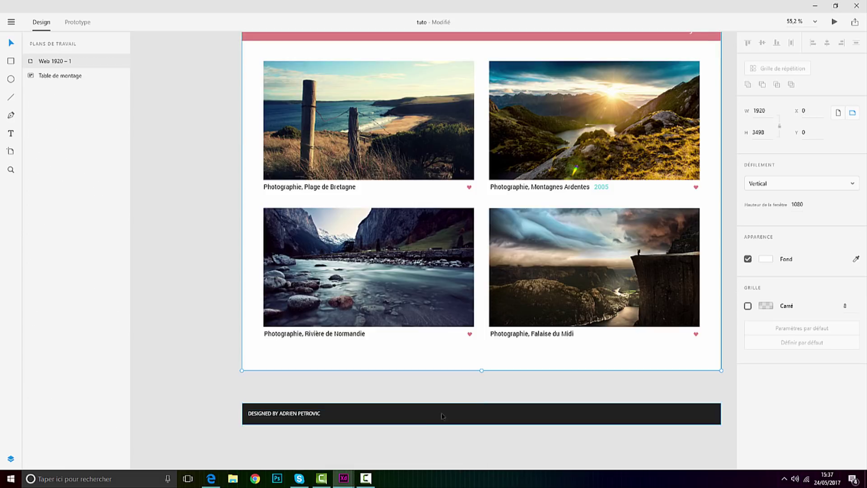
pyautogui.click(386, 415)
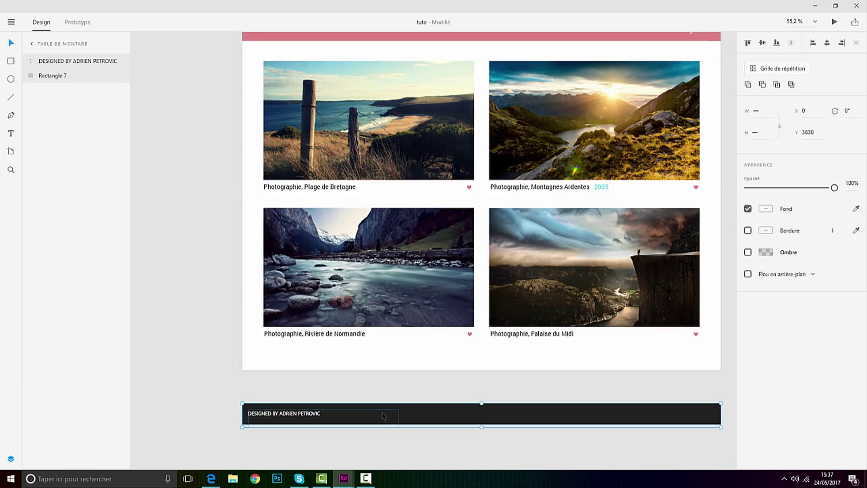
pyautogui.moveTo(412, 418); pyautogui.dragTo(412, 386)
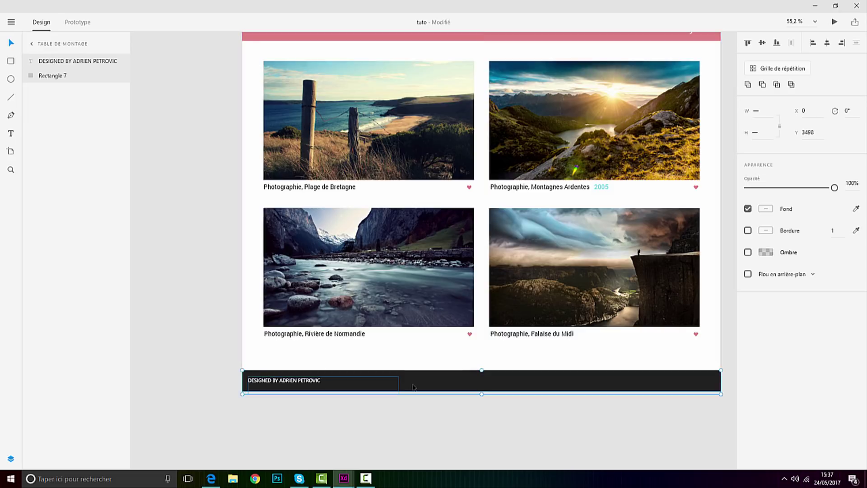
pyautogui.click(433, 414)
pyautogui.scroll(-10, 434, 415)
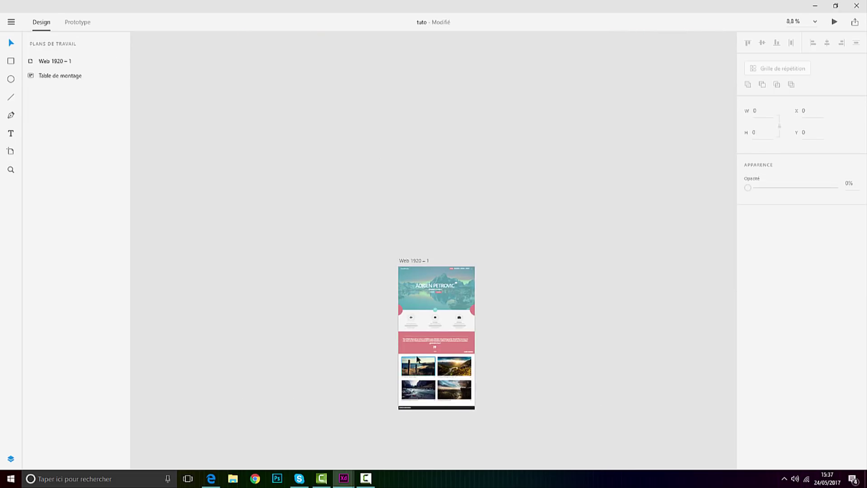